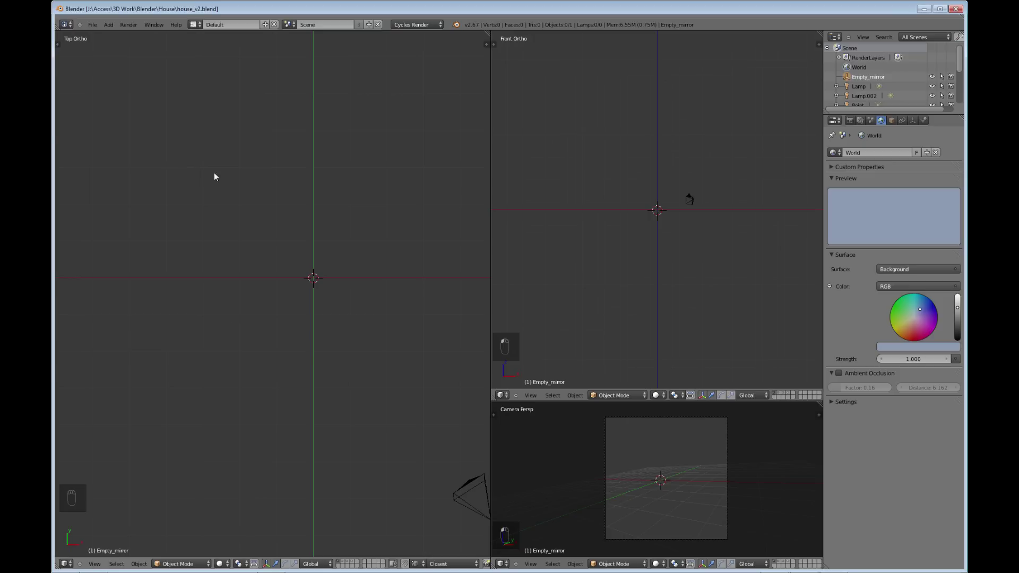
Enable background images in the top orthographic viewport and add an empty image slot
{"action": "scroll", "coordinate": [313, 324], "scroll_direction": "up", "scroll_amount": 2}
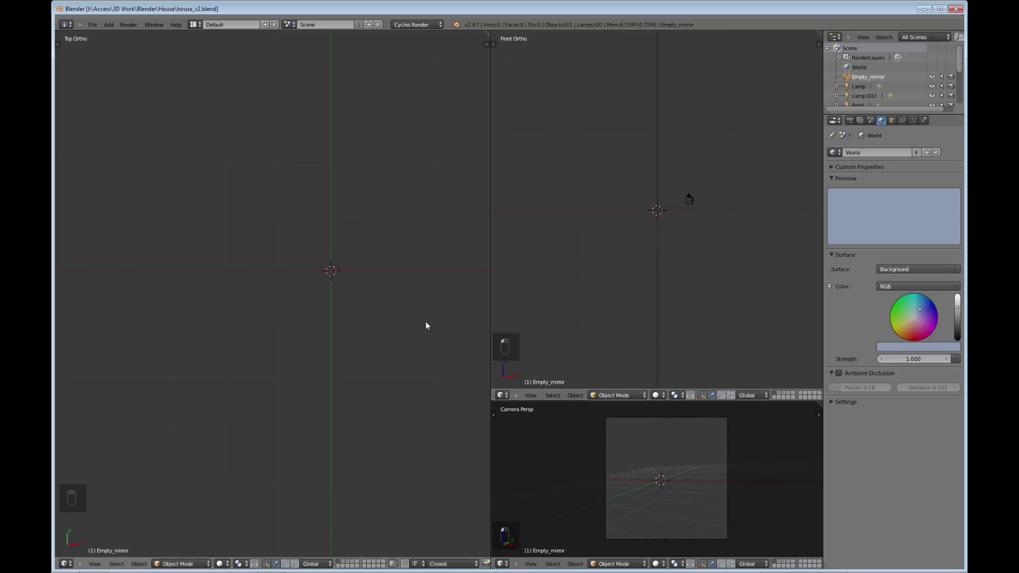
{"action": "middle_click_drag", "start_coordinate": [389, 306], "coordinate": [361, 332], "text": "shift"}
{"action": "key", "text": "n"}
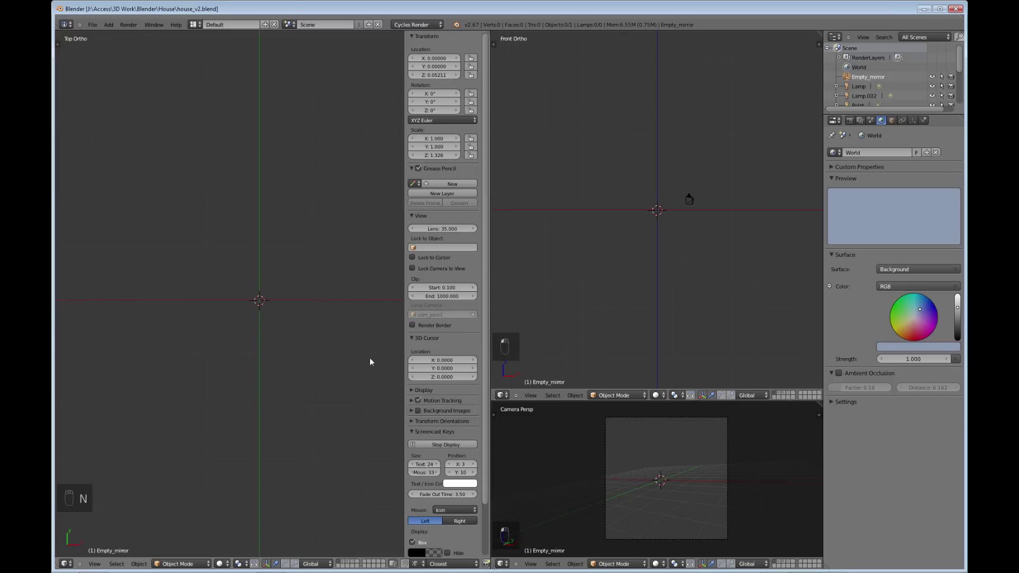
{"action": "left_click_drag", "start_coordinate": [485, 364], "coordinate": [480, 444]}
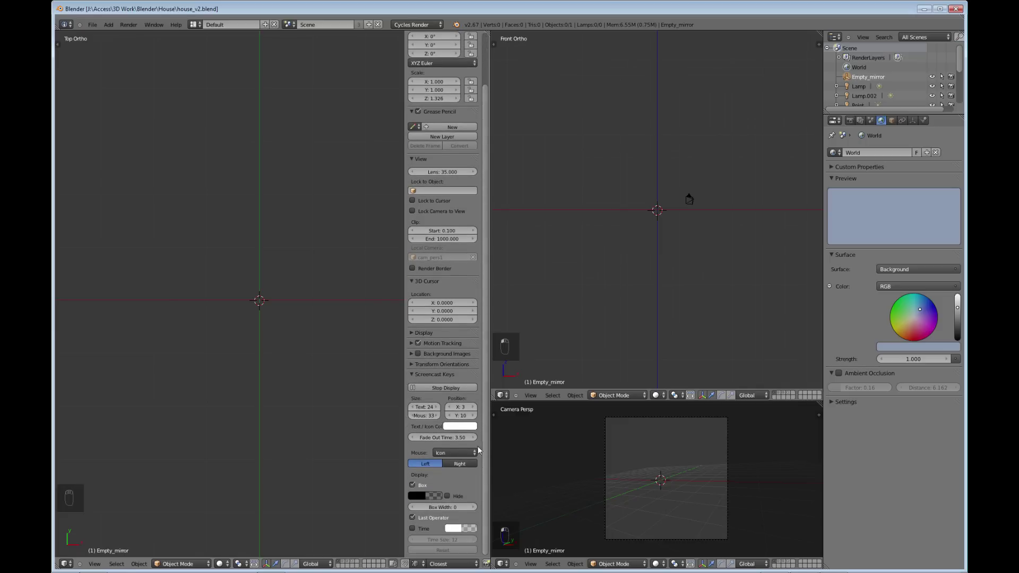
{"action": "left_click", "coordinate": [418, 354]}
{"action": "left_click", "coordinate": [412, 353]}
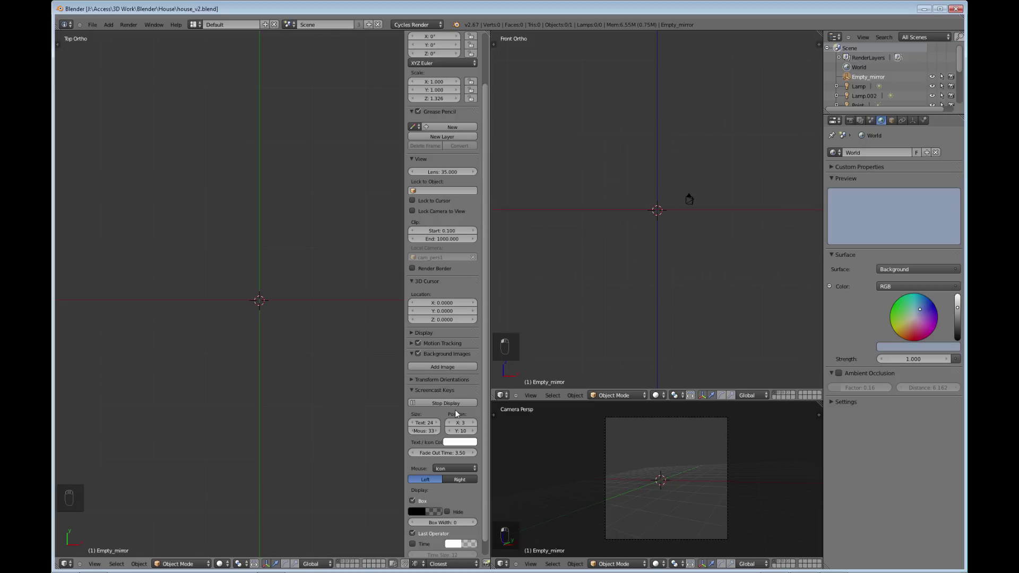
{"action": "left_click", "coordinate": [449, 367]}
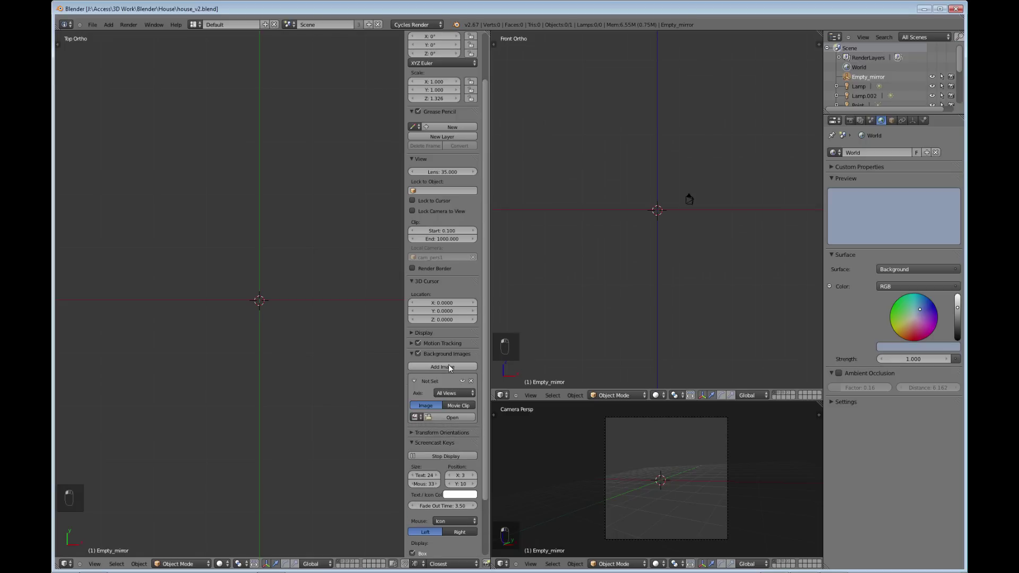
Load 28-x-40-Floor-Plan-1.jpg from the Ref Images folder as the background image
{"action": "left_click", "coordinate": [453, 417]}
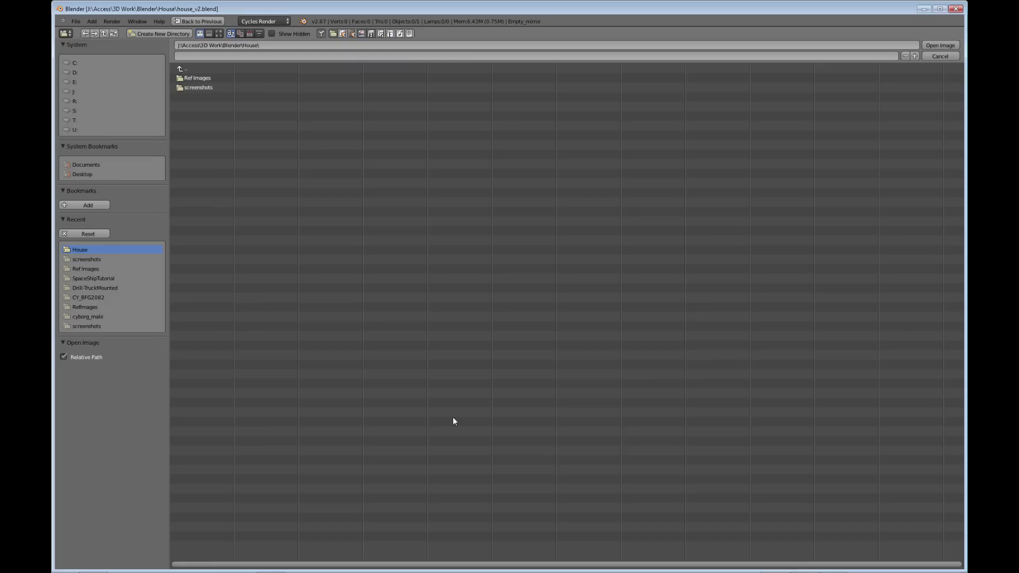
{"action": "left_click", "coordinate": [190, 78]}
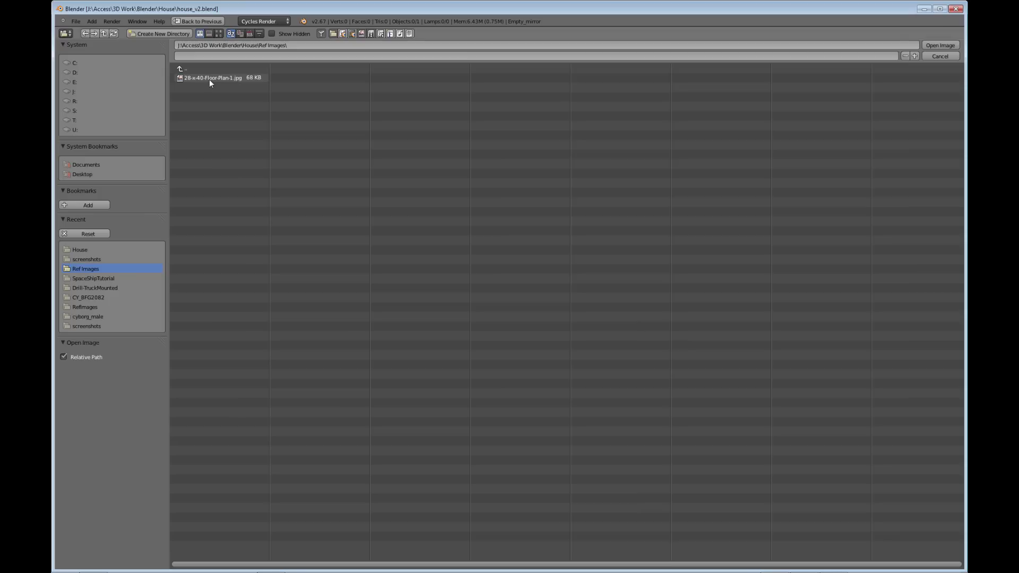
{"action": "double_click", "coordinate": [209, 79]}
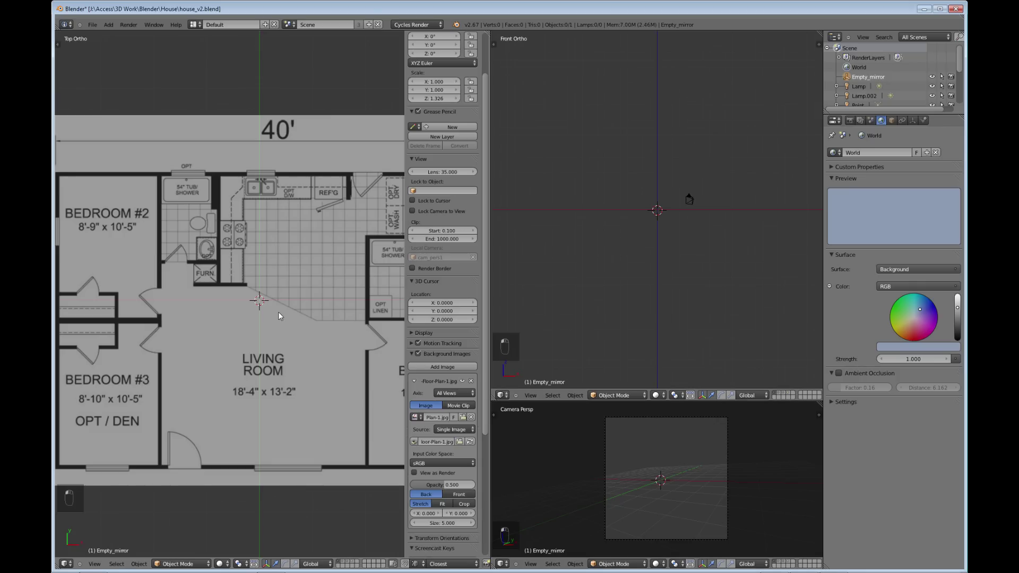
Restrict the floor plan background image to the Top view axis and hide the viewport properties
{"action": "scroll", "coordinate": [278, 313], "scroll_direction": "down", "scroll_amount": 3}
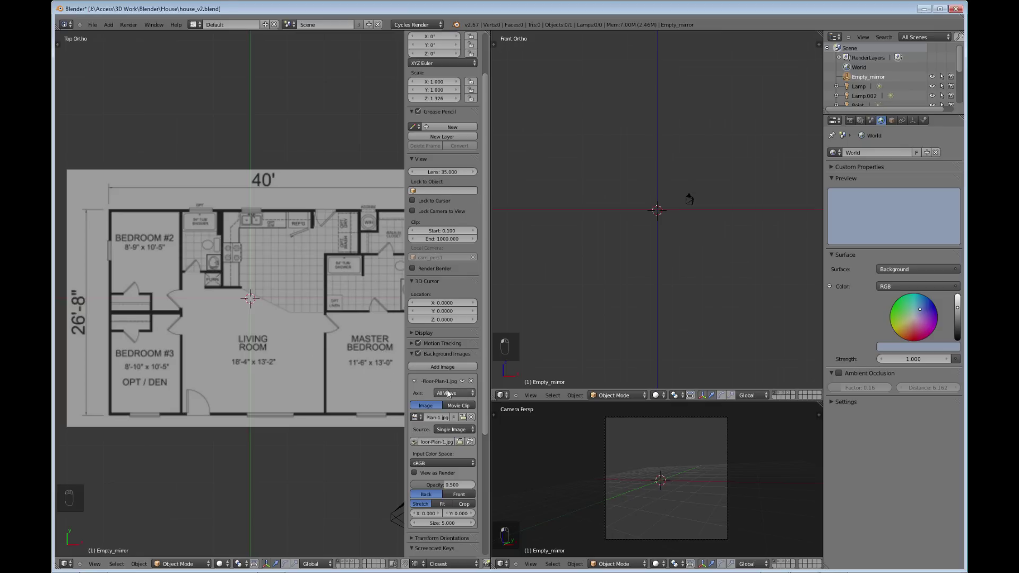
{"action": "left_click", "coordinate": [472, 392]}
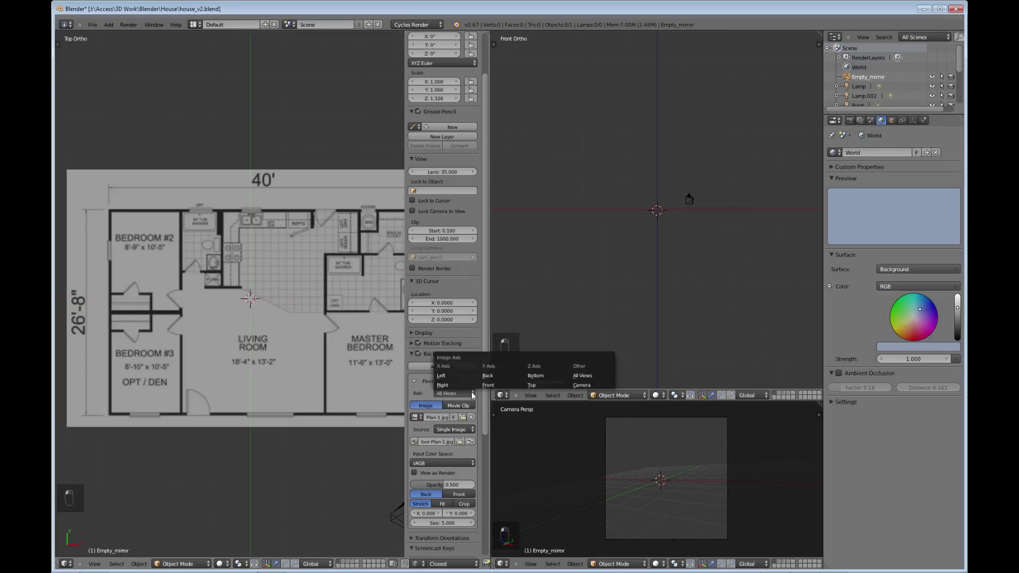
{"action": "left_click", "coordinate": [532, 385]}
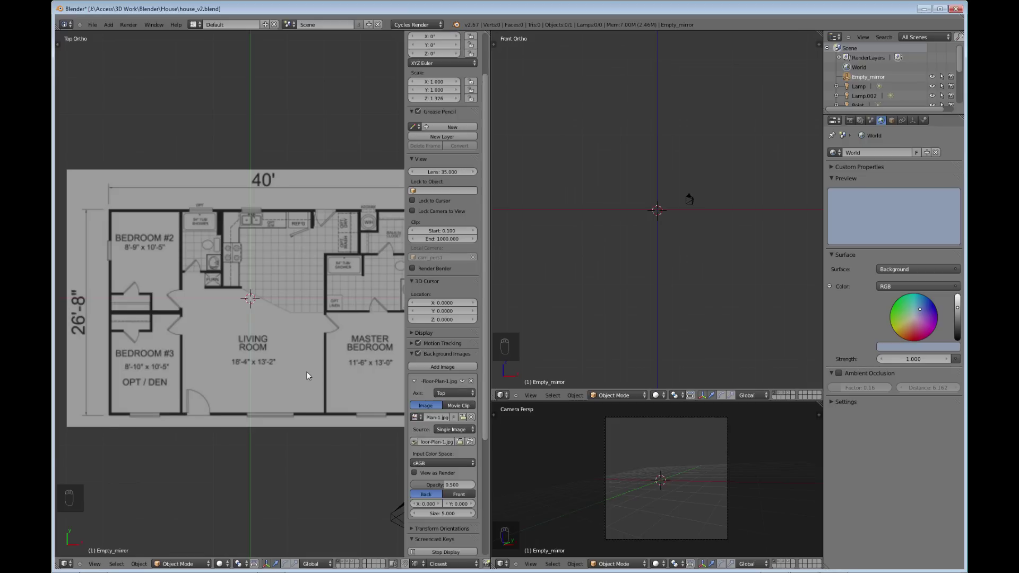
{"action": "key", "text": "n"}
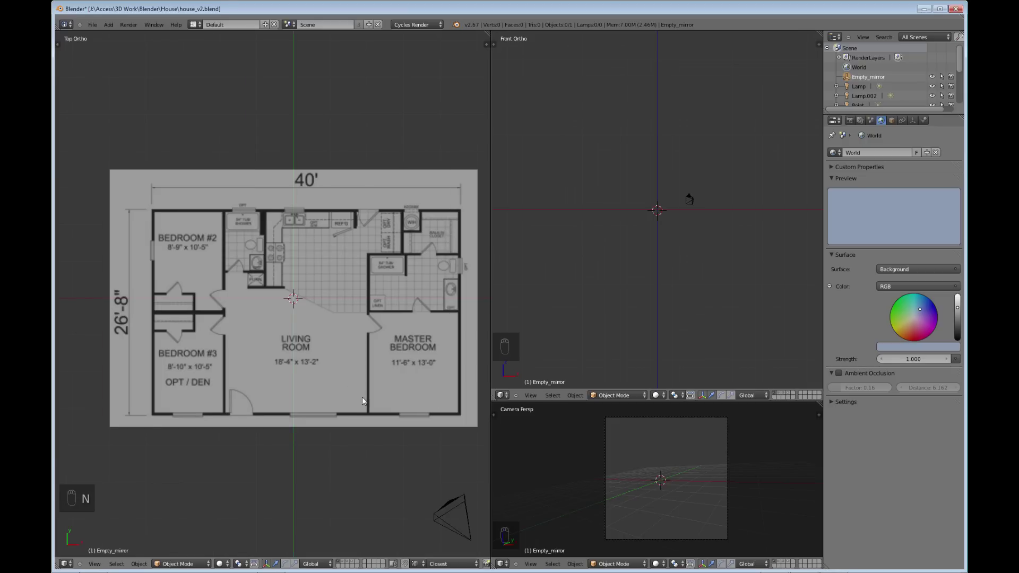
{"action": "scroll", "coordinate": [376, 384], "scroll_direction": "up", "scroll_amount": 1}
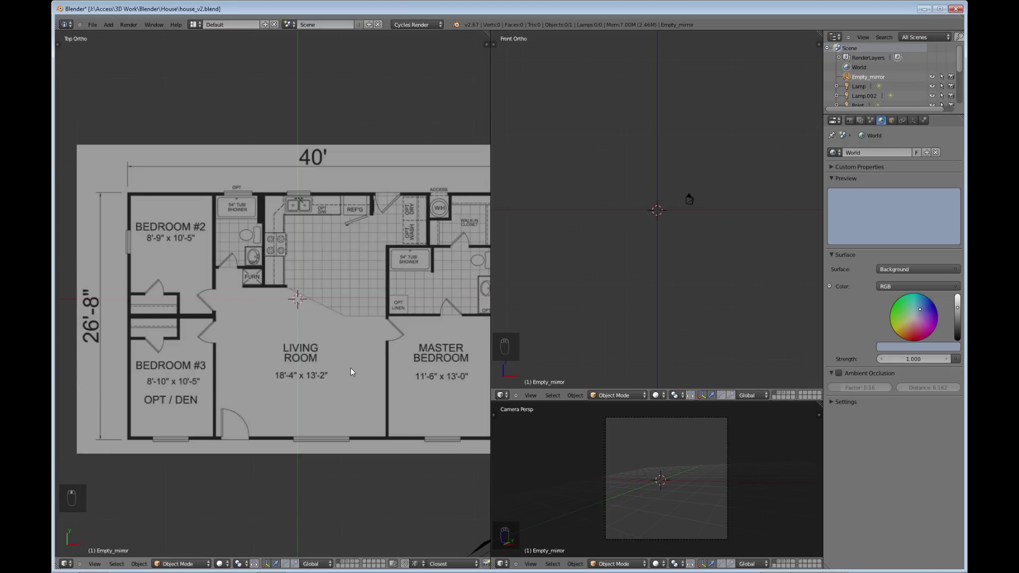
{"action": "middle_click_drag", "start_coordinate": [350, 368], "coordinate": [335, 355], "text": "shift"}
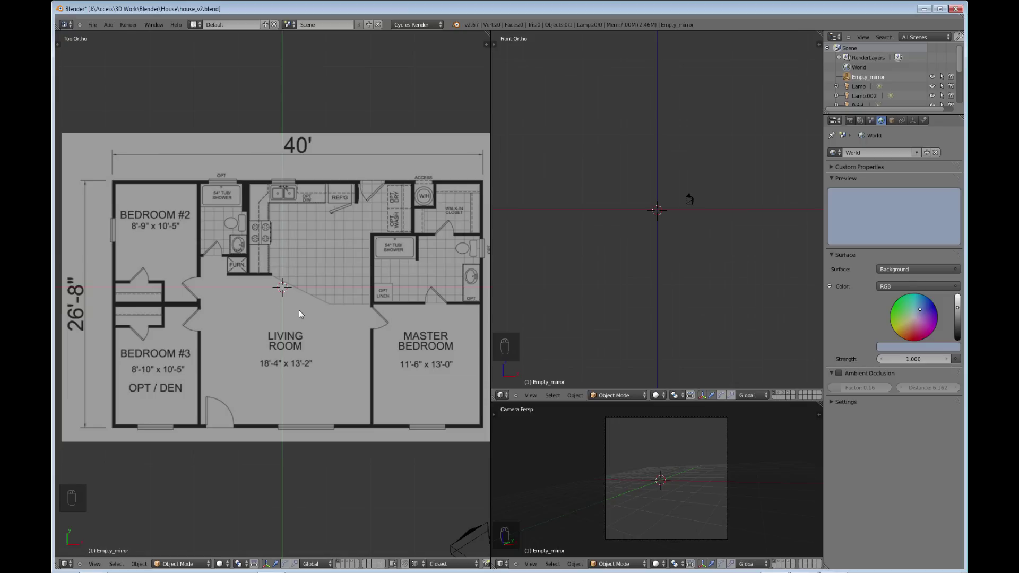
{"action": "scroll", "coordinate": [304, 311], "scroll_direction": "down", "scroll_amount": 1}
{"action": "scroll", "coordinate": [330, 309], "scroll_direction": "up", "scroll_amount": 1}
{"action": "scroll", "coordinate": [292, 310], "scroll_direction": "down", "scroll_amount": 1}
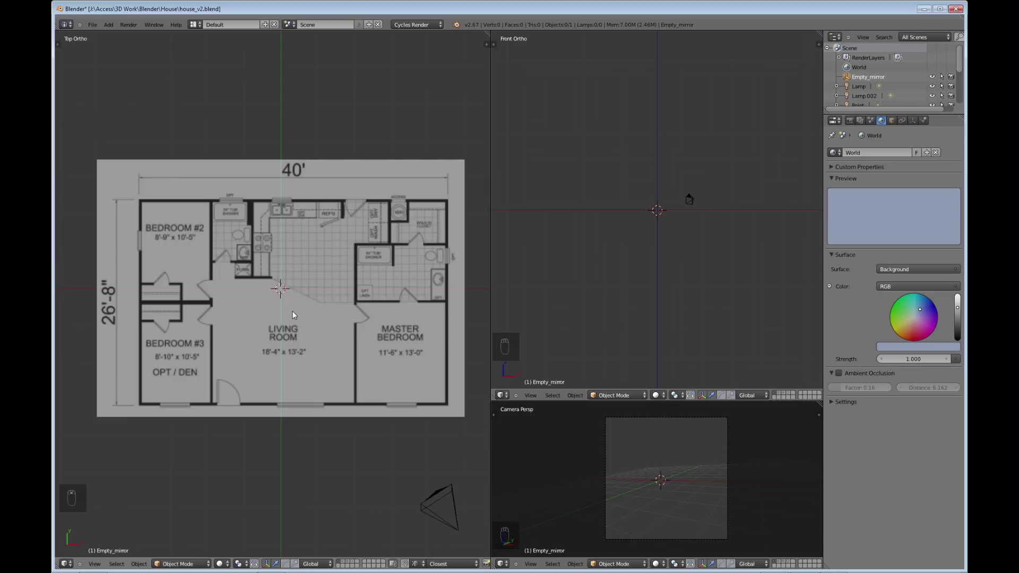
{"action": "scroll", "coordinate": [292, 310], "scroll_direction": "up", "scroll_amount": 1}
{"action": "scroll", "coordinate": [292, 315], "scroll_direction": "down", "scroll_amount": 1}
Add a mesh plane at the scene centre and scale it uniformly to about 3.17 over the floor plan
{"action": "key", "text": "shift+a"}
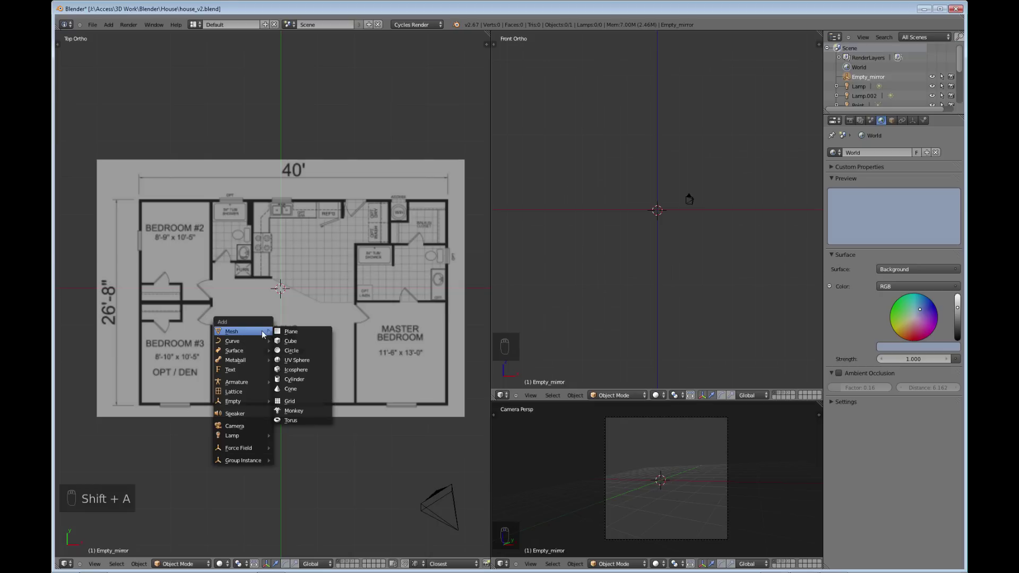
{"action": "left_click", "coordinate": [289, 331]}
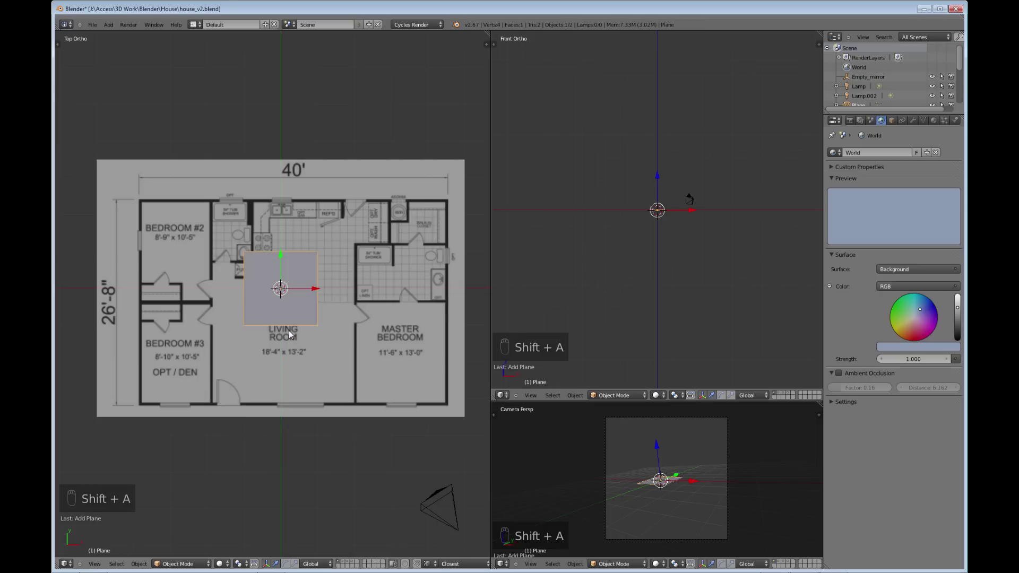
{"action": "key", "text": "s"}
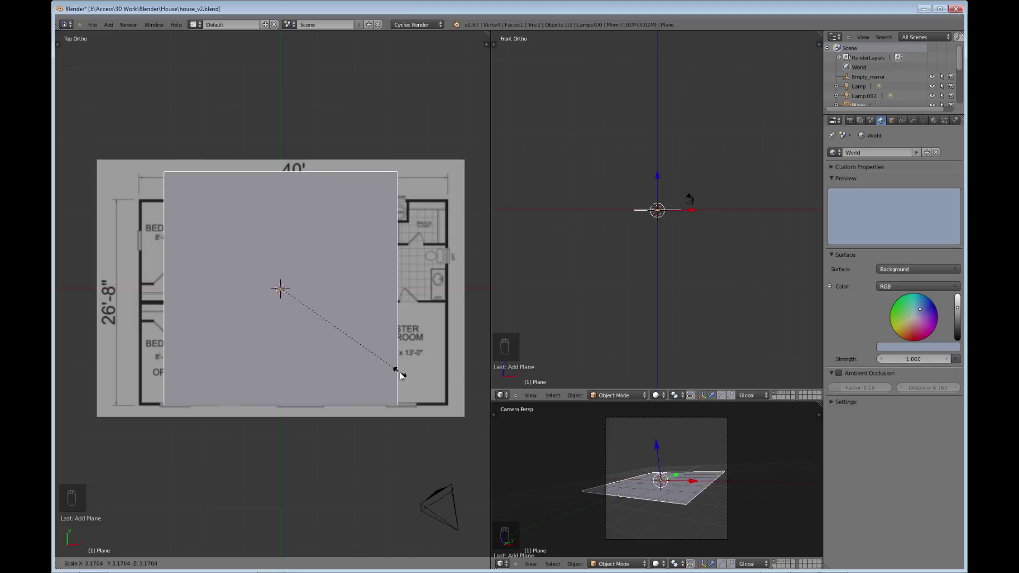
{"action": "left_click", "coordinate": [399, 374]}
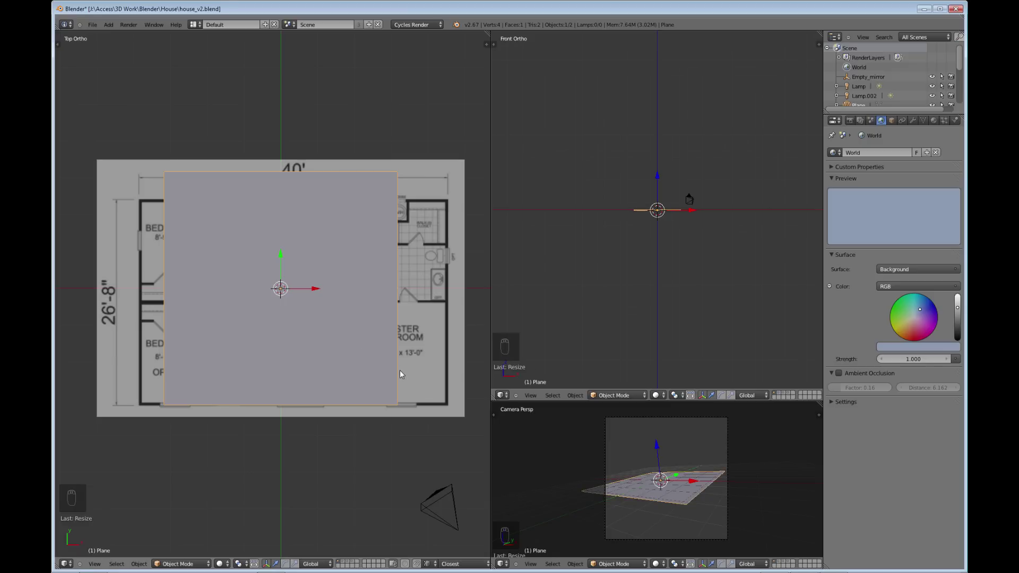
In wireframe Edit Mode, move the plane's upper edge along Y onto the floor plan's upper exterior wall
{"action": "key", "text": "z"}
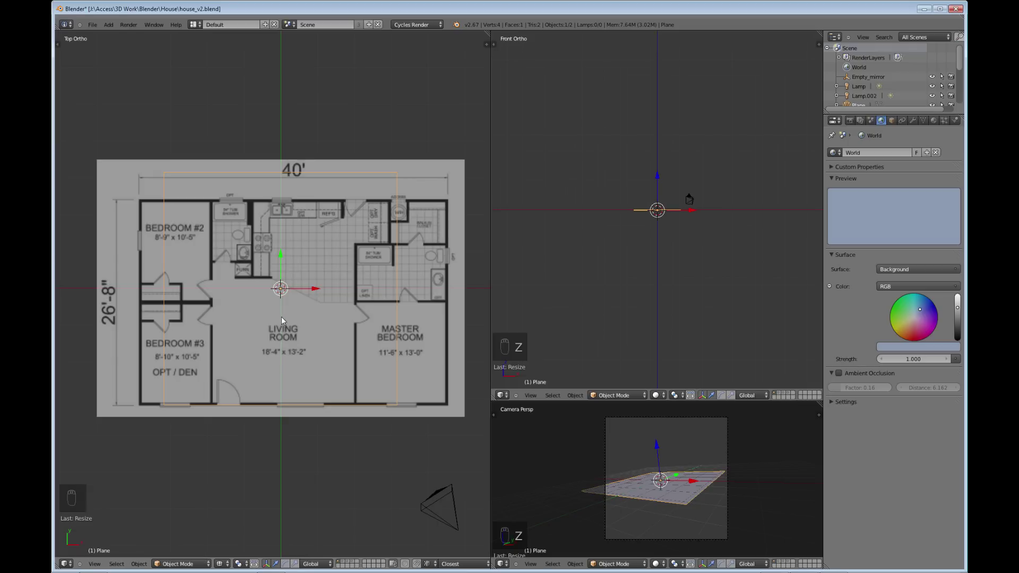
{"action": "key", "text": "Tab"}
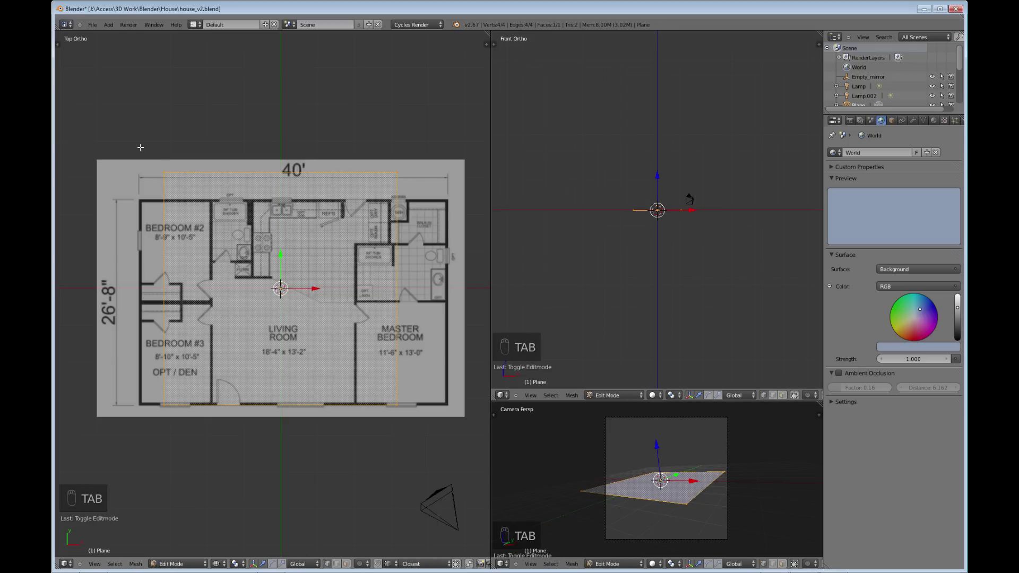
{"action": "right_click", "coordinate": [165, 173]}
{"action": "key", "text": "b"}
{"action": "key", "text": "b"}
{"action": "left_click_drag", "start_coordinate": [142, 158], "coordinate": [432, 184]}
{"action": "left_click_drag", "start_coordinate": [282, 140], "coordinate": [283, 168]}
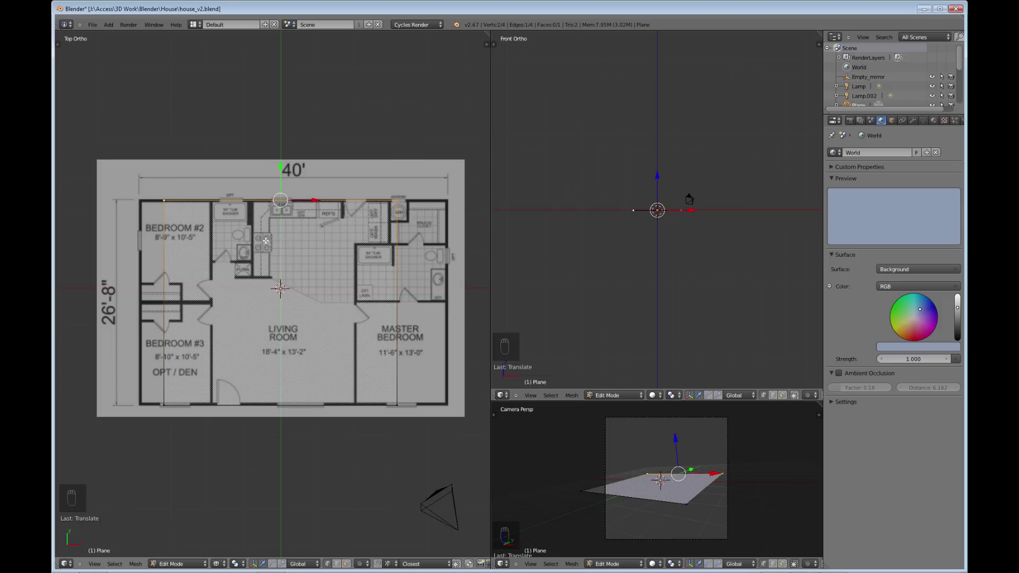
Move the plane's left edge along X onto the outer wall beside Bedroom #2 and Bedroom #3
{"action": "right_click", "coordinate": [164, 200]}
{"action": "key", "text": "b"}
{"action": "left_click_drag", "start_coordinate": [147, 179], "coordinate": [188, 411]}
{"action": "left_click_drag", "start_coordinate": [199, 302], "coordinate": [175, 303]}
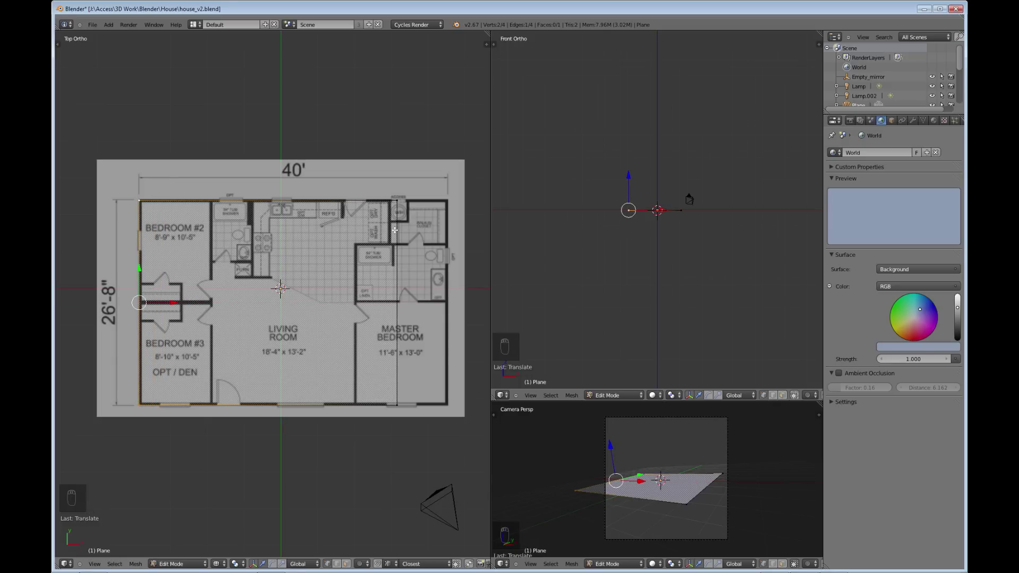
Move the plane's right edge along X onto the outer wall beside the Master Bedroom
{"action": "right_click", "coordinate": [396, 200]}
{"action": "key", "text": "b"}
{"action": "left_click_drag", "start_coordinate": [373, 204], "coordinate": [407, 418]}
{"action": "left_click_drag", "start_coordinate": [428, 302], "coordinate": [480, 308]}
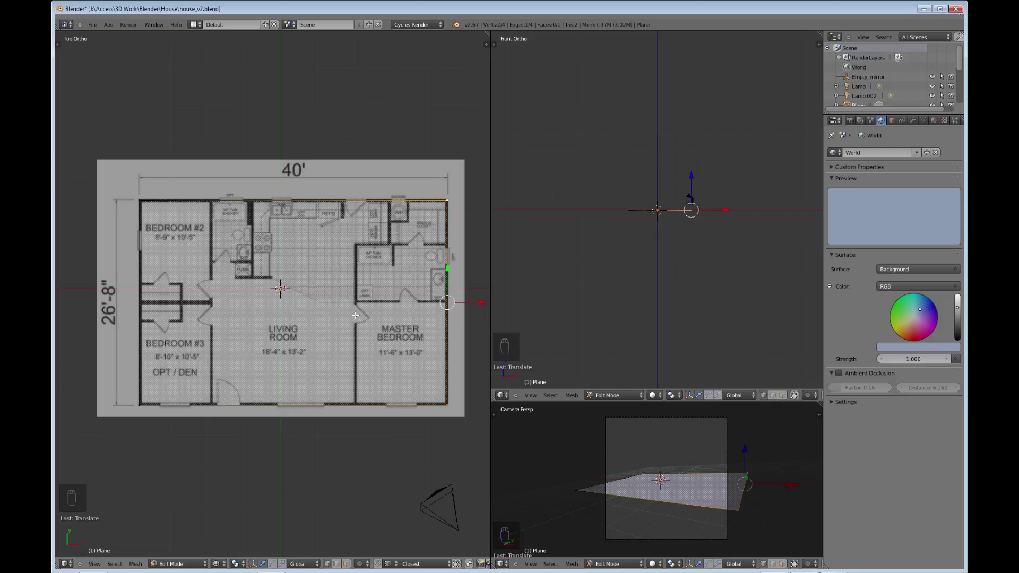
Select the whole plane and display its edge lengths to check the footprint's dimensions
{"action": "key", "text": "a"}
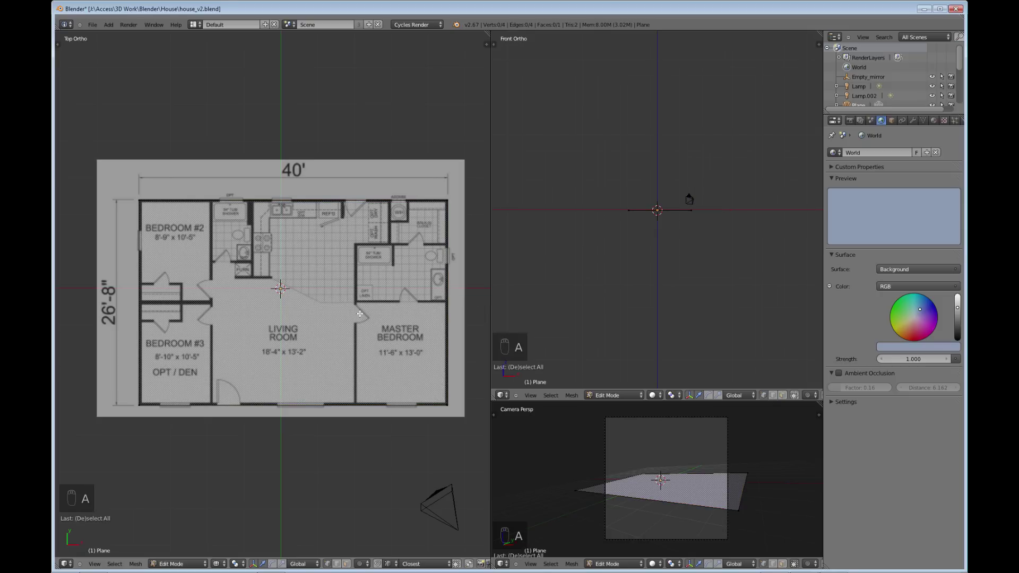
{"action": "key", "text": "a"}
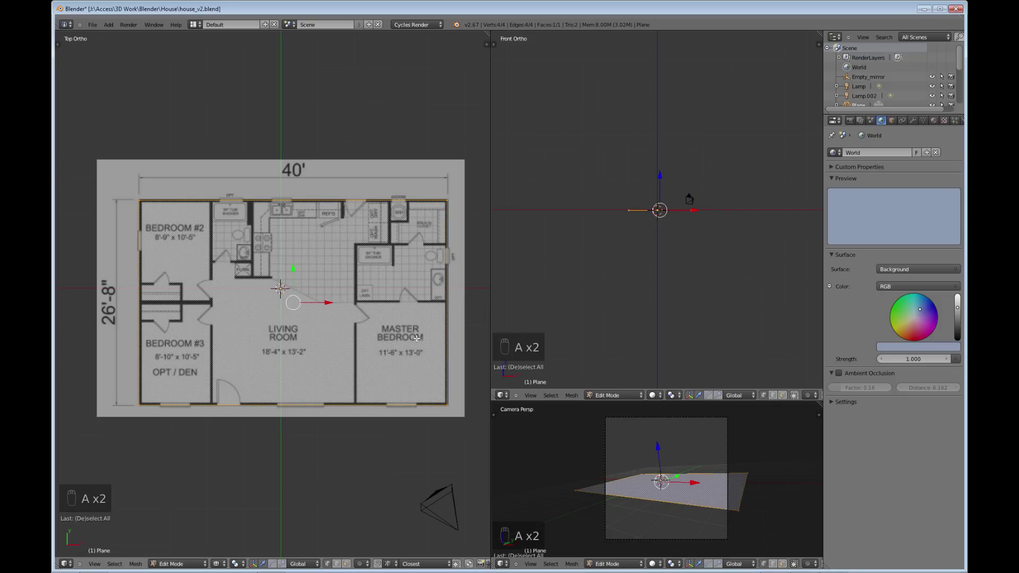
{"action": "key", "text": "n"}
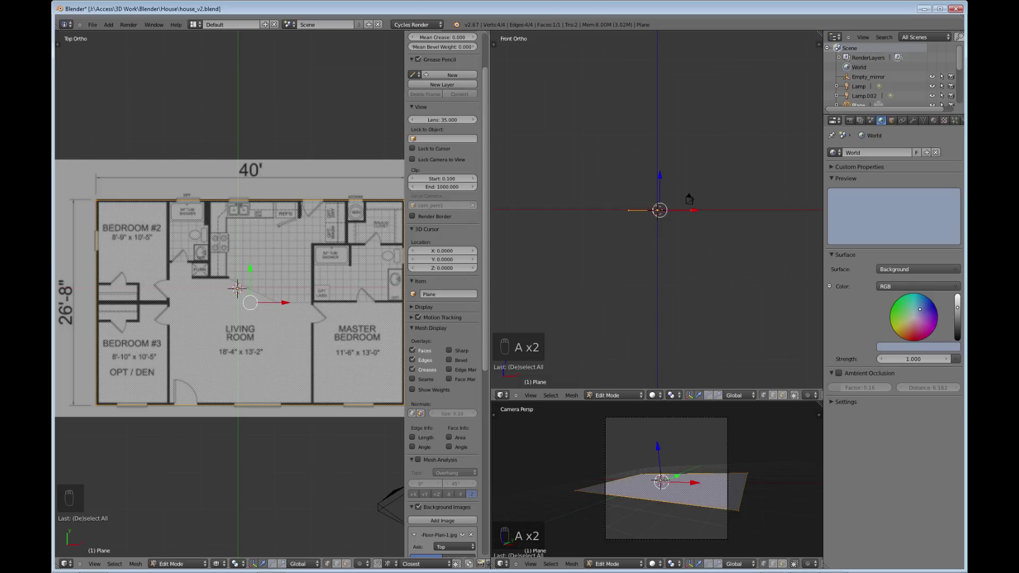
{"action": "left_click", "coordinate": [412, 437]}
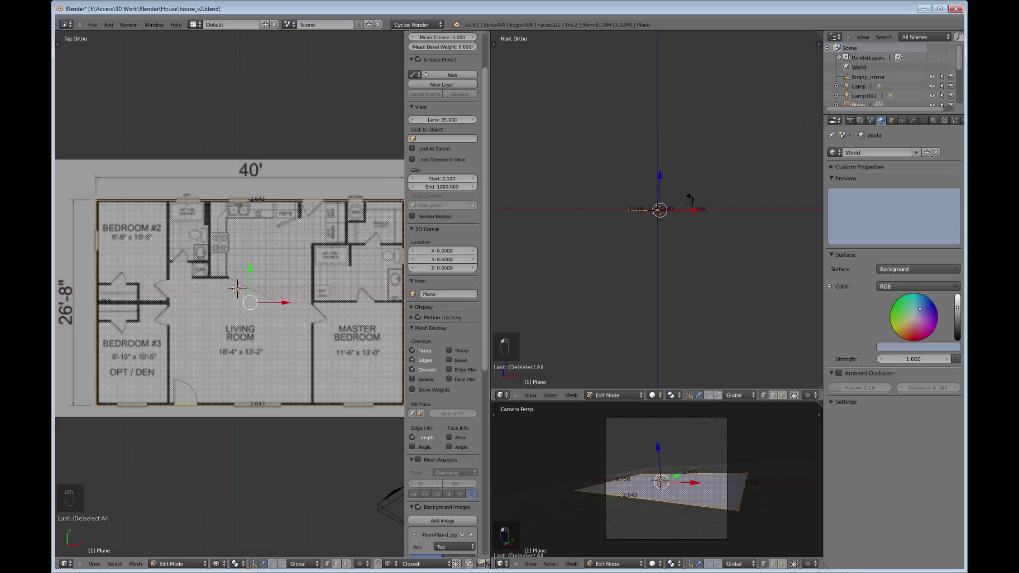
{"action": "key", "text": "Tab"}
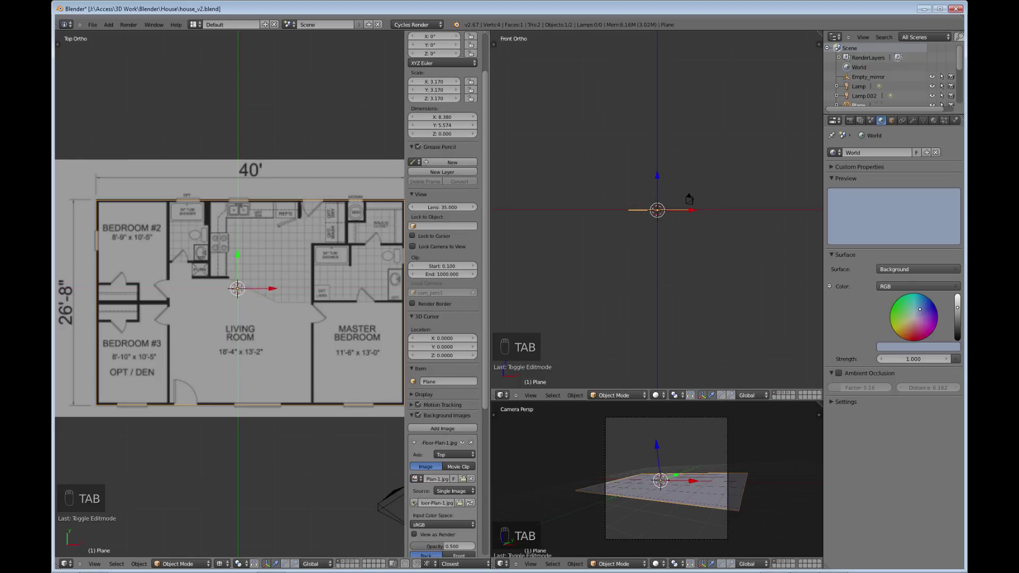
{"action": "key", "text": "Tab"}
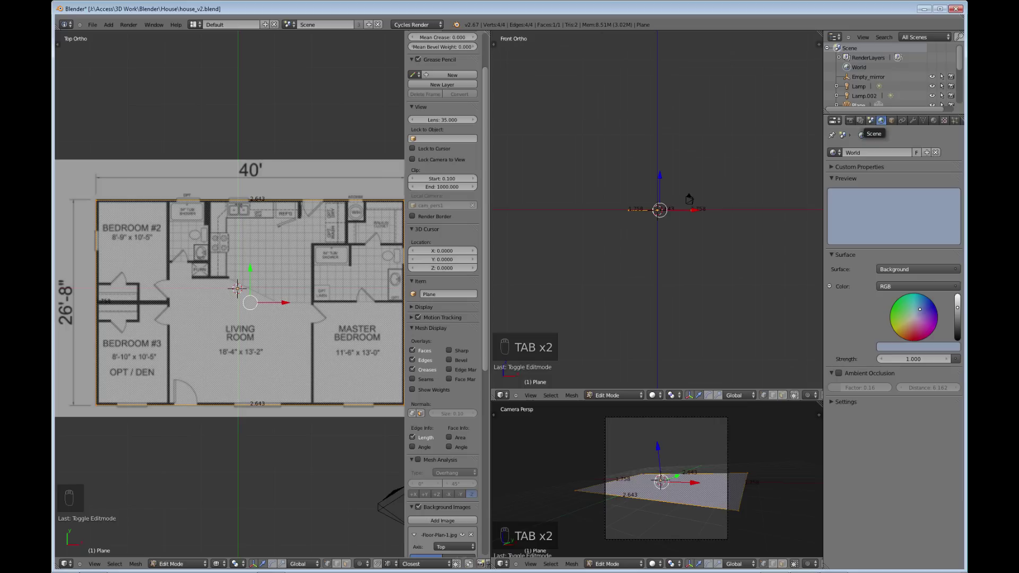
Set the scene's unit system to Imperial
{"action": "left_click", "coordinate": [870, 120]}
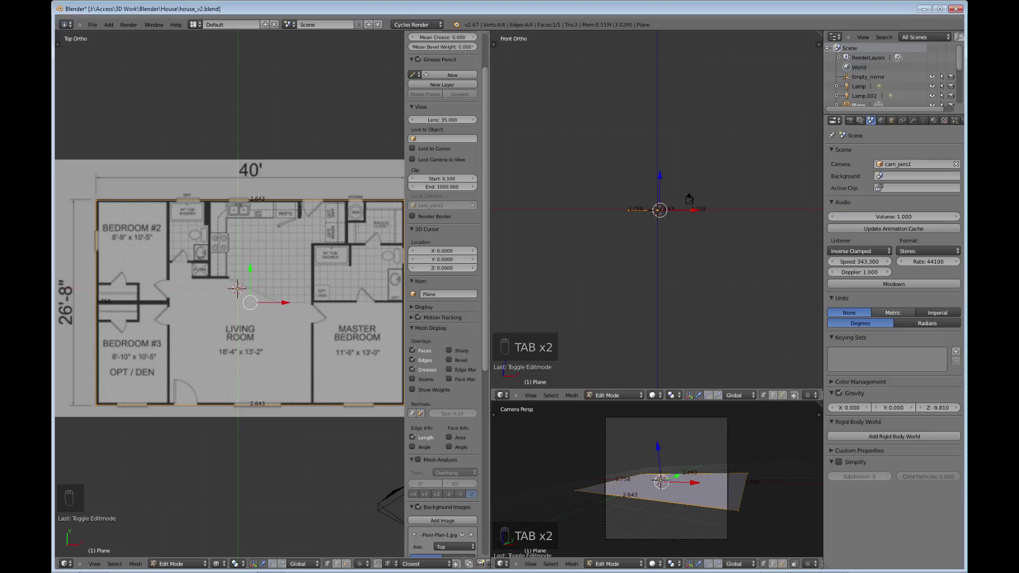
{"action": "left_click", "coordinate": [893, 313]}
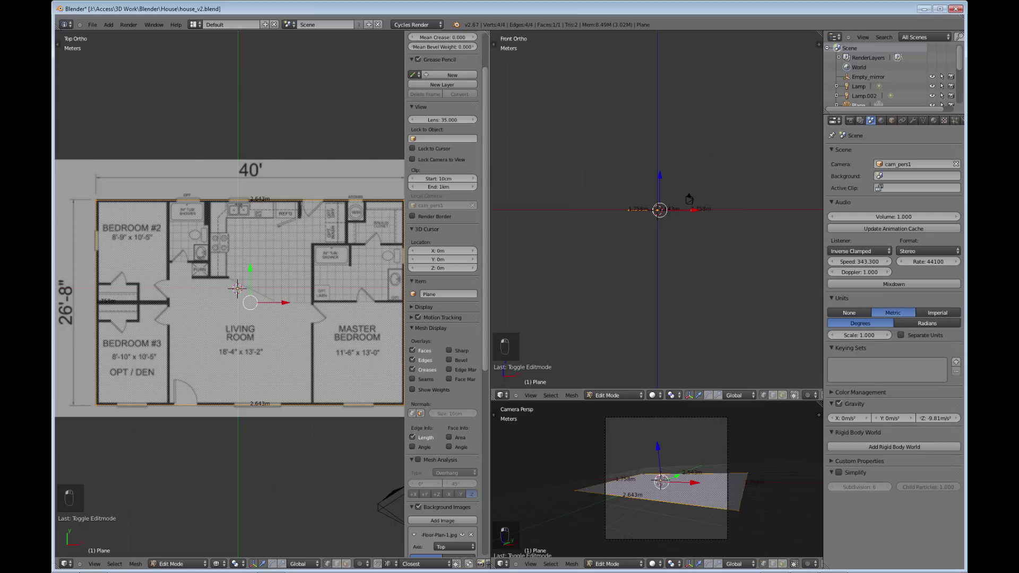
{"action": "left_click", "coordinate": [937, 313]}
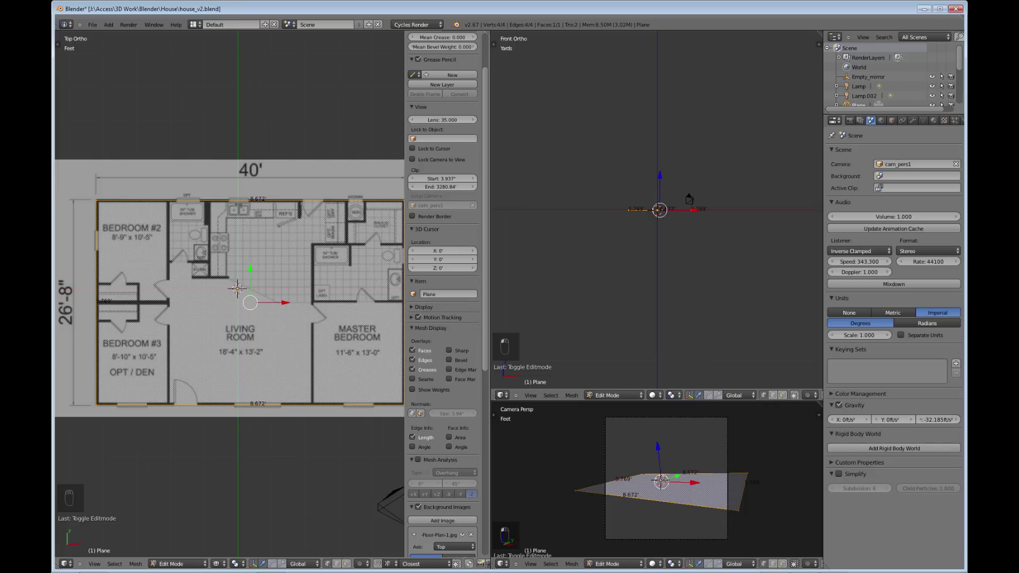
Turn off the edge length display and return the plane to Object Mode
{"action": "left_click", "coordinate": [413, 438]}
{"action": "key", "text": "n"}
{"action": "scroll", "coordinate": [276, 295], "scroll_direction": "up", "scroll_amount": 1}
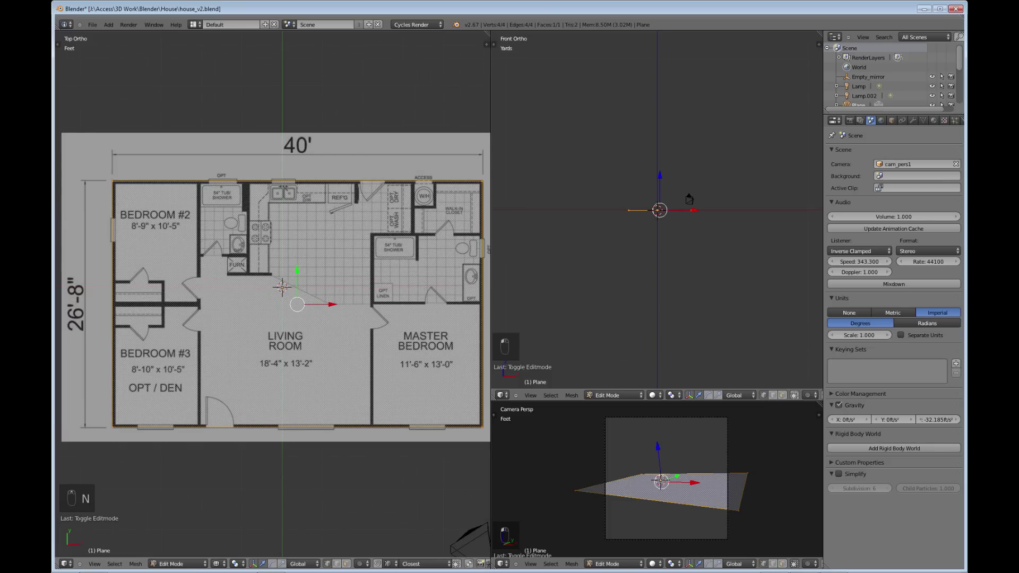
{"action": "key", "text": "Tab"}
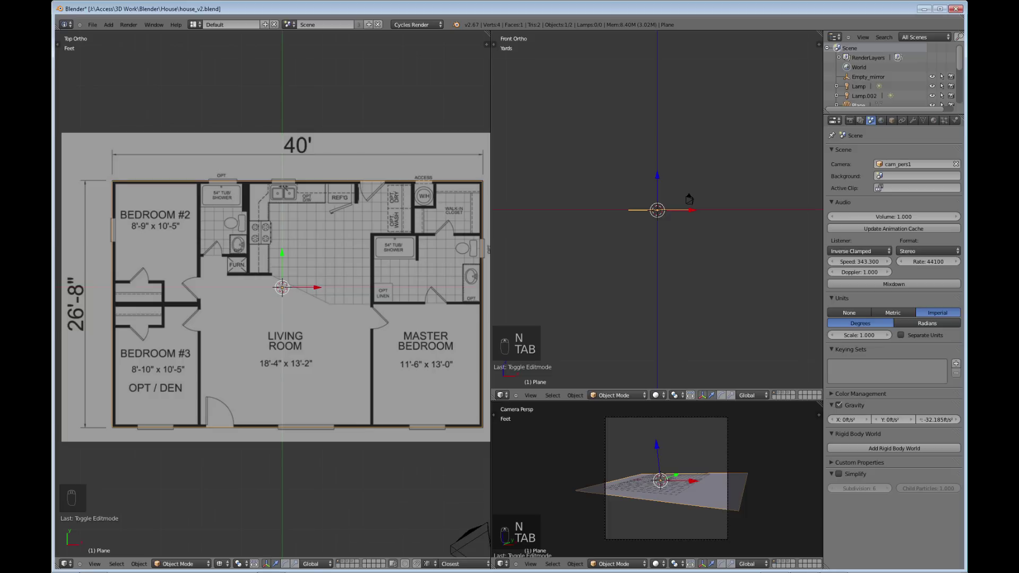
Hide the footprint plane and maximize the top view on the floor plan
{"action": "key", "text": "h"}
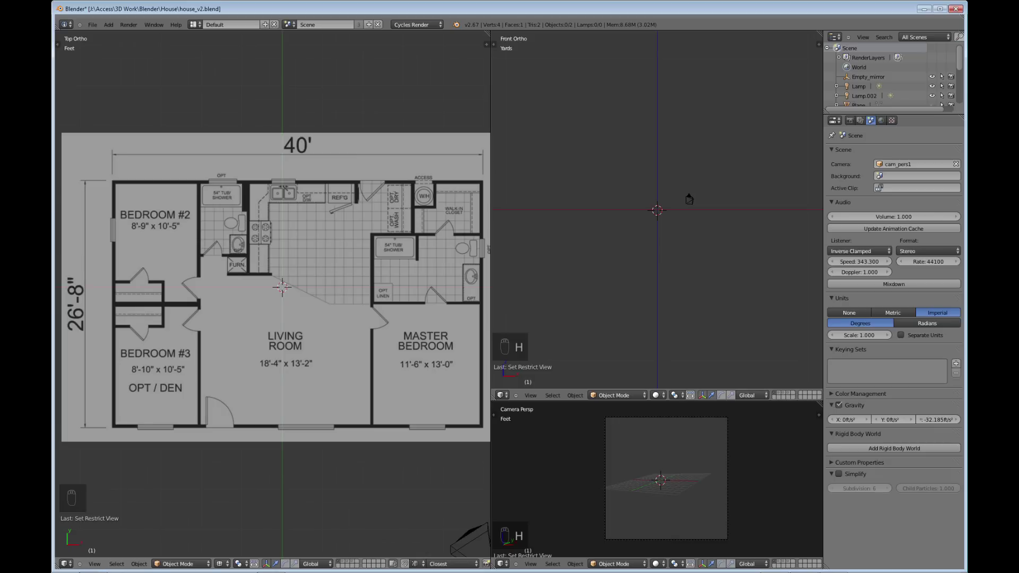
{"action": "key", "text": "ctrl+Up"}
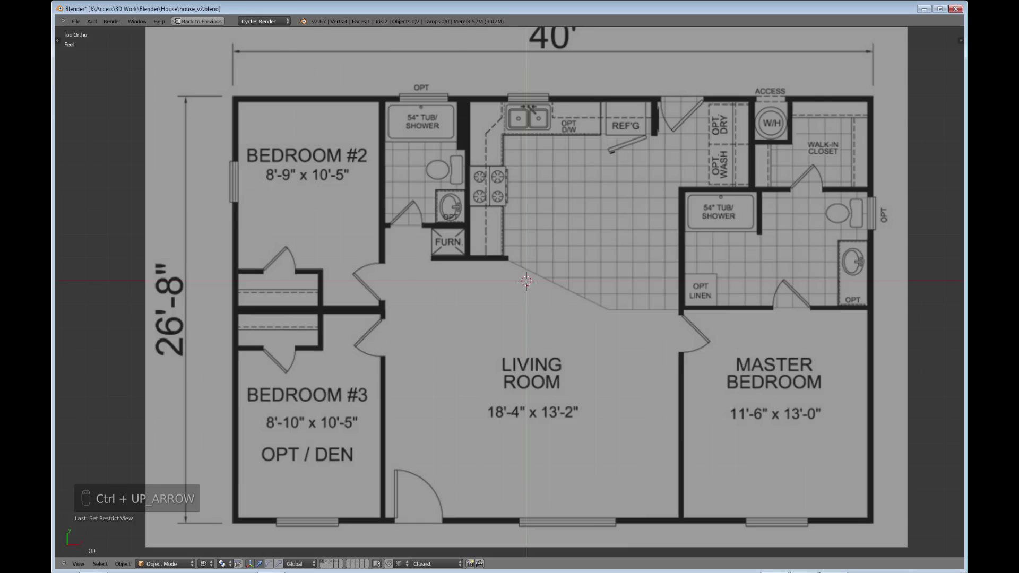
{"action": "middle_click_drag", "start_coordinate": [526, 281], "coordinate": [452, 251], "text": "shift"}
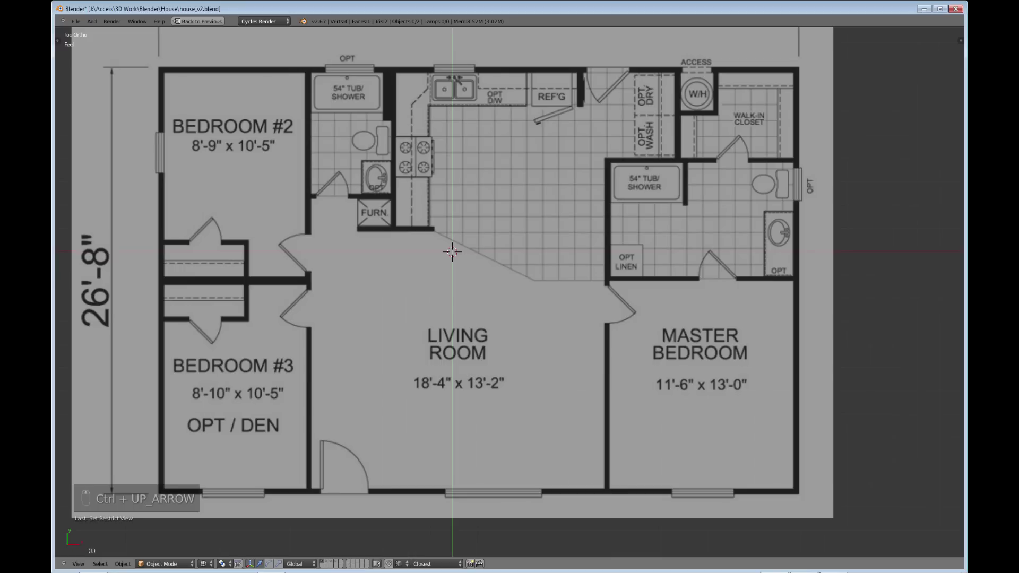
{"action": "middle_click_drag", "start_coordinate": [451, 289], "coordinate": [472, 309], "text": "shift"}
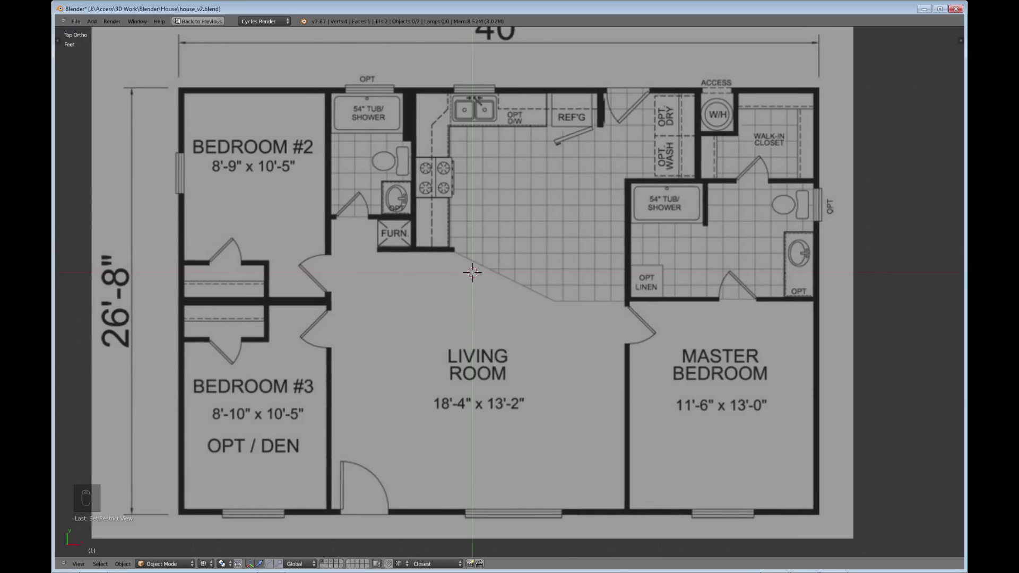
Add a new mesh plane and move it to the outer wall corner at the front of the Master Bedroom
{"action": "key", "text": "shift+a"}
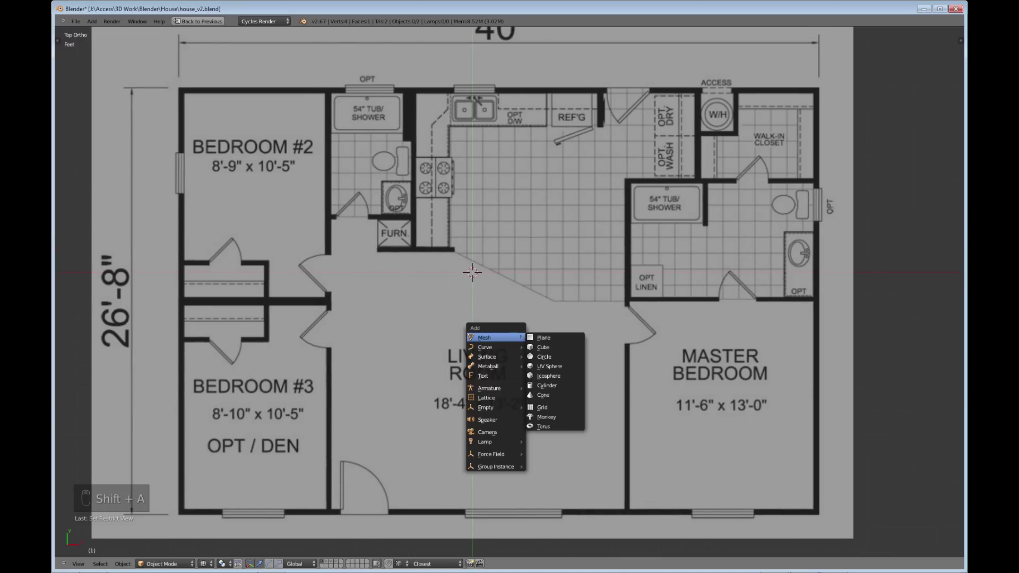
{"action": "left_click", "coordinate": [543, 337]}
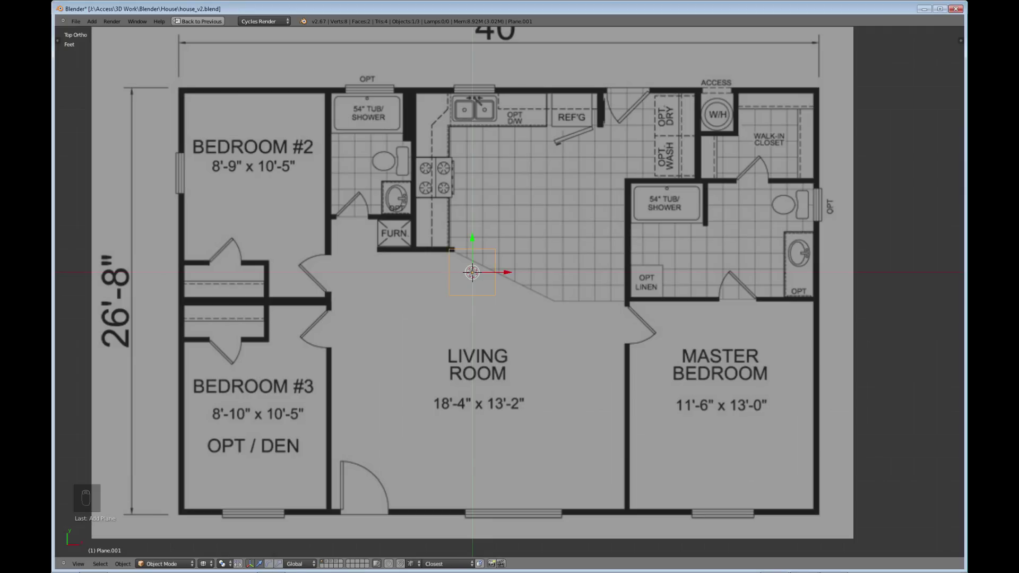
{"action": "key", "text": "g"}
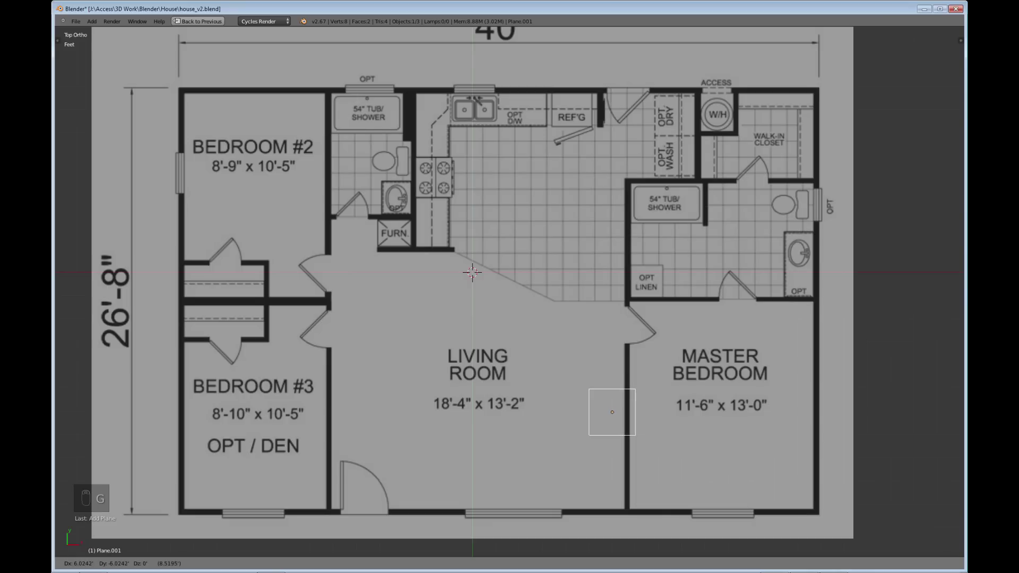
{"action": "left_click", "coordinate": [811, 508]}
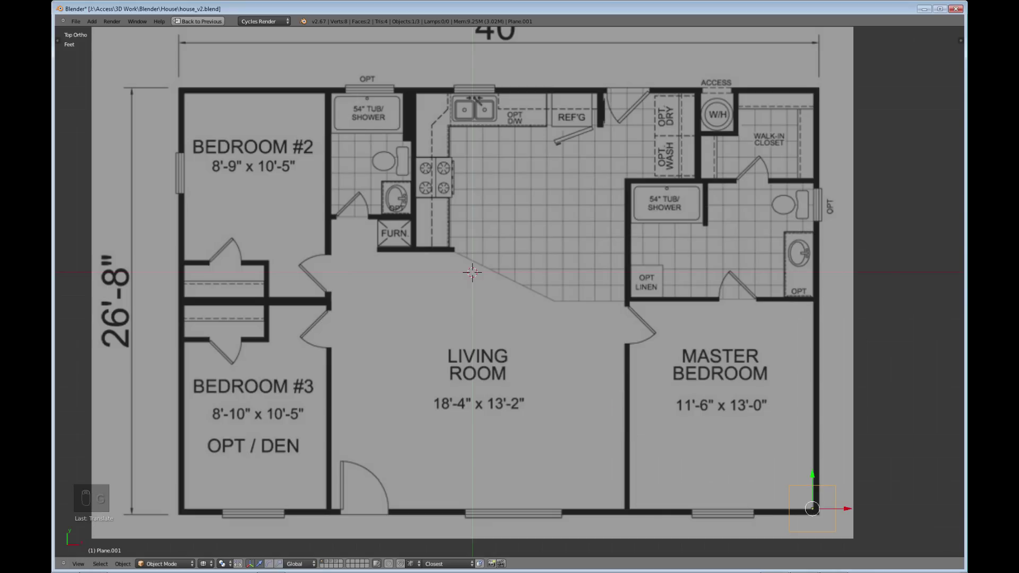
Scale the new plane down to about the wall's thickness and centre it on the Master Bedroom's outer corner
{"action": "key", "text": "s"}
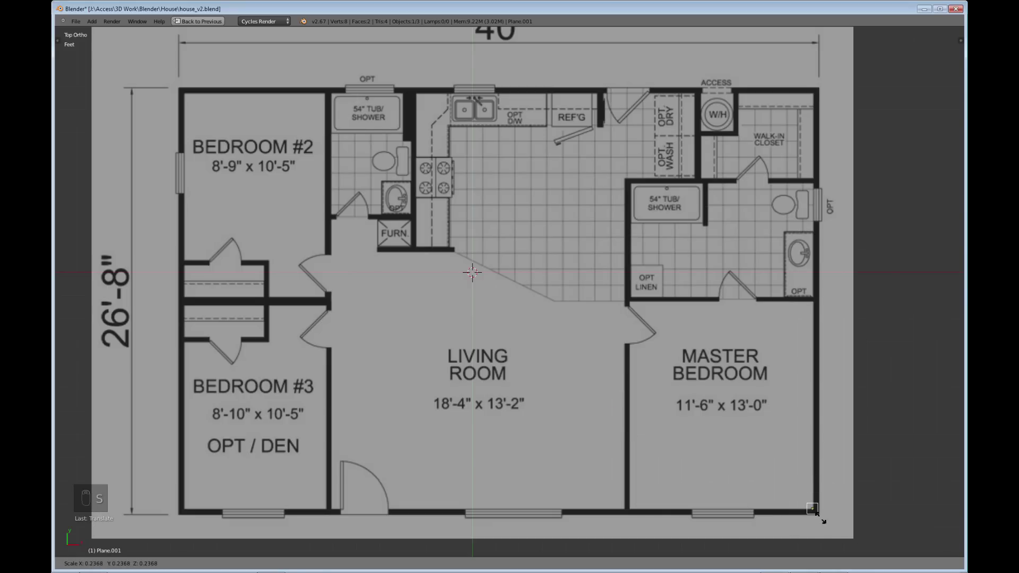
{"action": "left_click", "coordinate": [817, 513]}
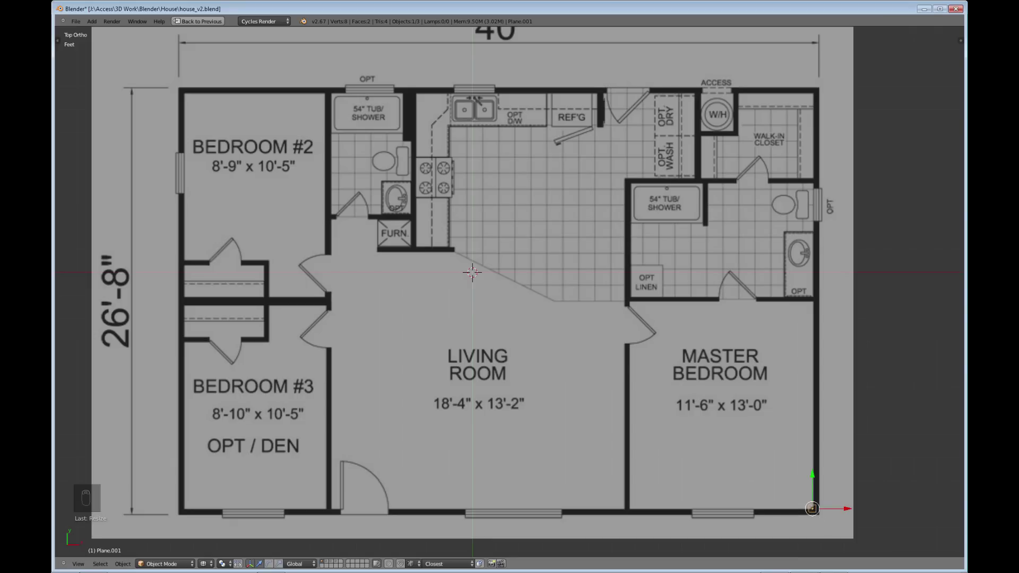
{"action": "key", "text": "g"}
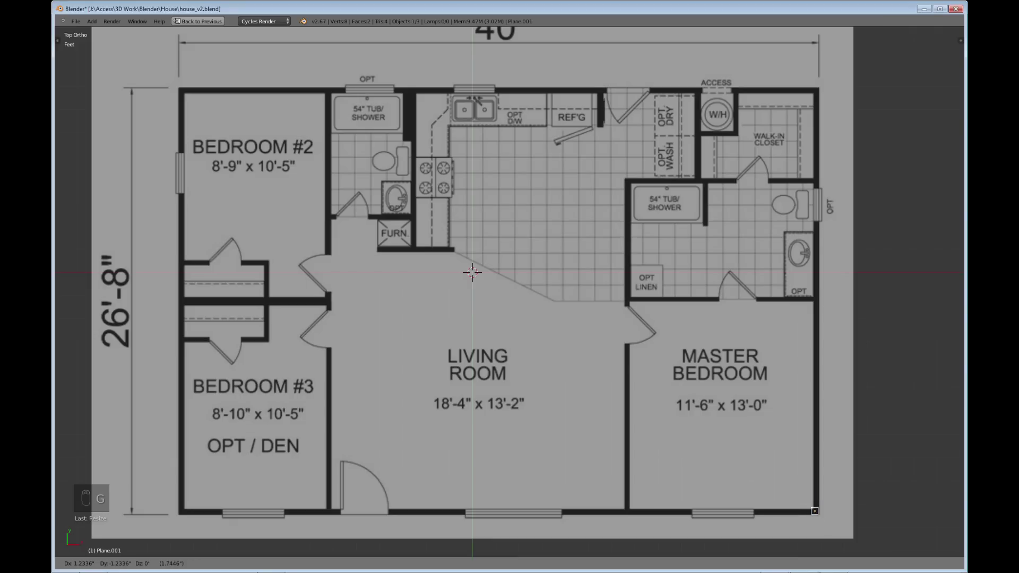
{"action": "left_click", "coordinate": [815, 511]}
{"action": "key", "text": "s"}
{"action": "left_click", "coordinate": [835, 526]}
{"action": "key", "text": "g"}
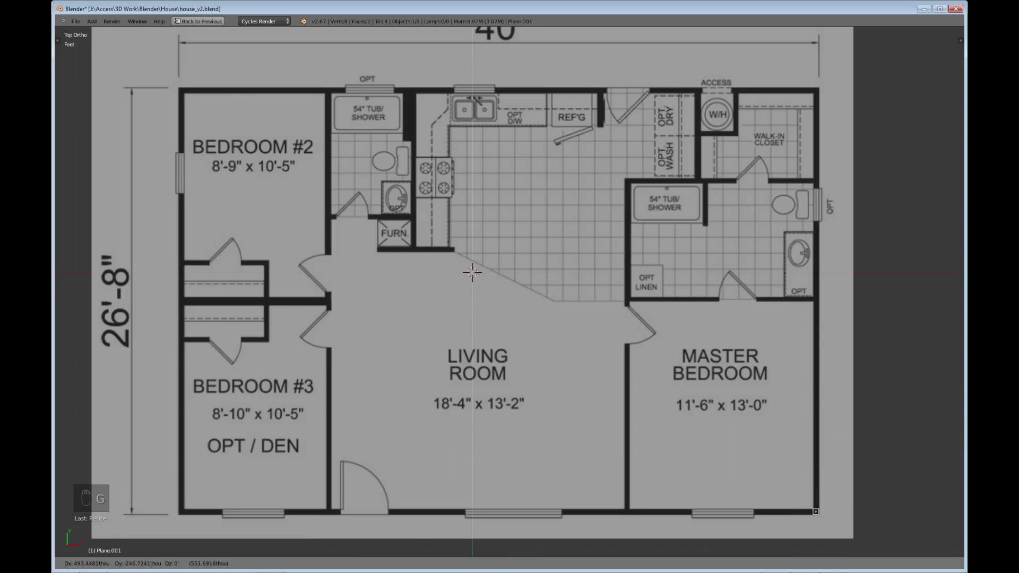
{"action": "left_click", "coordinate": [816, 512]}
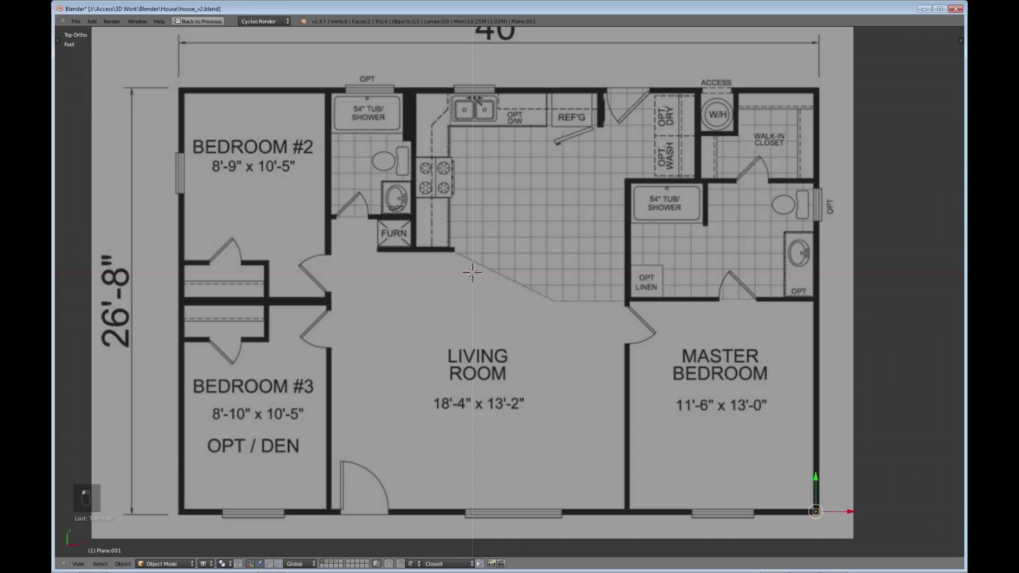
Refine the small plane's scale and position at close range so it covers the outer wall corner exactly
{"action": "middle_click_drag", "start_coordinate": [816, 512], "coordinate": [673, 348], "text": "shift"}
{"action": "scroll", "coordinate": [672, 348], "scroll_direction": "up", "scroll_amount": 4}
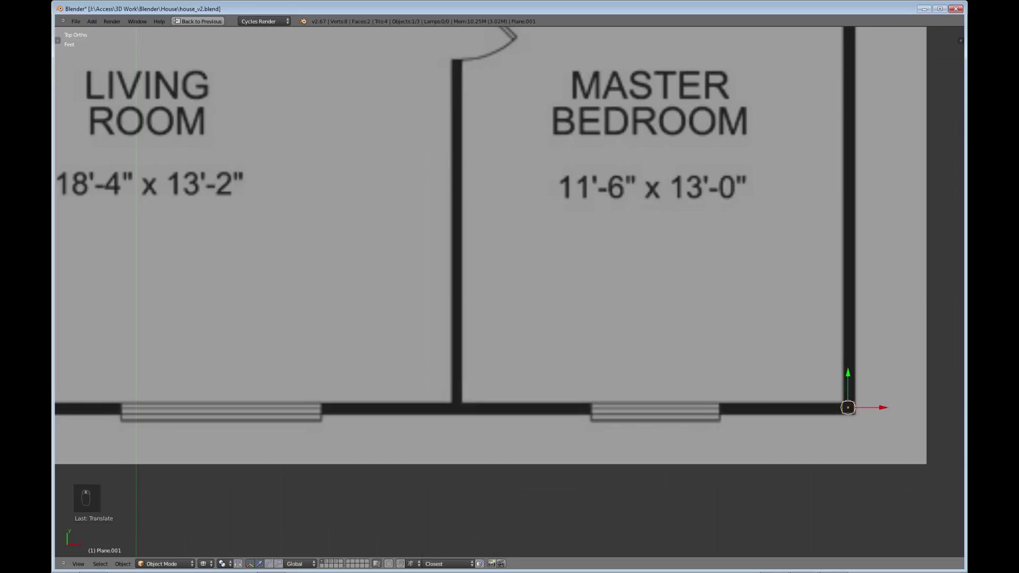
{"action": "middle_click_drag", "start_coordinate": [846, 406], "coordinate": [692, 384], "text": "shift"}
{"action": "scroll", "coordinate": [692, 384], "scroll_direction": "up", "scroll_amount": 3}
{"action": "middle_click_drag", "start_coordinate": [826, 450], "coordinate": [609, 356], "text": "shift"}
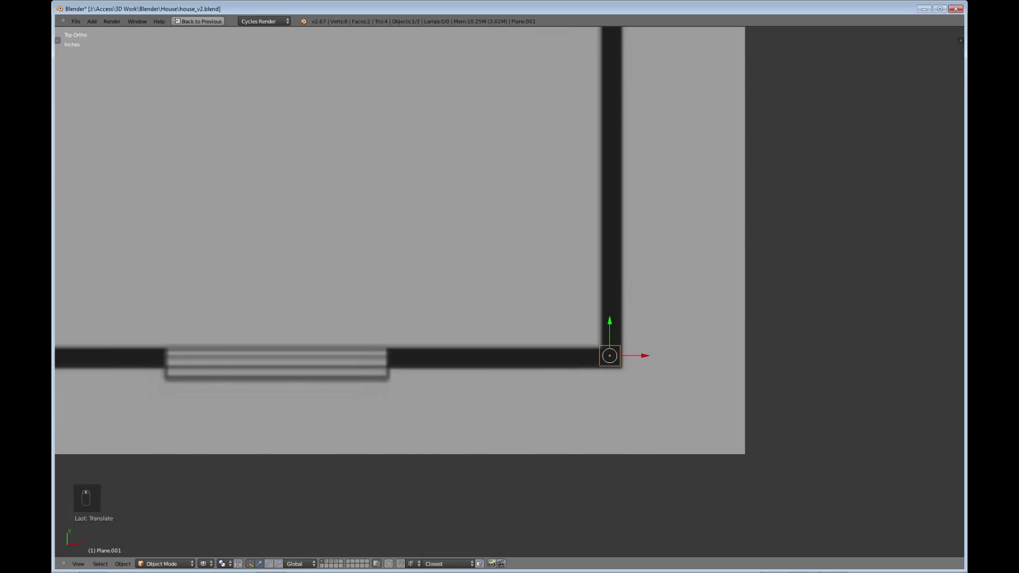
{"action": "key", "text": "s"}
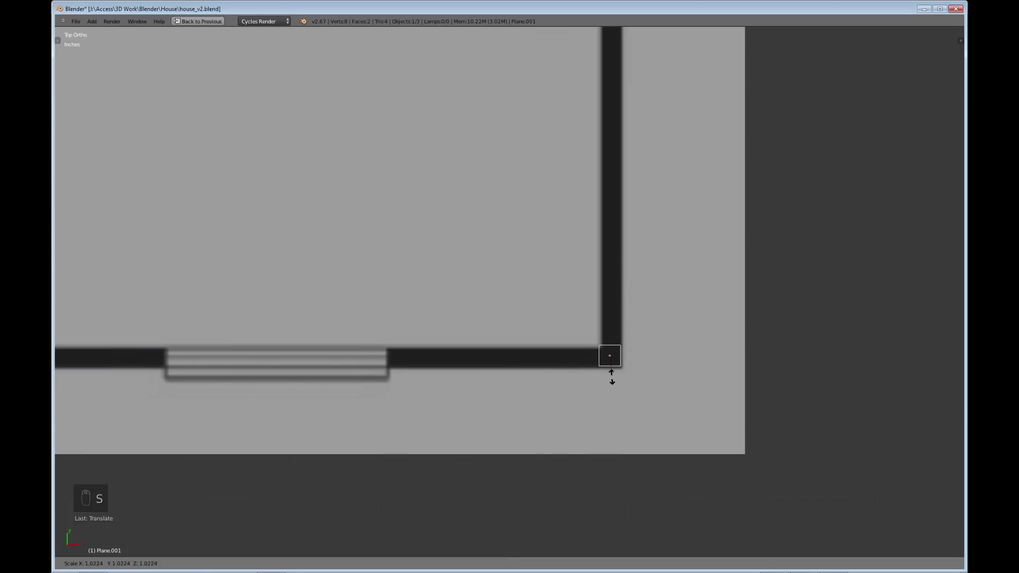
{"action": "left_click", "coordinate": [609, 376]}
{"action": "key", "text": "g"}
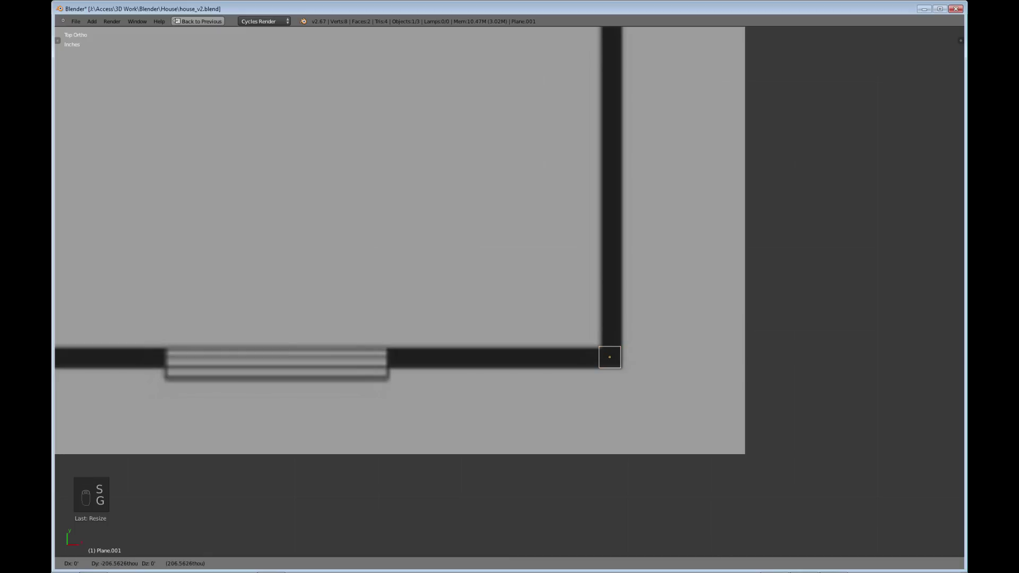
{"action": "left_click", "coordinate": [609, 357]}
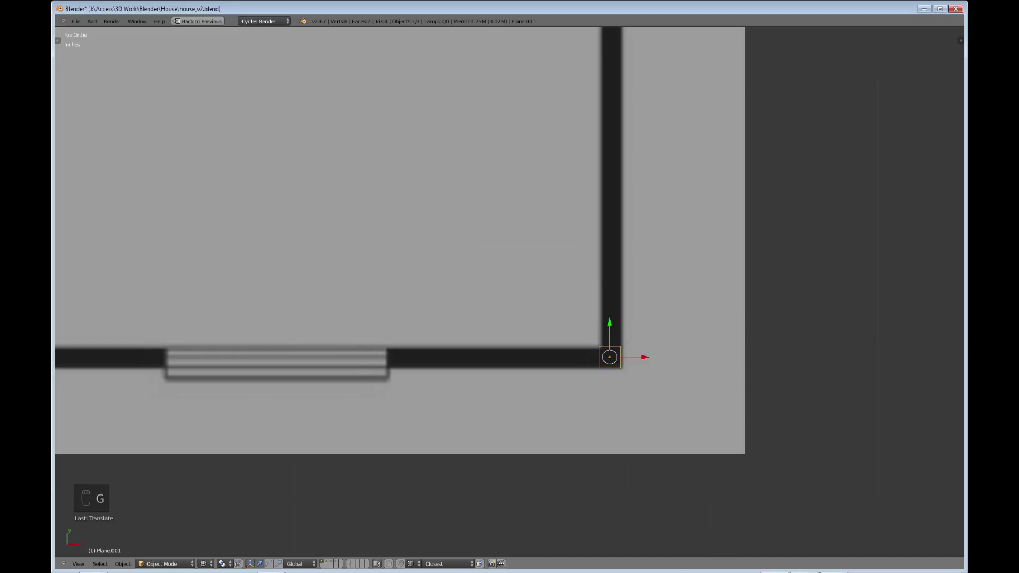
In Edit Mode, move the small plane's left edge along X to the near face of the wall between Master Bedroom and Living Room
{"action": "key", "text": "Tab"}
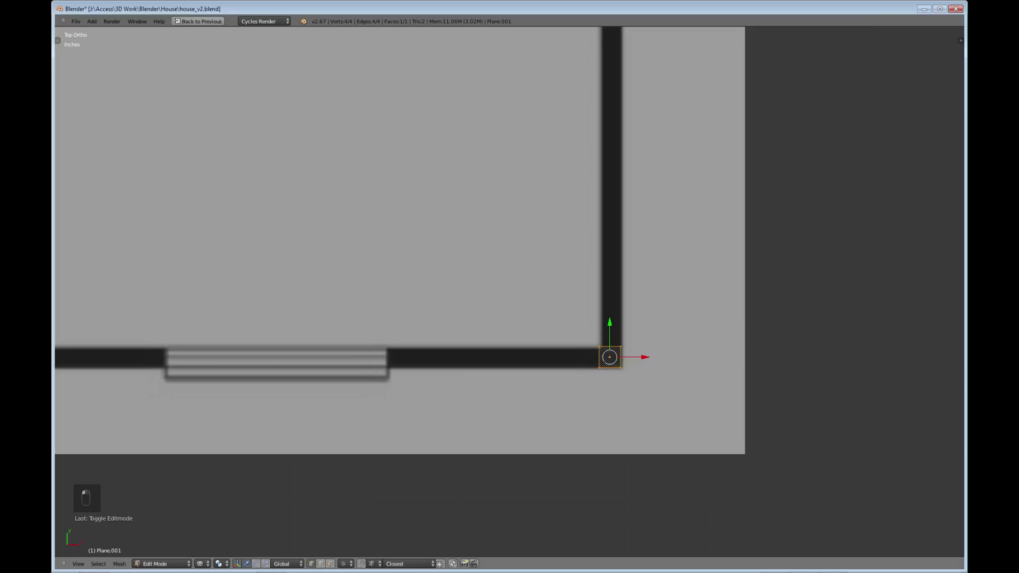
{"action": "right_click", "coordinate": [598, 346]}
{"action": "key", "text": "b"}
{"action": "left_click_drag", "start_coordinate": [590, 331], "coordinate": [607, 374]}
{"action": "key", "text": "g"}
{"action": "key", "text": "x"}
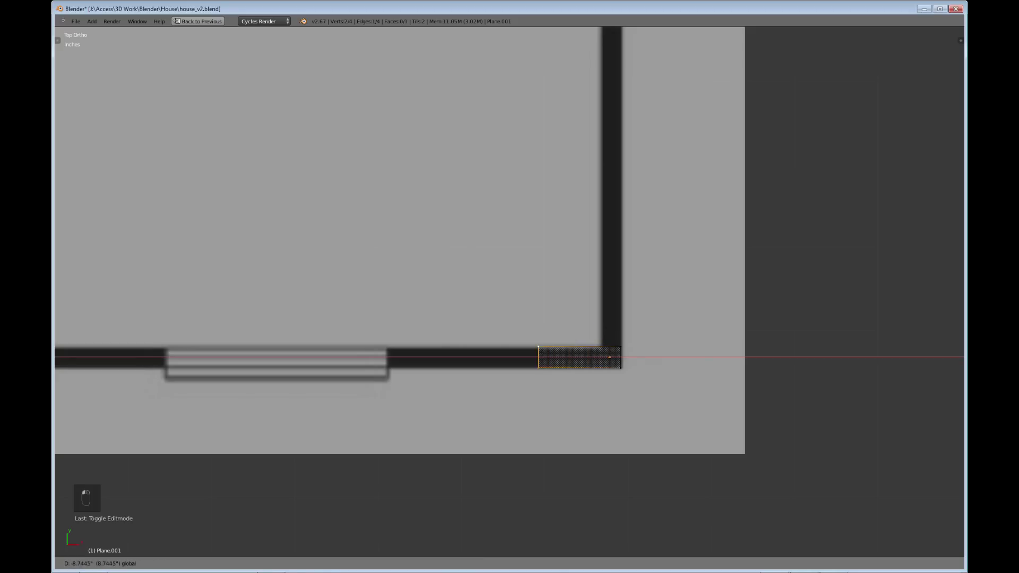
{"action": "left_click_drag", "start_coordinate": [454, 357], "coordinate": [419, 357]}
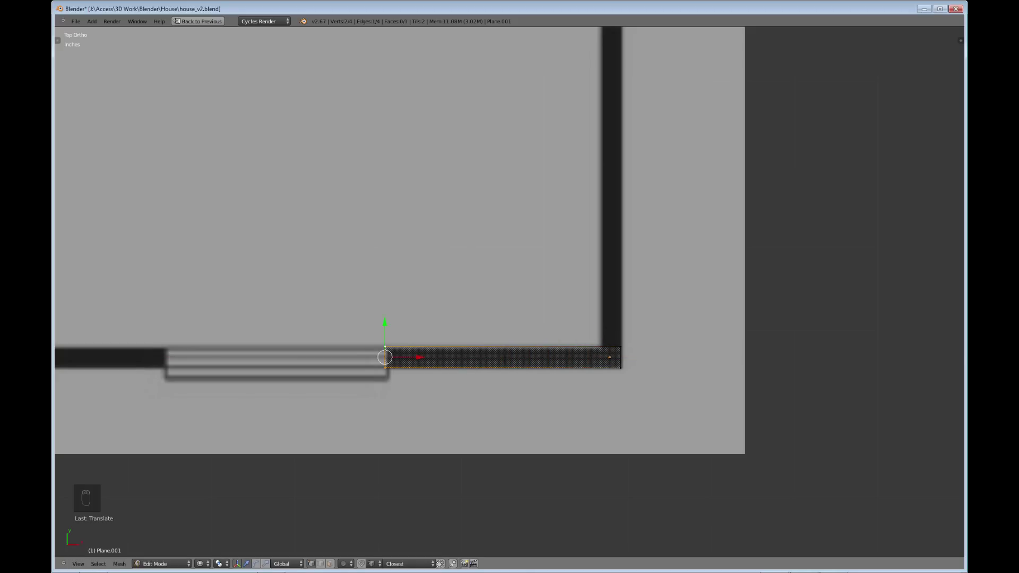
{"action": "middle_click_drag", "start_coordinate": [382, 318], "coordinate": [827, 316], "text": "shift"}
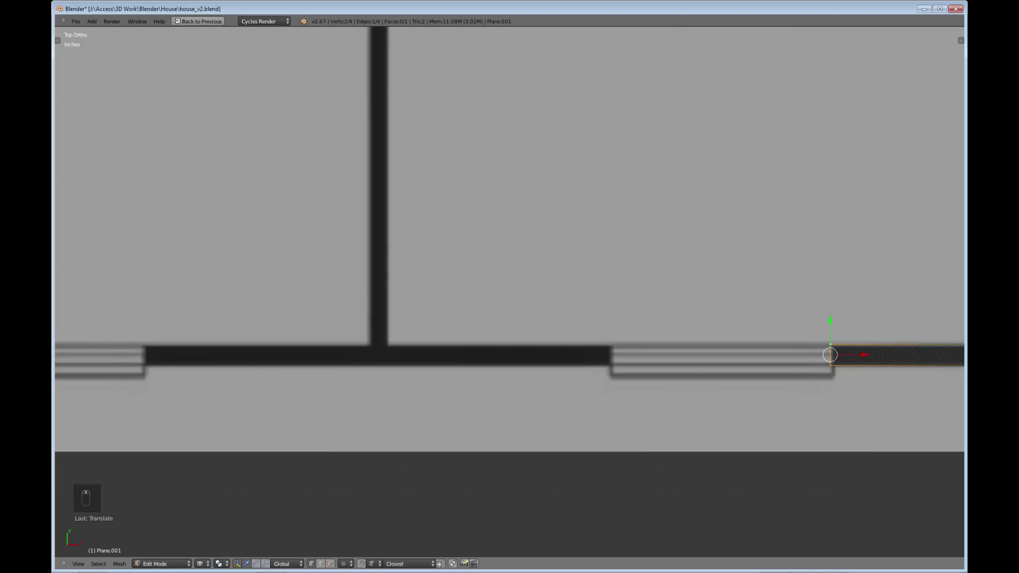
{"action": "key", "text": "g"}
{"action": "key", "text": "x"}
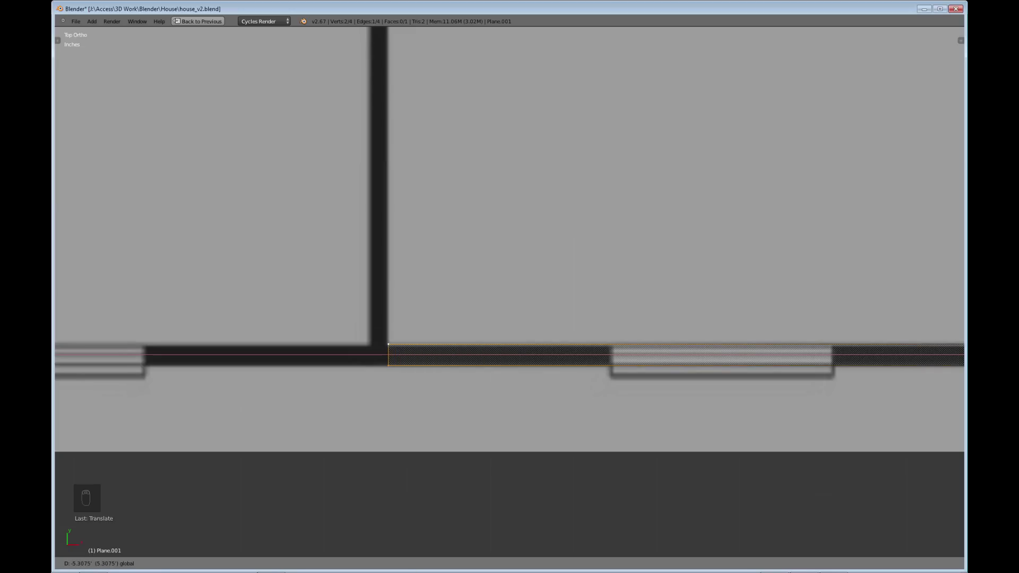
{"action": "key", "text": "Return"}
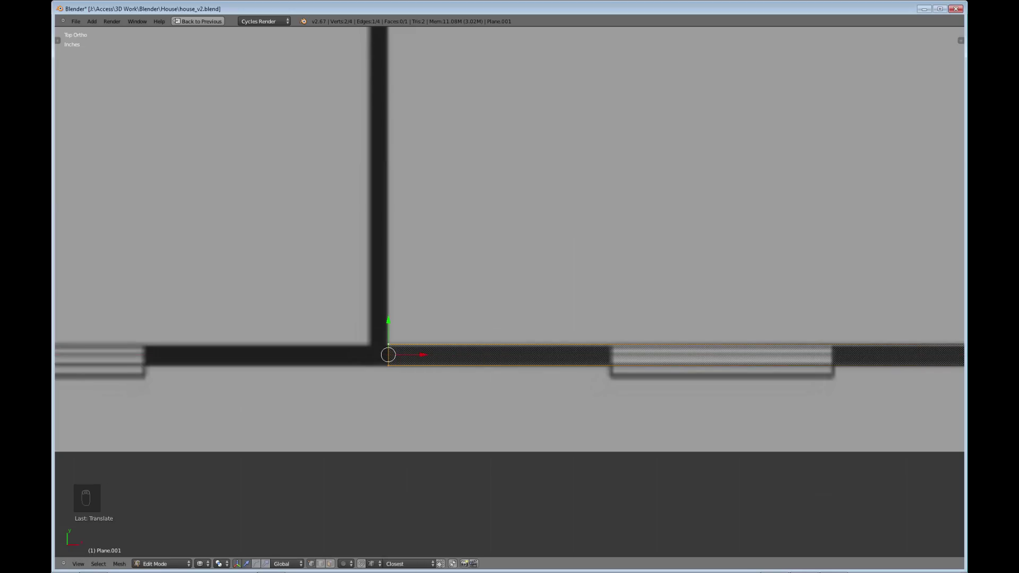
Extrude the strip's end edge along X across the thickness of the wall between Master Bedroom and Living Room
{"action": "key", "text": "e"}
{"action": "key", "text": "Return"}
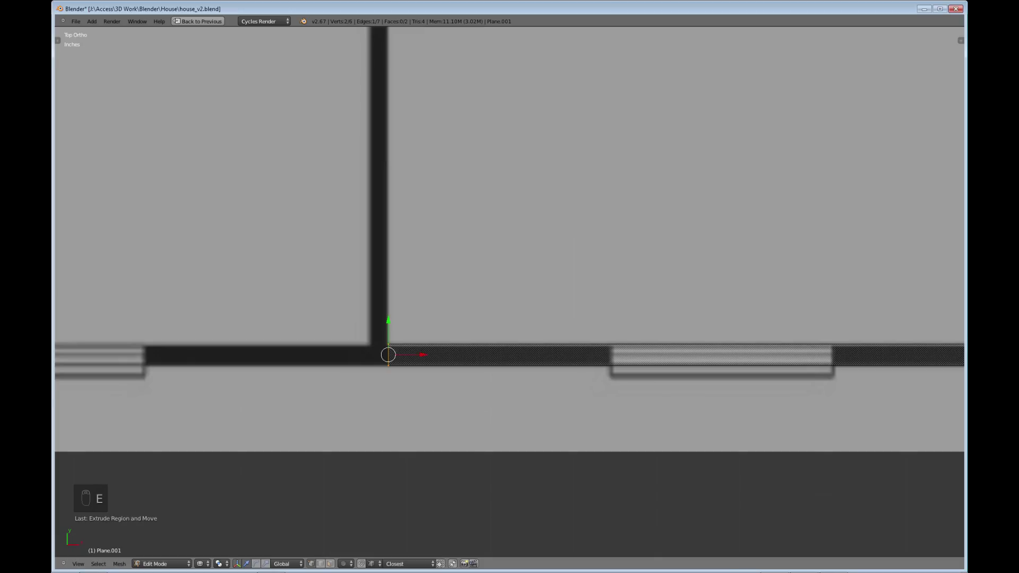
{"action": "key", "text": "g"}
{"action": "key", "text": "x"}
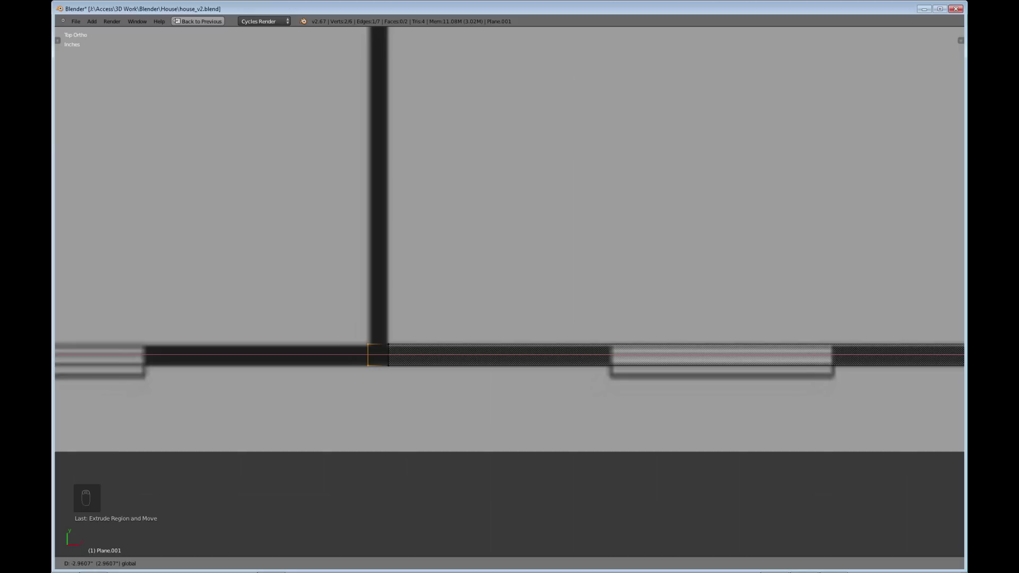
{"action": "key", "text": "Return"}
Extrude the end edge along X past the Living Room window to the near side of the front door opening
{"action": "middle_click_drag", "start_coordinate": [368, 354], "coordinate": [784, 379], "text": "shift"}
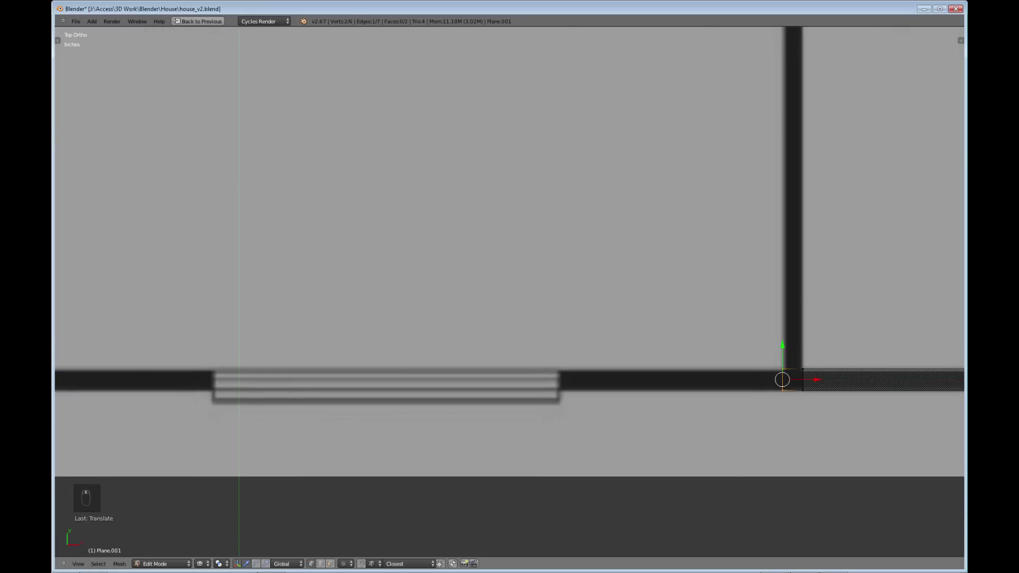
{"action": "key", "text": "e"}
{"action": "key", "text": "Return"}
{"action": "key", "text": "g"}
{"action": "key", "text": "x"}
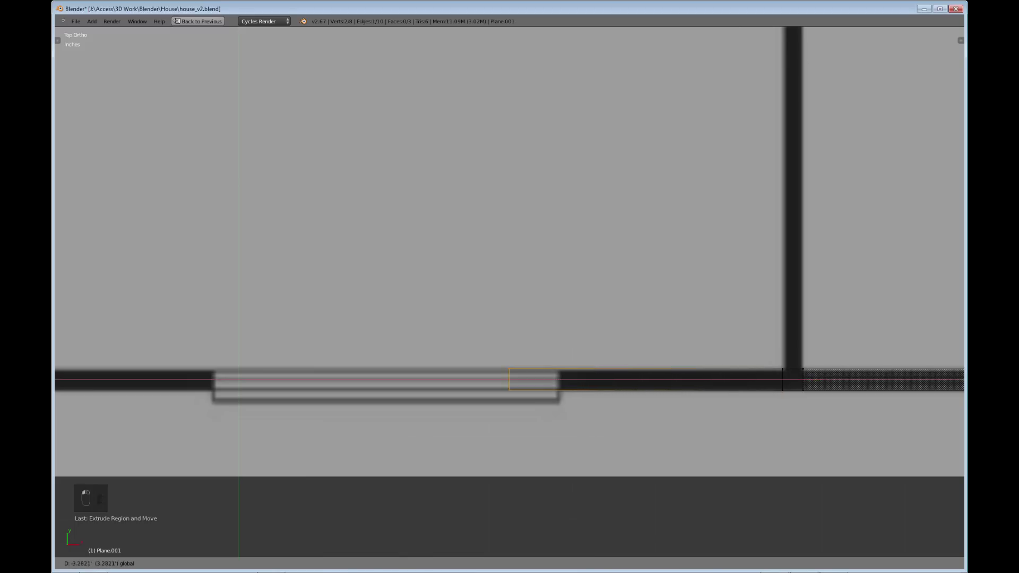
{"action": "left_click", "coordinate": [146, 379]}
{"action": "middle_click_drag", "start_coordinate": [146, 379], "coordinate": [611, 391], "text": "shift"}
{"action": "key", "text": "g"}
{"action": "key", "text": "x"}
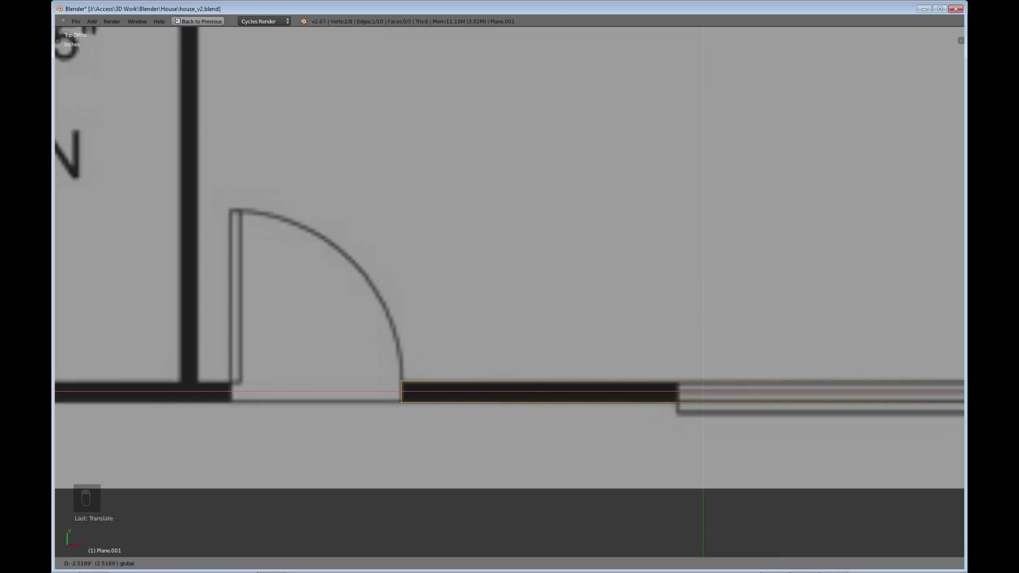
{"action": "key", "text": "Return"}
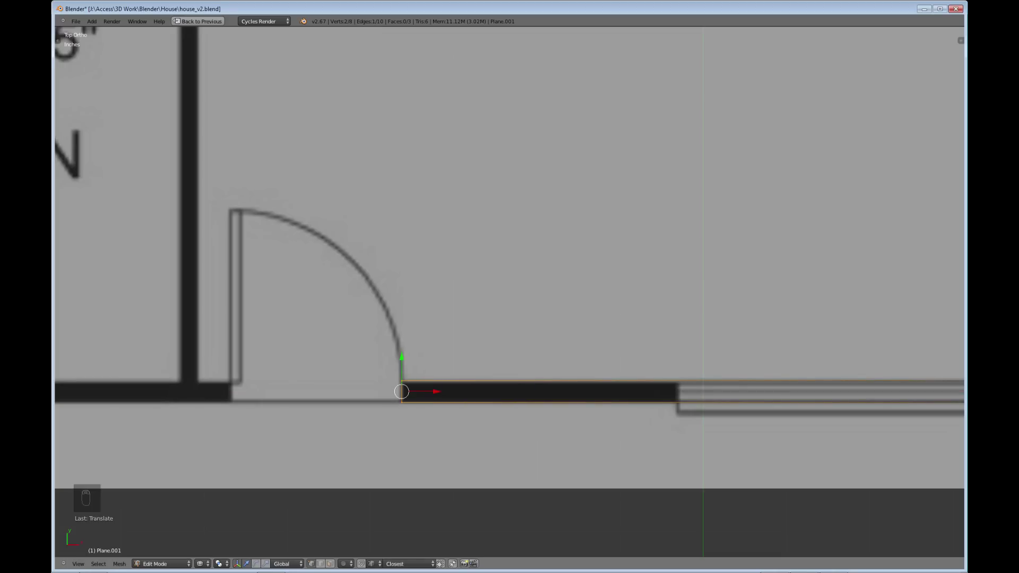
Extrude the end edge along X across the front door opening to its far side
{"action": "key", "text": "e"}
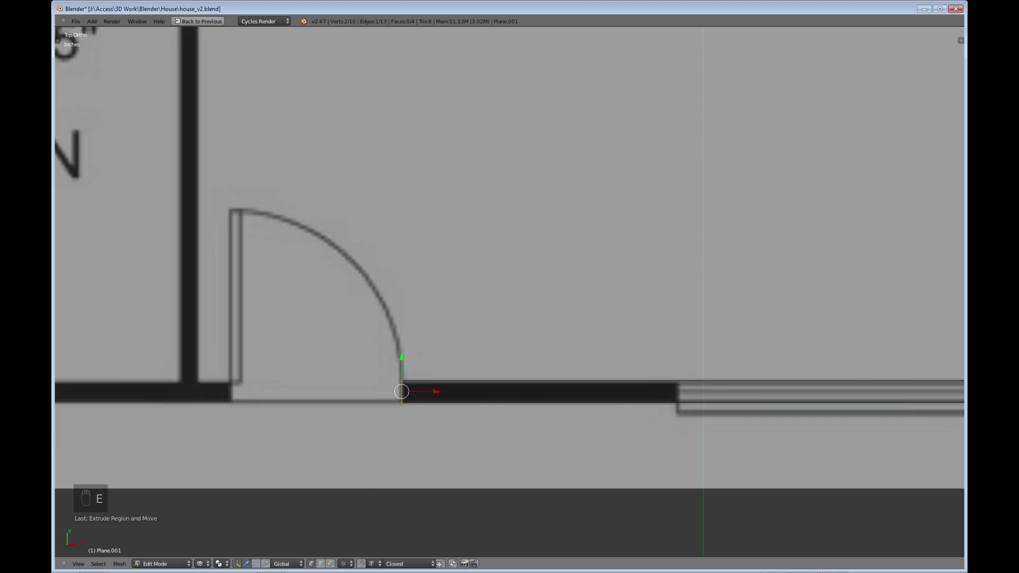
{"action": "left_click_drag", "start_coordinate": [434, 392], "coordinate": [263, 391]}
Extrude the end edge along X up to the Bedroom #3 partition wall, and once more across that wall's thickness
{"action": "middle_click_drag", "start_coordinate": [263, 391], "coordinate": [571, 393], "text": "shift"}
{"action": "key", "text": "e"}
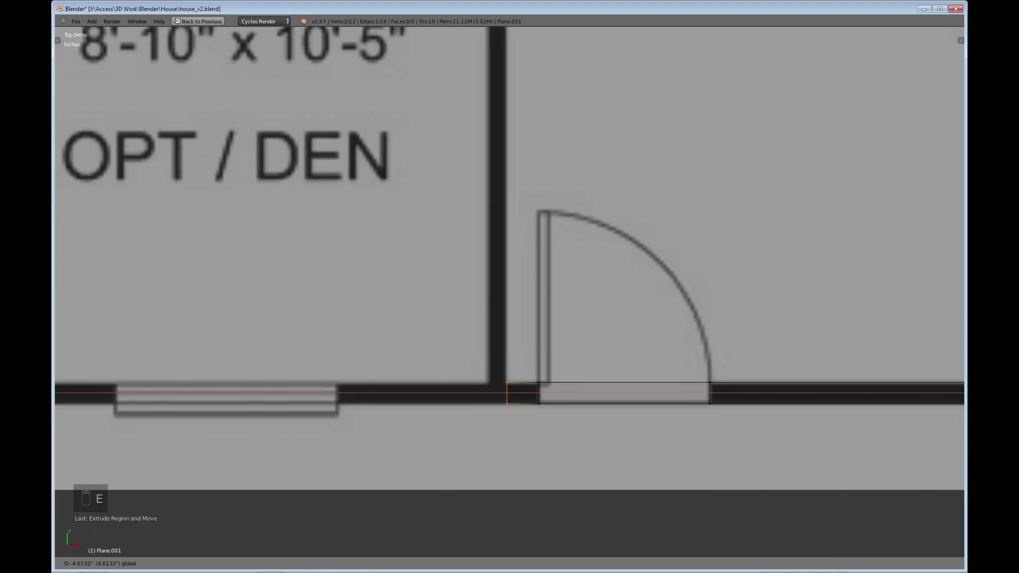
{"action": "key", "text": "Return"}
{"action": "key", "text": "e"}
{"action": "left_click", "coordinate": [506, 292]}
Extrude the strip's end edge along X past the Bedroom #3 window to the inner face of the house's side wall
{"action": "middle_click_drag", "start_coordinate": [506, 291], "coordinate": [574, 319], "text": "shift"}
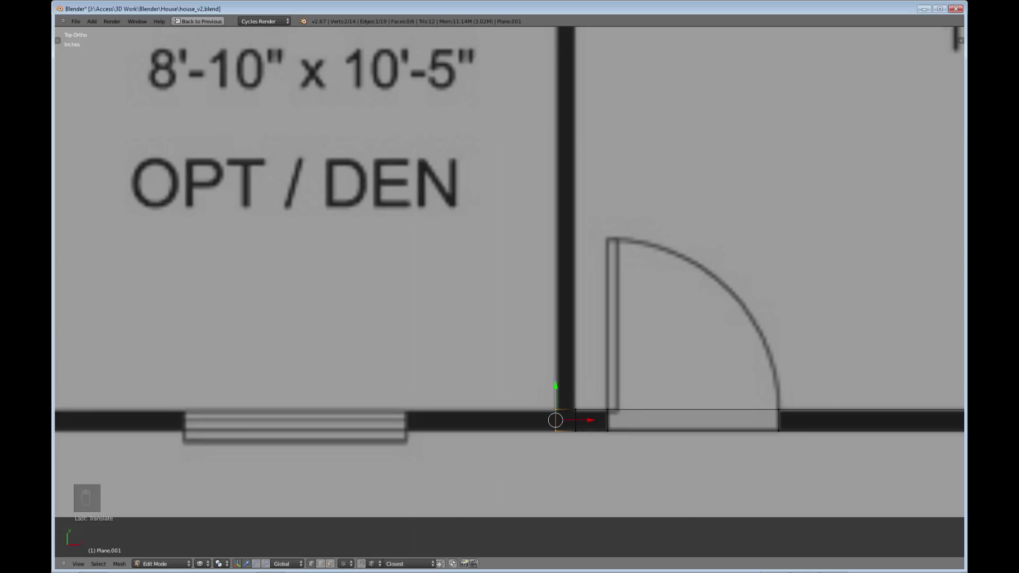
{"action": "middle_click_drag", "start_coordinate": [478, 265], "coordinate": [640, 276], "text": "shift"}
{"action": "key", "text": "e"}
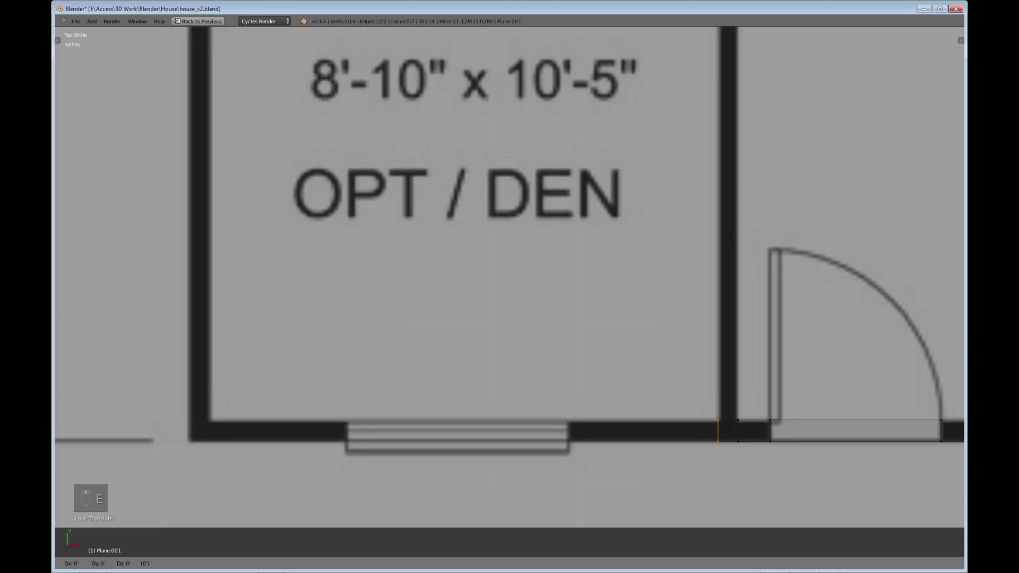
{"action": "key", "text": "Escape"}
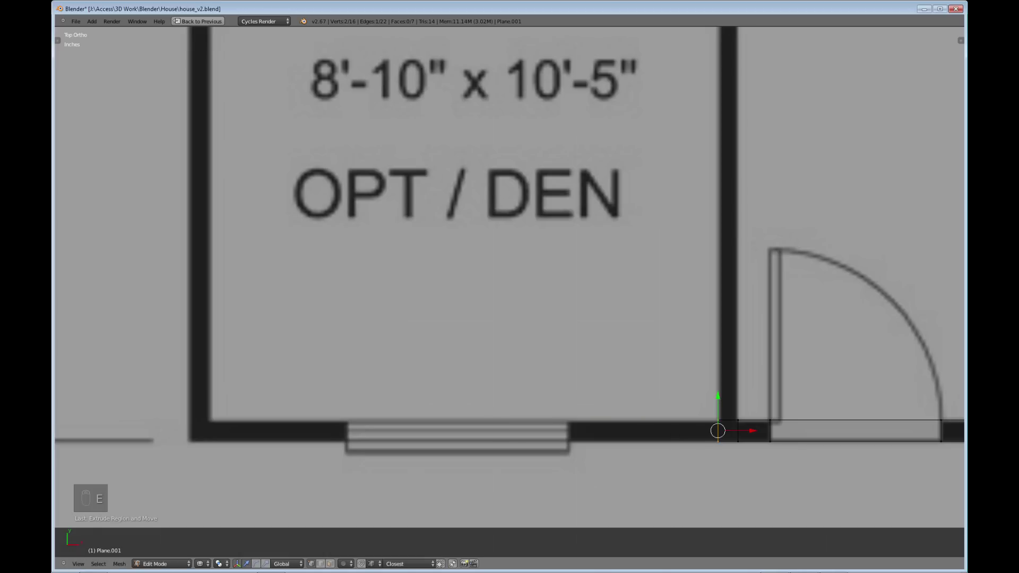
{"action": "left_click_drag", "start_coordinate": [751, 430], "coordinate": [341, 430]}
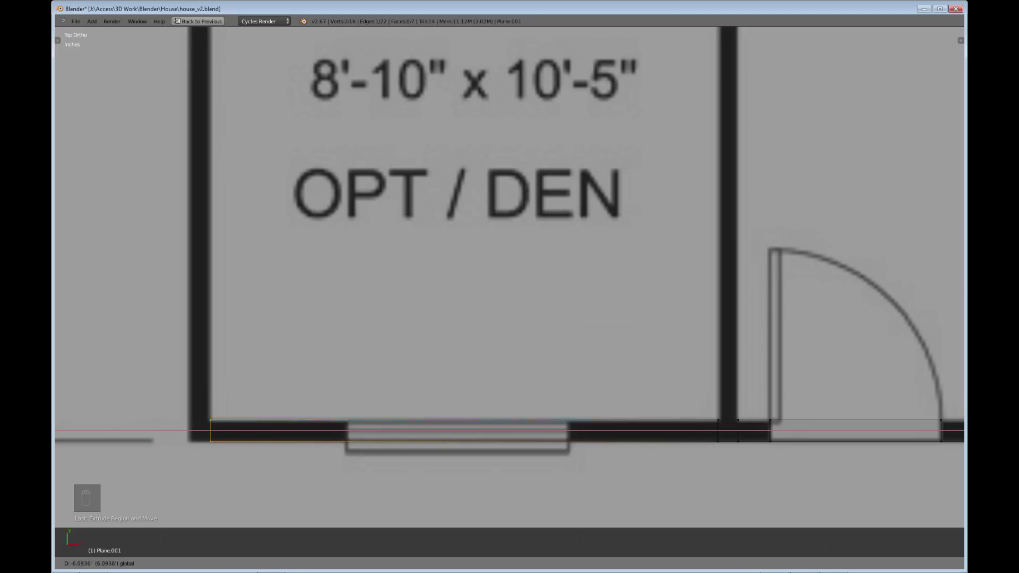
{"action": "left_click", "coordinate": [209, 428]}
Extrude the end edge along X across the side wall's thickness to form the Bedroom #3 outer corner
{"action": "key", "text": "e"}
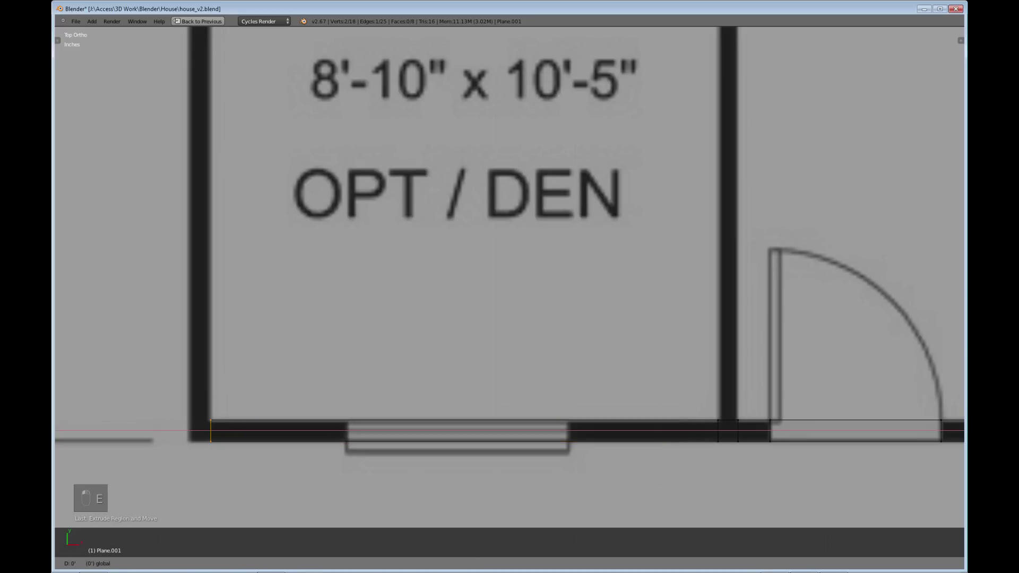
{"action": "left_click", "coordinate": [187, 430]}
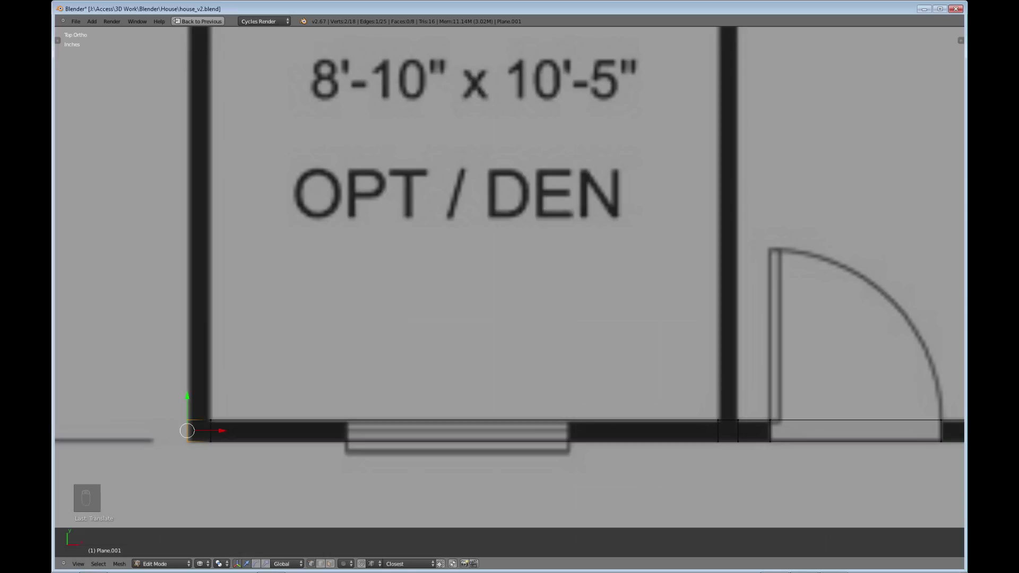
{"action": "middle_click_drag", "start_coordinate": [187, 431], "coordinate": [340, 426], "text": "shift"}
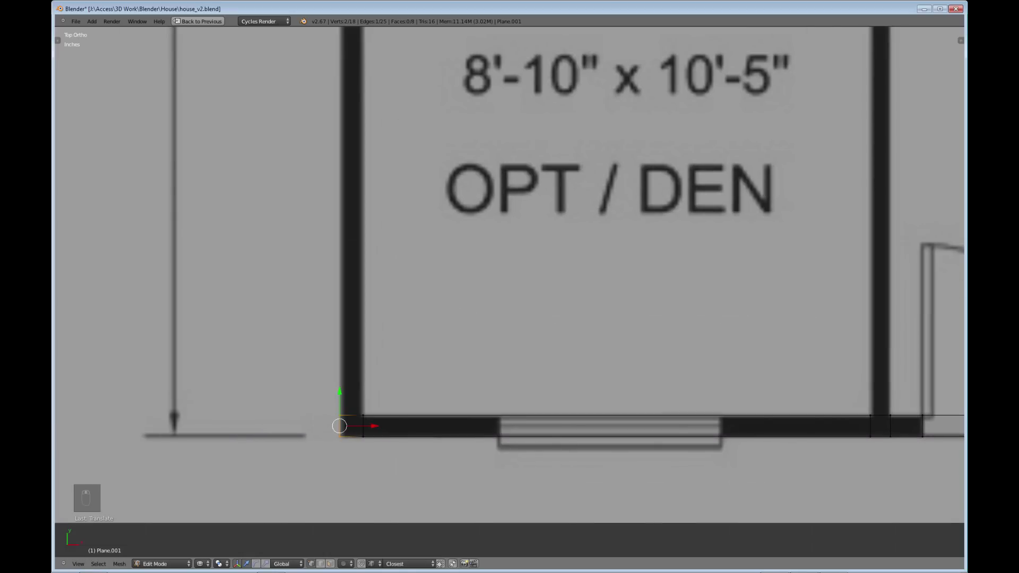
Select the corner block's upper edge and extrude it along Y up the side wall to the Bedroom #3 closet's front wall
{"action": "right_click", "coordinate": [363, 414]}
{"action": "key", "text": "b"}
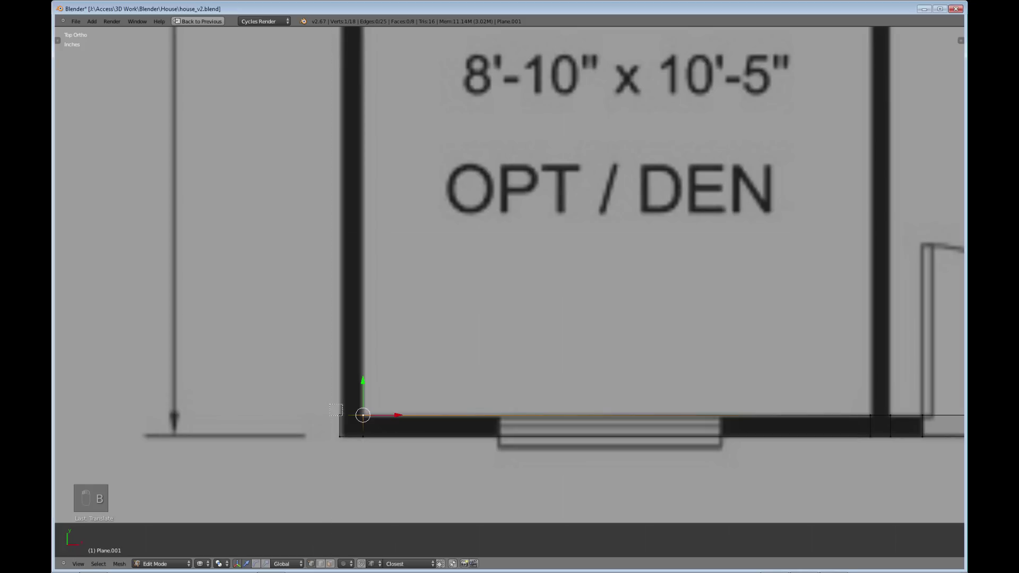
{"action": "left_click_drag", "start_coordinate": [329, 405], "coordinate": [379, 426]}
{"action": "middle_click_drag", "start_coordinate": [379, 426], "coordinate": [436, 494], "text": "shift"}
{"action": "key", "text": "e"}
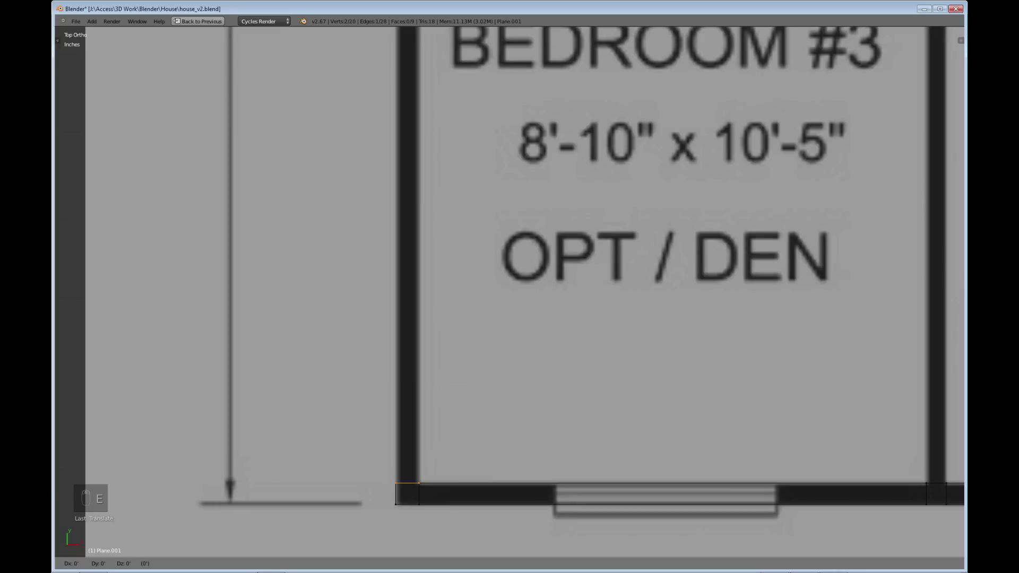
{"action": "key", "text": "y"}
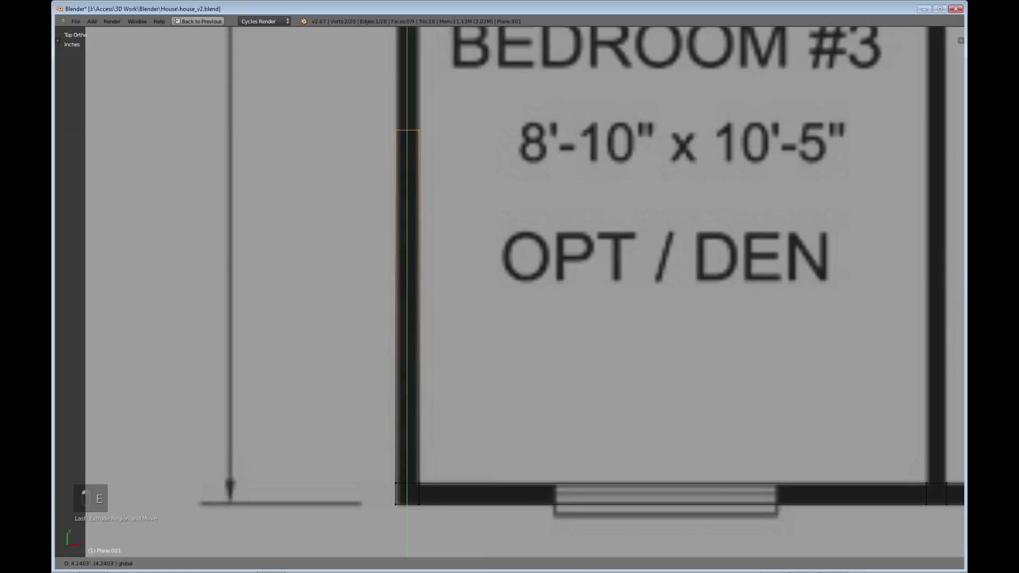
{"action": "left_click", "coordinate": [435, 141]}
{"action": "middle_click_drag", "start_coordinate": [435, 141], "coordinate": [444, 382], "text": "shift"}
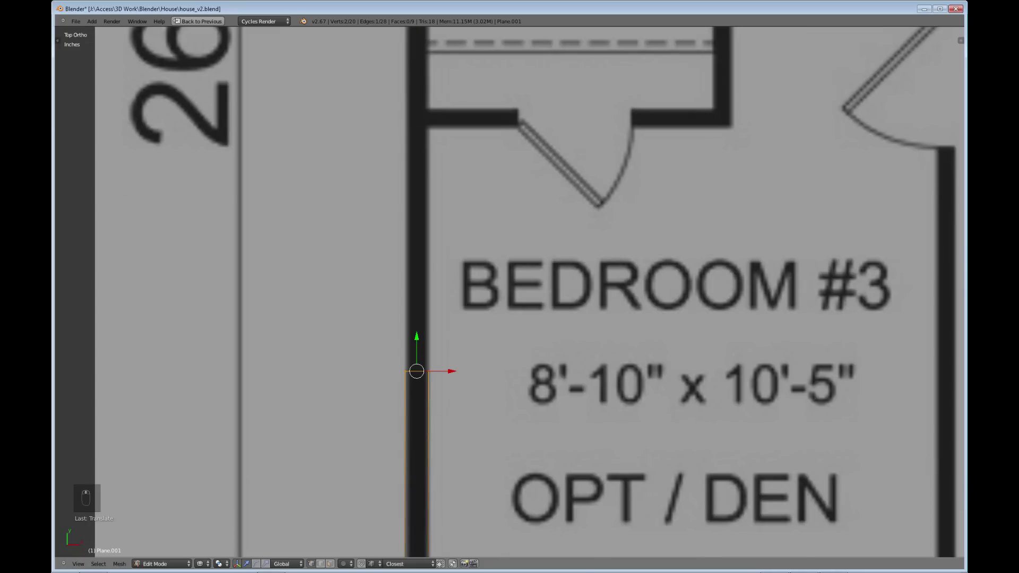
{"action": "middle_click_drag", "start_coordinate": [509, 265], "coordinate": [509, 314], "text": "shift"}
{"action": "key", "text": "e"}
{"action": "key", "text": "y"}
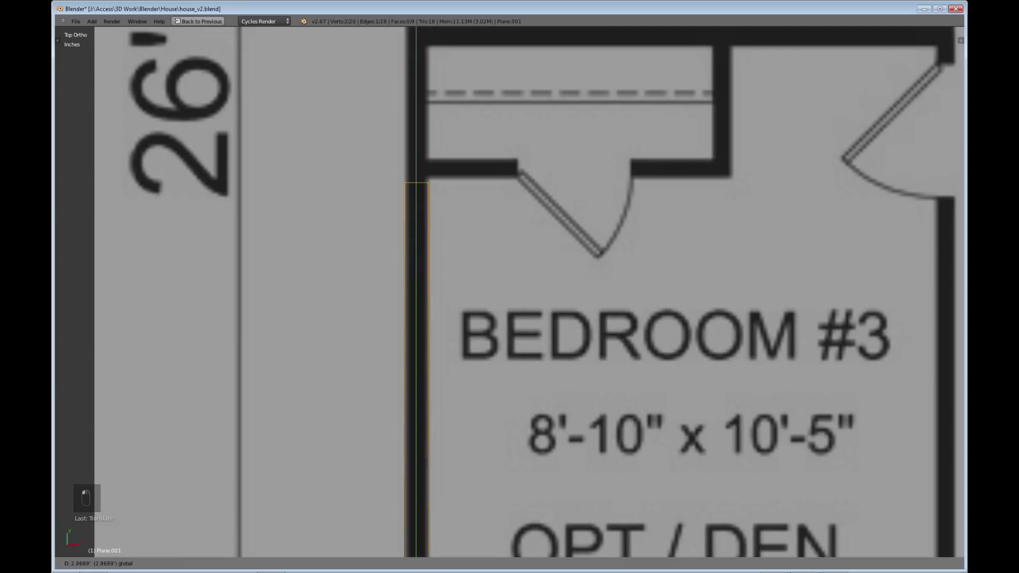
{"action": "key", "text": "Return"}
Extrude the end edge along Y across the thickness of the Bedroom #3 closet's front wall
{"action": "key", "text": "e"}
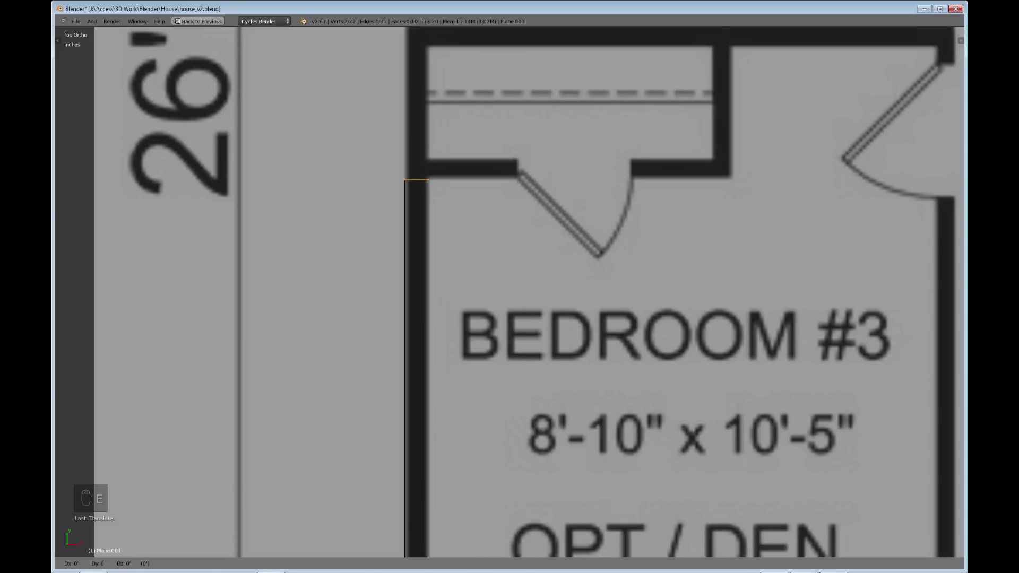
{"action": "key", "text": "y"}
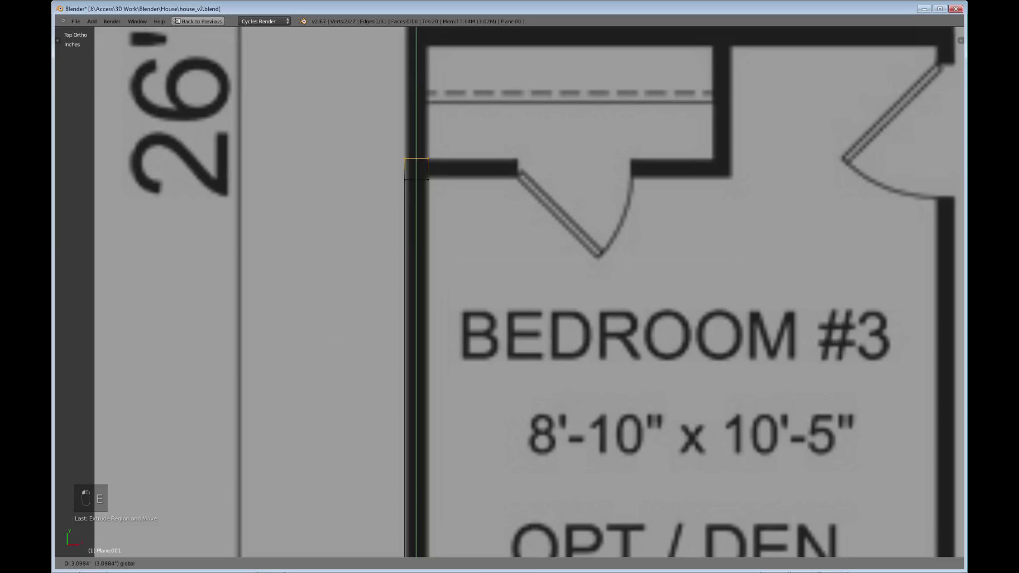
{"action": "left_click", "coordinate": [416, 158]}
{"action": "middle_click_drag", "start_coordinate": [417, 159], "coordinate": [417, 413], "text": "shift"}
Extrude the end edge along Y past the Bedroom #3 closet to the near face of the wall dividing the two closets
{"action": "key", "text": "e"}
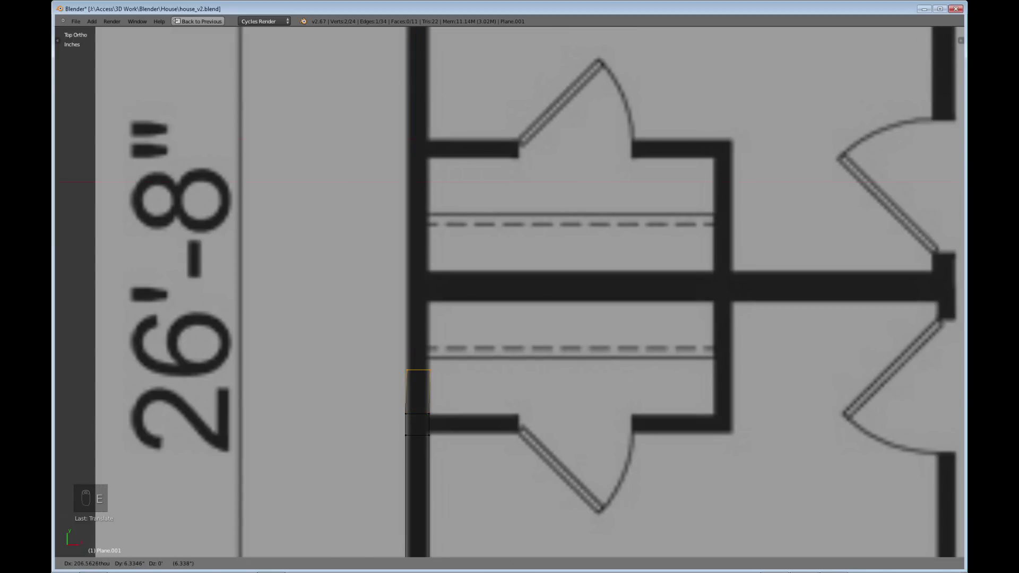
{"action": "key", "text": "y"}
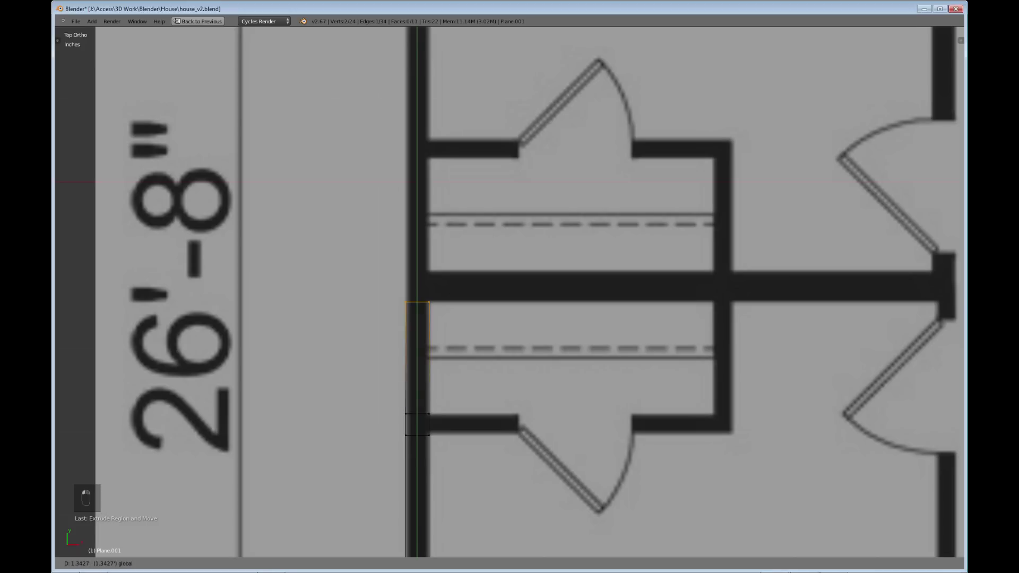
{"action": "left_click", "coordinate": [417, 301]}
{"action": "middle_click_drag", "start_coordinate": [417, 302], "coordinate": [415, 454], "text": "shift"}
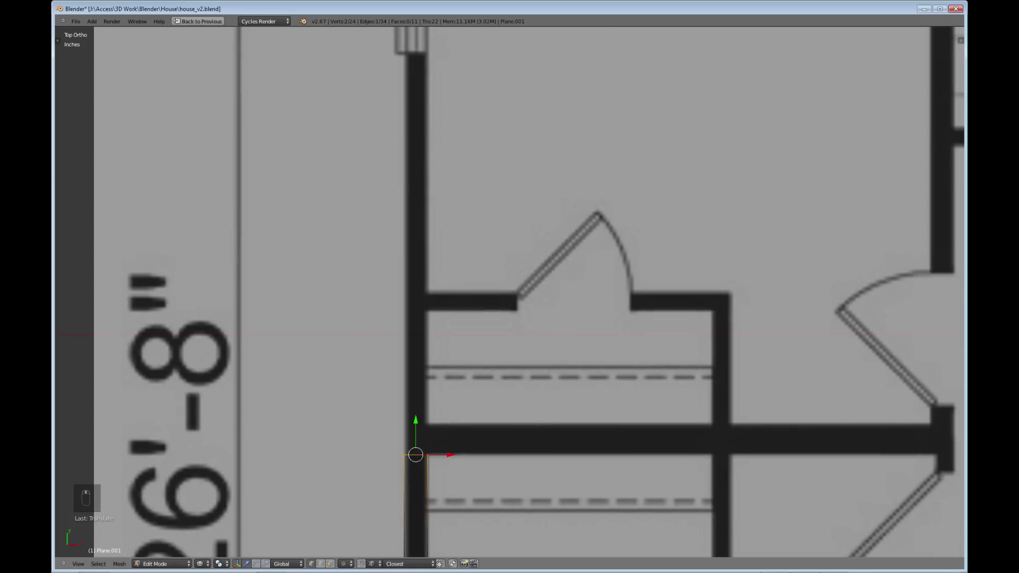
Extrude the end edge along Y across the thickness of the dividing wall between the two bedroom closets
{"action": "key", "text": "e"}
{"action": "key", "text": "Return"}
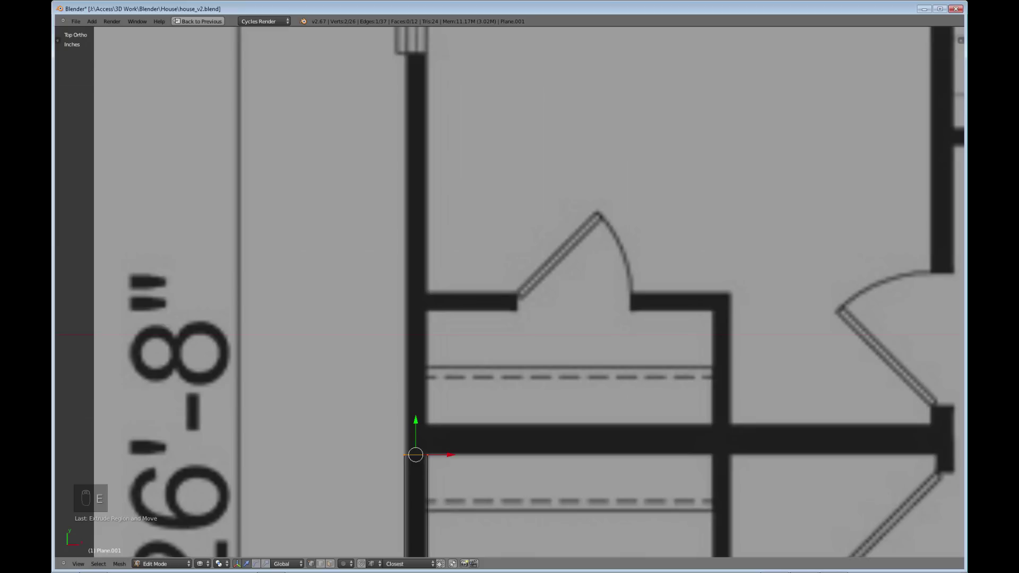
{"action": "left_click_drag", "start_coordinate": [415, 420], "coordinate": [415, 390]}
{"action": "middle_click_drag", "start_coordinate": [415, 390], "coordinate": [533, 444], "text": "shift"}
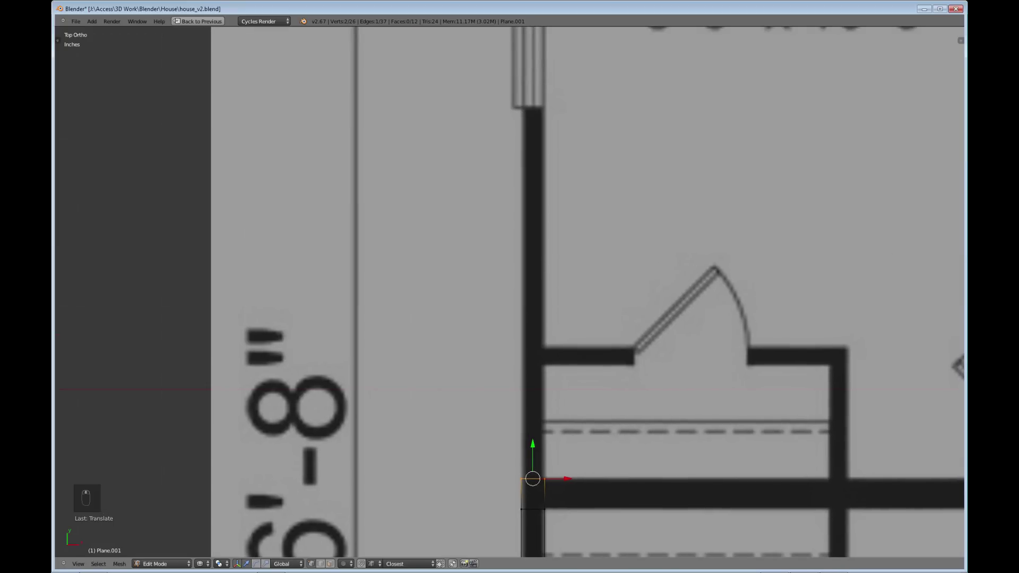
Extrude the end edge along Y past the upper closet and the Bedroom #2 window to the inner face of the back wall
{"action": "key", "text": "e"}
{"action": "key", "text": "Return"}
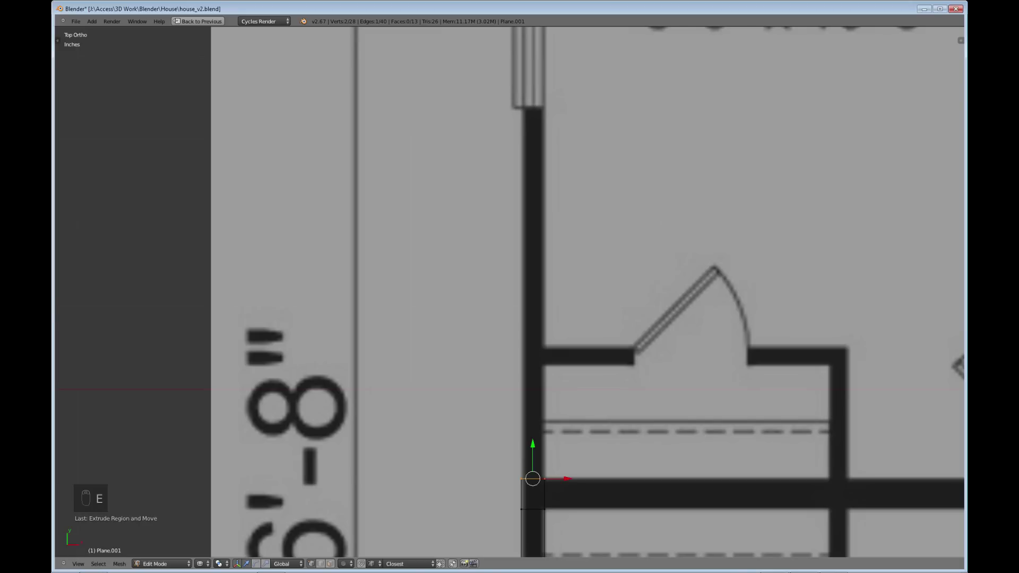
{"action": "left_click_drag", "start_coordinate": [532, 445], "coordinate": [532, 73]}
{"action": "middle_click_drag", "start_coordinate": [533, 74], "coordinate": [532, 75], "text": "shift"}
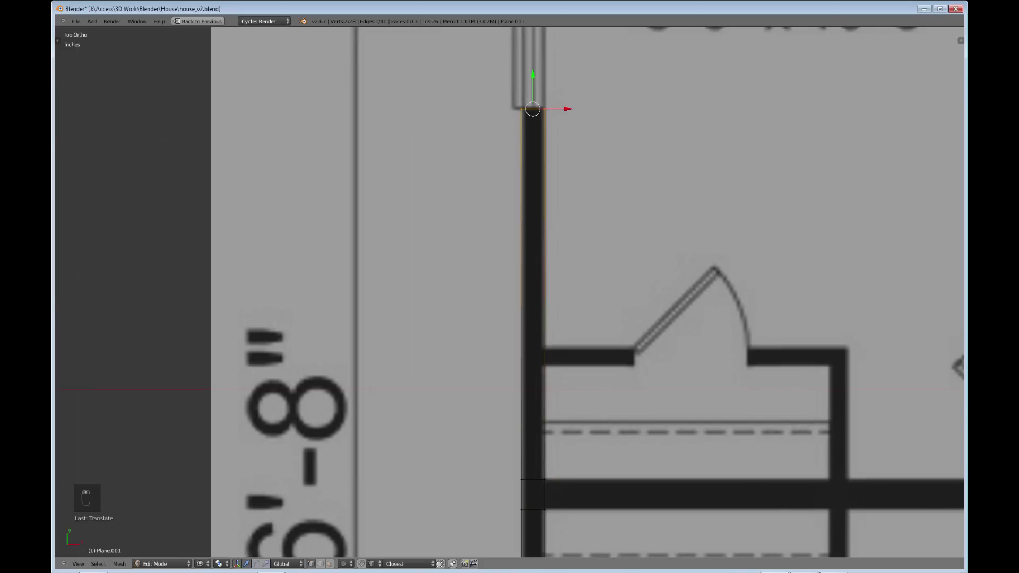
{"action": "middle_click_drag", "start_coordinate": [533, 109], "coordinate": [537, 447], "text": "shift"}
{"action": "left_click_drag", "start_coordinate": [537, 413], "coordinate": [537, 57]}
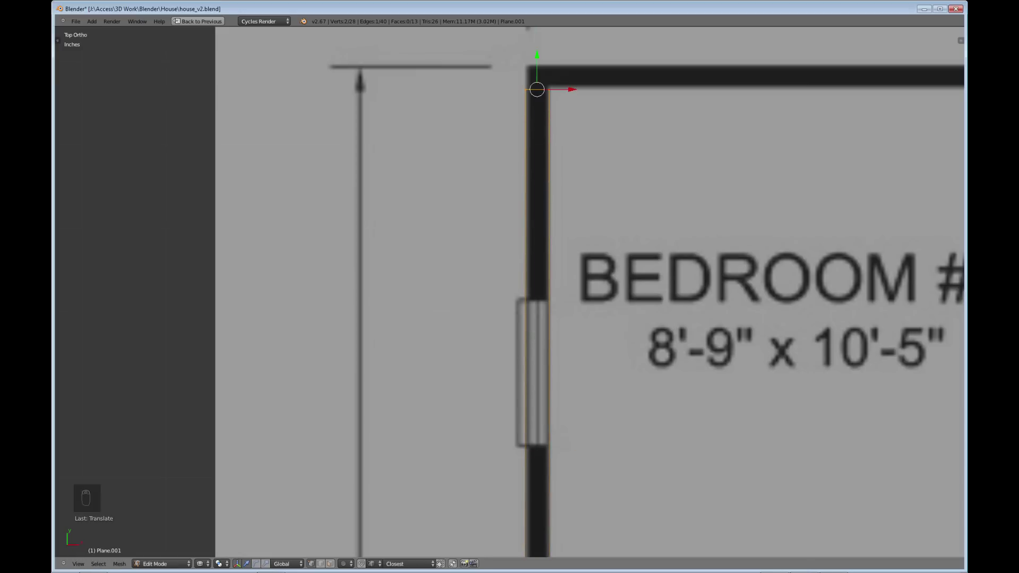
Extrude the end edge along Y across the back wall's thickness to form the Bedroom #2 outer corner
{"action": "middle_click_drag", "start_coordinate": [537, 56], "coordinate": [383, 289], "text": "shift"}
{"action": "key", "text": "e"}
{"action": "right_click", "coordinate": [384, 289]}
{"action": "left_click_drag", "start_coordinate": [383, 290], "coordinate": [383, 265]}
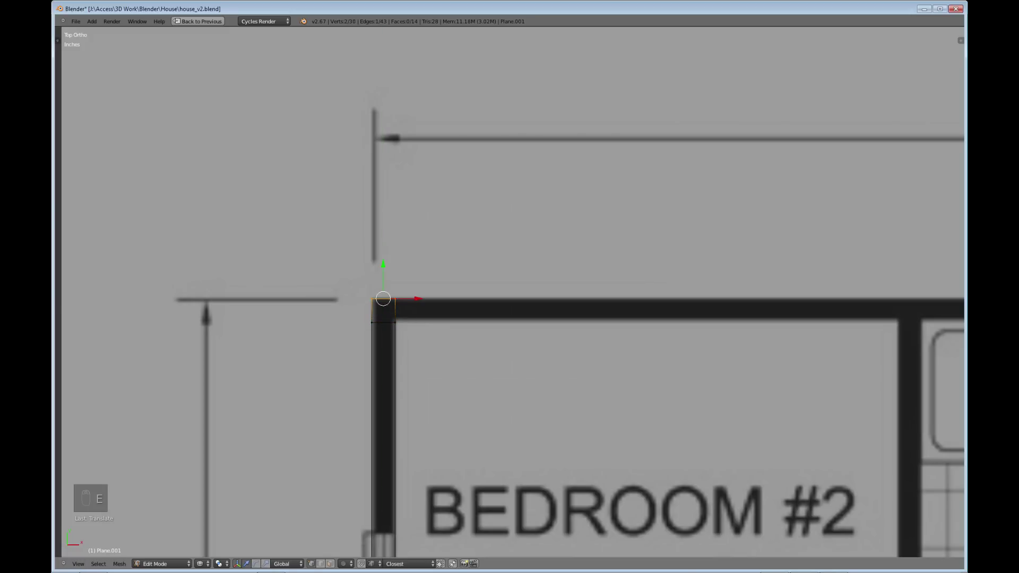
Select the inner side edge of the Bedroom #2 corner block and extrude it along X to the bathroom partition wall
{"action": "right_click", "coordinate": [394, 322]}
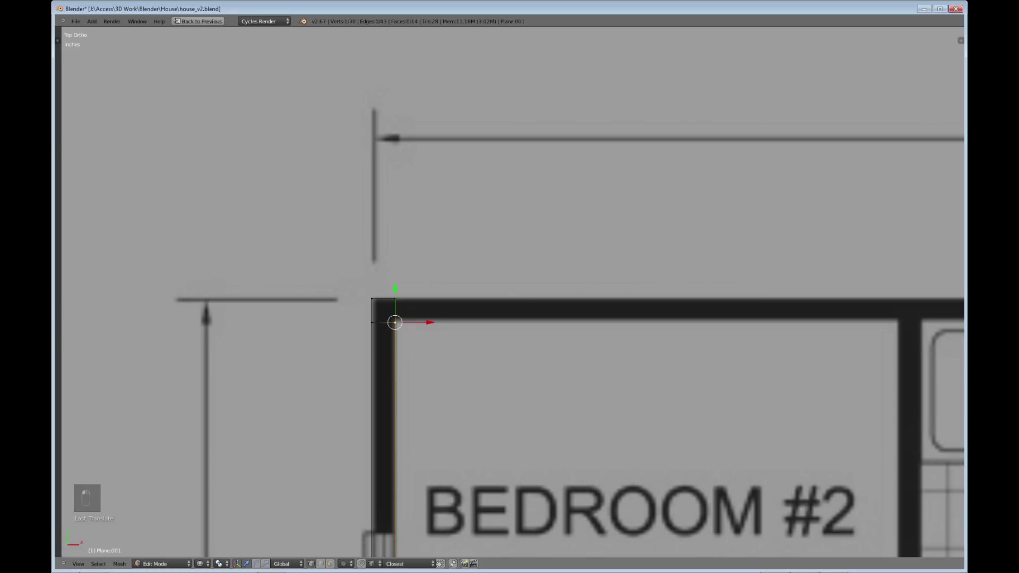
{"action": "key", "text": "b"}
{"action": "left_click_drag", "start_coordinate": [377, 286], "coordinate": [419, 332]}
{"action": "key", "text": "e"}
{"action": "key", "text": "Escape"}
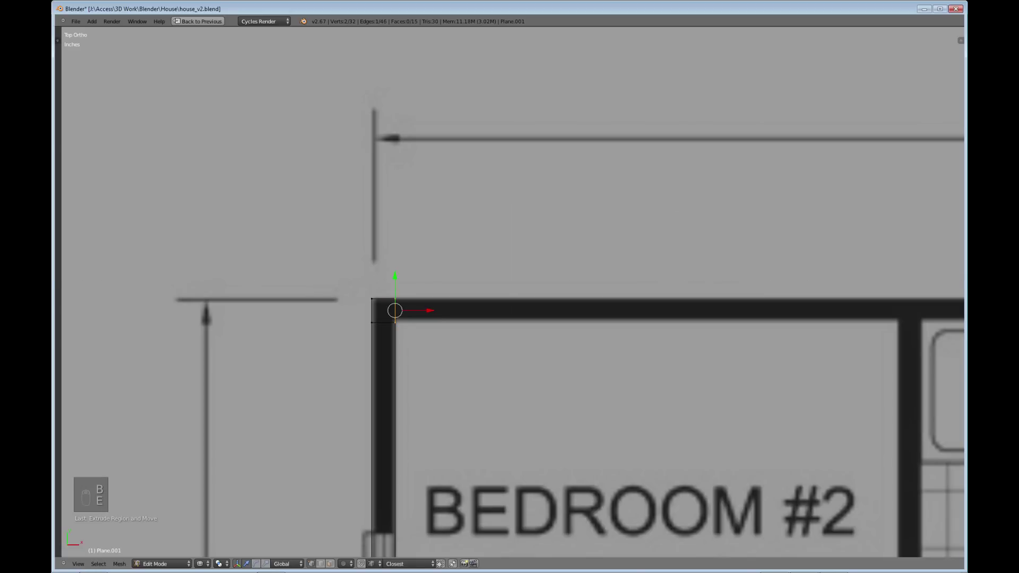
{"action": "key", "text": "e"}
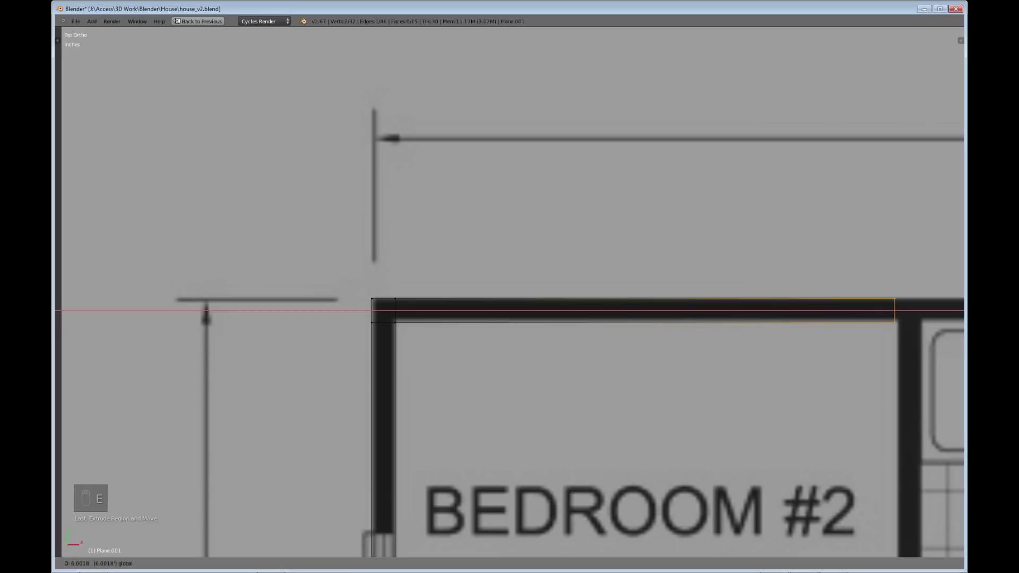
{"action": "left_click_drag", "start_coordinate": [925, 311], "coordinate": [926, 310]}
{"action": "middle_click_drag", "start_coordinate": [926, 310], "coordinate": [402, 321], "text": "shift"}
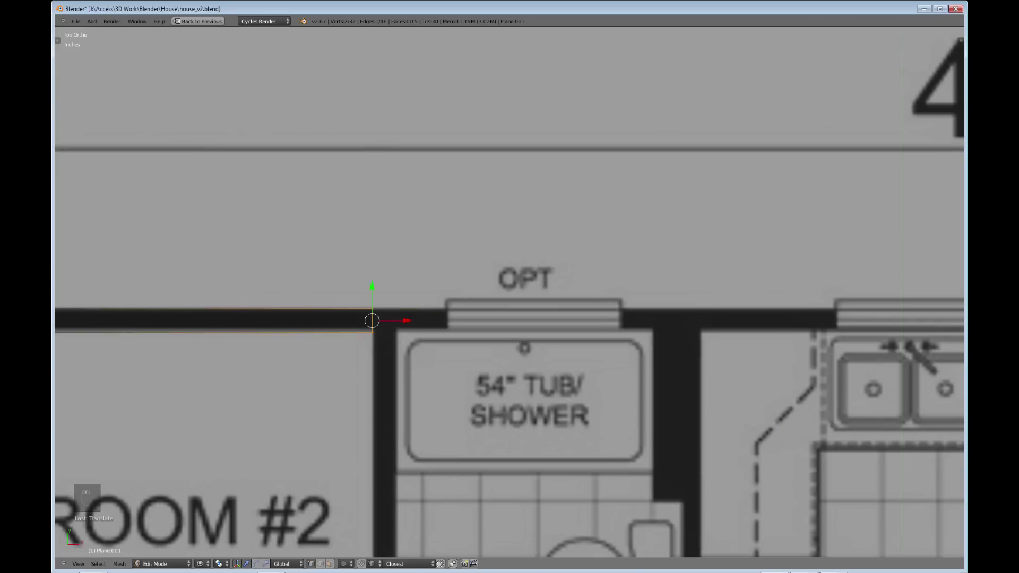
Extrude the end edge along X across the bathroom partition's thickness, and again past the tub window to the thick kitchen-side wall
{"action": "key", "text": "e"}
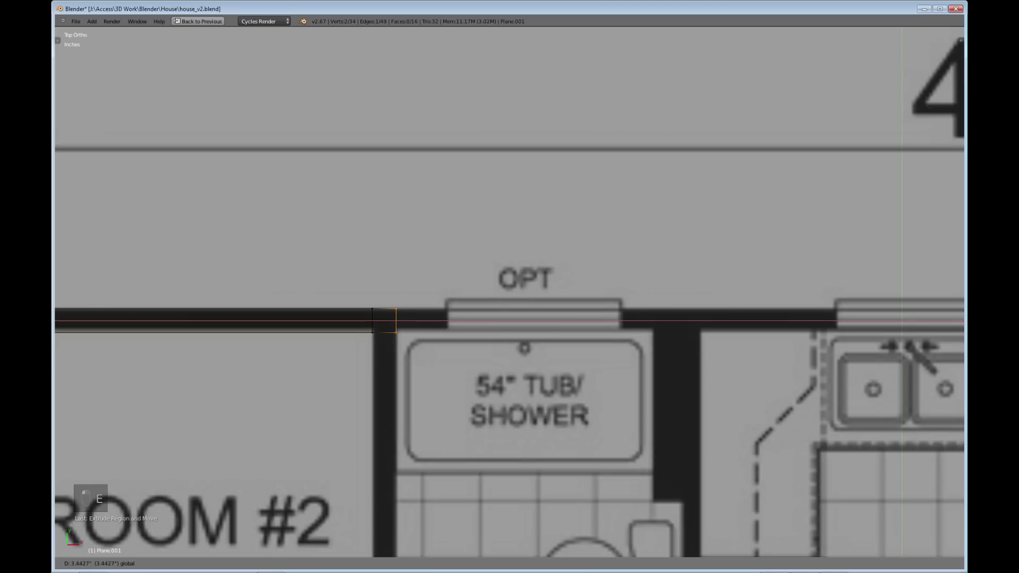
{"action": "key", "text": "Return"}
{"action": "key", "text": "e"}
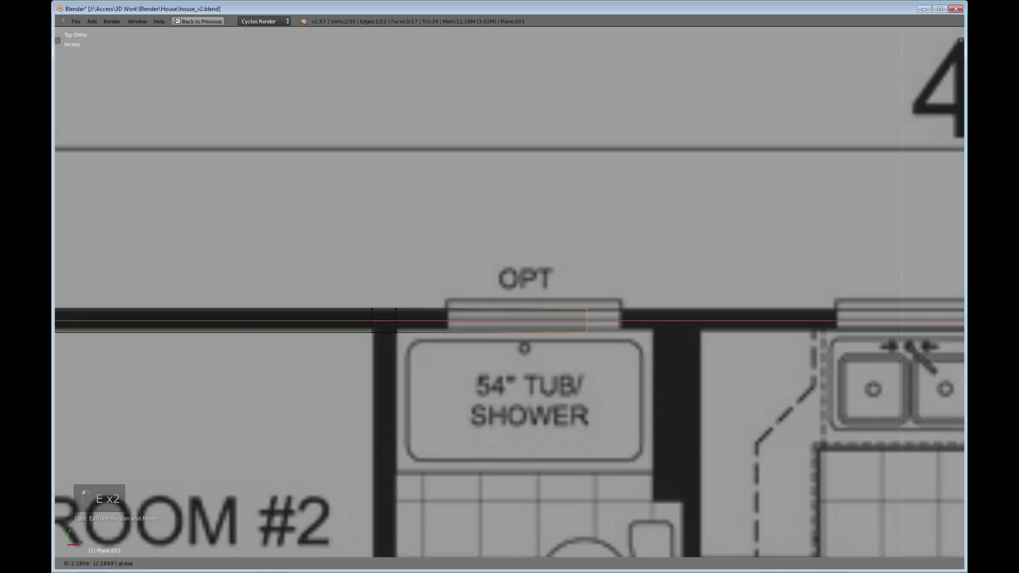
{"action": "key", "text": "Return"}
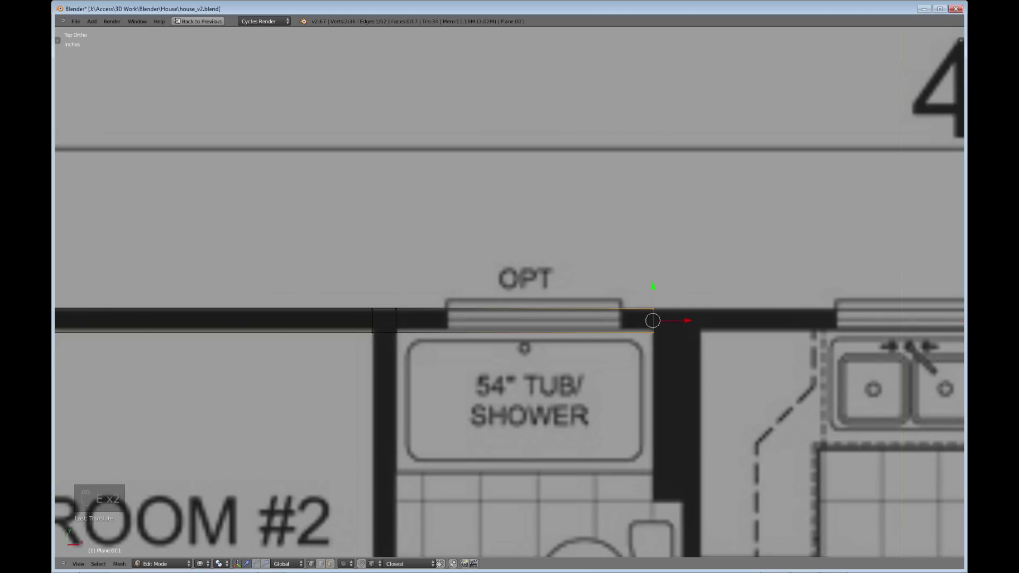
{"action": "middle_click_drag", "start_coordinate": [653, 320], "coordinate": [360, 320], "text": "shift"}
Extrude the end edge along X across the thick wall between the tub/shower and the kitchen
{"action": "key", "text": "e"}
{"action": "left_click", "coordinate": [360, 320]}
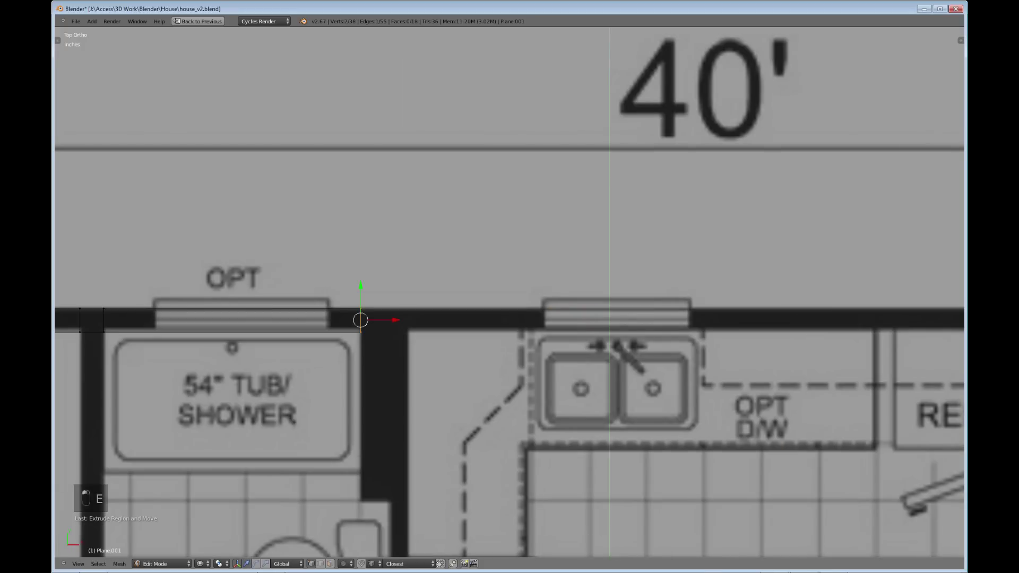
{"action": "left_click_drag", "start_coordinate": [395, 320], "coordinate": [444, 320]}
{"action": "left_click", "coordinate": [408, 319]}
Extrude the end edge along X past the kitchen sink window and refrigerator to the near face of the next interior wall
{"action": "key", "text": "e"}
{"action": "key", "text": "x"}
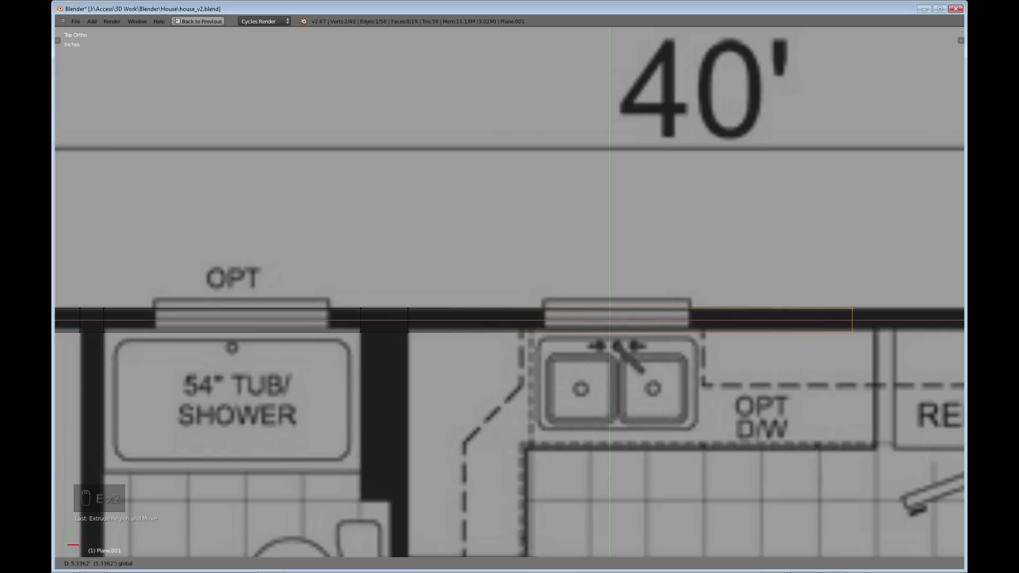
{"action": "left_click", "coordinate": [859, 319]}
{"action": "middle_click_drag", "start_coordinate": [859, 320], "coordinate": [266, 360], "text": "shift"}
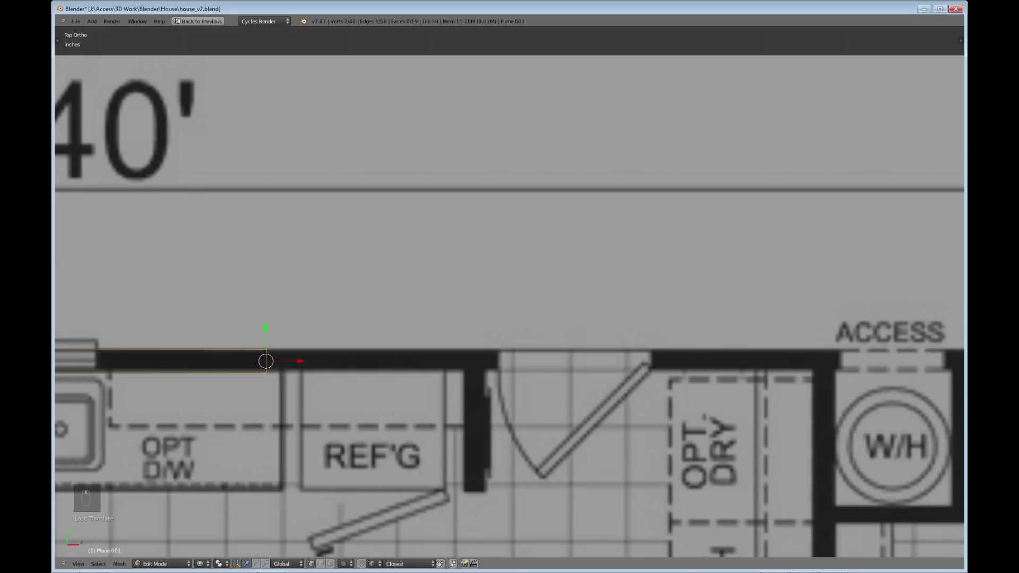
{"action": "left_click_drag", "start_coordinate": [300, 361], "coordinate": [495, 360]}
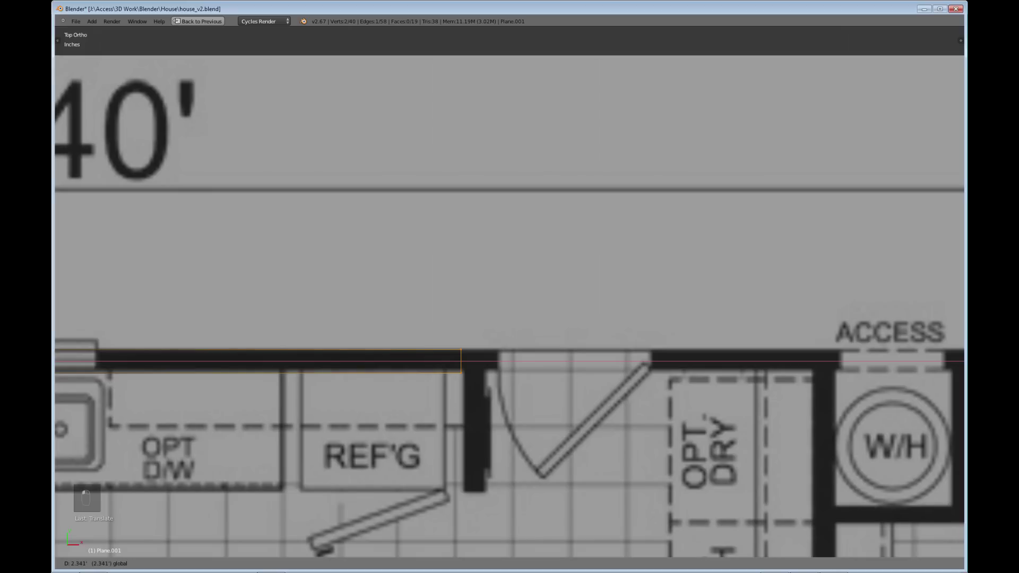
{"action": "left_click", "coordinate": [462, 360]}
Extrude the end edge along X across the interior wall beside the refrigerator, and again to the near jamb of the door opening
{"action": "key", "text": "e"}
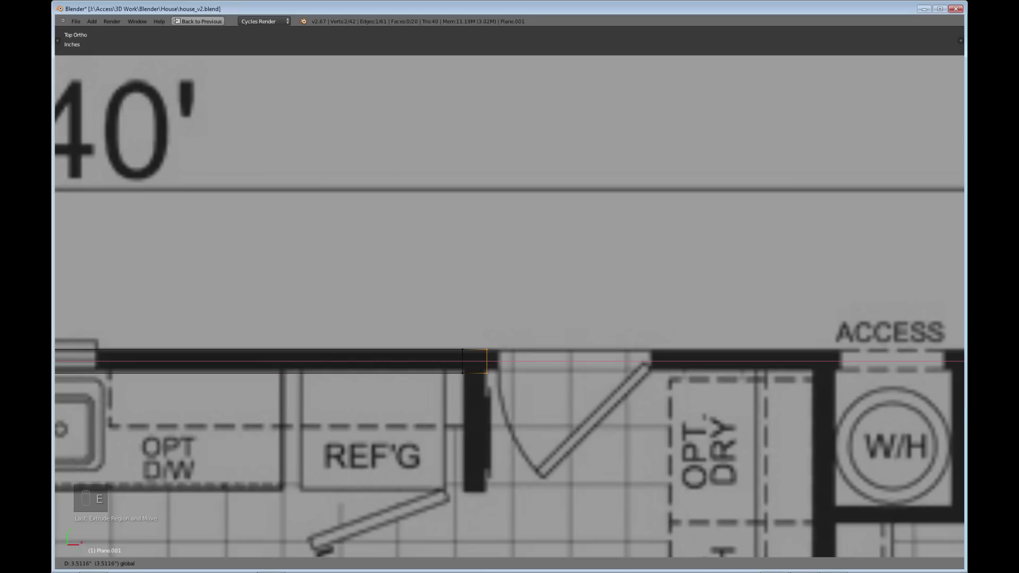
{"action": "left_click", "coordinate": [486, 361]}
{"action": "key", "text": "e"}
{"action": "left_click", "coordinate": [498, 360]}
Extrude the end edge along X across the door opening, and again past the optional dryer to the water heater closet wall
{"action": "key", "text": "e"}
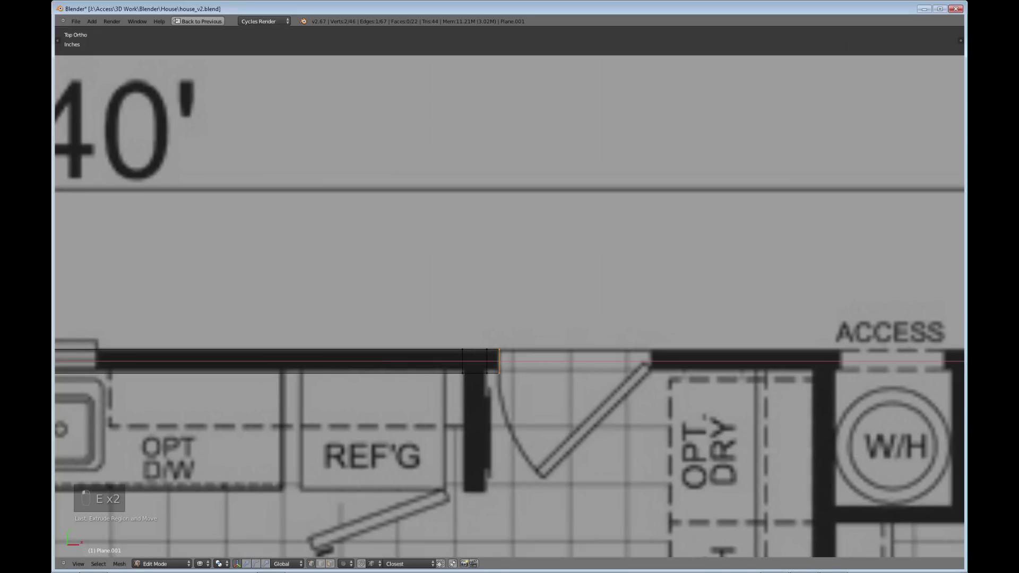
{"action": "left_click", "coordinate": [651, 360]}
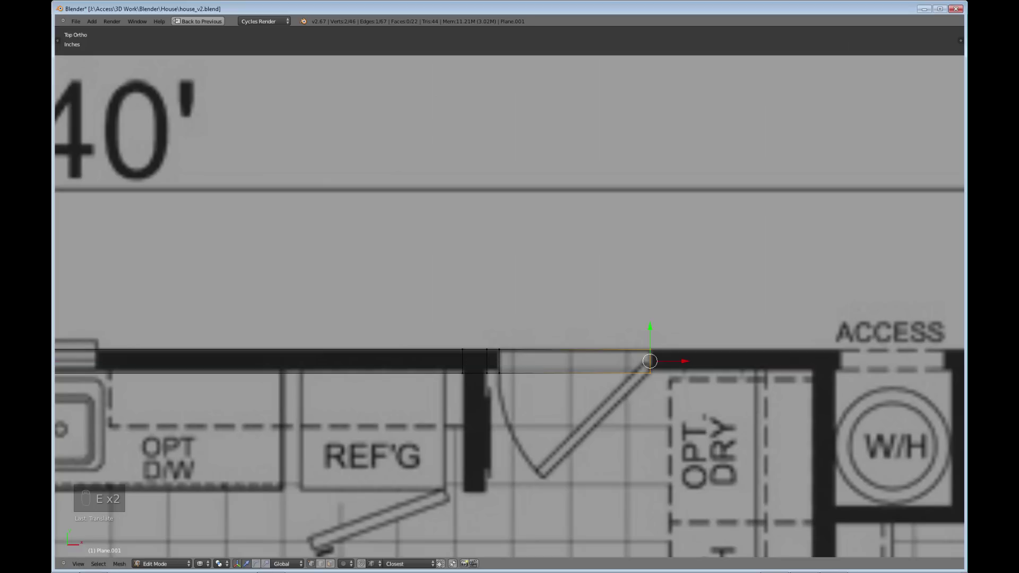
{"action": "middle_click_drag", "start_coordinate": [651, 361], "coordinate": [332, 366], "text": "shift"}
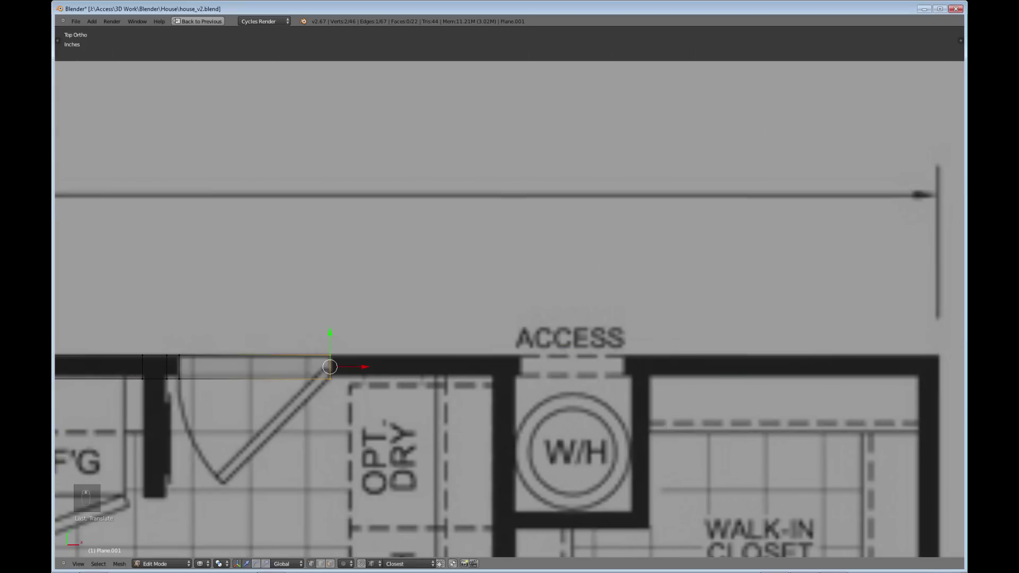
{"action": "key", "text": "e"}
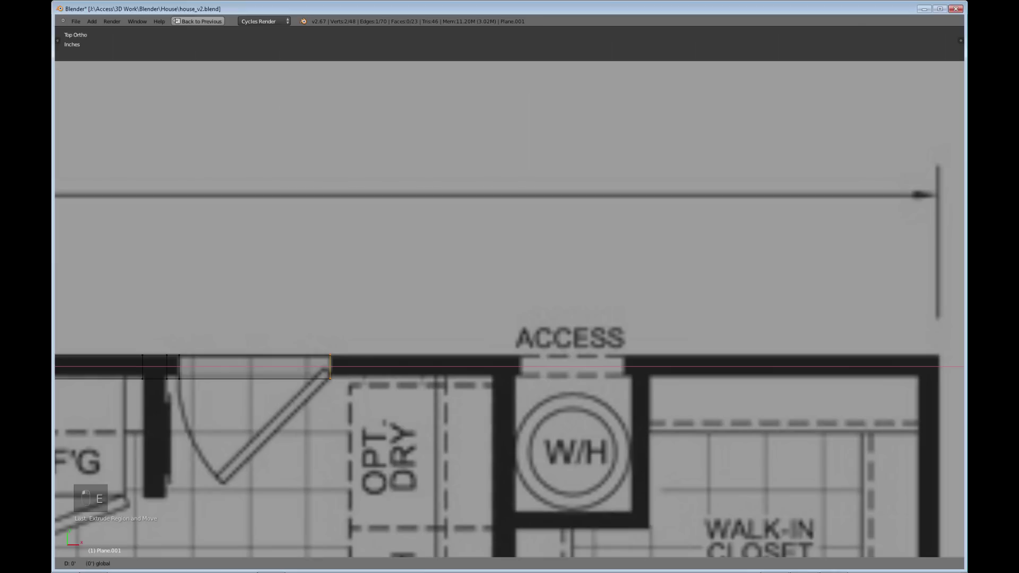
{"action": "left_click", "coordinate": [492, 366]}
Extrude the end edge along X over the water heater closet wall to the ACCESS opening, and again across that opening
{"action": "key", "text": "e"}
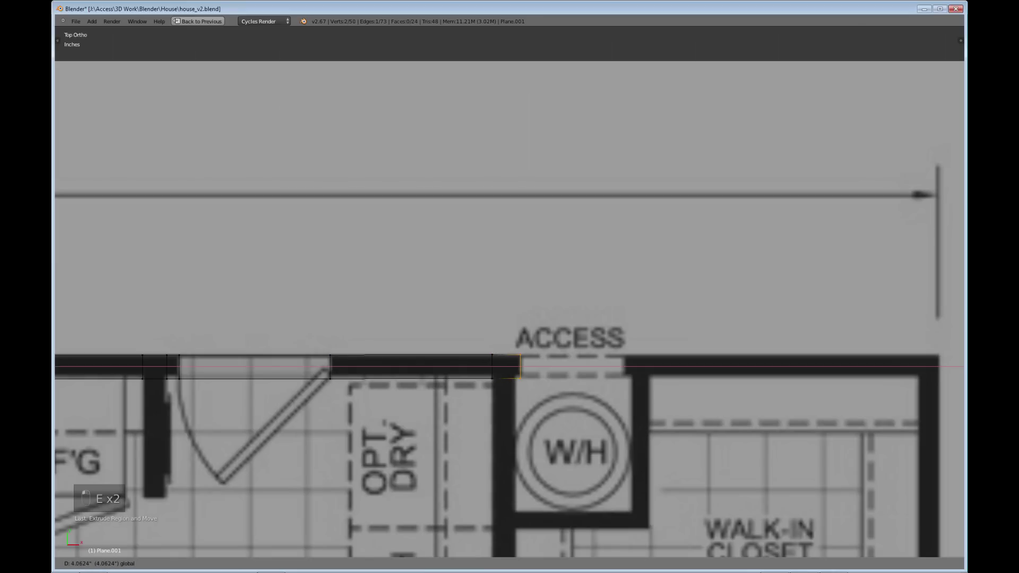
{"action": "key", "text": "Return"}
{"action": "key", "text": "e"}
{"action": "key", "text": "Return"}
{"action": "key", "text": "e"}
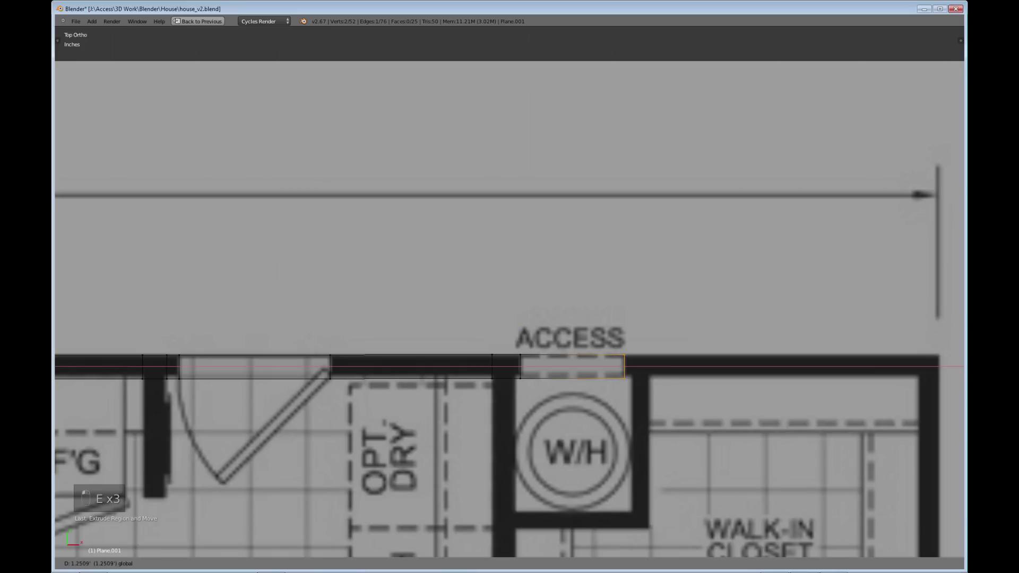
{"action": "left_click_drag", "start_coordinate": [663, 366], "coordinate": [663, 367]}
Extrude the end edge along X from the ACCESS opening to the W/H and walk-in closet partition, and again across its thickness
{"action": "middle_click_drag", "start_coordinate": [663, 366], "coordinate": [348, 344], "text": "shift"}
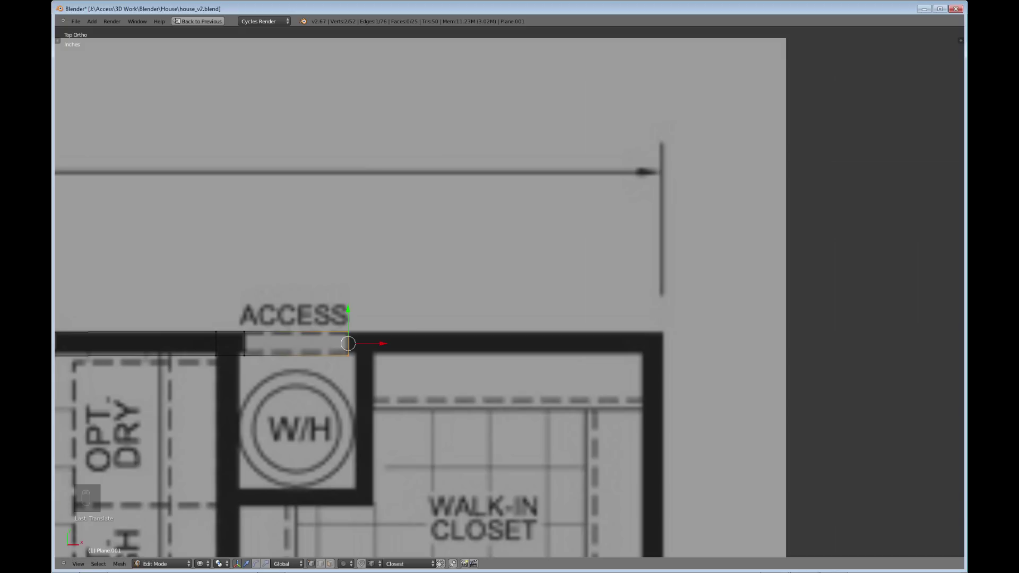
{"action": "middle_click_drag", "start_coordinate": [348, 343], "coordinate": [326, 386], "text": "shift"}
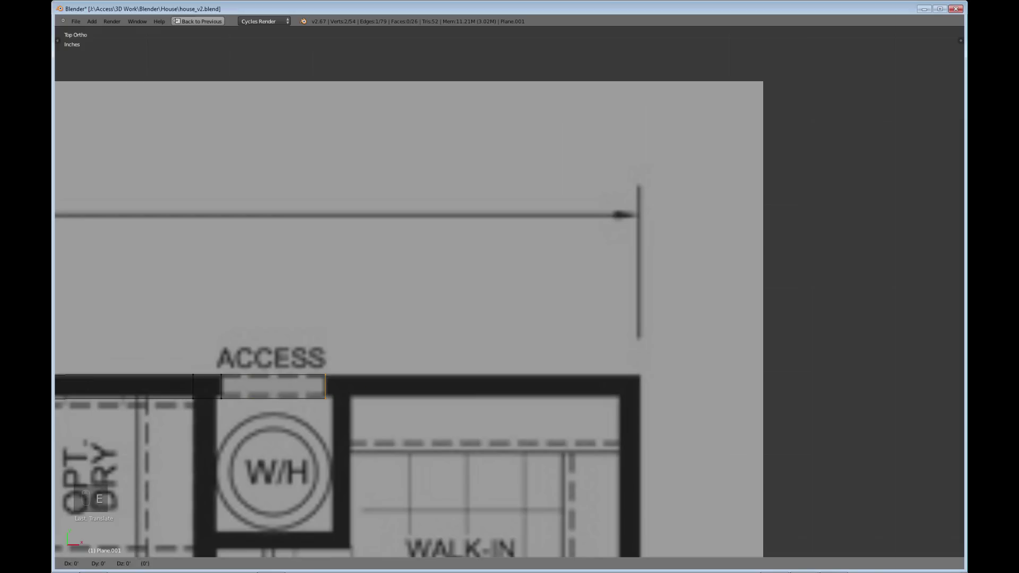
{"action": "key", "text": "e"}
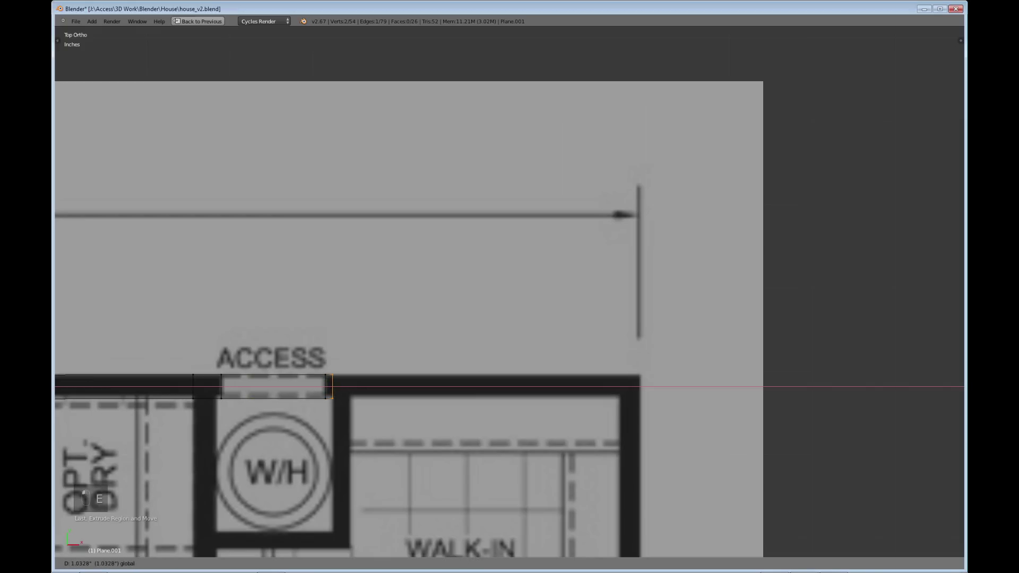
{"action": "left_click", "coordinate": [333, 386]}
{"action": "key", "text": "e"}
{"action": "middle_click", "coordinate": [334, 386]}
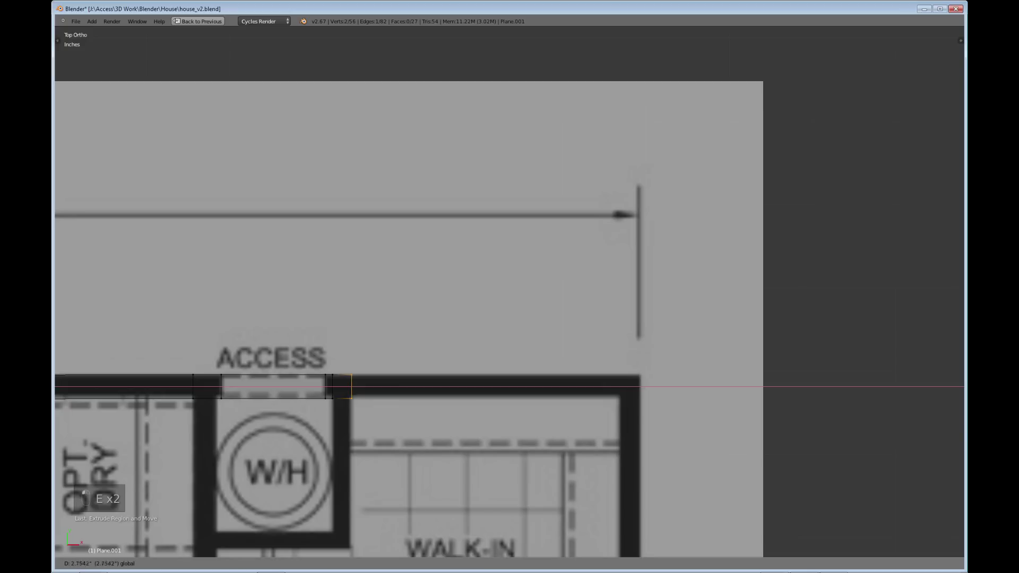
{"action": "left_click", "coordinate": [352, 386]}
Extrude the end edge along X past the walk-in closet to the end wall's inner face, and again to the outer corner
{"action": "key", "text": "e"}
{"action": "left_click", "coordinate": [352, 386]}
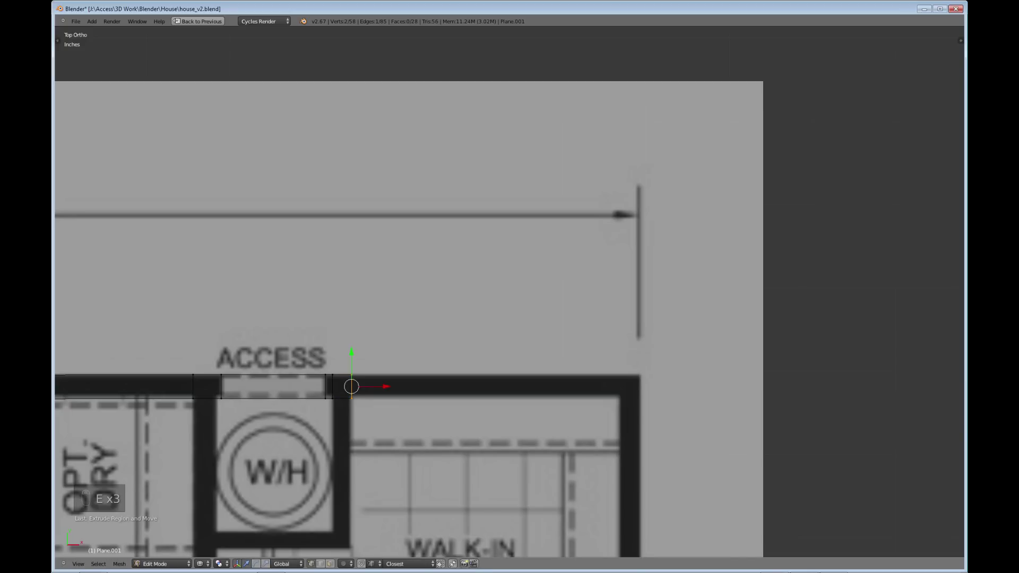
{"action": "left_click_drag", "start_coordinate": [386, 386], "coordinate": [675, 387]}
{"action": "key", "text": "e"}
{"action": "left_click", "coordinate": [652, 387]}
Select the inner edge of the new walk-in closet corner block and extrude it along Y to the near face of the closet's partition wall
{"action": "middle_click_drag", "start_coordinate": [674, 387], "coordinate": [555, 161], "text": "shift"}
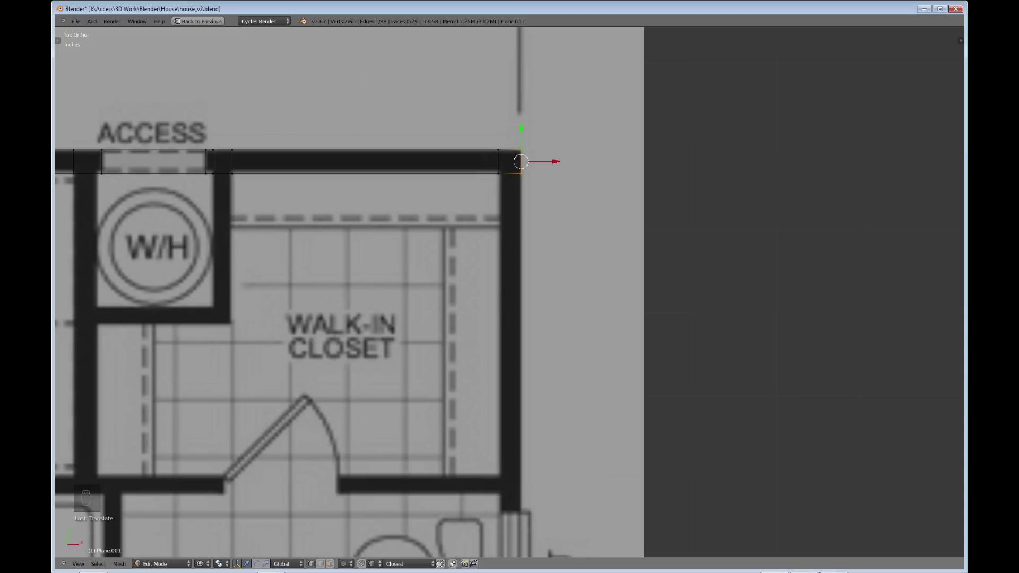
{"action": "key", "text": "b"}
{"action": "left_click_drag", "start_coordinate": [487, 166], "coordinate": [530, 185]}
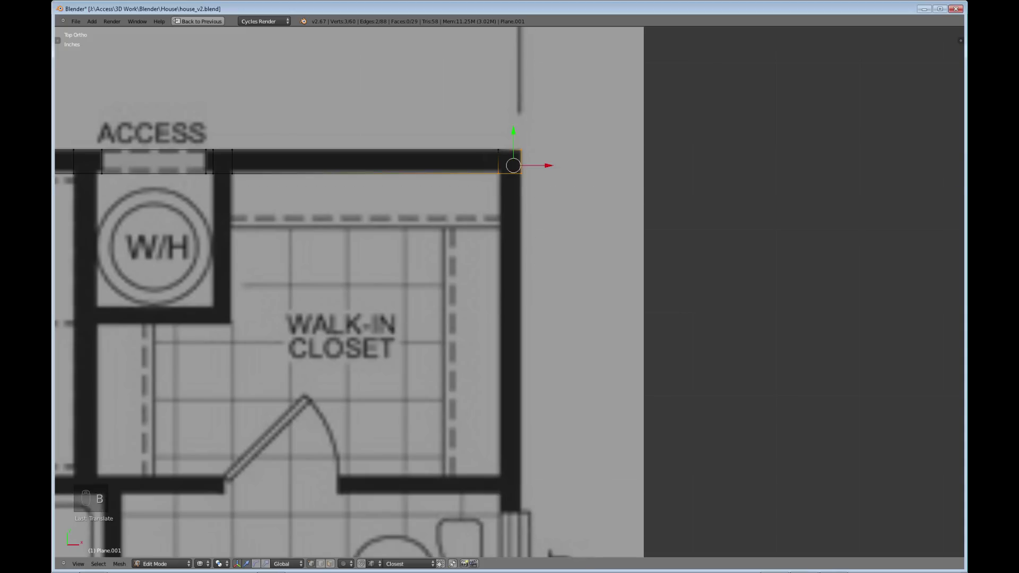
{"action": "right_click", "coordinate": [498, 173]}
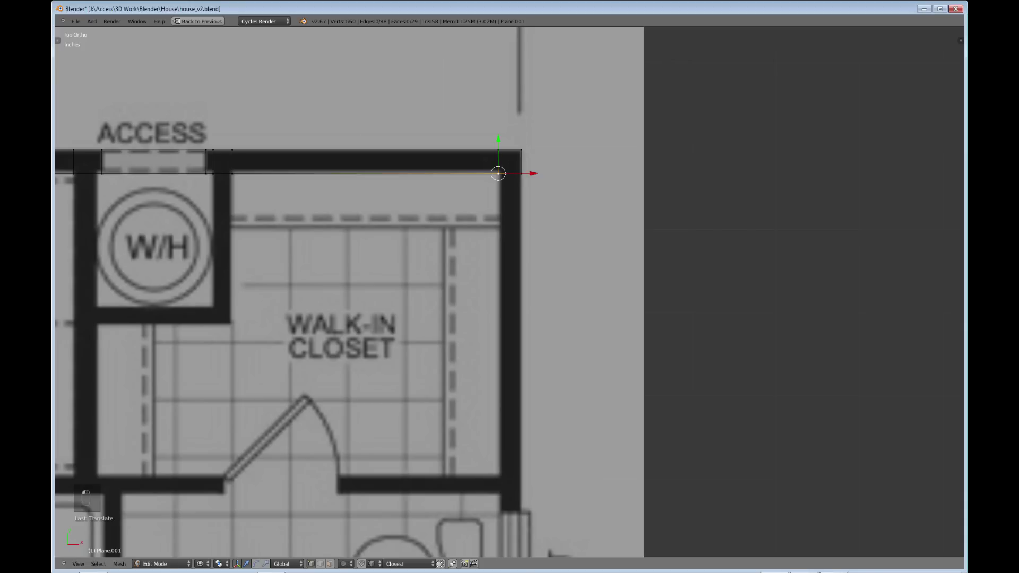
{"action": "key", "text": "b"}
{"action": "left_click_drag", "start_coordinate": [483, 169], "coordinate": [536, 187]}
{"action": "middle_click_drag", "start_coordinate": [536, 187], "coordinate": [493, 134], "text": "shift"}
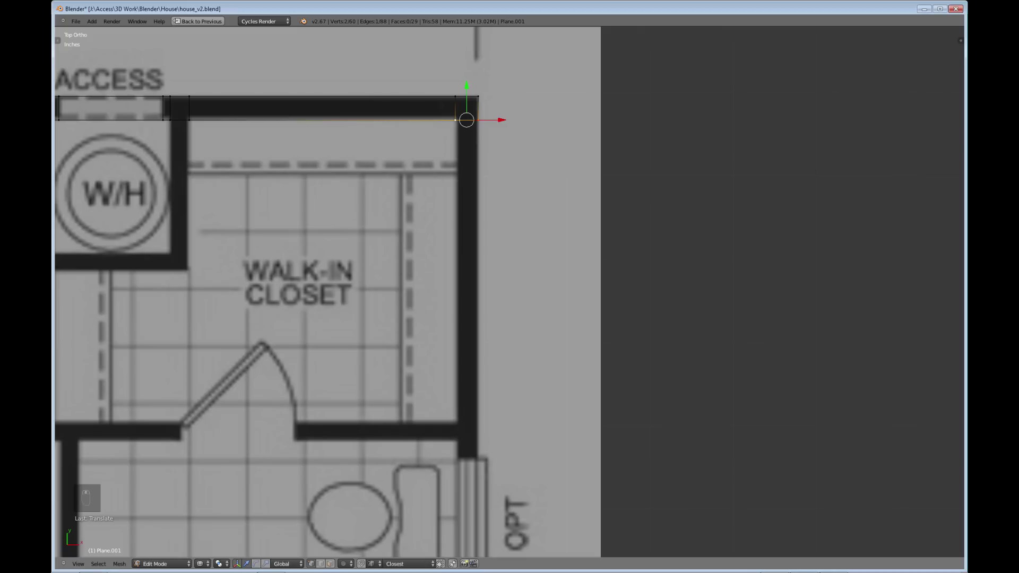
{"action": "key", "text": "e"}
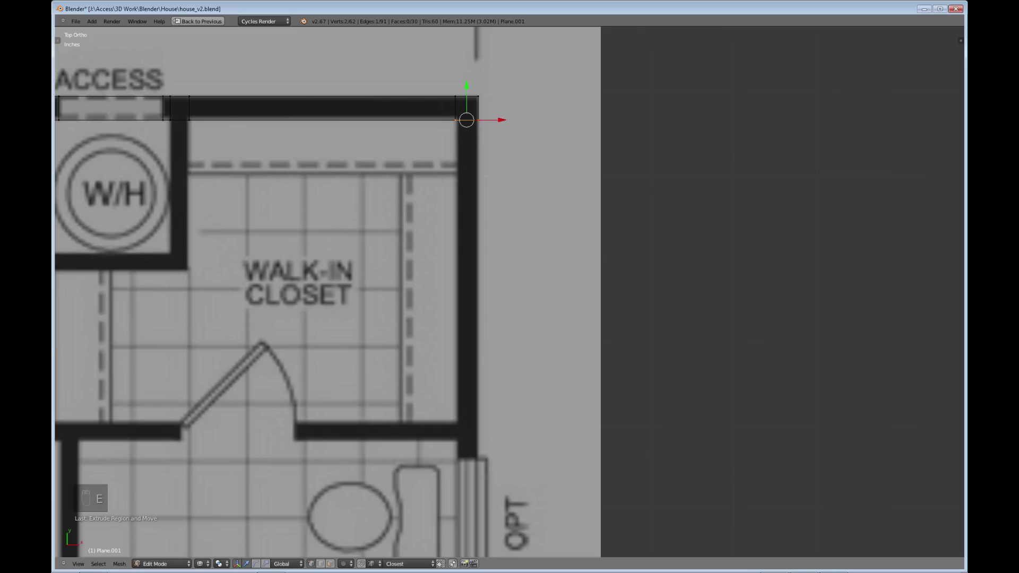
{"action": "key", "text": "y"}
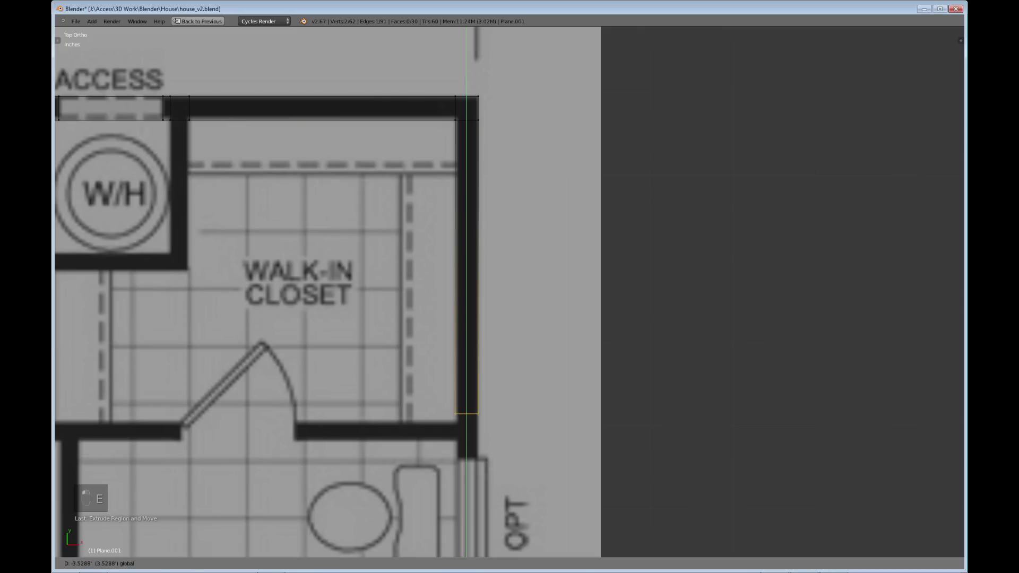
{"action": "left_click", "coordinate": [467, 421]}
Extrude the end edge along Y across the thickness of the partition between the walk-in closet and the bathroom
{"action": "middle_click_drag", "start_coordinate": [467, 421], "coordinate": [480, 267], "text": "shift"}
{"action": "key", "text": "e"}
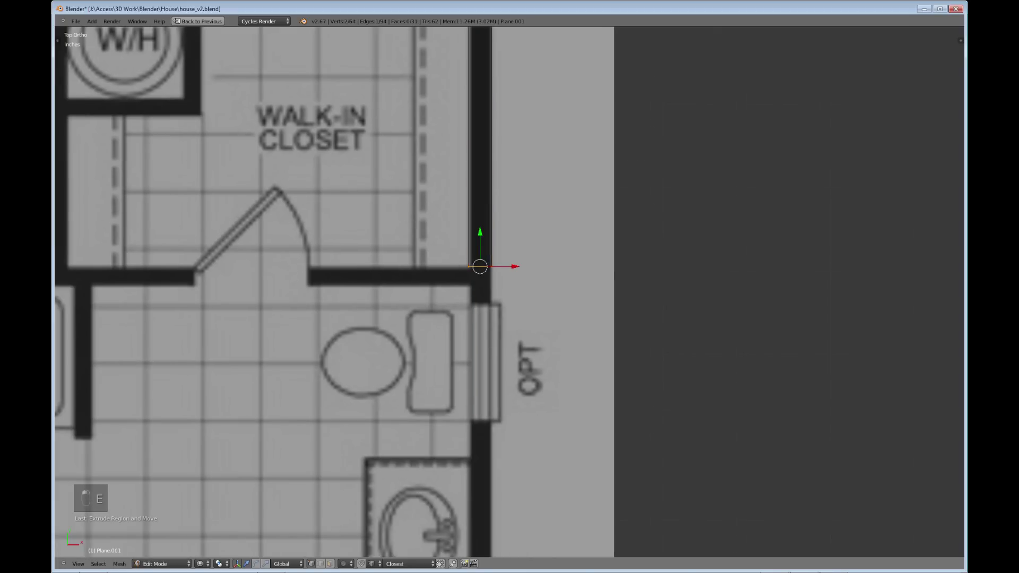
{"action": "key", "text": "y"}
{"action": "left_click", "coordinate": [480, 287]}
Extrude the end edge along Y past the optional bathroom window and vanity to the near face of the master bedroom partition
{"action": "key", "text": "e"}
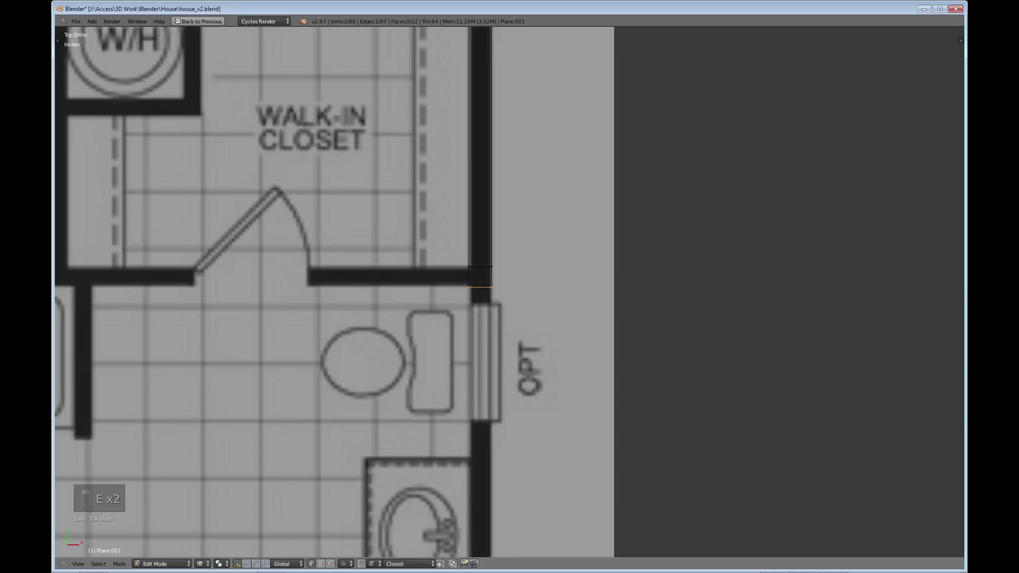
{"action": "key", "text": "Escape"}
{"action": "key", "text": "g"}
{"action": "key", "text": "y"}
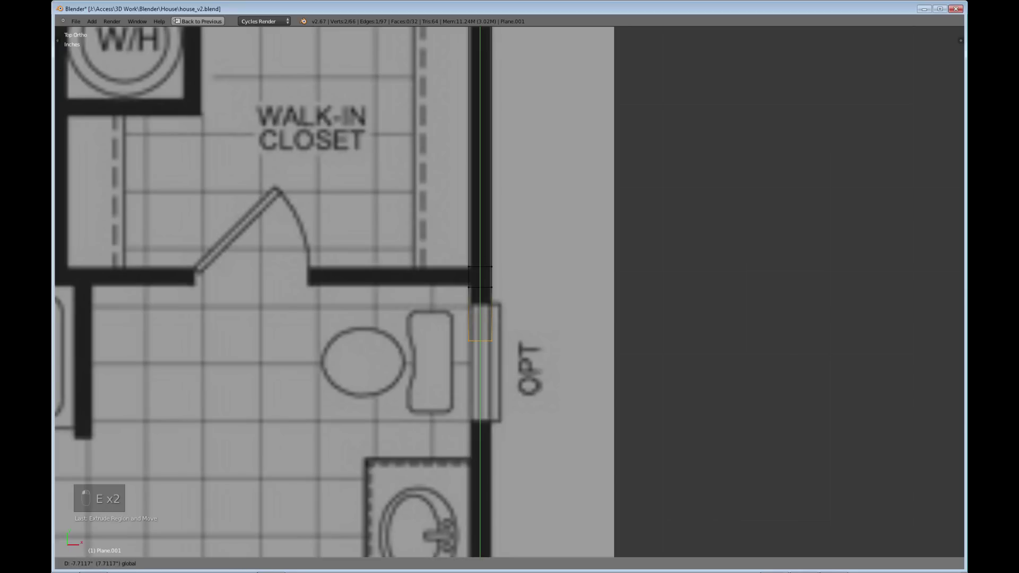
{"action": "left_click_drag", "start_coordinate": [480, 406], "coordinate": [479, 458]}
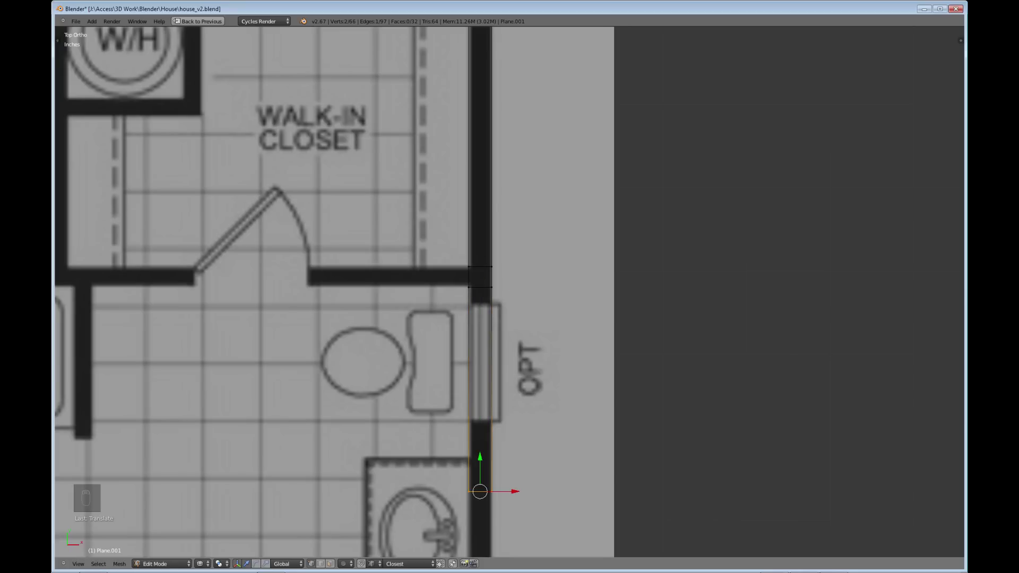
{"action": "middle_click_drag", "start_coordinate": [479, 492], "coordinate": [465, 229], "text": "shift"}
{"action": "key", "text": "g"}
{"action": "key", "text": "y"}
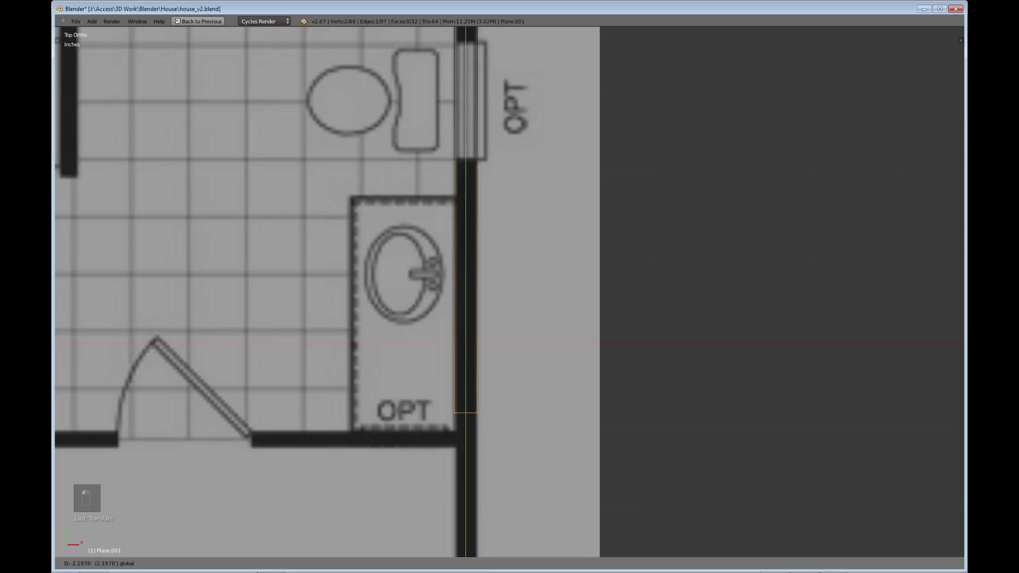
{"action": "left_click", "coordinate": [465, 430]}
Extrude the end edge along Y across the master bedroom partition's thickness, and again along the bedroom to the original wall's inner edge at the corner
{"action": "middle_click_drag", "start_coordinate": [465, 430], "coordinate": [507, 202], "text": "shift"}
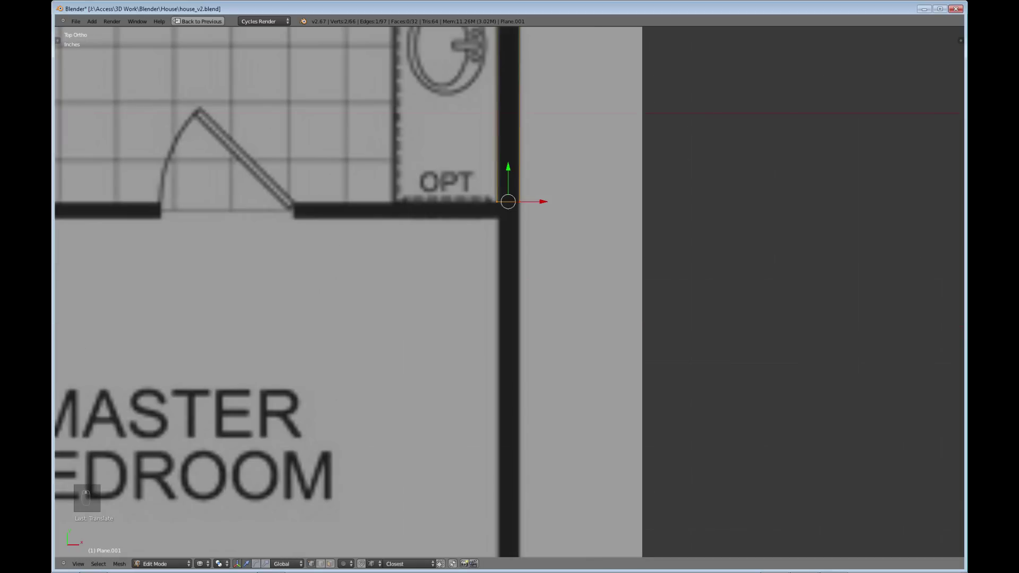
{"action": "key", "text": "e"}
{"action": "right_click", "coordinate": [508, 202]}
{"action": "left_click_drag", "start_coordinate": [508, 168], "coordinate": [507, 451]}
{"action": "key", "text": "e"}
{"action": "right_click", "coordinate": [508, 186]}
{"action": "middle_click_drag", "start_coordinate": [508, 451], "coordinate": [502, 146], "text": "shift"}
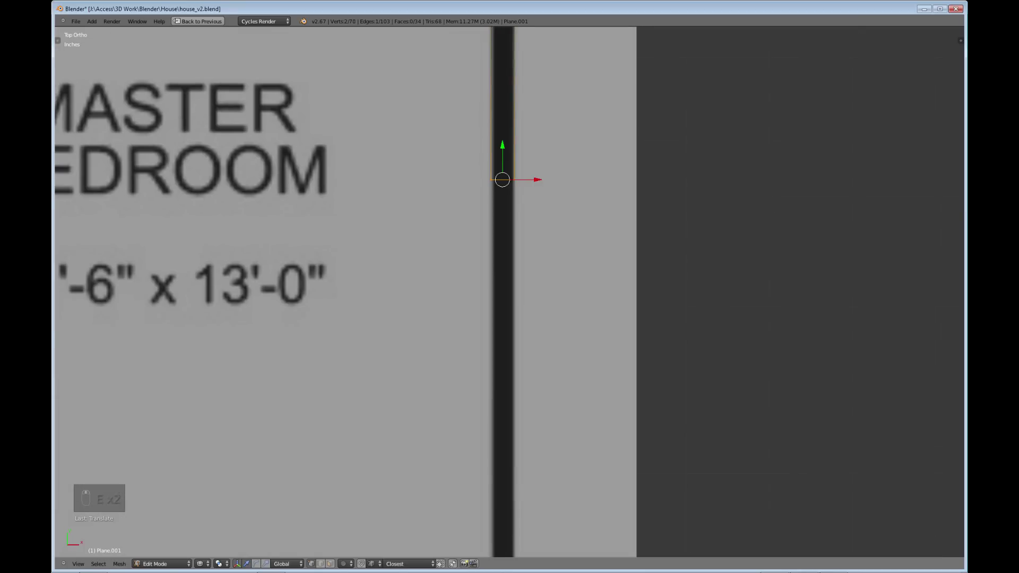
{"action": "left_click_drag", "start_coordinate": [502, 146], "coordinate": [503, 414]}
{"action": "middle_click_drag", "start_coordinate": [502, 413], "coordinate": [436, 111], "text": "shift"}
{"action": "key", "text": "g"}
{"action": "key", "text": "y"}
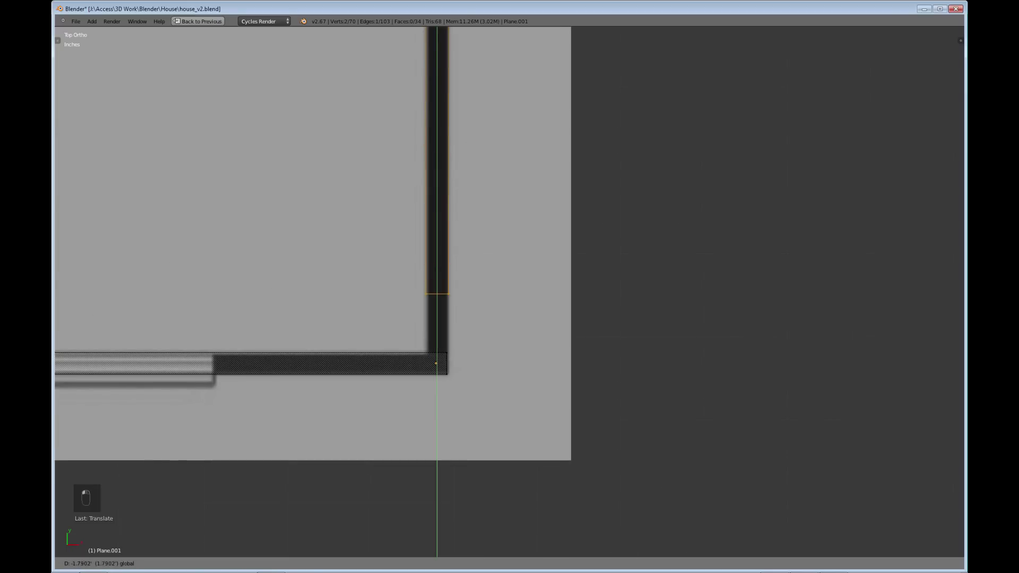
{"action": "key", "text": "Return"}
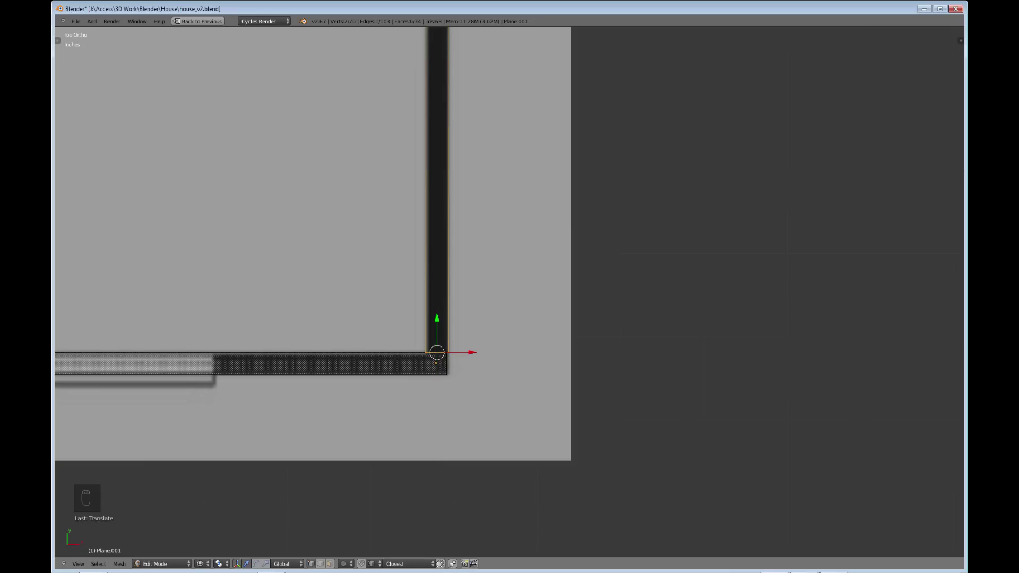
Add a loop cut to the original master bedroom window wall and slide it to the inner face of the new side wall
{"action": "scroll", "coordinate": [504, 295], "scroll_direction": "up", "scroll_amount": 3}
{"action": "scroll", "coordinate": [510, 291], "scroll_direction": "up", "scroll_amount": 3}
{"action": "middle_click_drag", "start_coordinate": [291, 473], "coordinate": [583, 335], "text": "shift"}
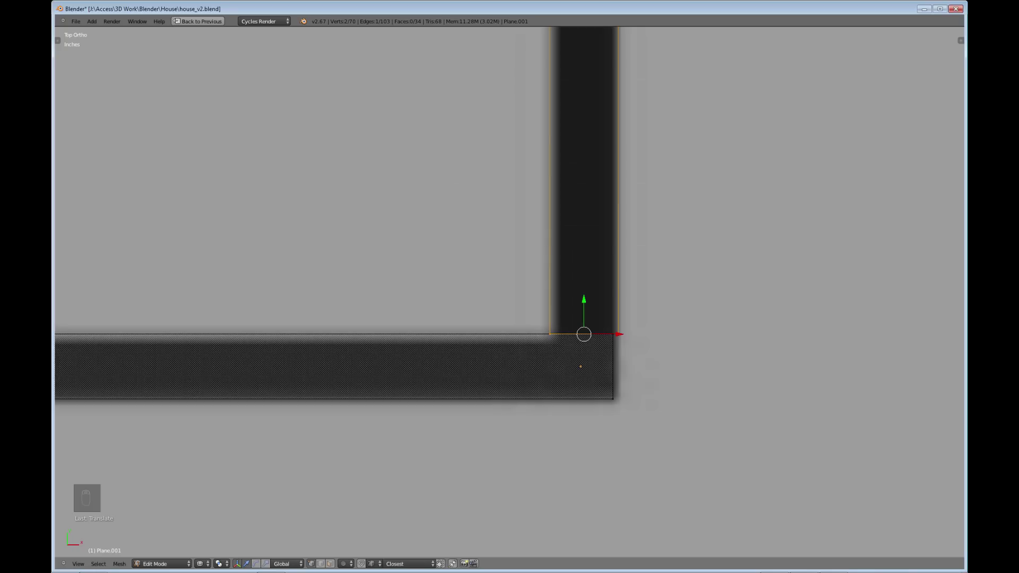
{"action": "scroll", "coordinate": [510, 291], "scroll_direction": "down", "scroll_amount": 5}
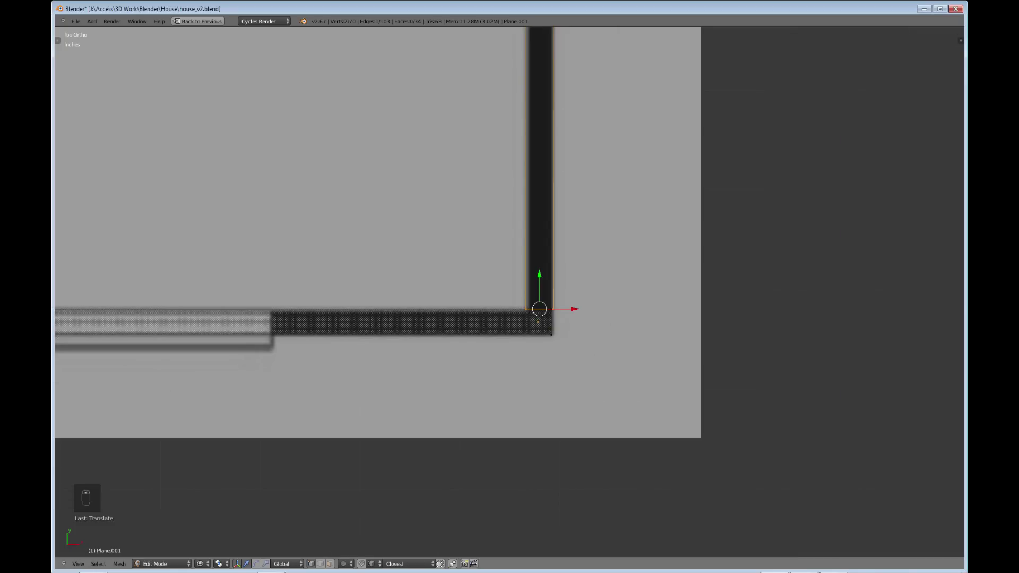
{"action": "key", "text": "ctrl+r"}
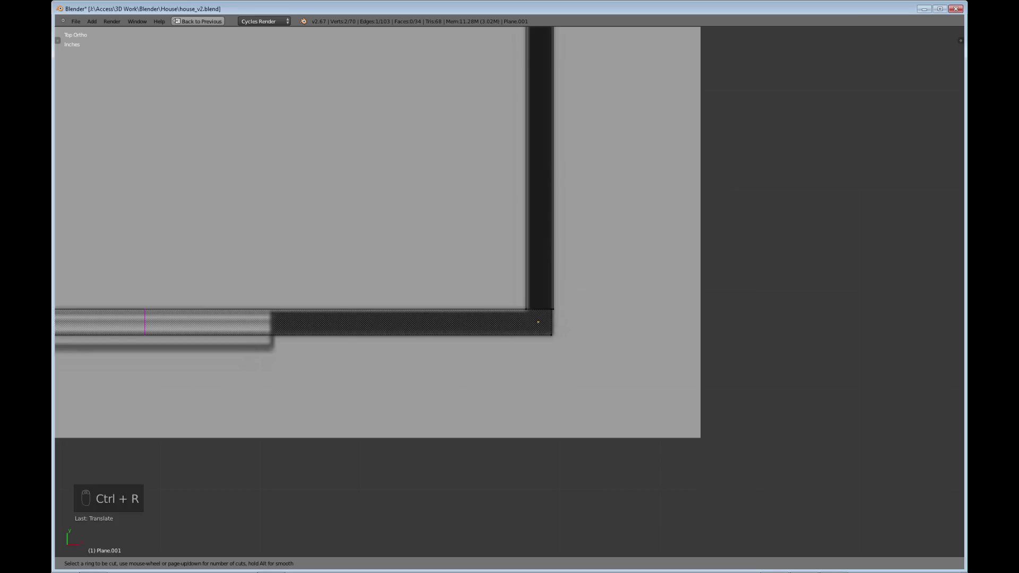
{"action": "left_click", "coordinate": [145, 322]}
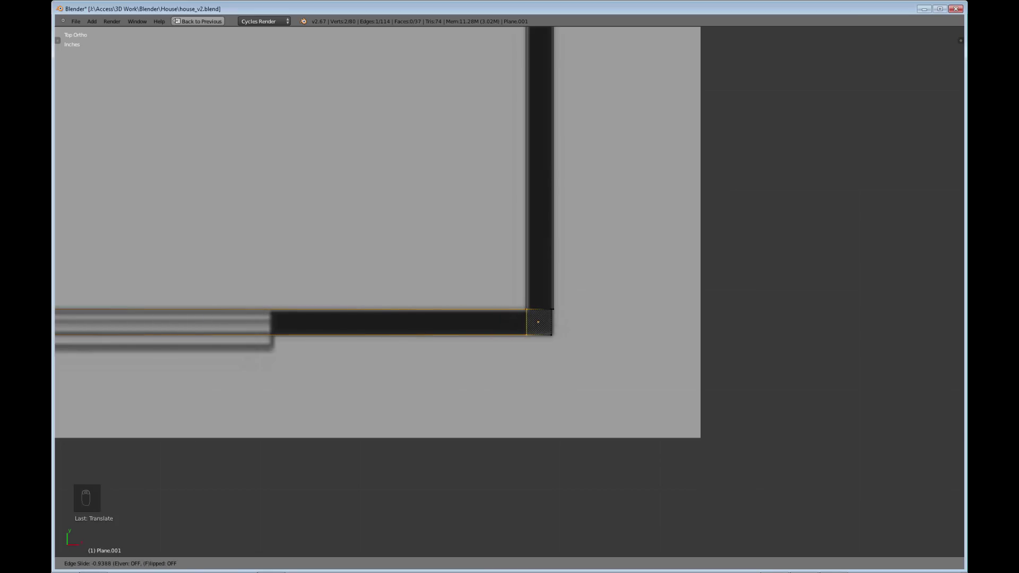
{"action": "key", "text": "Return"}
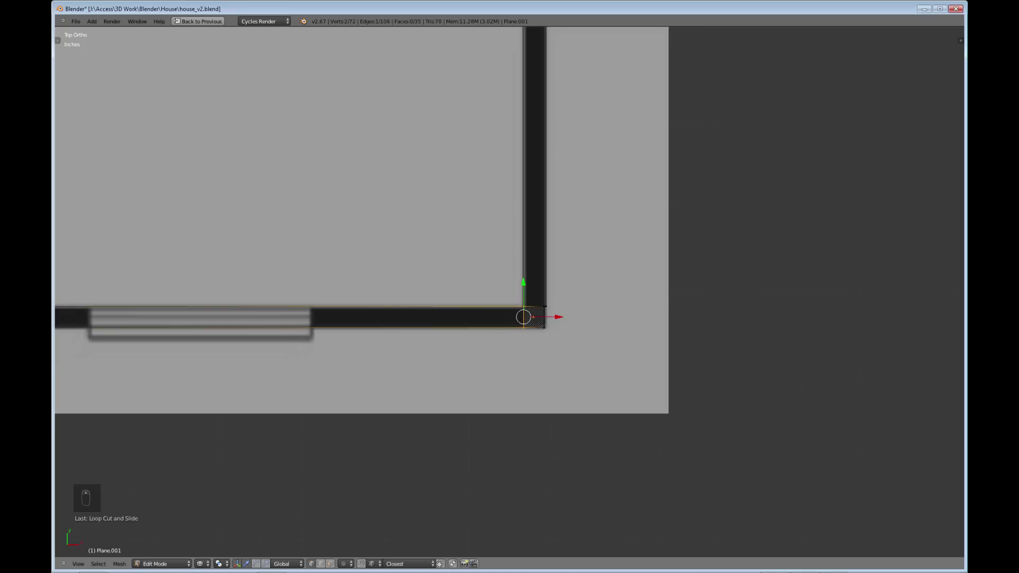
Move the outer end edge of the master bedroom window wall along X to line up with the side wall's outer face
{"action": "scroll", "coordinate": [510, 291], "scroll_direction": "up", "scroll_amount": 4}
{"action": "scroll", "coordinate": [509, 290], "scroll_direction": "up", "scroll_amount": 2}
{"action": "middle_click_drag", "start_coordinate": [319, 290], "coordinate": [724, 332], "text": "shift"}
{"action": "scroll", "coordinate": [509, 291], "scroll_direction": "up", "scroll_amount": 3}
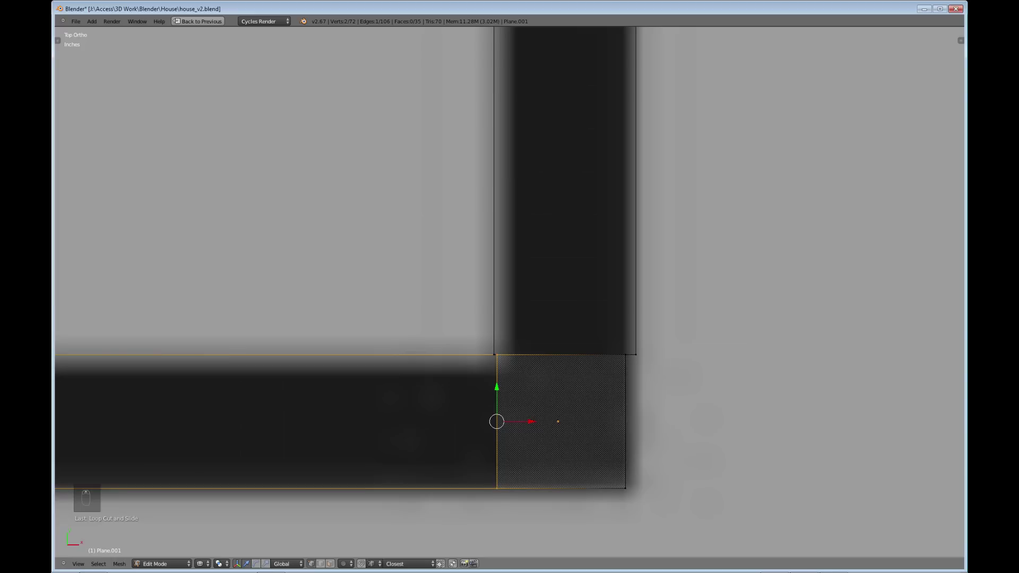
{"action": "left_click", "coordinate": [625, 489]}
{"action": "right_click", "coordinate": [625, 355], "text": "shift"}
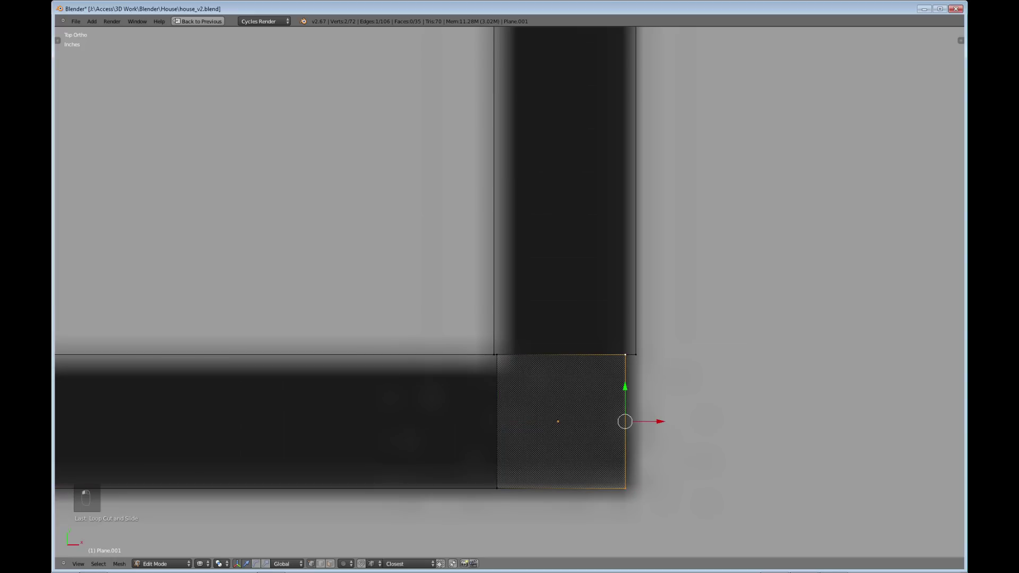
{"action": "key", "text": "g"}
{"action": "key", "text": "x"}
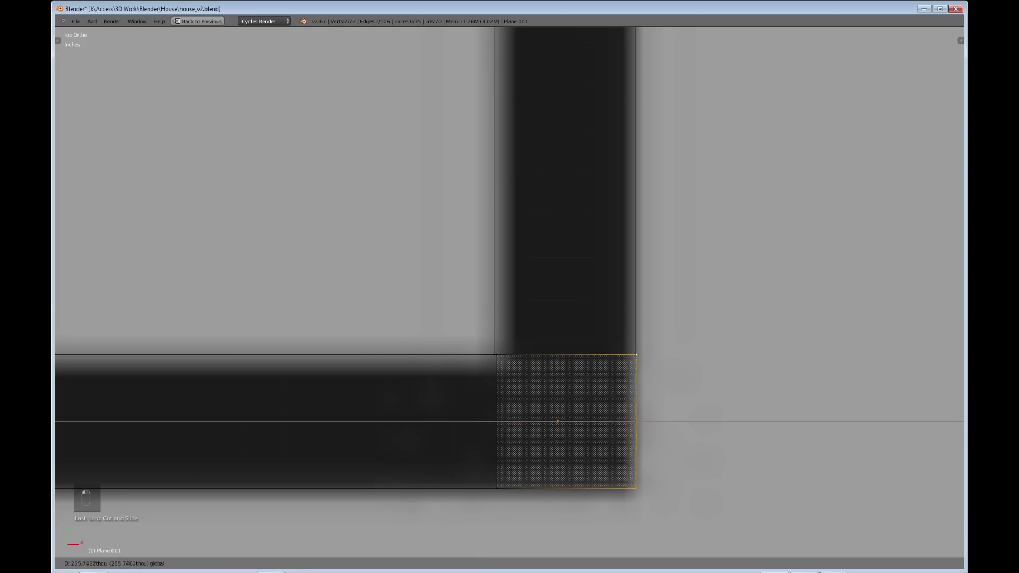
{"action": "key", "text": "Return"}
Merge the overlapping inner corner vertices of the window wall and side wall at their center
{"action": "left_click", "coordinate": [496, 354]}
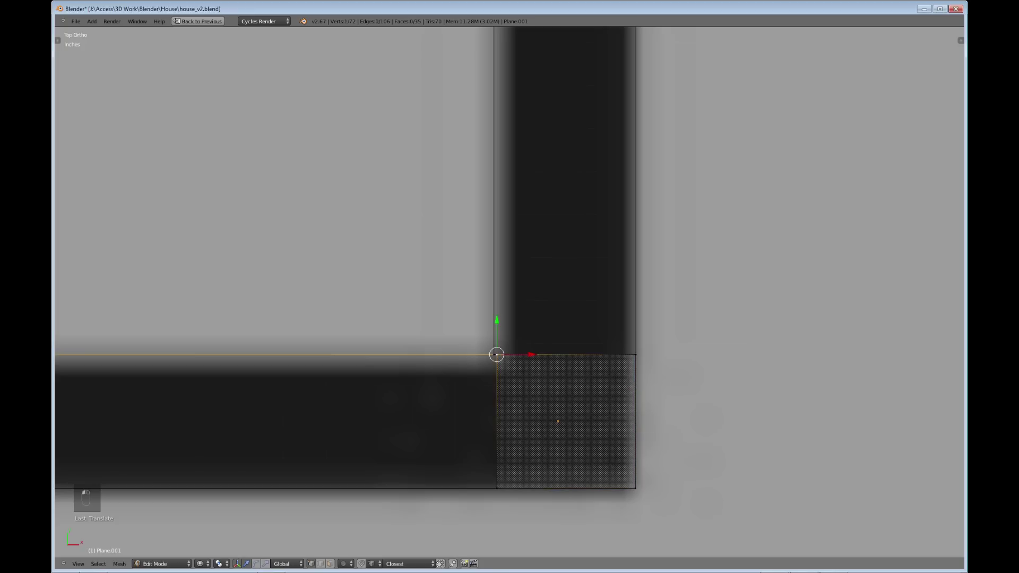
{"action": "key", "text": "b"}
{"action": "left_click_drag", "start_coordinate": [513, 367], "coordinate": [485, 345]}
{"action": "key", "text": "alt+m"}
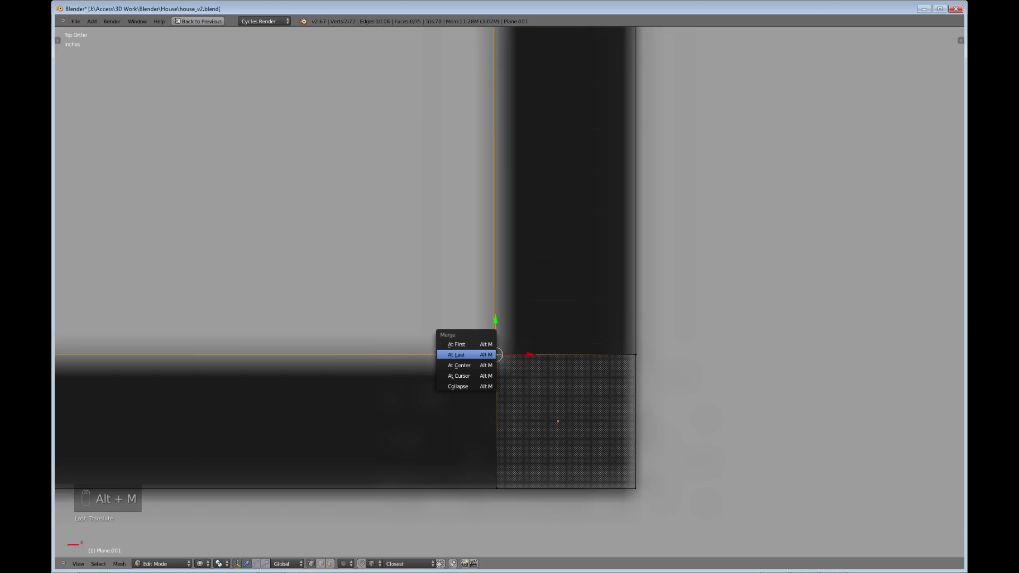
{"action": "left_click", "coordinate": [482, 365]}
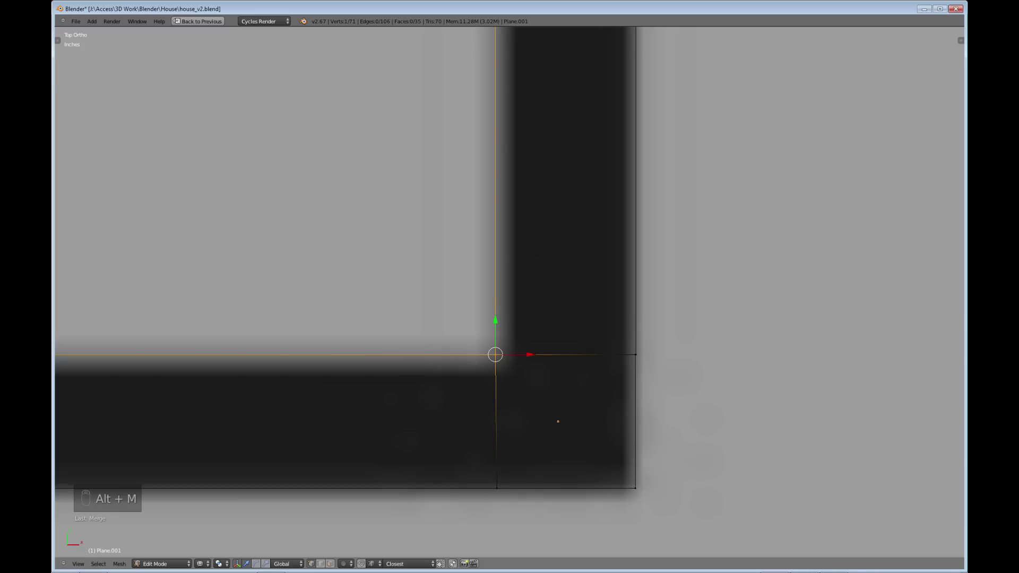
Merge the overlapping vertices on the side wall's outer face at the master bedroom corner at their center
{"action": "right_click", "coordinate": [635, 354]}
{"action": "key", "text": "b"}
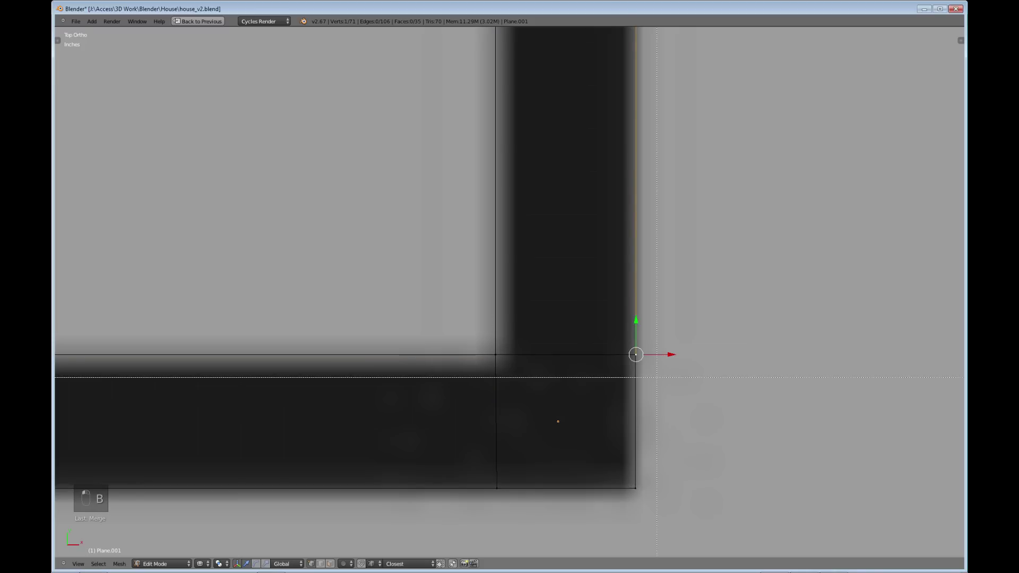
{"action": "left_click_drag", "start_coordinate": [653, 378], "coordinate": [620, 346]}
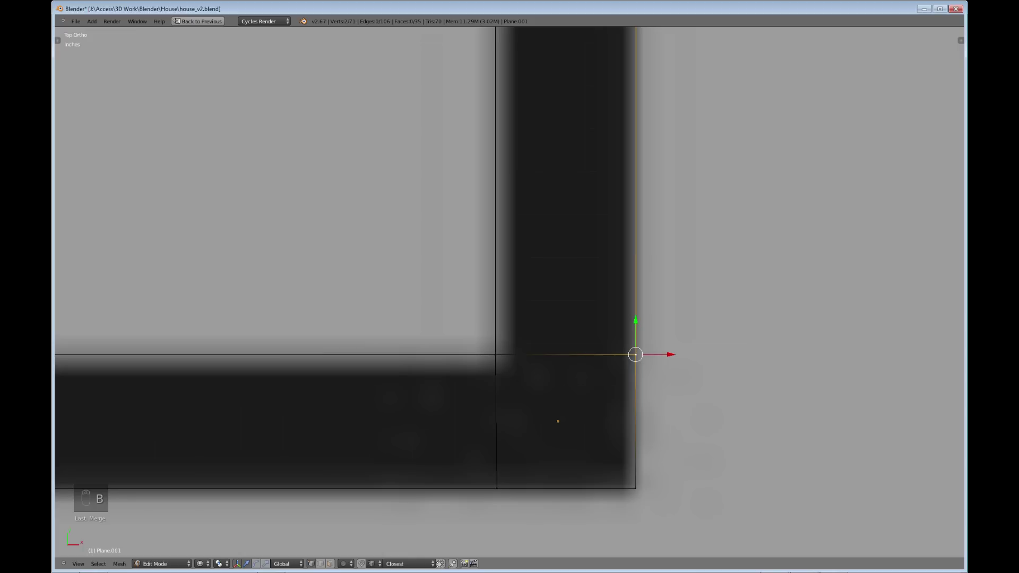
{"action": "key", "text": "alt+m"}
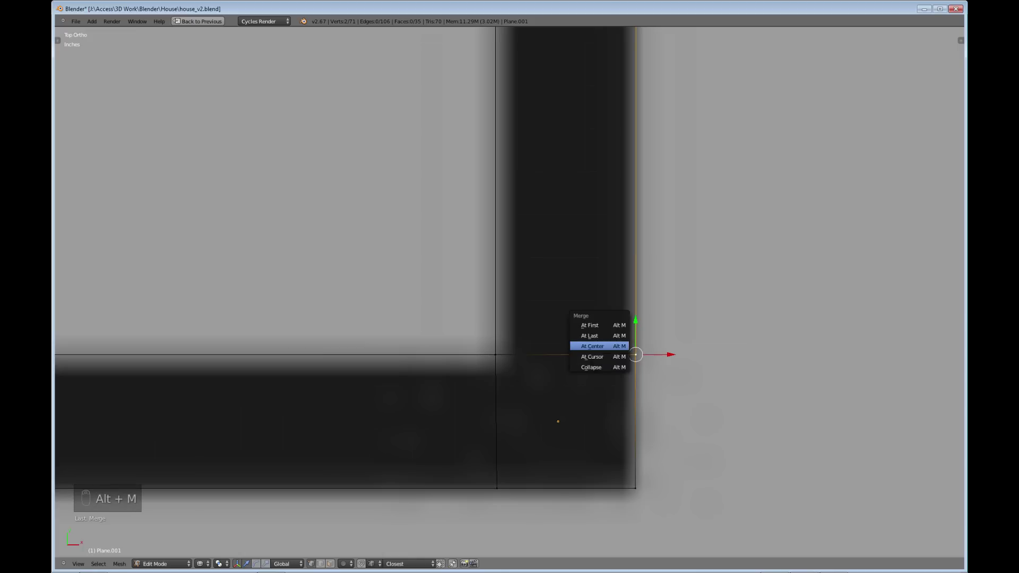
{"action": "left_click", "coordinate": [600, 345]}
Extrude the window wall's inner edge along Y as the living room and master bedroom partition, ending at the master bedroom door opening
{"action": "scroll", "coordinate": [599, 346], "scroll_direction": "down", "scroll_amount": 7}
{"action": "middle_click_drag", "start_coordinate": [600, 346], "coordinate": [699, 450], "text": "shift"}
{"action": "scroll", "coordinate": [699, 451], "scroll_direction": "down", "scroll_amount": 3}
{"action": "middle_click_drag", "start_coordinate": [600, 318], "coordinate": [707, 483], "text": "shift"}
{"action": "middle_click_drag", "start_coordinate": [599, 339], "coordinate": [600, 291], "text": "shift"}
{"action": "scroll", "coordinate": [509, 292], "scroll_direction": "down", "scroll_amount": 7}
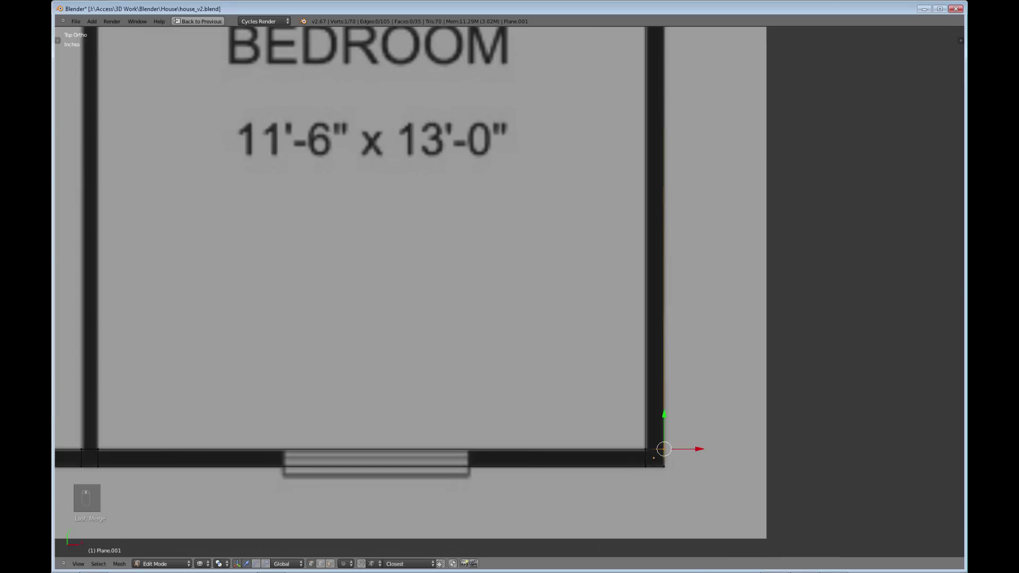
{"action": "middle_click_drag", "start_coordinate": [509, 291], "coordinate": [763, 504], "text": "shift"}
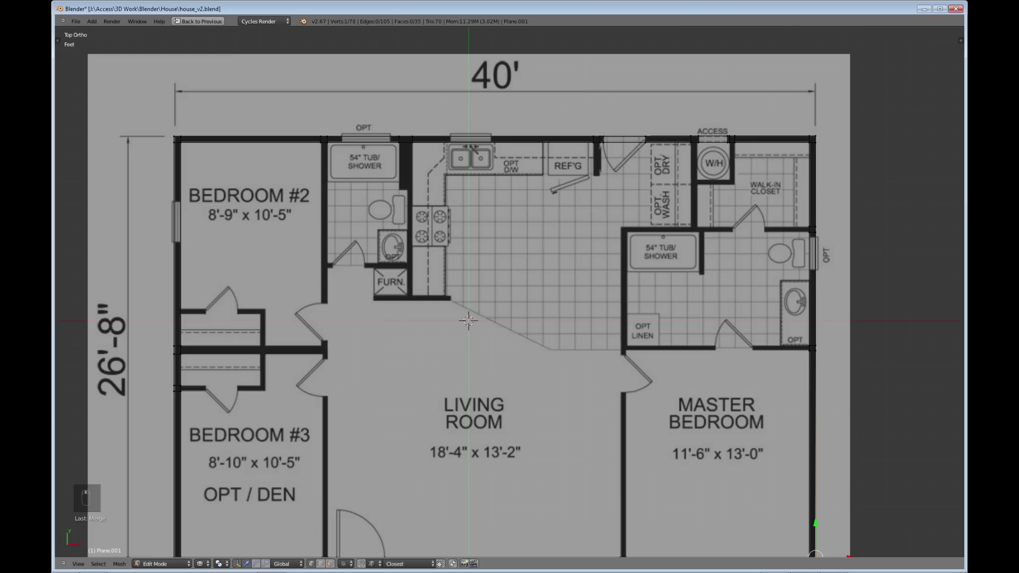
{"action": "middle_click_drag", "start_coordinate": [599, 372], "coordinate": [425, 212], "text": "shift"}
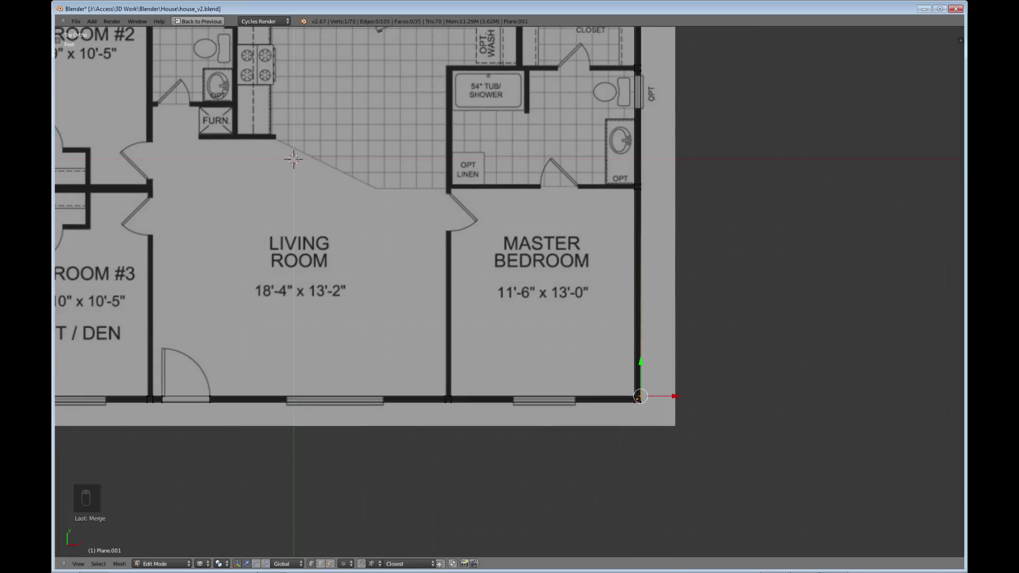
{"action": "scroll", "coordinate": [510, 291], "scroll_direction": "up", "scroll_amount": 2}
{"action": "scroll", "coordinate": [371, 435], "scroll_direction": "up", "scroll_amount": 4}
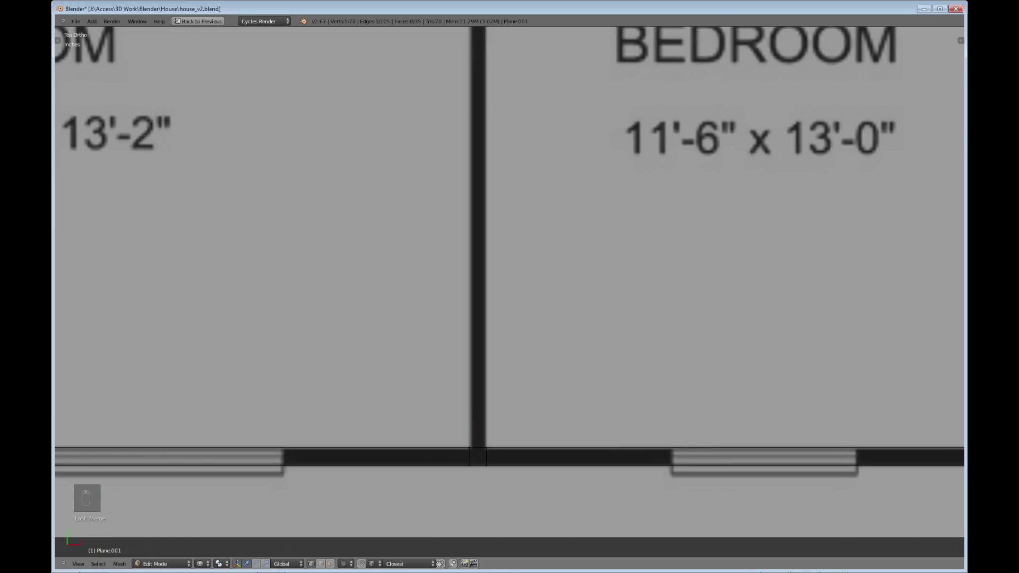
{"action": "right_click", "coordinate": [469, 448]}
{"action": "key", "text": "b"}
{"action": "left_click_drag", "start_coordinate": [454, 436], "coordinate": [500, 452]}
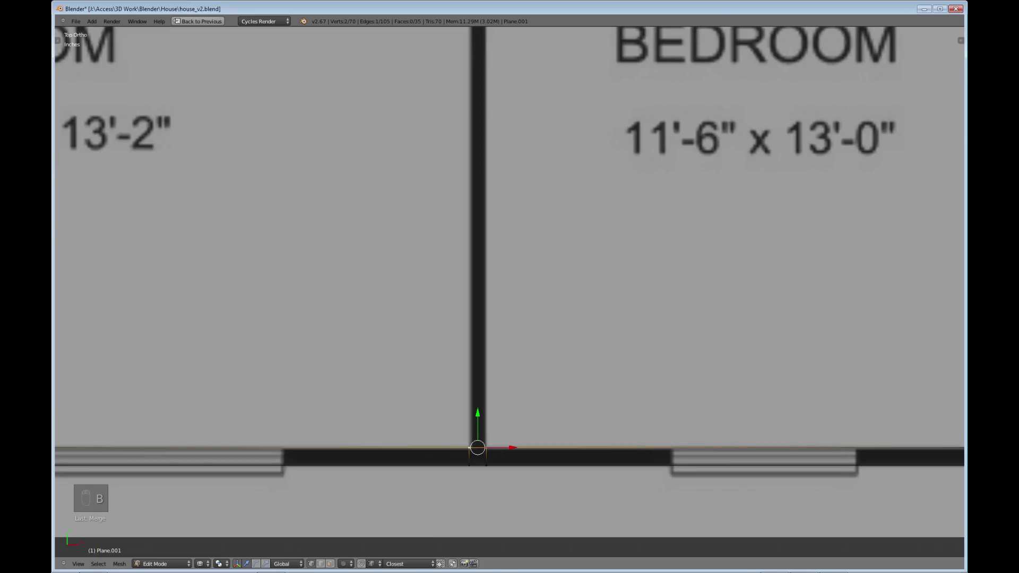
{"action": "key", "text": "e"}
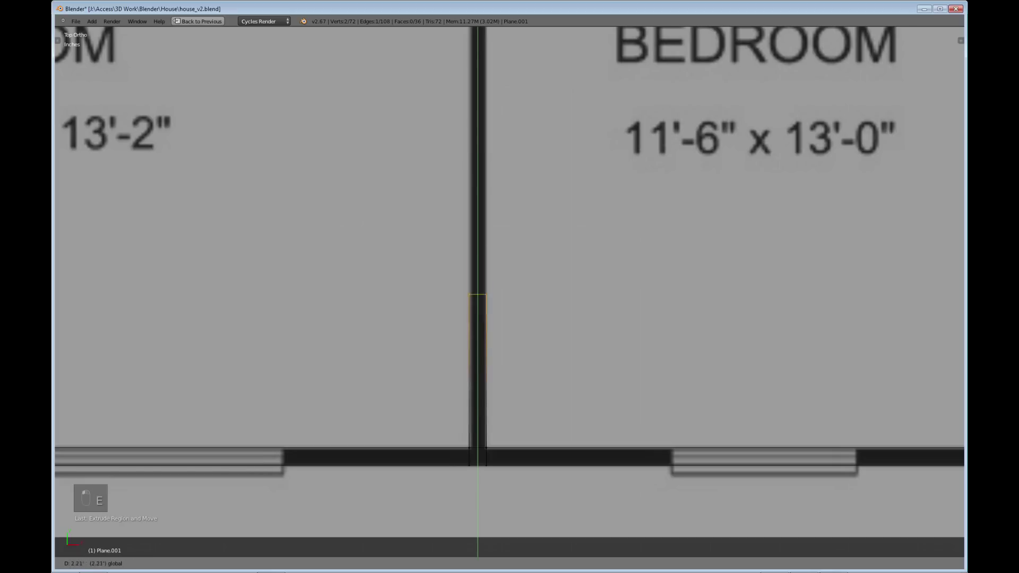
{"action": "left_click", "coordinate": [477, 147]}
{"action": "middle_click_drag", "start_coordinate": [477, 146], "coordinate": [449, 506], "text": "shift"}
{"action": "key", "text": "e"}
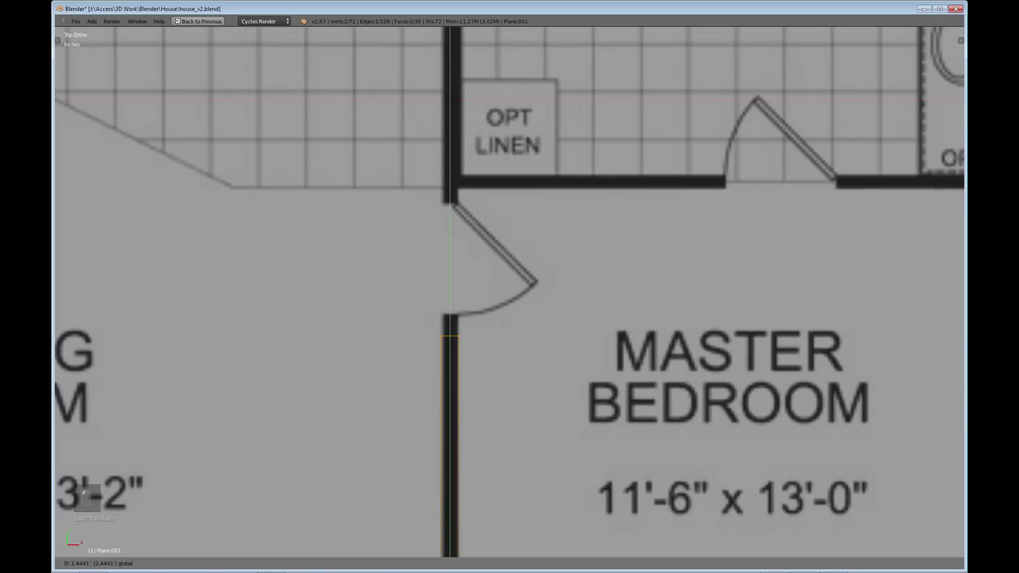
{"action": "left_click", "coordinate": [450, 315]}
Select the inner edge of the front wall where the partition between bedroom #3 and the living room begins
{"action": "scroll", "coordinate": [450, 316], "scroll_direction": "down", "scroll_amount": 4}
{"action": "middle_click_drag", "start_coordinate": [450, 315], "coordinate": [877, 169], "text": "shift"}
{"action": "scroll", "coordinate": [908, 157], "scroll_direction": "up", "scroll_amount": 3}
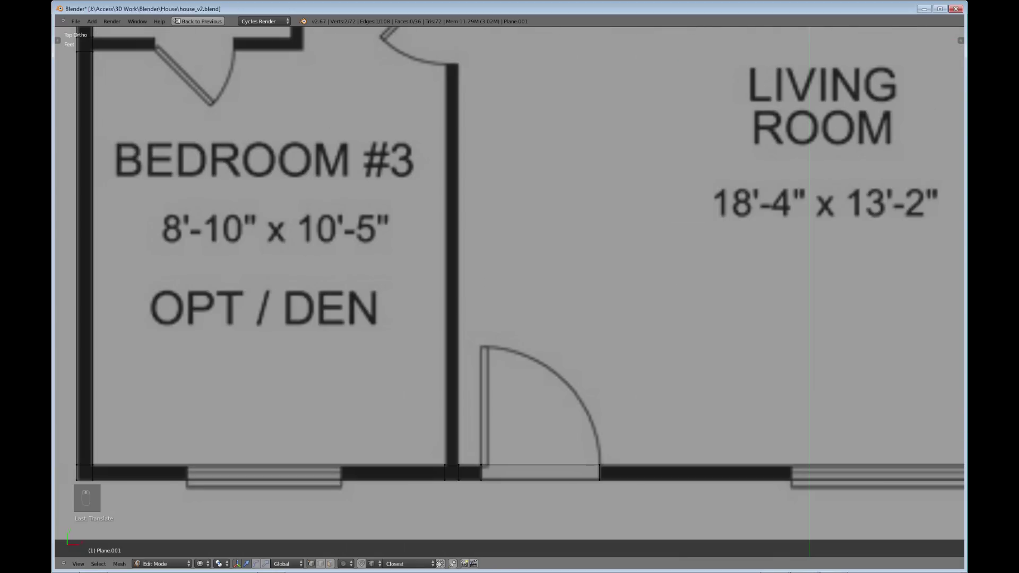
{"action": "right_click", "coordinate": [445, 465]}
{"action": "key", "text": "b"}
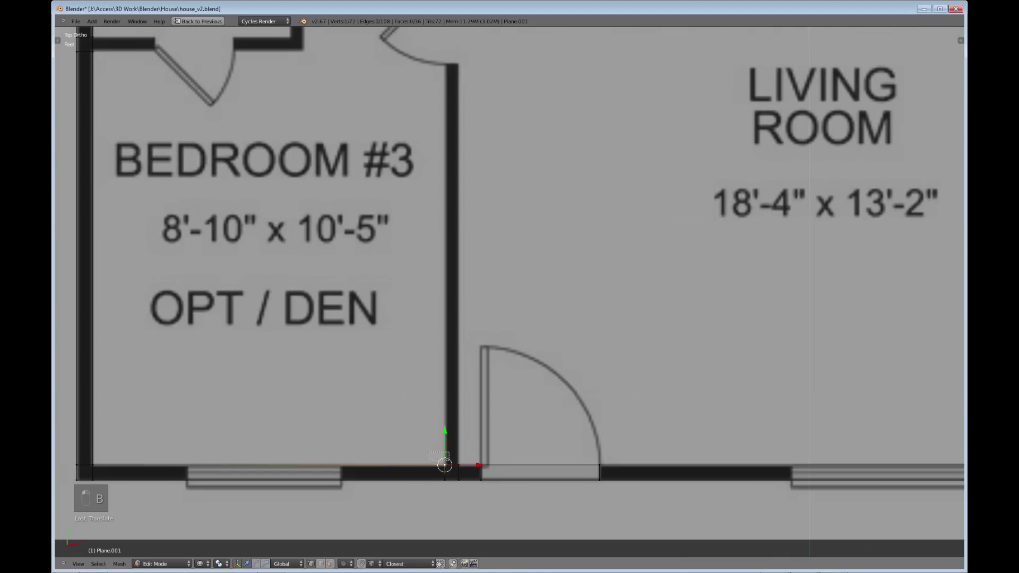
{"action": "left_click_drag", "start_coordinate": [427, 451], "coordinate": [485, 474]}
{"action": "middle_click_drag", "start_coordinate": [453, 431], "coordinate": [453, 467], "text": "shift"}
{"action": "left_click", "coordinate": [453, 467]}
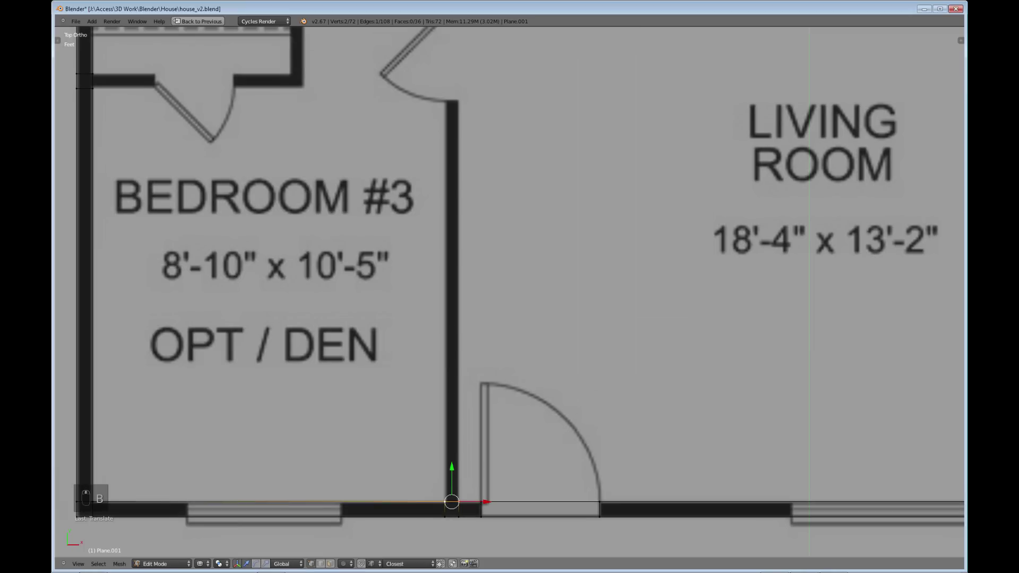
{"action": "left_click_drag", "start_coordinate": [452, 466], "coordinate": [452, 459]}
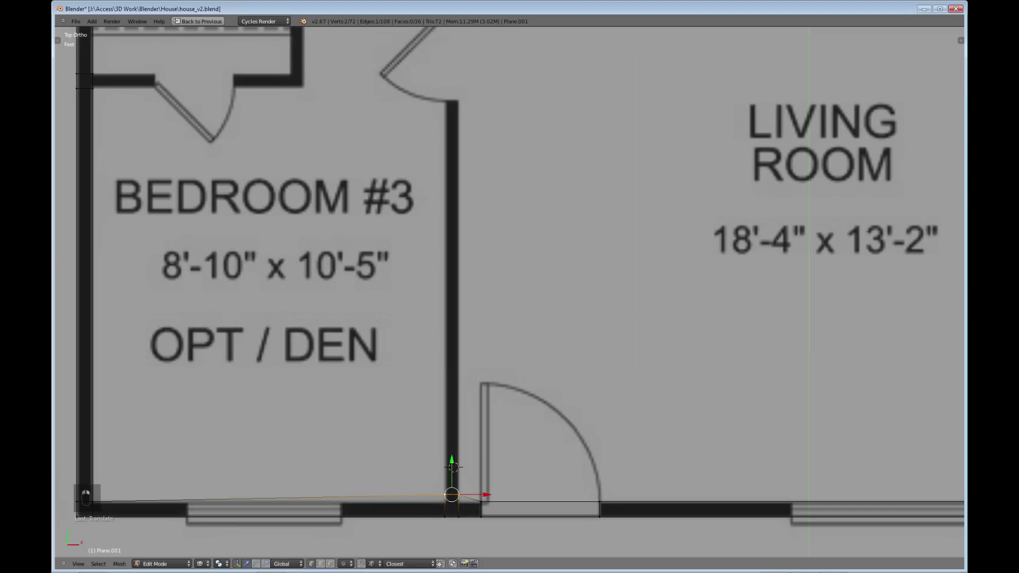
{"action": "key", "text": "shift+s"}
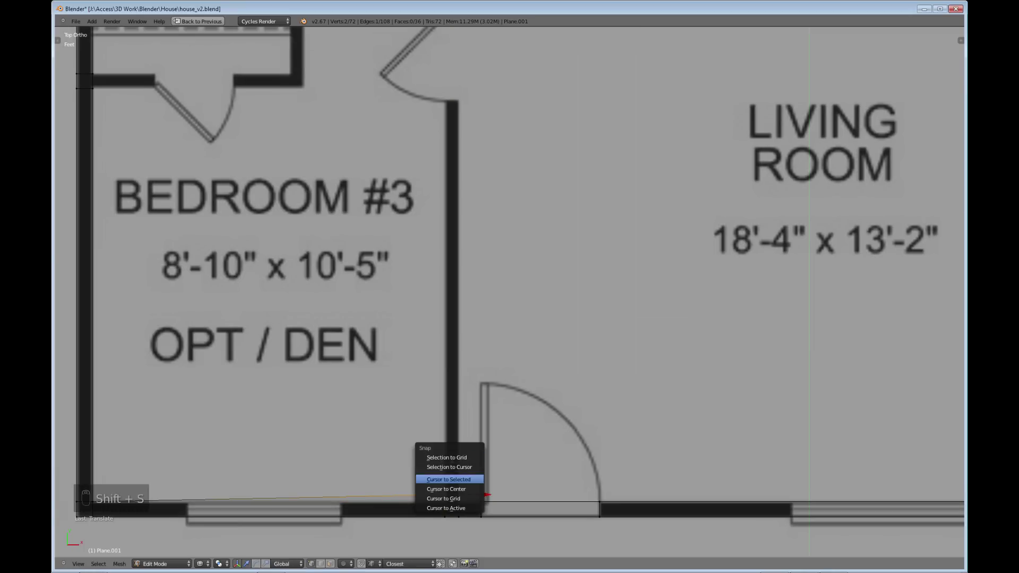
{"action": "left_click", "coordinate": [446, 489]}
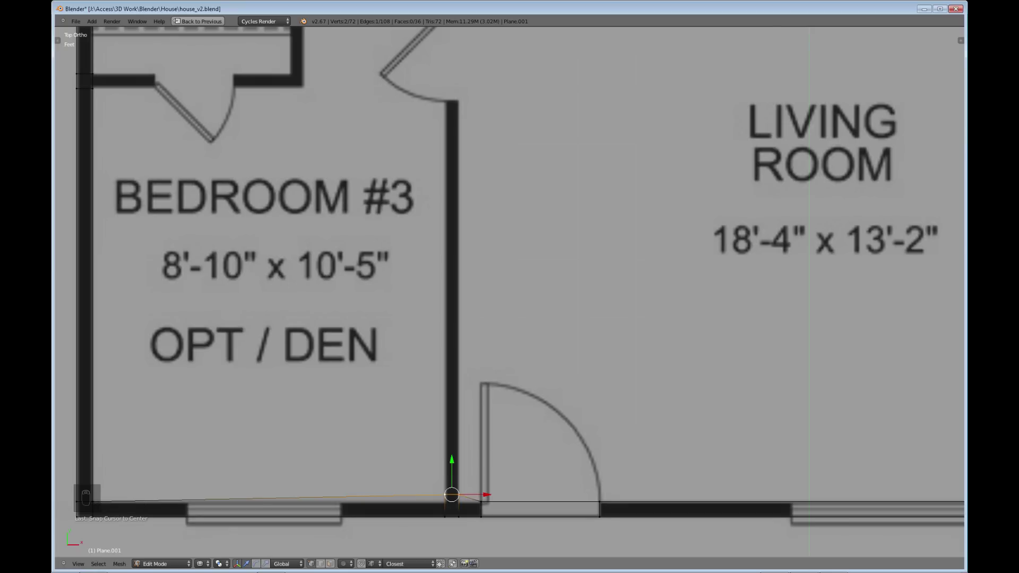
{"action": "key", "text": "ctrl+z"}
{"action": "key", "text": "ctrl+z"}
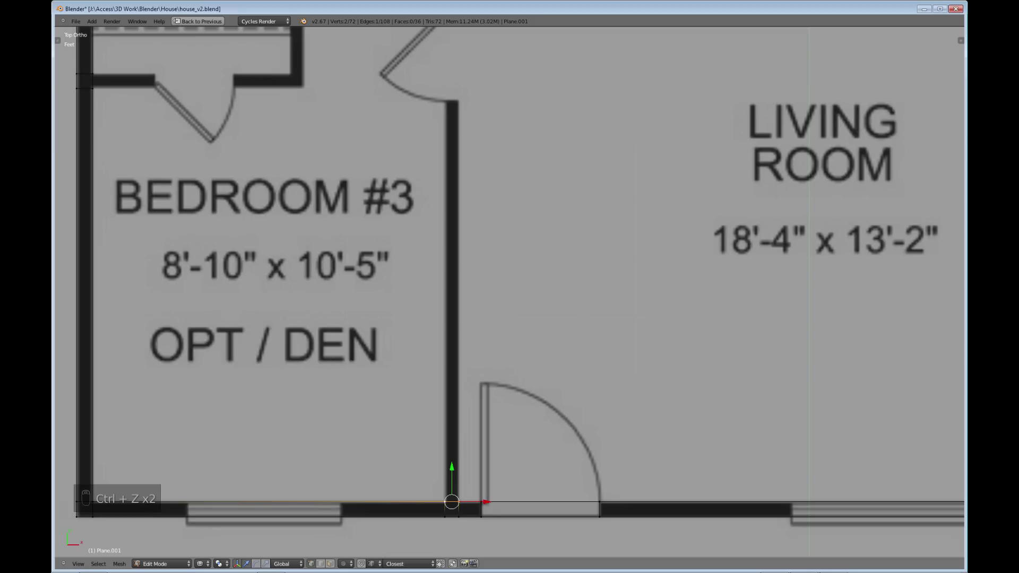
Extrude the selected edge along Y as the bedroom #3 and living room partition, ending at the bedroom #3 door opening
{"action": "key", "text": "e"}
{"action": "left_click_drag", "start_coordinate": [452, 466], "coordinate": [452, 66]}
{"action": "middle_click_drag", "start_coordinate": [451, 101], "coordinate": [700, 410], "text": "shift"}
Extrude the outer wall's inner edge along X about 1.08 ft as the bedroom #3 closet front wall, ending at the closet door
{"action": "right_click", "coordinate": [340, 383]}
{"action": "key", "text": "b"}
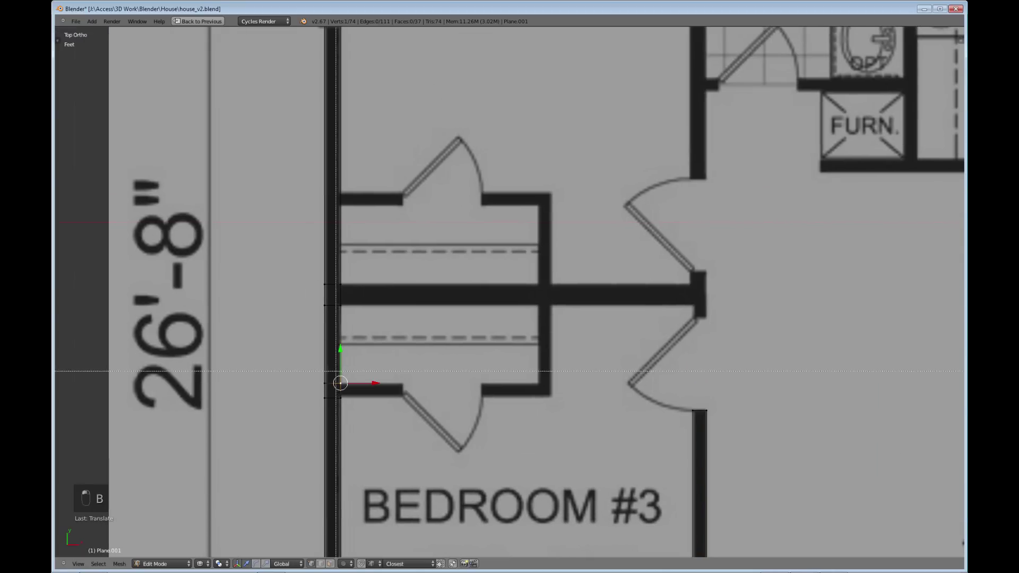
{"action": "left_click_drag", "start_coordinate": [336, 371], "coordinate": [439, 391]}
{"action": "key", "text": "e"}
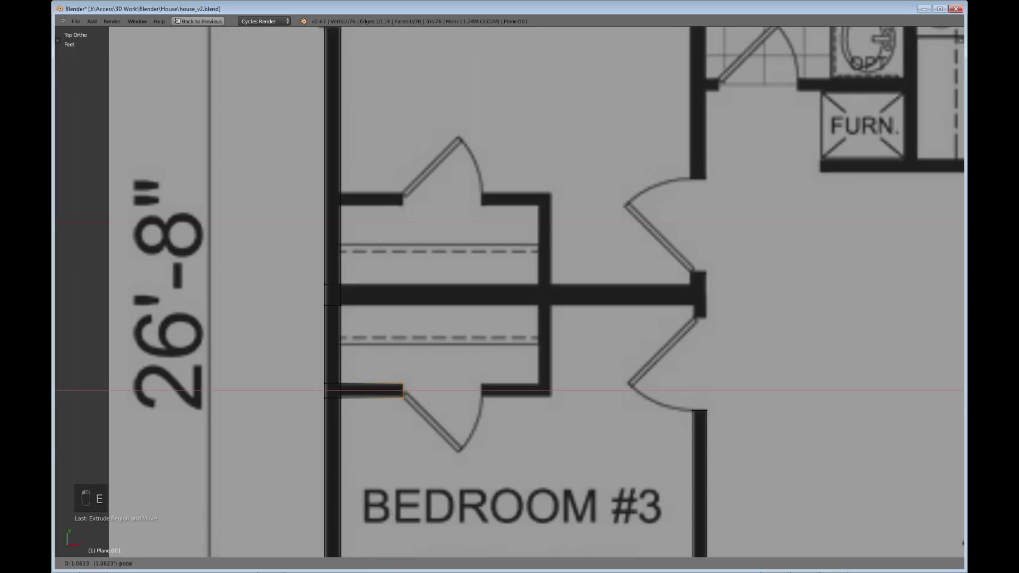
{"action": "left_click", "coordinate": [403, 391]}
Extrude the partition between bedrooms #2 and #3 along X to the closet side wall's near face and across that wall's thickness
{"action": "right_click", "coordinate": [340, 285]}
{"action": "key", "text": "b"}
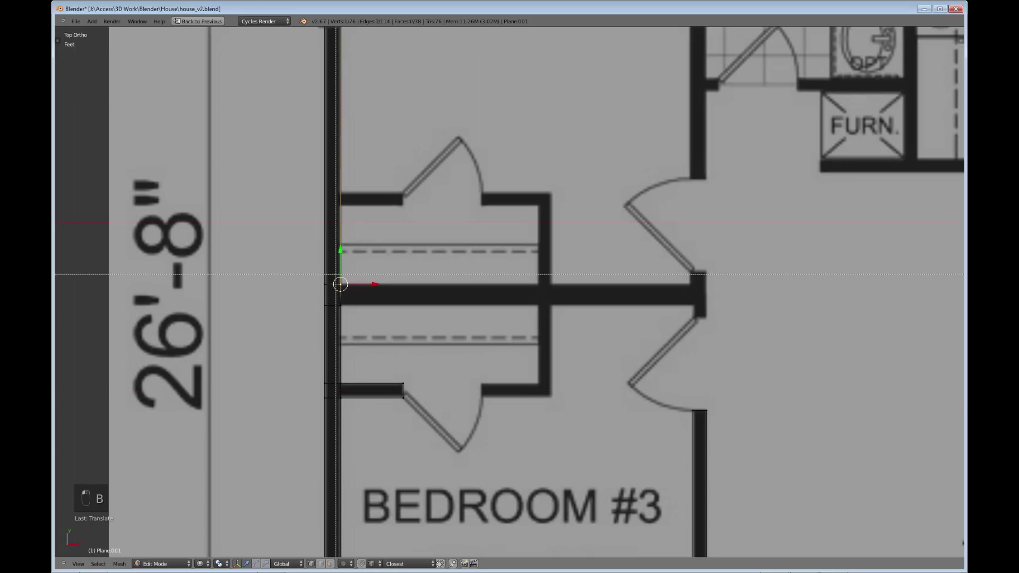
{"action": "left_click_drag", "start_coordinate": [336, 274], "coordinate": [353, 318]}
{"action": "key", "text": "e"}
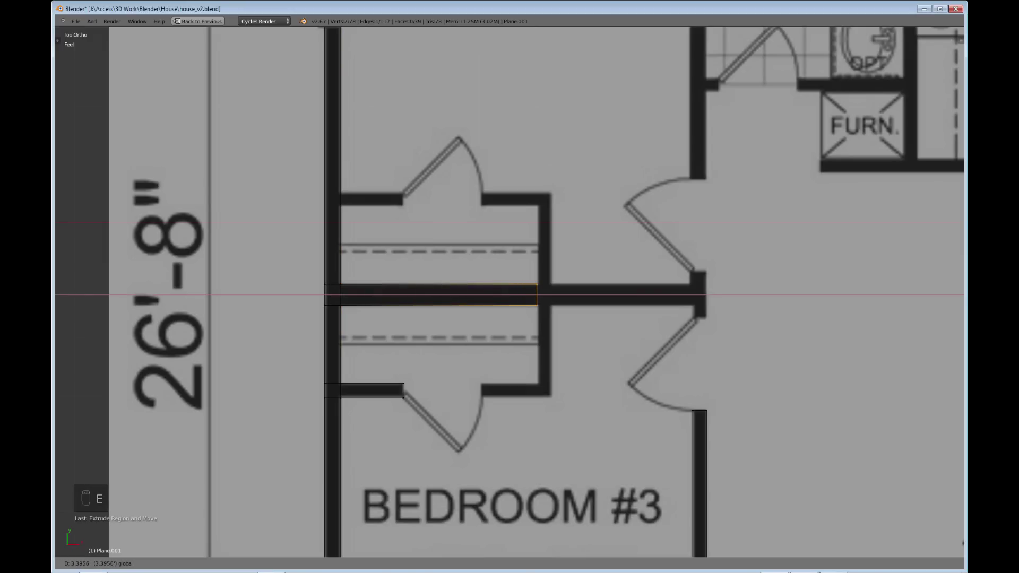
{"action": "left_click", "coordinate": [538, 294]}
{"action": "key", "text": "e"}
{"action": "left_click", "coordinate": [571, 295]}
Extrude the bedroom partition's end edge along X to the near face of the wall stub between the bedroom doors, and across its thickness
{"action": "left_click_drag", "start_coordinate": [571, 294], "coordinate": [724, 294]}
{"action": "key", "text": "e"}
{"action": "left_click", "coordinate": [586, 295]}
{"action": "key", "text": "e"}
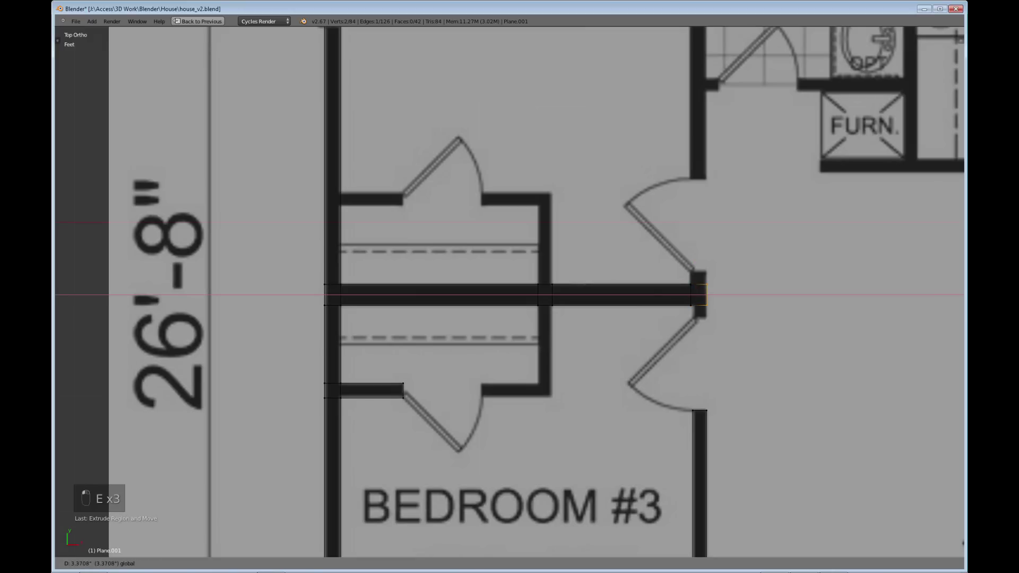
{"action": "left_click", "coordinate": [706, 294]}
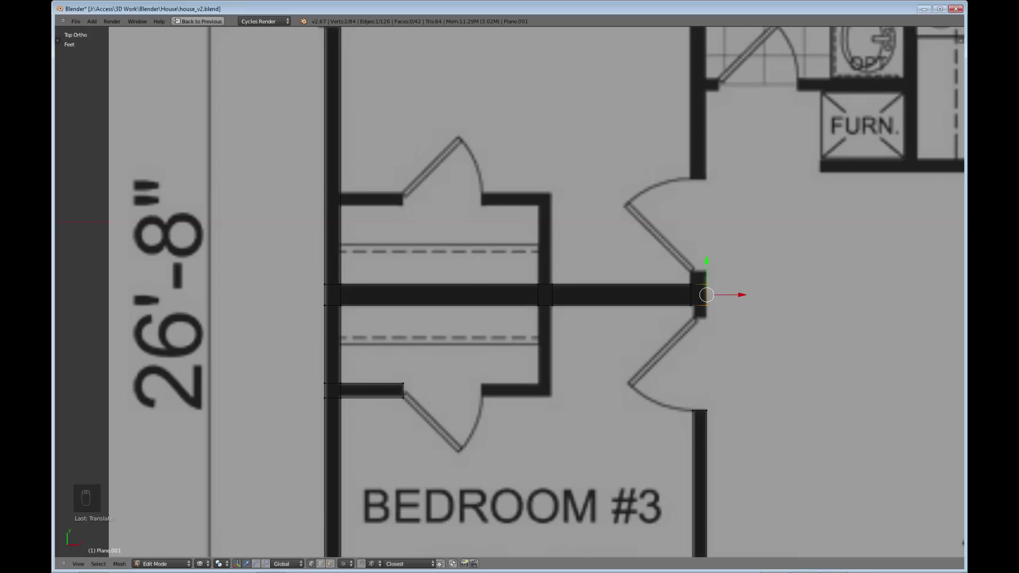
Extrude the stub edge facing bedroom #2 along Y to the bedroom #2 door opening
{"action": "middle_click_drag", "start_coordinate": [706, 295], "coordinate": [638, 326], "text": "shift"}
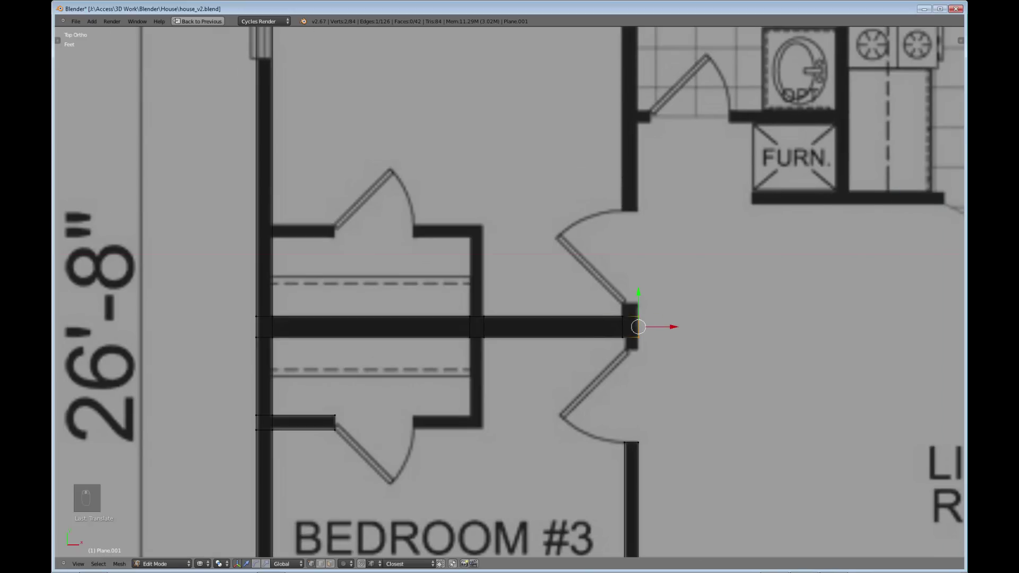
{"action": "right_click", "coordinate": [621, 316]}
{"action": "key", "text": "b"}
{"action": "left_click_drag", "start_coordinate": [614, 308], "coordinate": [640, 323]}
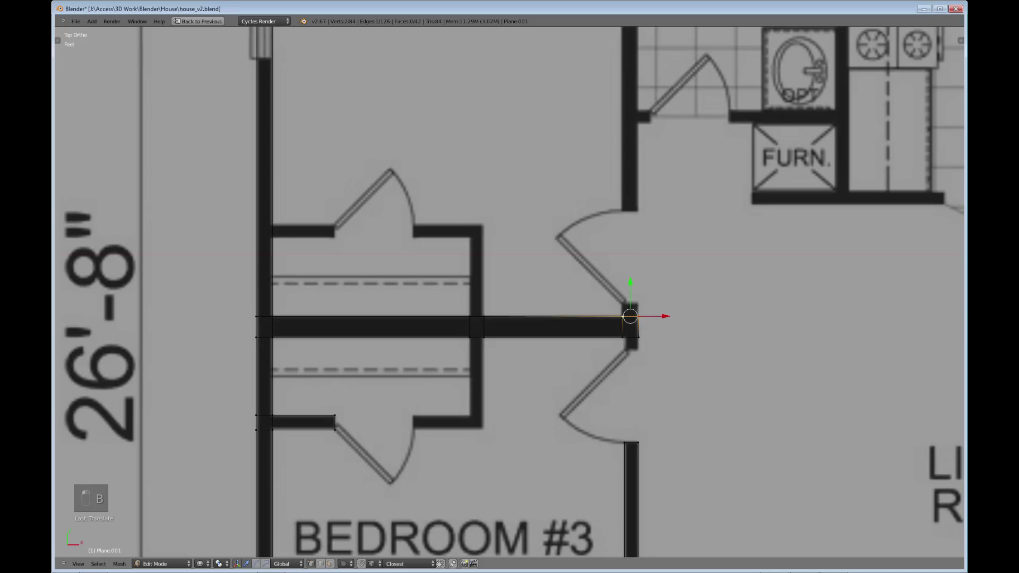
{"action": "key", "text": "e"}
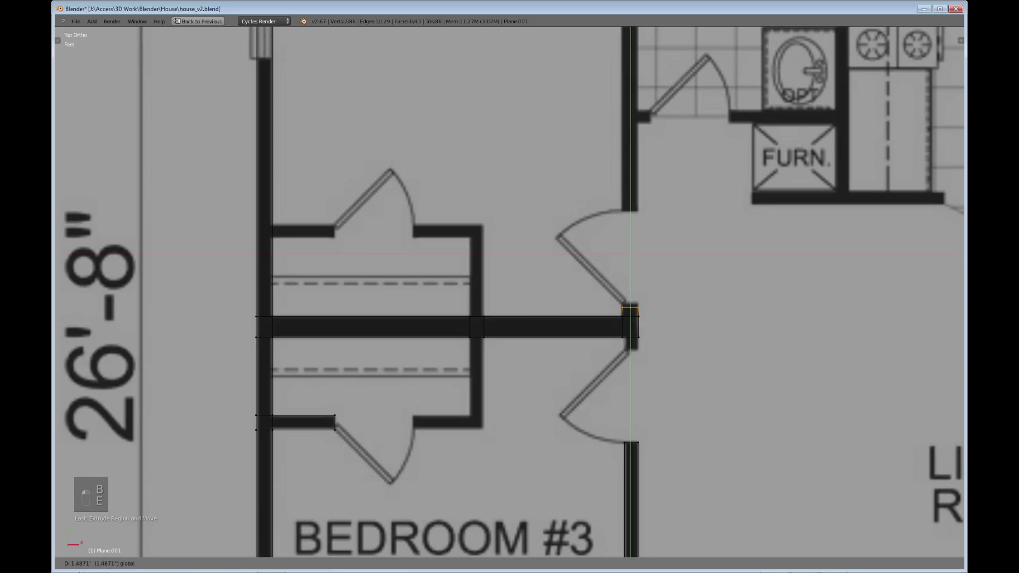
{"action": "left_click", "coordinate": [643, 307]}
Extrude the opposite stub edge along Y to the bedroom #3 door opening
{"action": "right_click", "coordinate": [639, 338]}
{"action": "key", "text": "b"}
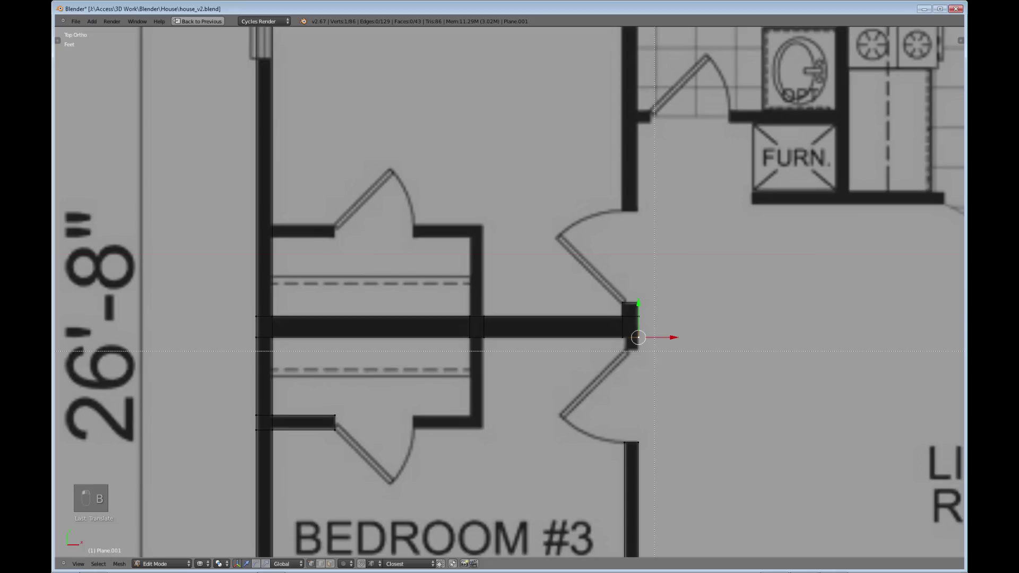
{"action": "left_click_drag", "start_coordinate": [642, 351], "coordinate": [612, 331]}
{"action": "key", "text": "e"}
{"action": "key", "text": "y"}
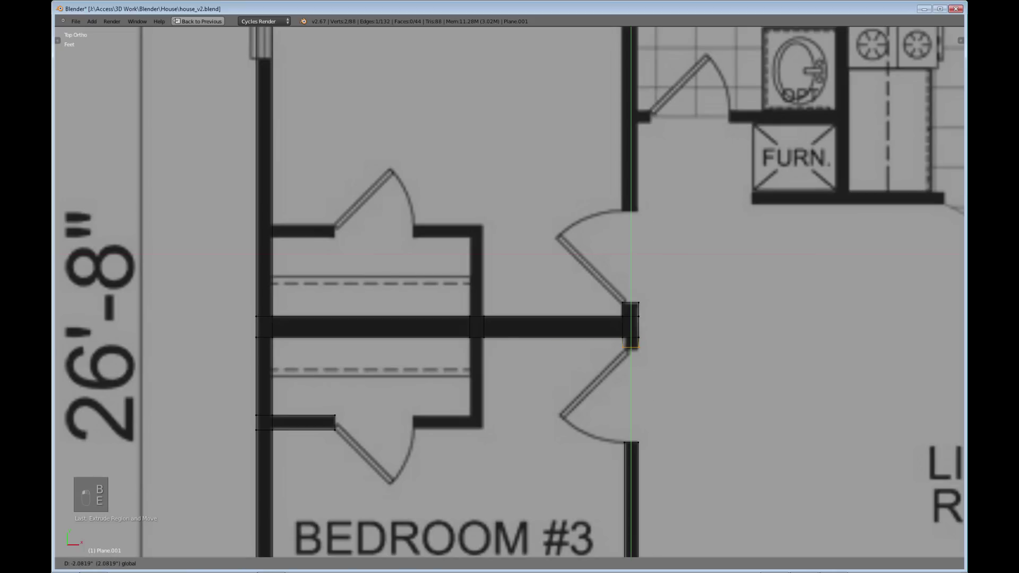
{"action": "left_click", "coordinate": [631, 350]}
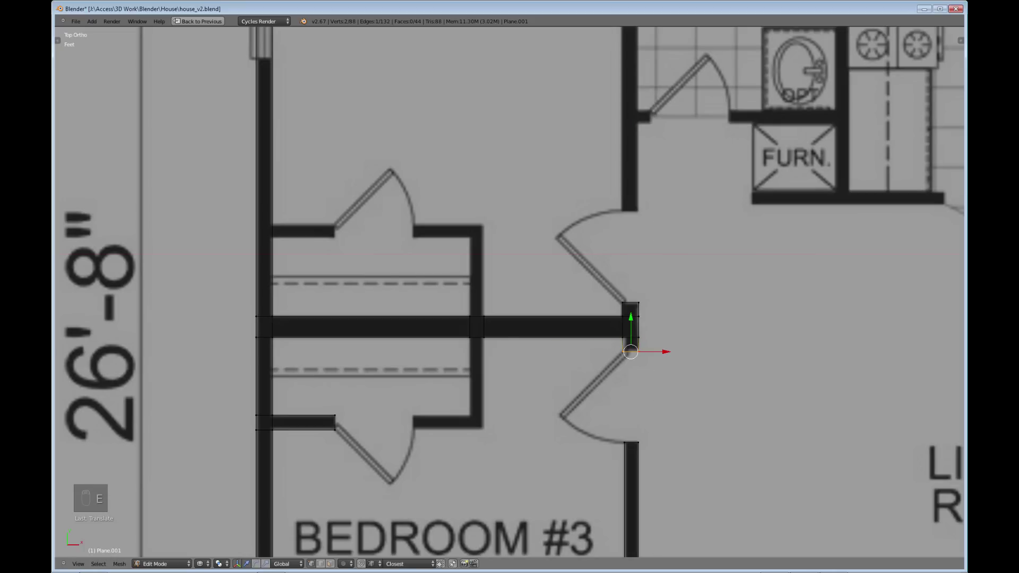
Extrude the closet side wall from the bedroom partition along Y to the bedroom #2 closet front wall and across that wall's thickness
{"action": "right_click", "coordinate": [469, 315]}
{"action": "key", "text": "b"}
{"action": "left_click_drag", "start_coordinate": [460, 303], "coordinate": [501, 323]}
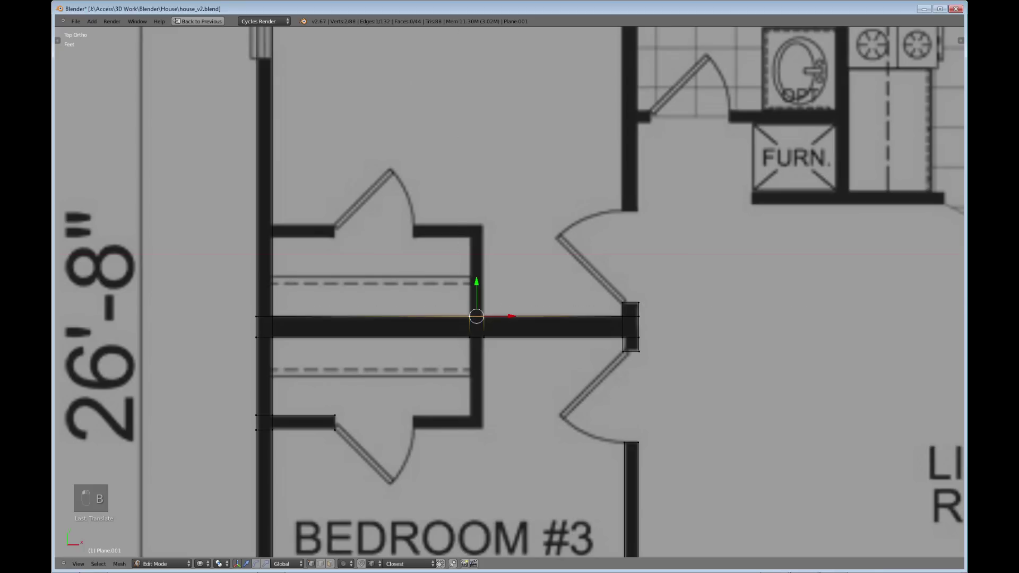
{"action": "key", "text": "e"}
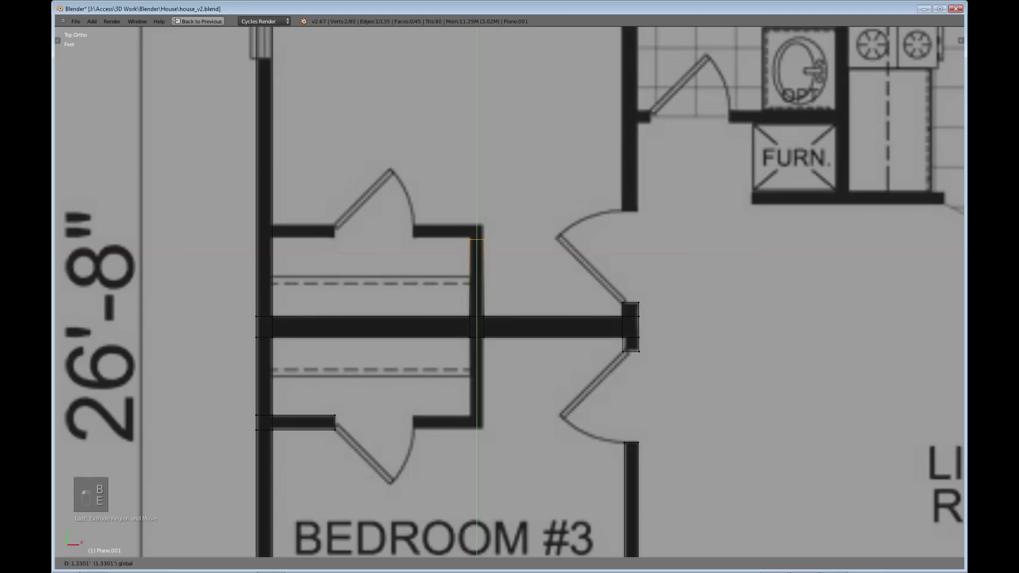
{"action": "key", "text": "Return"}
{"action": "key", "text": "e"}
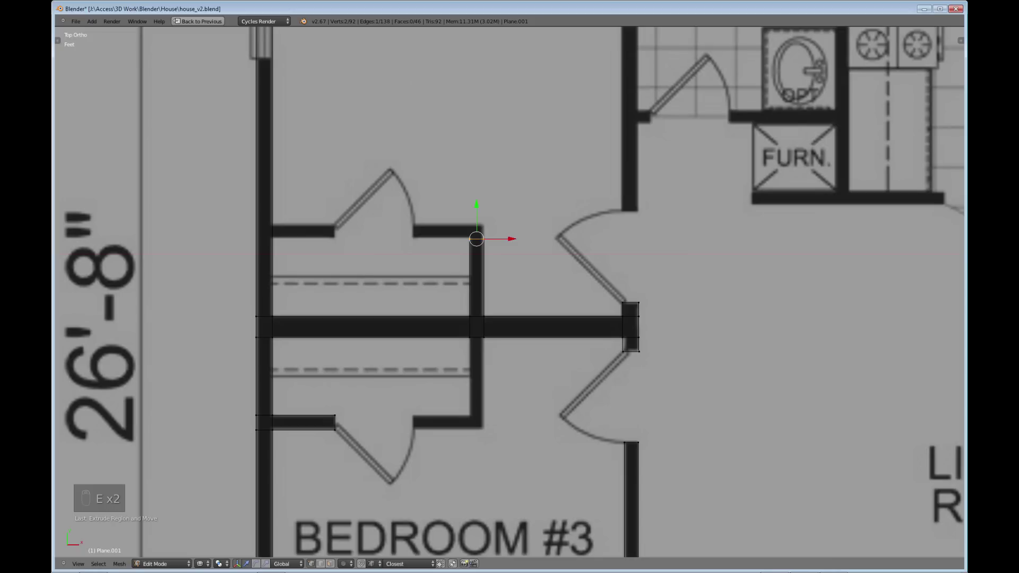
{"action": "key", "text": "e"}
{"action": "left_click", "coordinate": [476, 226]}
Extrude the closet side wall from the partition's opposite face along Y to the bedroom #3 closet front wall and across its thickness
{"action": "right_click", "coordinate": [469, 336]}
{"action": "key", "text": "b"}
{"action": "left_click_drag", "start_coordinate": [466, 334], "coordinate": [490, 345]}
{"action": "key", "text": "e"}
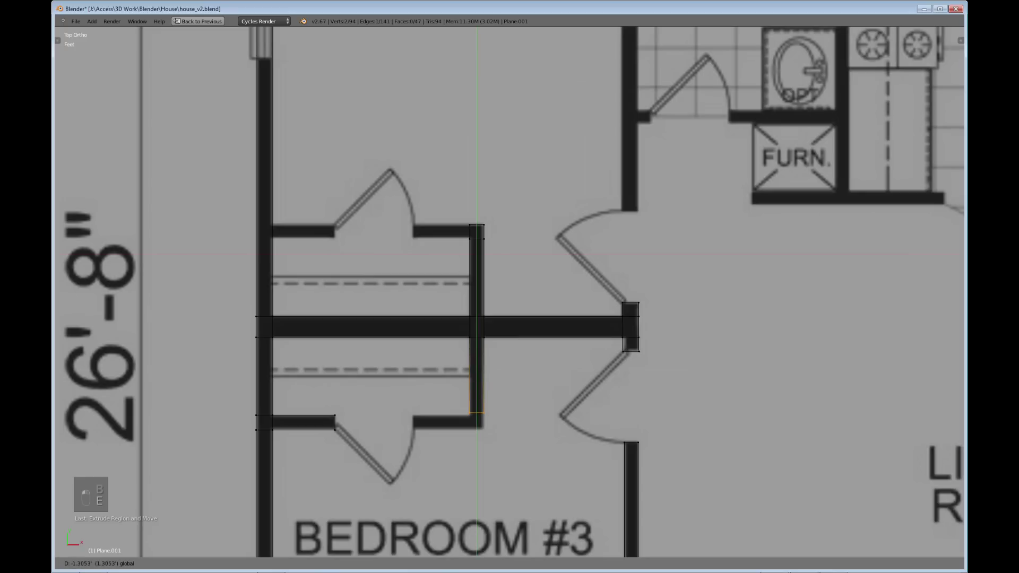
{"action": "left_click", "coordinate": [477, 415]}
{"action": "key", "text": "e"}
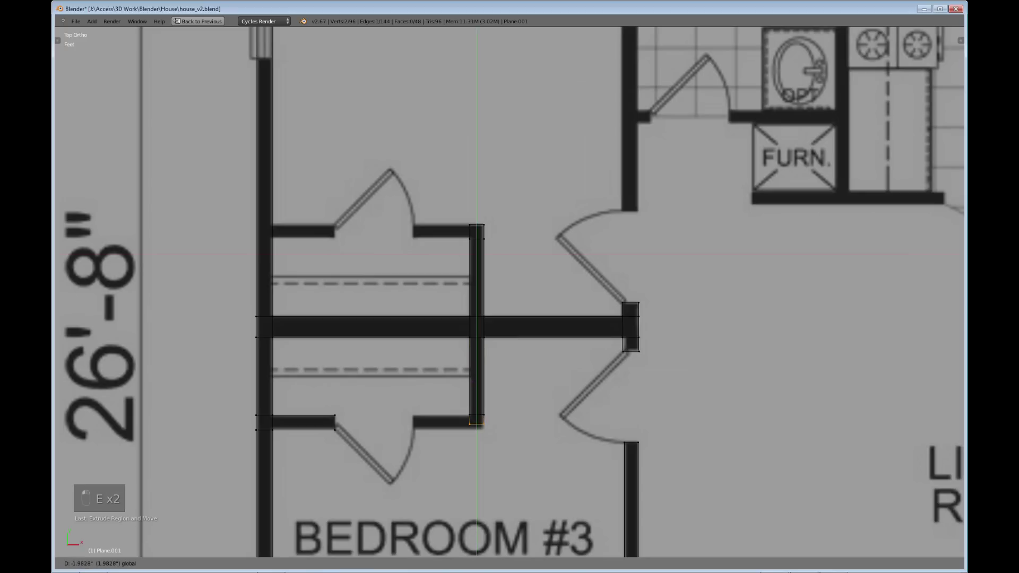
{"action": "key", "text": "Return"}
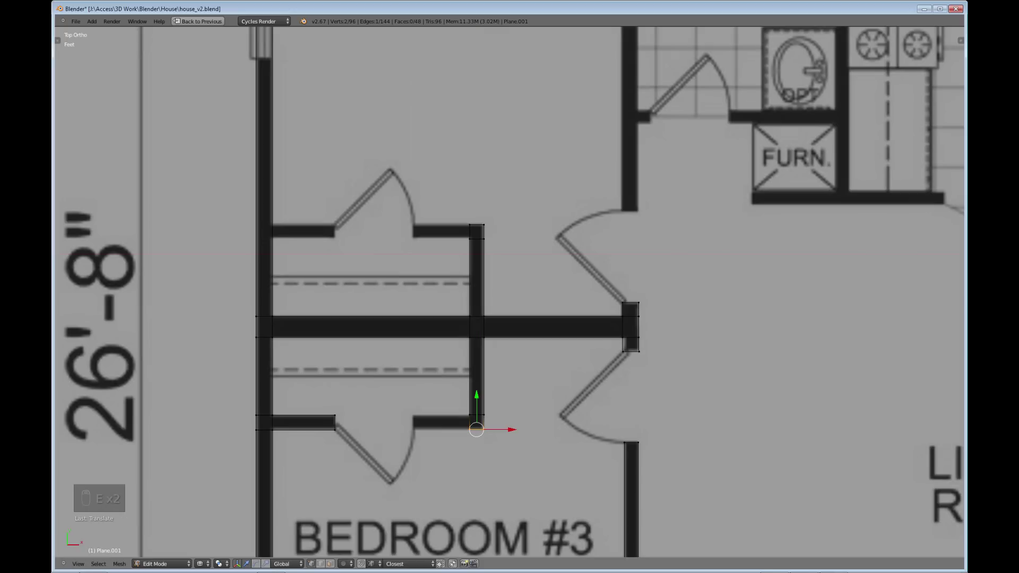
Extrude the bedroom #3 closet front wall from the side wall's corner along X to the closet door opening
{"action": "right_click", "coordinate": [469, 415]}
{"action": "key", "text": "b"}
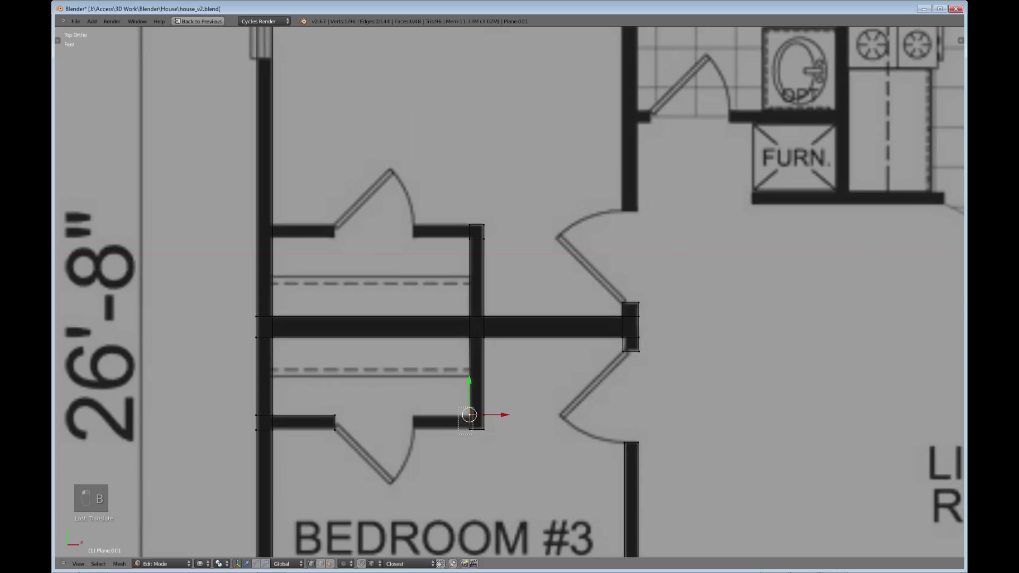
{"action": "left_click_drag", "start_coordinate": [459, 408], "coordinate": [480, 431]}
{"action": "key", "text": "e"}
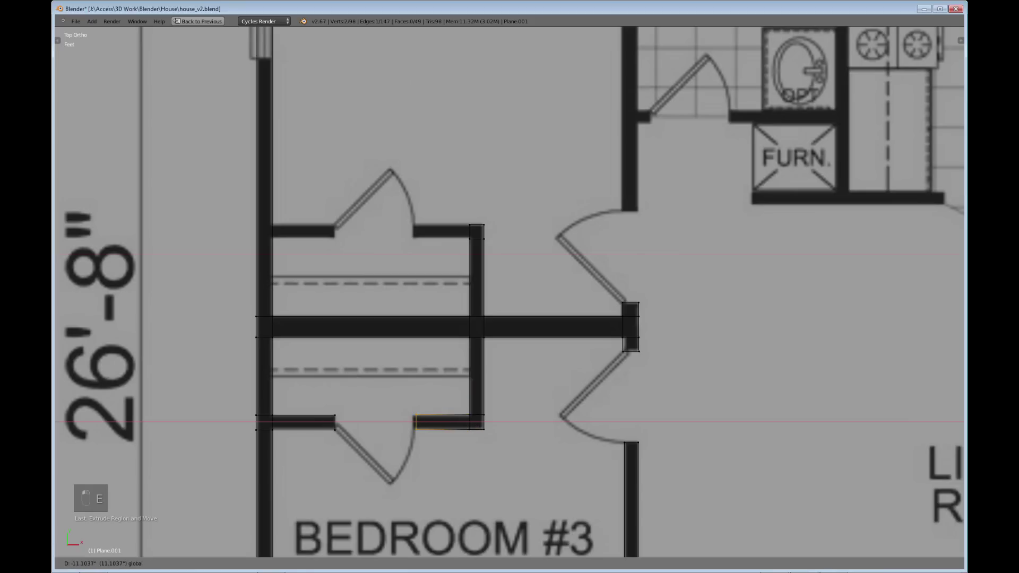
{"action": "key", "text": "Return"}
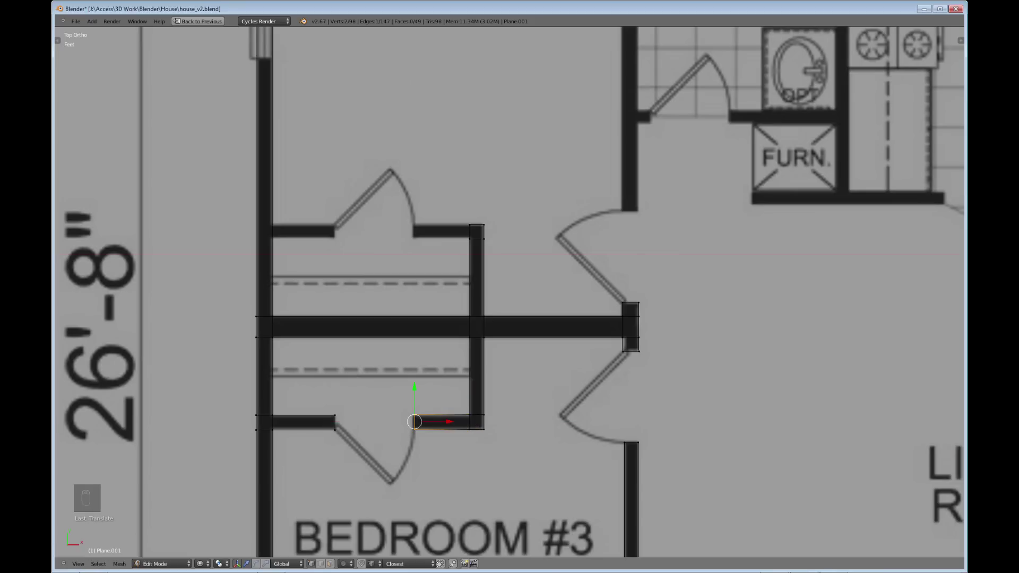
Extrude the bedroom #2 closet front wall from the side wall's corner along X to the closet door opening
{"action": "right_click", "coordinate": [469, 232]}
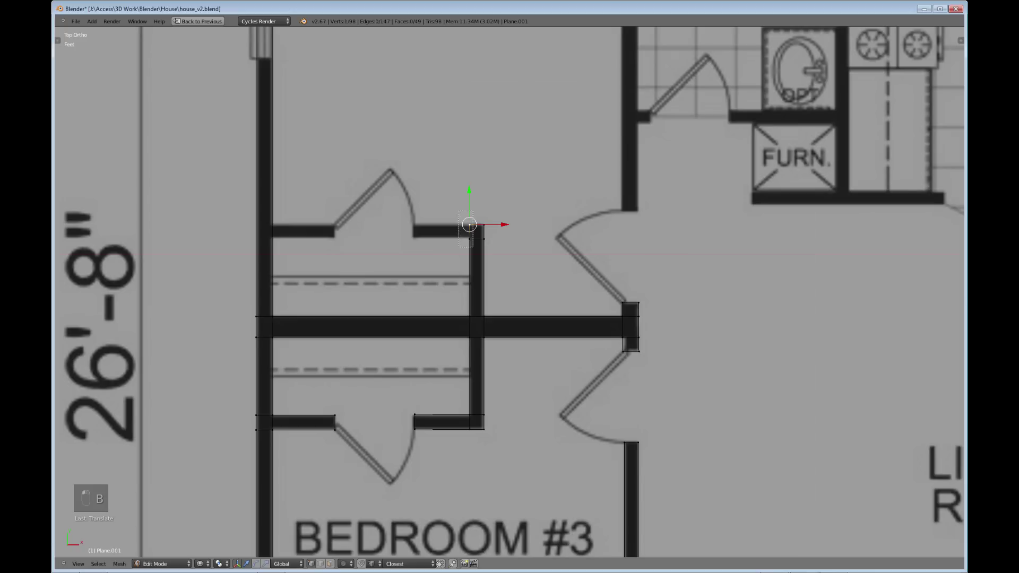
{"action": "key", "text": "b"}
{"action": "key", "text": "e"}
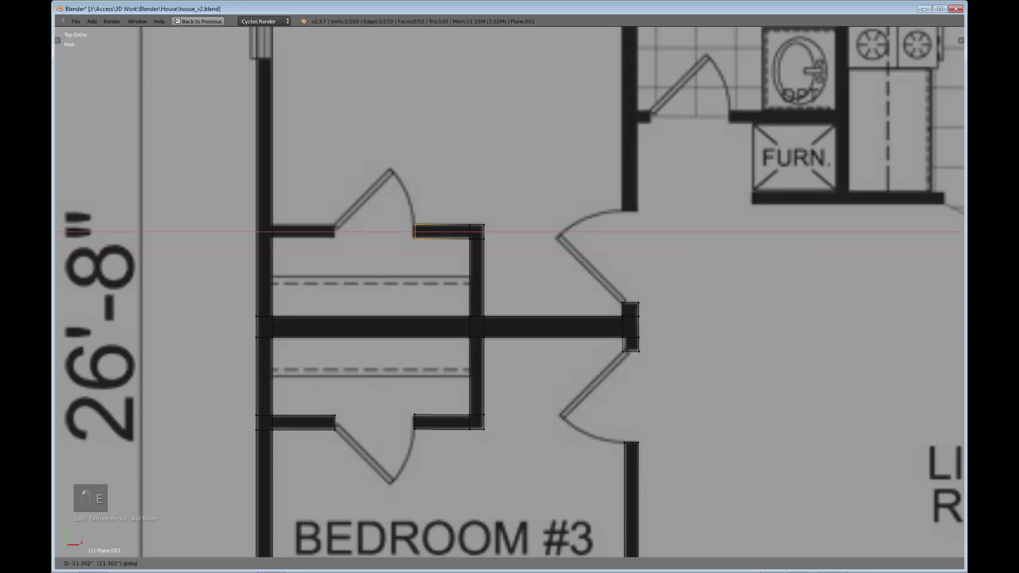
{"action": "left_click", "coordinate": [413, 232]}
Extrude the wall between bedroom #2 and the bathroom along Y from the outer wall to the bathroom door wall and across its thickness
{"action": "middle_click_drag", "start_coordinate": [414, 159], "coordinate": [392, 540], "text": "shift"}
{"action": "middle_click_drag", "start_coordinate": [493, 554], "coordinate": [310, 498], "text": "shift"}
{"action": "right_click", "coordinate": [415, 135]}
{"action": "key", "text": "b"}
{"action": "left_click_drag", "start_coordinate": [405, 126], "coordinate": [454, 147]}
{"action": "key", "text": "e"}
{"action": "key", "text": "e"}
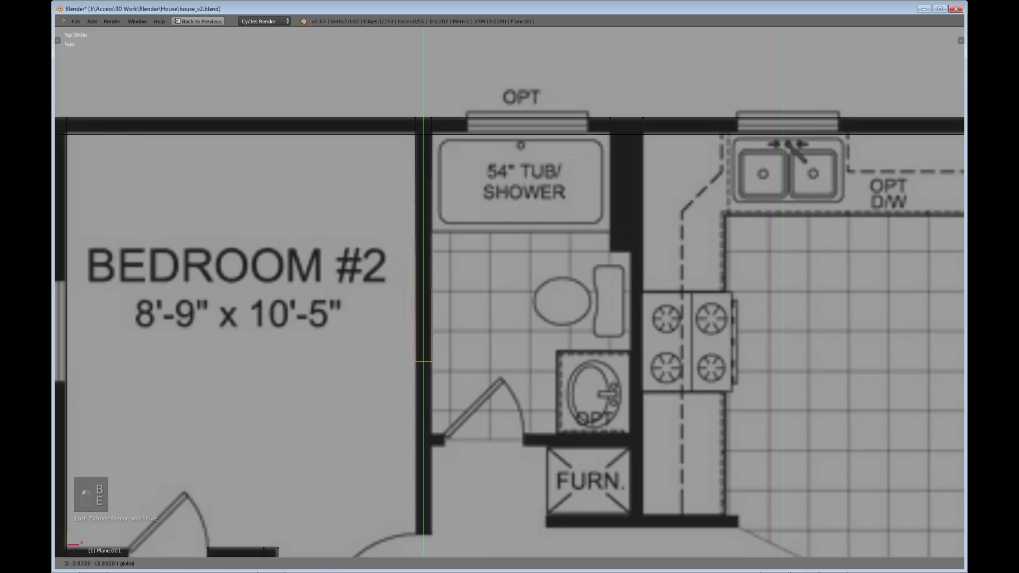
{"action": "left_click", "coordinate": [423, 433]}
{"action": "middle_click_drag", "start_coordinate": [423, 433], "coordinate": [432, 222], "text": "shift"}
{"action": "key", "text": "e"}
{"action": "left_click", "coordinate": [431, 222]}
Extrude the end edge of the bedroom #2 and bathroom wall along Y to the bedroom #2 door opening
{"action": "key", "text": "e"}
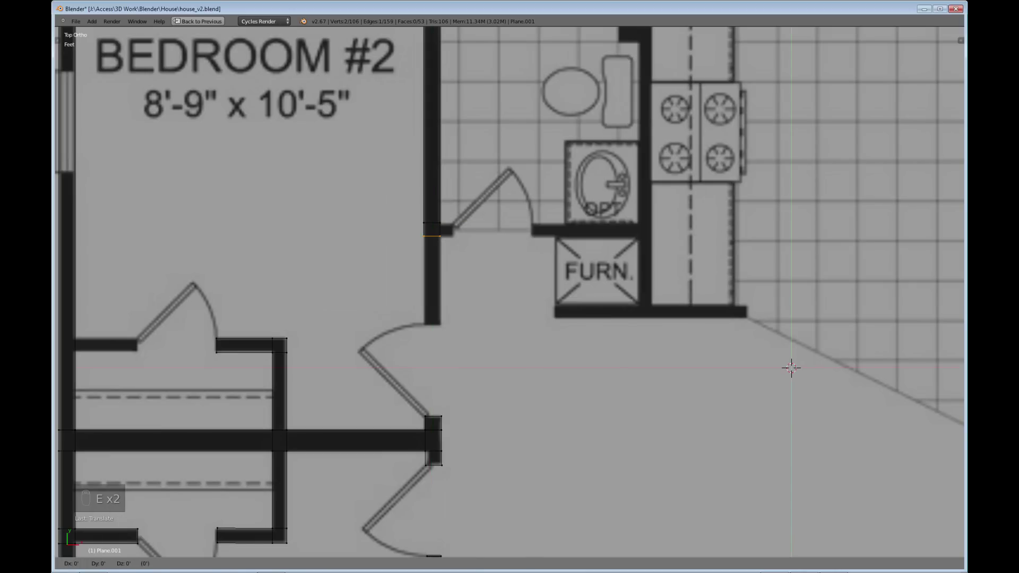
{"action": "key", "text": "y"}
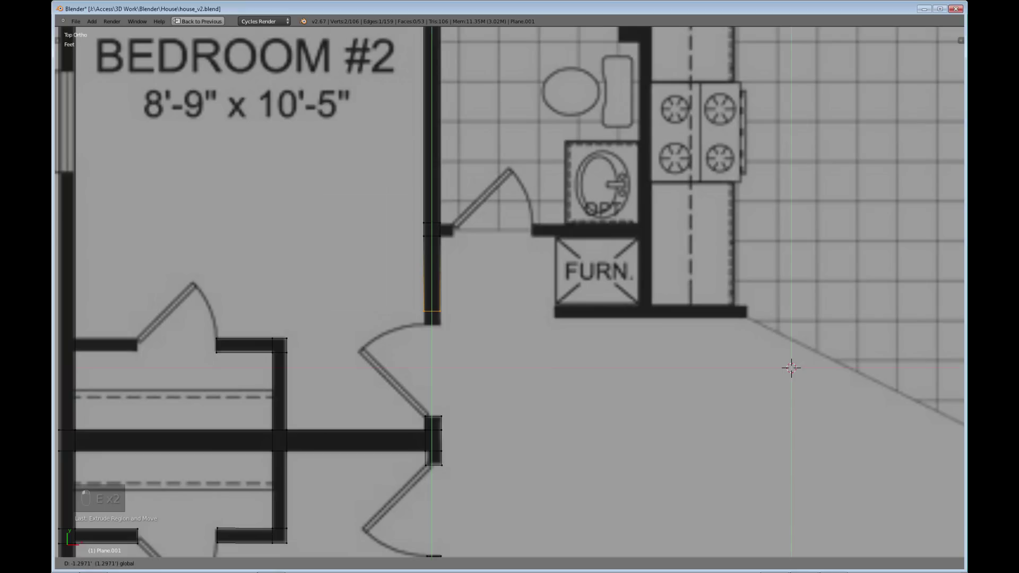
{"action": "left_click_drag", "start_coordinate": [432, 276], "coordinate": [432, 289]}
Extrude the short bathroom door wall stub along X from the bedroom #2 wall to the bathroom door opening
{"action": "right_click", "coordinate": [439, 223]}
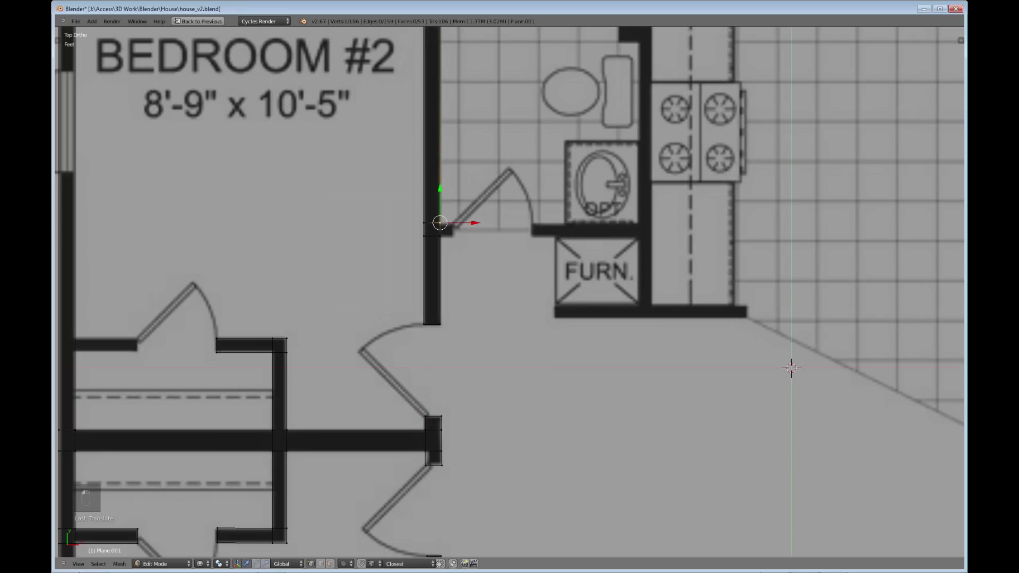
{"action": "key", "text": "b"}
{"action": "left_click_drag", "start_coordinate": [430, 216], "coordinate": [486, 230]}
{"action": "key", "text": "e"}
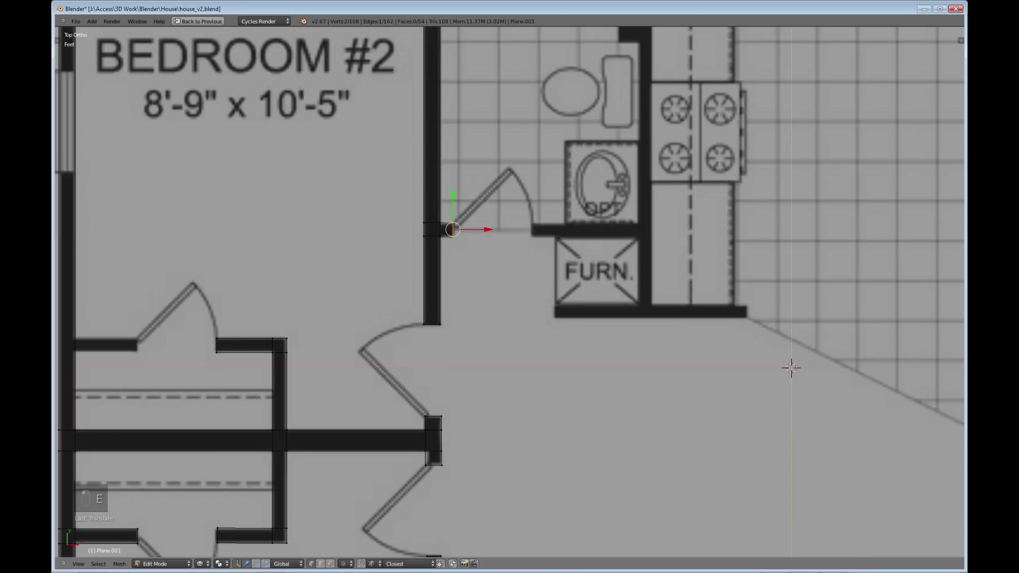
Extrude the thick wall section between the tub and the kitchen along Y from the outer wall to where it narrows
{"action": "middle_click_drag", "start_coordinate": [486, 229], "coordinate": [348, 439], "text": "shift"}
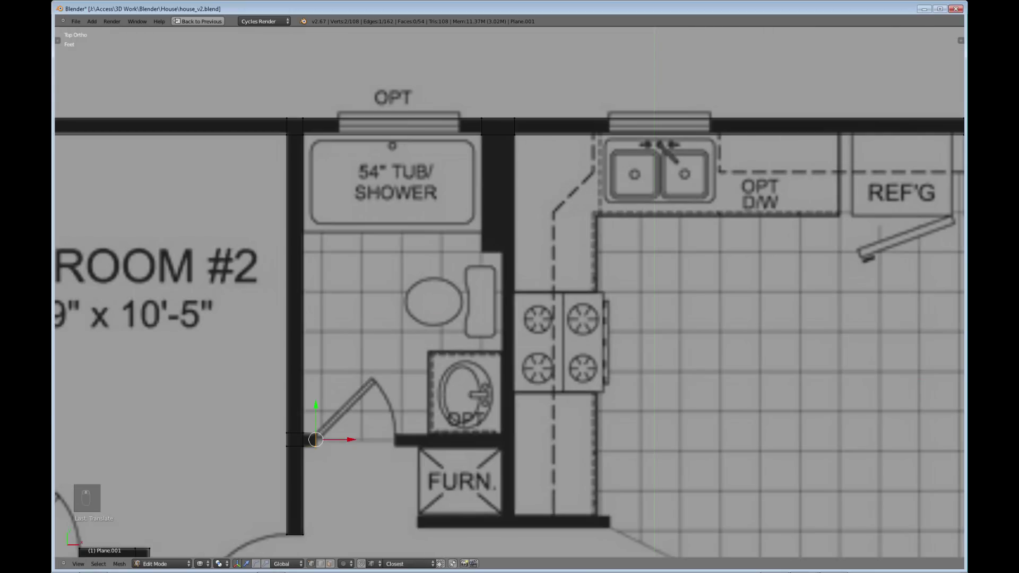
{"action": "middle_click_drag", "start_coordinate": [374, 372], "coordinate": [301, 461], "text": "shift"}
{"action": "right_click", "coordinate": [408, 224]}
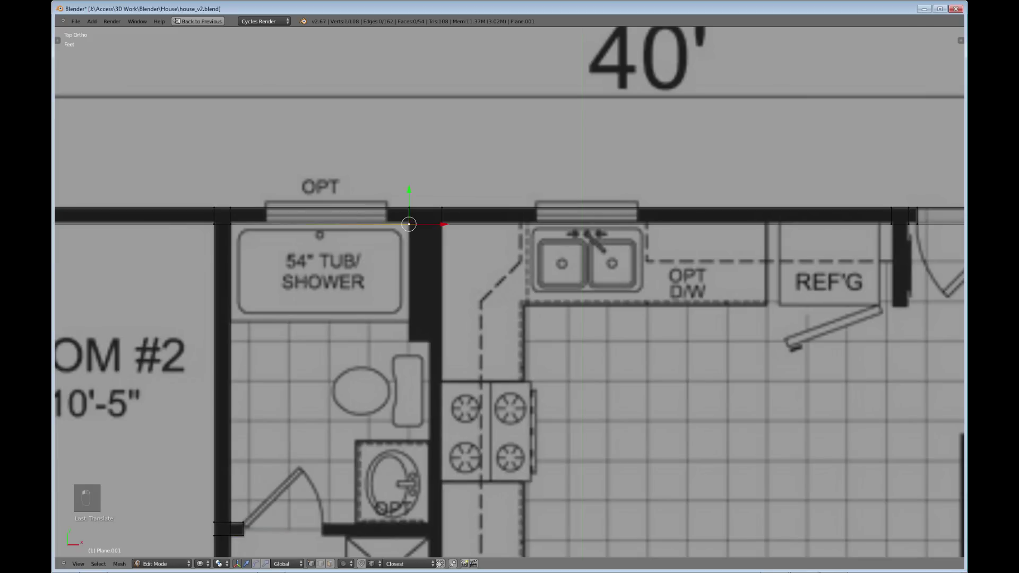
{"action": "right_click", "coordinate": [442, 224]}
{"action": "right_click", "coordinate": [408, 224], "text": "shift"}
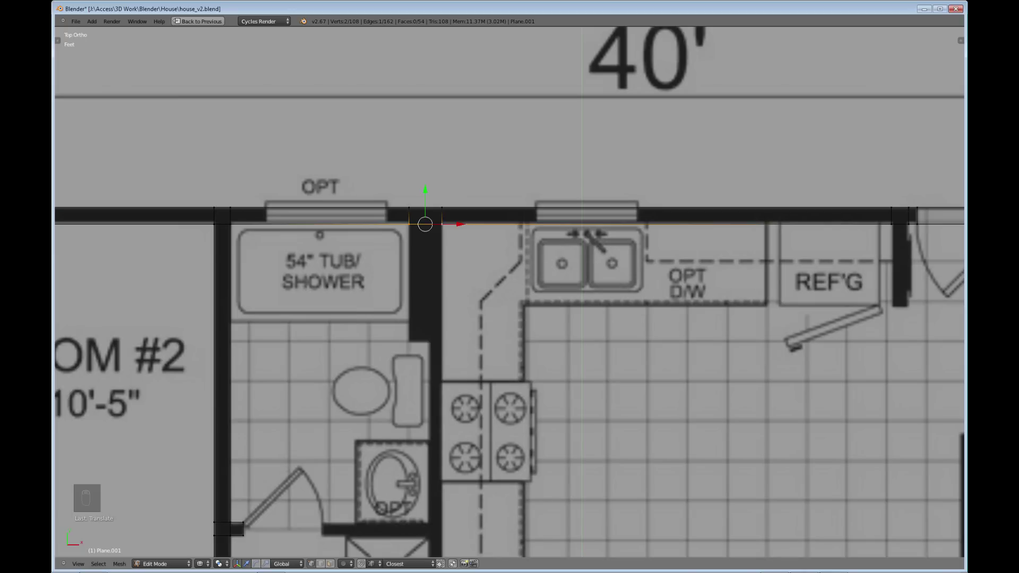
{"action": "key", "text": "e"}
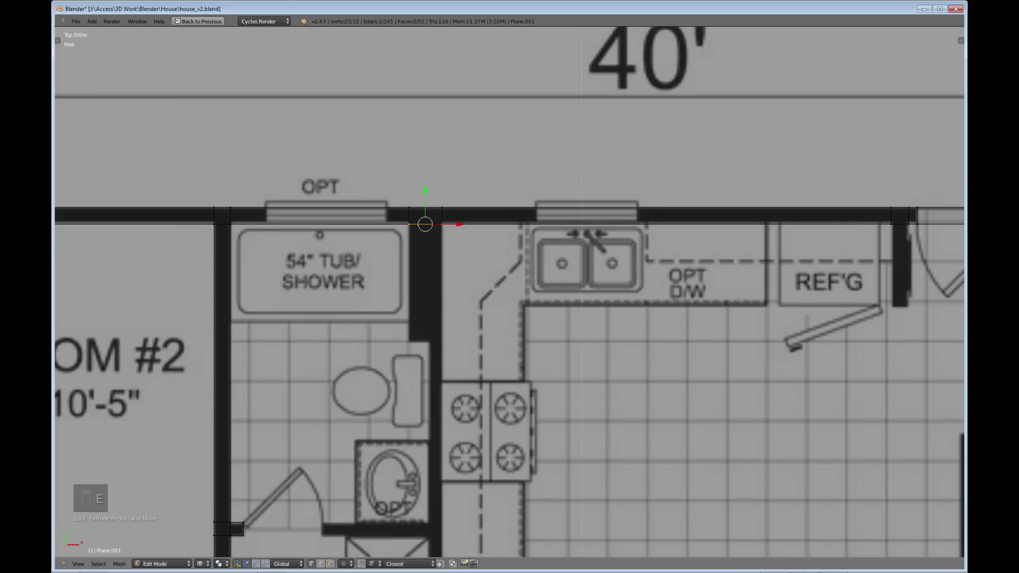
{"action": "left_click_drag", "start_coordinate": [425, 189], "coordinate": [425, 303]}
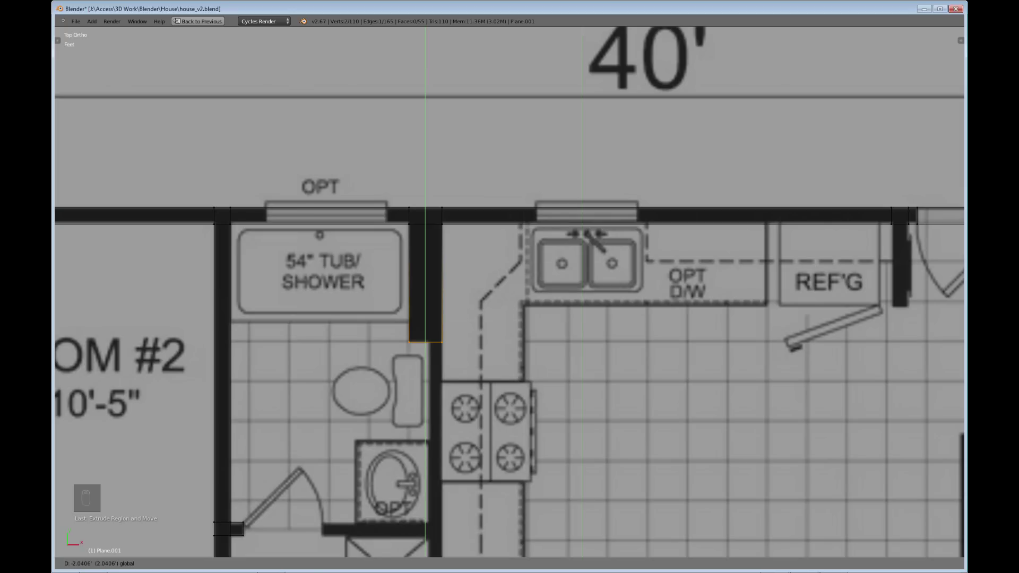
{"action": "left_click_drag", "start_coordinate": [425, 308], "coordinate": [425, 308]}
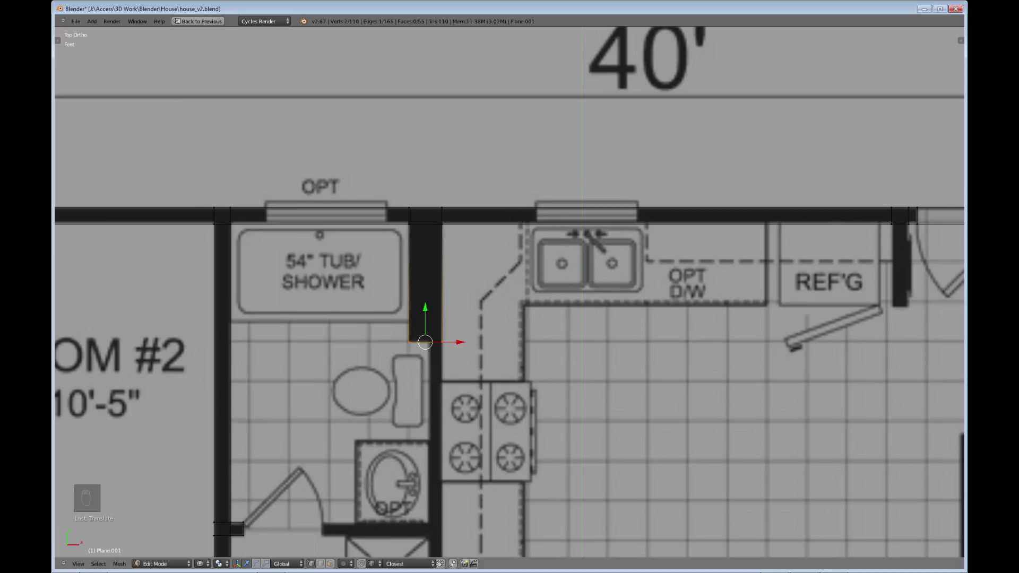
Add a lengthwise loop cut to the thick tub wall, aligned with the bathroom-side face of the narrower kitchen wall
{"action": "key", "text": "ctrl+r"}
{"action": "left_click", "coordinate": [426, 276]}
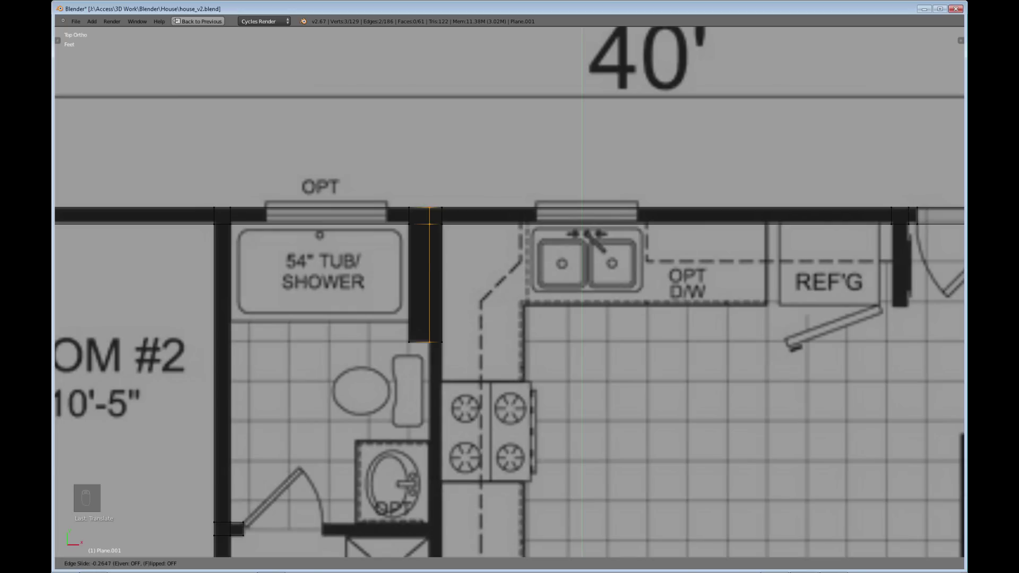
{"action": "left_click", "coordinate": [430, 276]}
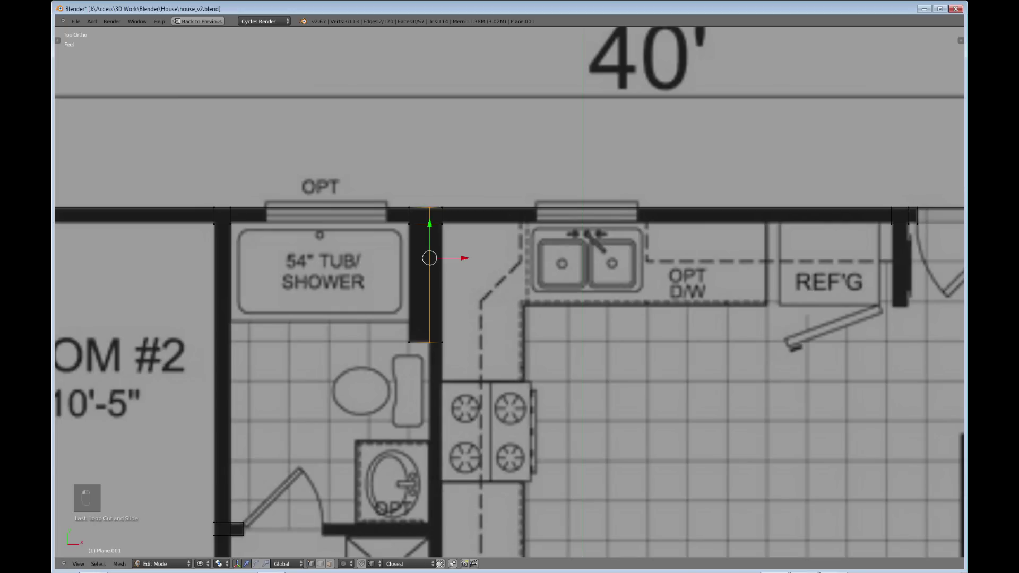
Extrude the narrower bathroom-kitchen wall along Y from the thick section to the bathroom door wall and across that wall's thickness
{"action": "middle_click_drag", "start_coordinate": [429, 275], "coordinate": [415, 179], "text": "shift"}
{"action": "right_click", "coordinate": [427, 245]}
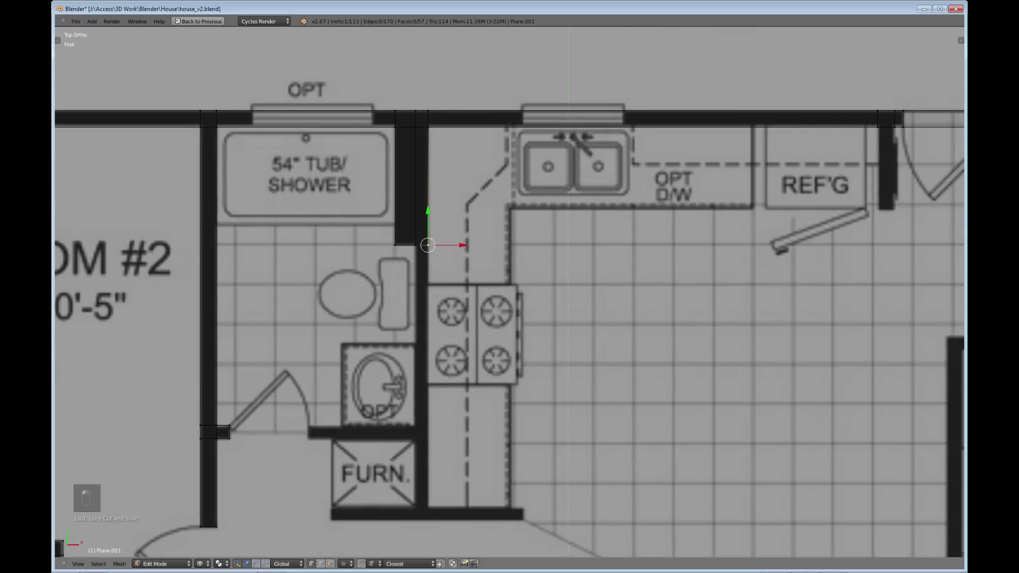
{"action": "key", "text": "b"}
{"action": "left_click_drag", "start_coordinate": [412, 239], "coordinate": [445, 258]}
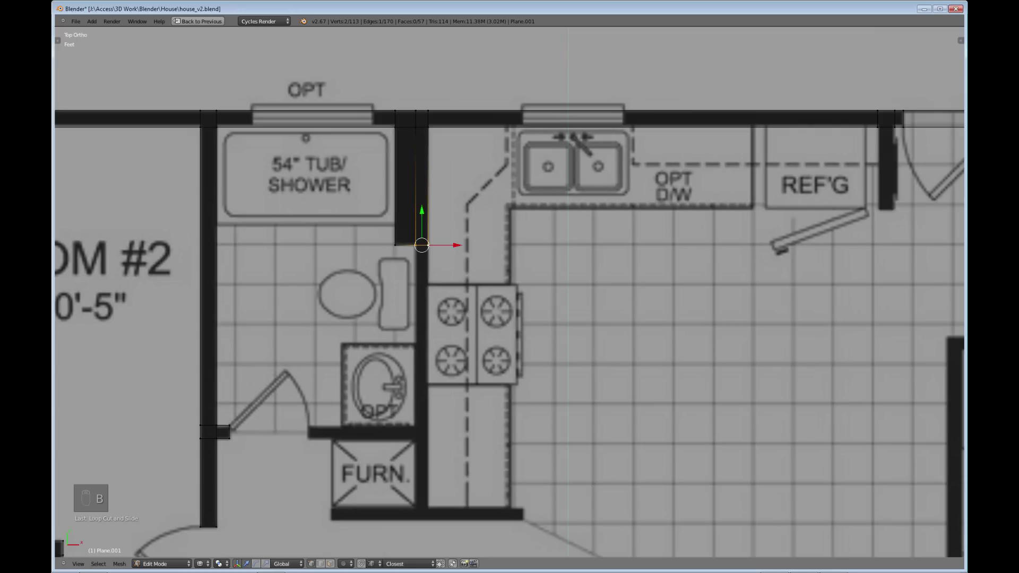
{"action": "key", "text": "e"}
{"action": "key", "text": "e"}
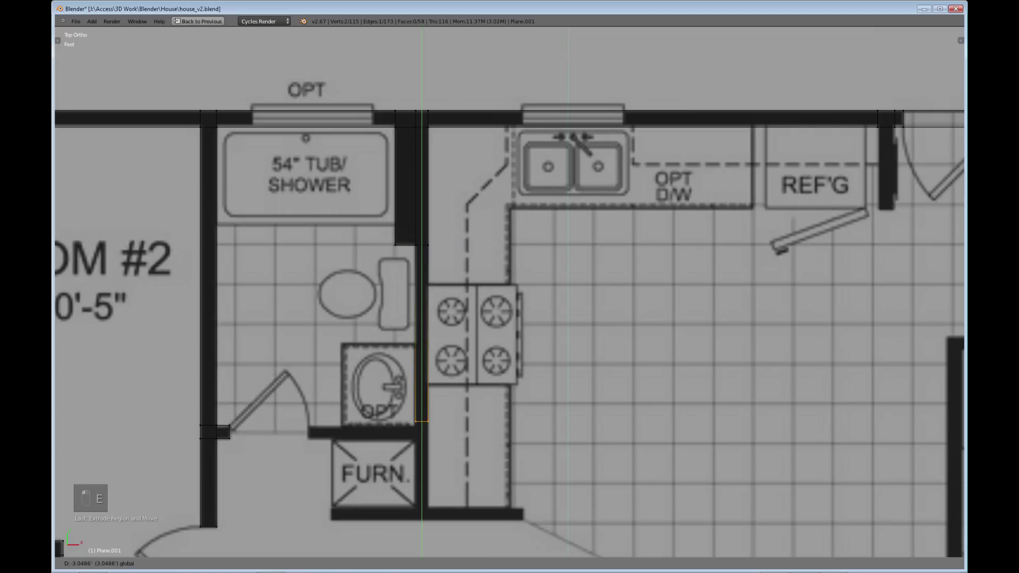
{"action": "key", "text": "Return"}
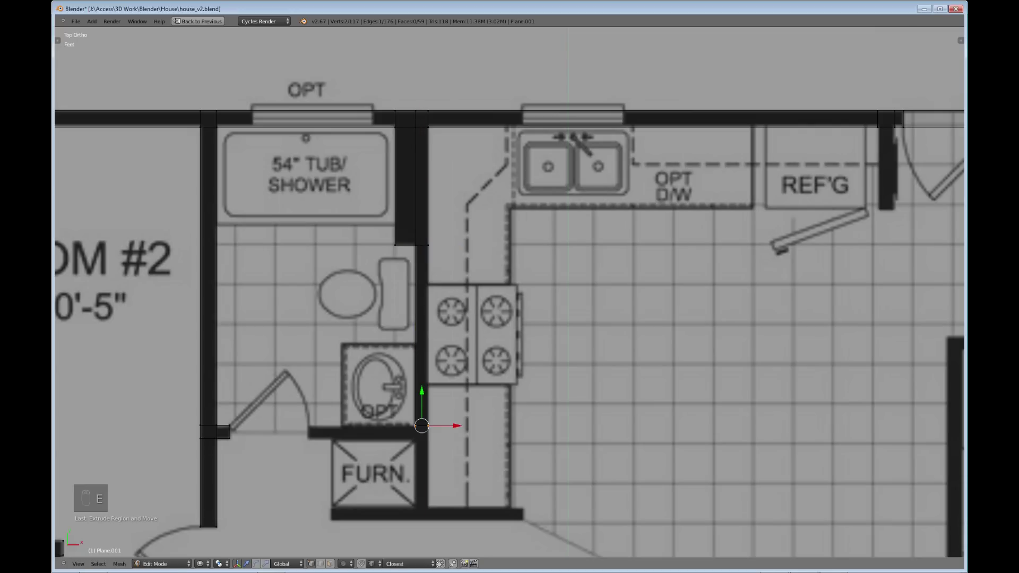
{"action": "key", "text": "e"}
{"action": "key", "text": "Return"}
Extrude the kitchen wall past the furnace along Y to the wall below the furnace and across that wall's thickness
{"action": "key", "text": "e"}
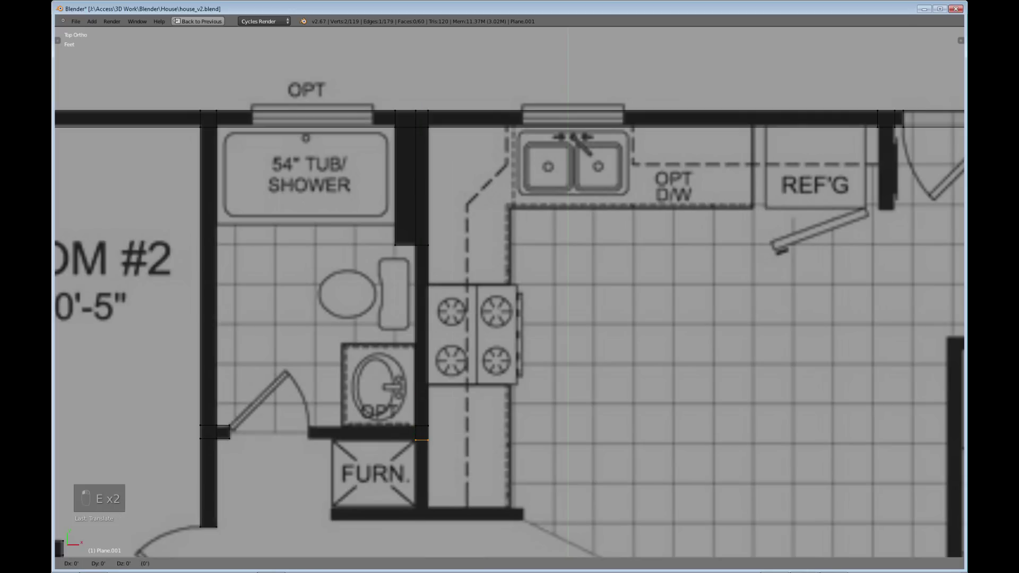
{"action": "key", "text": "Return"}
{"action": "key", "text": "g"}
{"action": "key", "text": "y"}
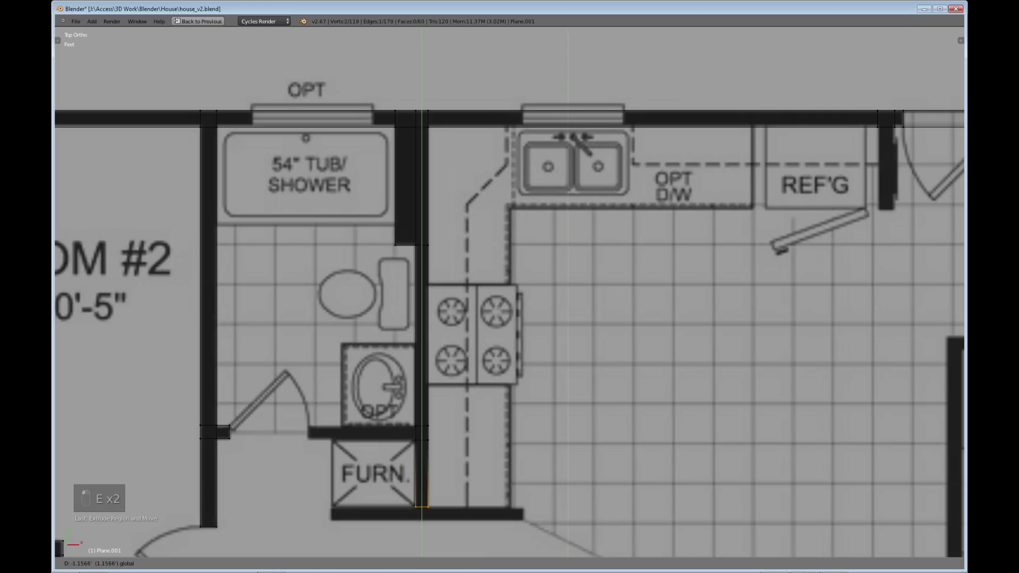
{"action": "key", "text": "Return"}
{"action": "key", "text": "e"}
{"action": "key", "text": "Return"}
{"action": "key", "text": "g"}
{"action": "key", "text": "y"}
{"action": "key", "text": "Return"}
{"action": "key", "text": "e"}
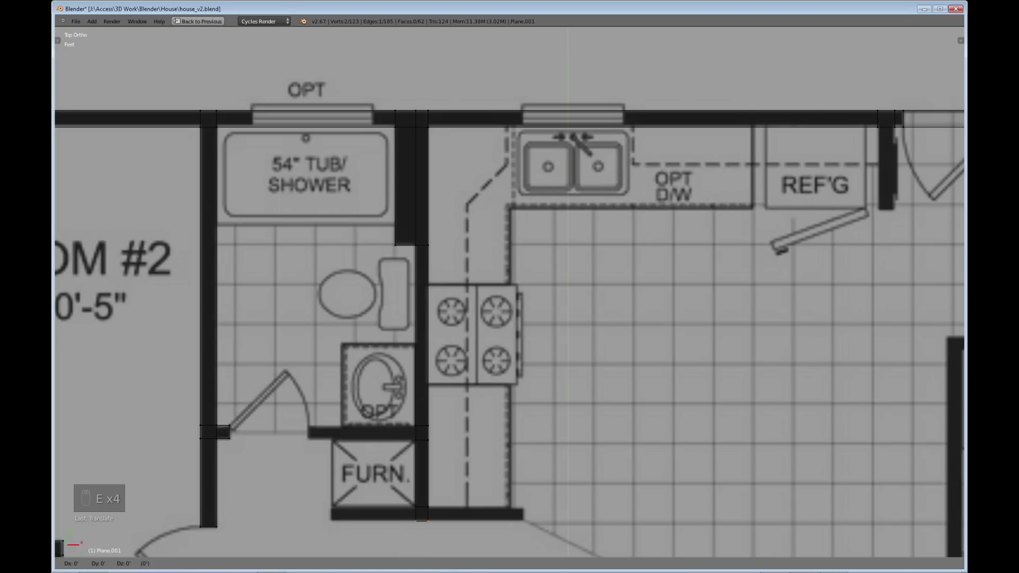
{"action": "key", "text": "Return"}
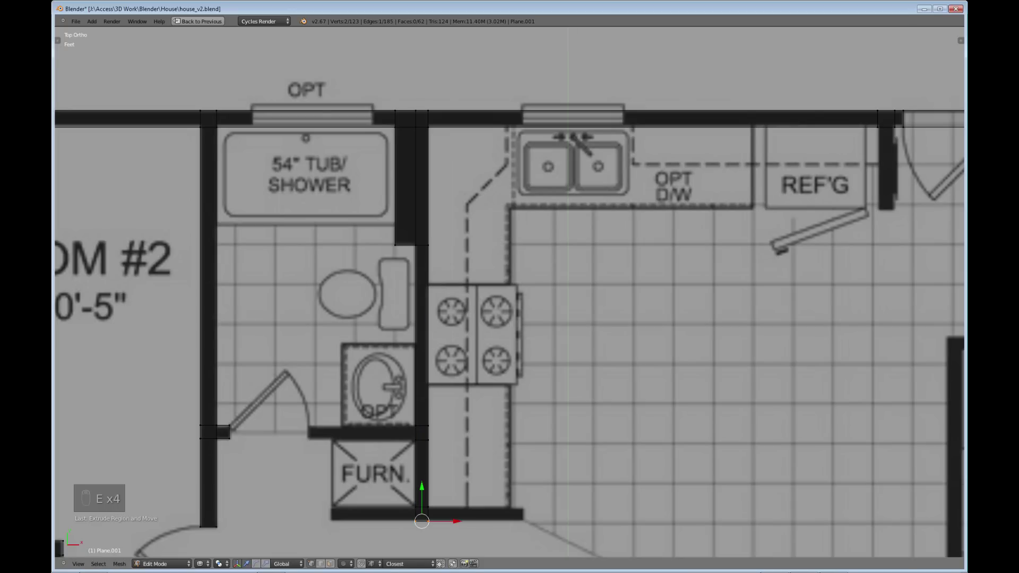
{"action": "key", "text": "ctrl+z"}
Extrude the wall between the bathroom sink and the furnace along X from the kitchen wall to the bathroom door opening
{"action": "left_click", "coordinate": [415, 439]}
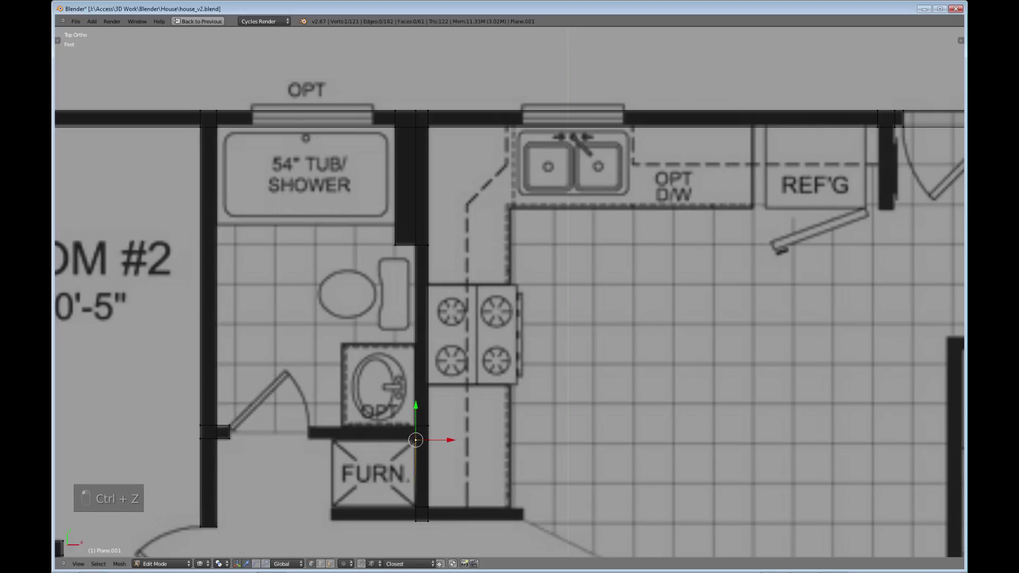
{"action": "key", "text": "b"}
{"action": "left_click_drag", "start_coordinate": [407, 418], "coordinate": [342, 433]}
{"action": "key", "text": "e"}
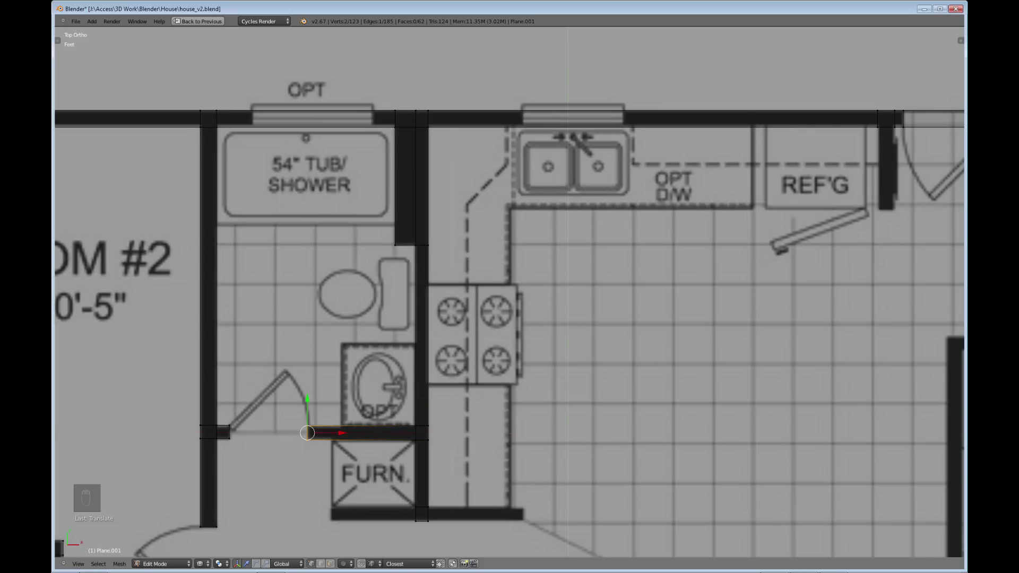
Extrude the wall below the furnace along X from the kitchen wall to its end at the furnace's outer side
{"action": "key", "text": "b"}
{"action": "left_click_drag", "start_coordinate": [408, 498], "coordinate": [419, 522]}
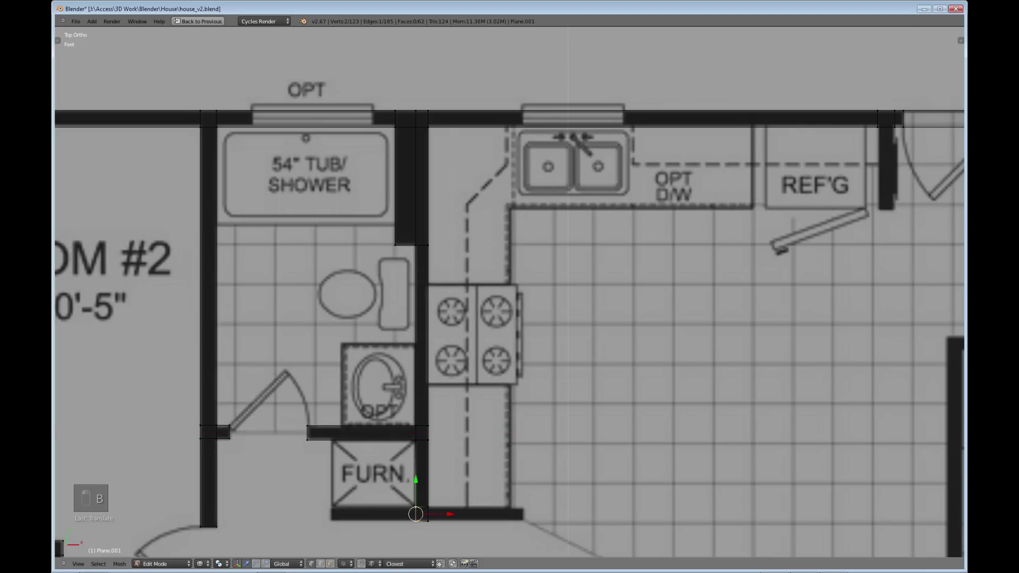
{"action": "key", "text": "e"}
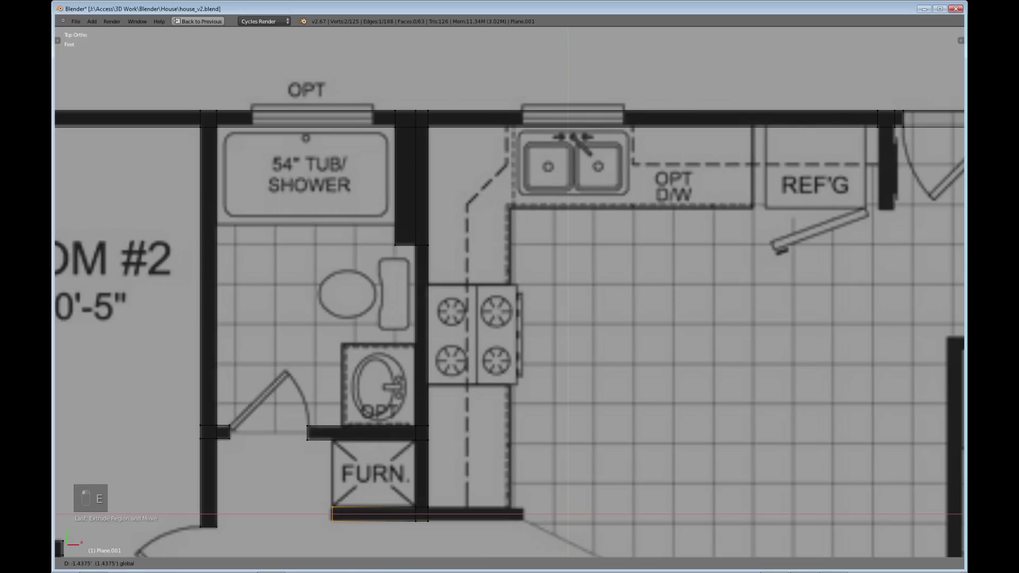
{"action": "left_click", "coordinate": [332, 514]}
Extrude the opposite side of the wall below the furnace along X to its end beneath the kitchen counter
{"action": "right_click", "coordinate": [428, 521]}
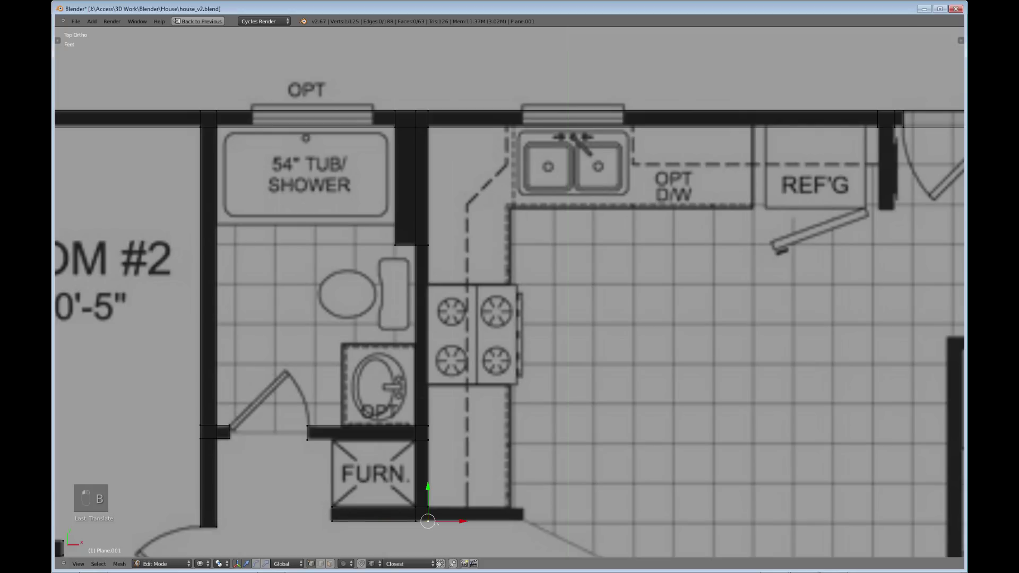
{"action": "right_click", "coordinate": [427, 507], "text": "shift"}
{"action": "key", "text": "e"}
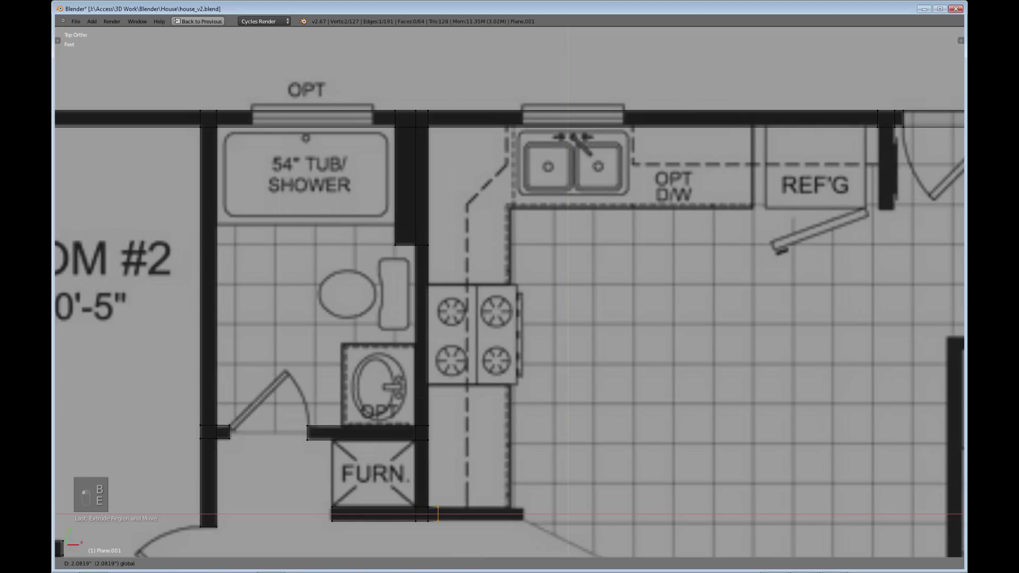
{"action": "left_click", "coordinate": [524, 514]}
Extrude the short wall between the refrigerator and the exterior door along Y from the exterior wall to its free end
{"action": "middle_click_drag", "start_coordinate": [523, 514], "coordinate": [478, 529], "text": "shift"}
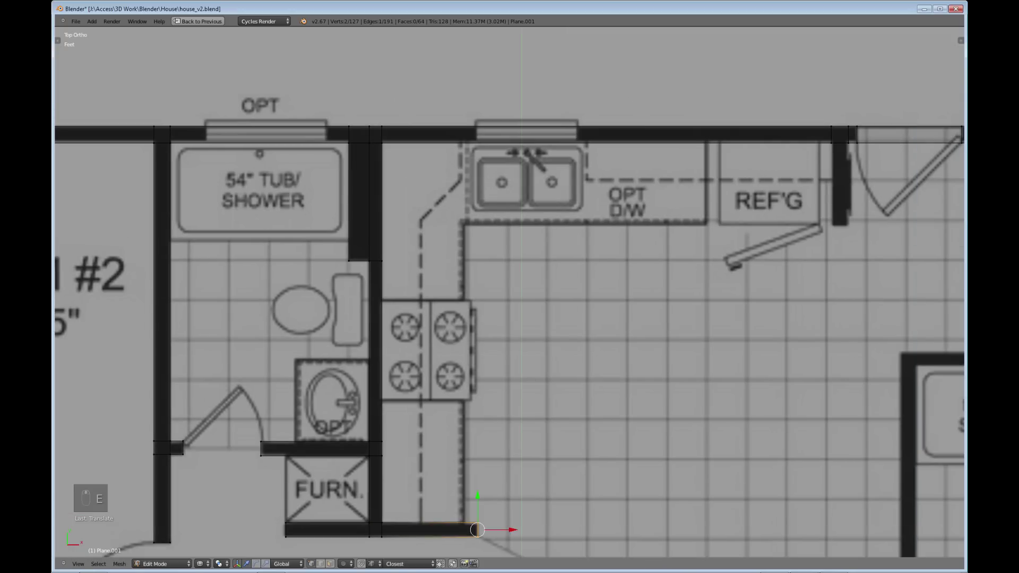
{"action": "middle_click_drag", "start_coordinate": [831, 143], "coordinate": [393, 253], "text": "shift"}
{"action": "right_click", "coordinate": [393, 253]}
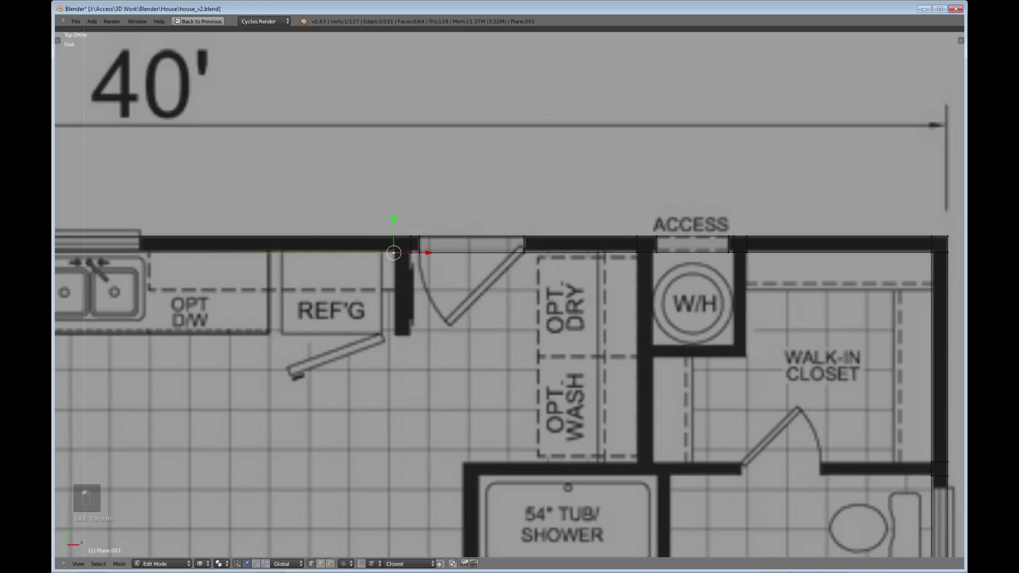
{"action": "key", "text": "b"}
{"action": "left_click_drag", "start_coordinate": [406, 247], "coordinate": [416, 259]}
{"action": "key", "text": "e"}
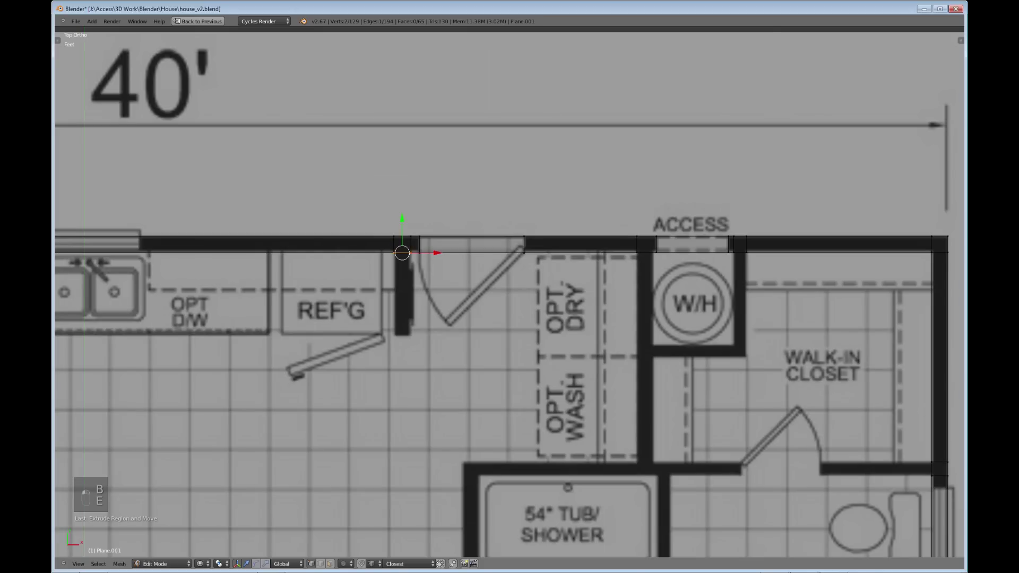
{"action": "left_click_drag", "start_coordinate": [403, 218], "coordinate": [402, 303]}
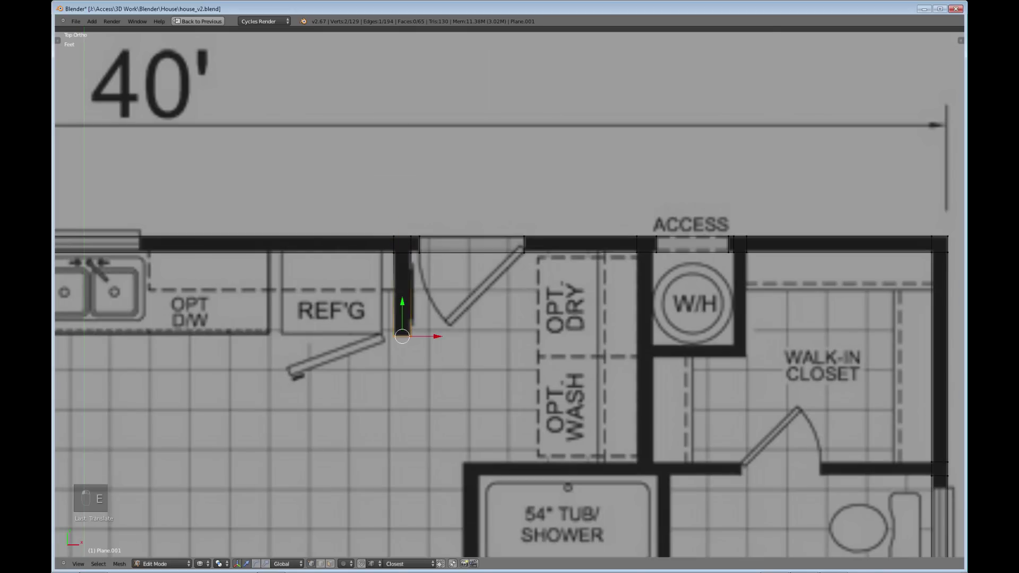
Extrude the wall between the laundry and water heater along Y from the exterior wall to the water-heater closet's lower wall
{"action": "middle_click_drag", "start_coordinate": [401, 336], "coordinate": [202, 369], "text": "shift"}
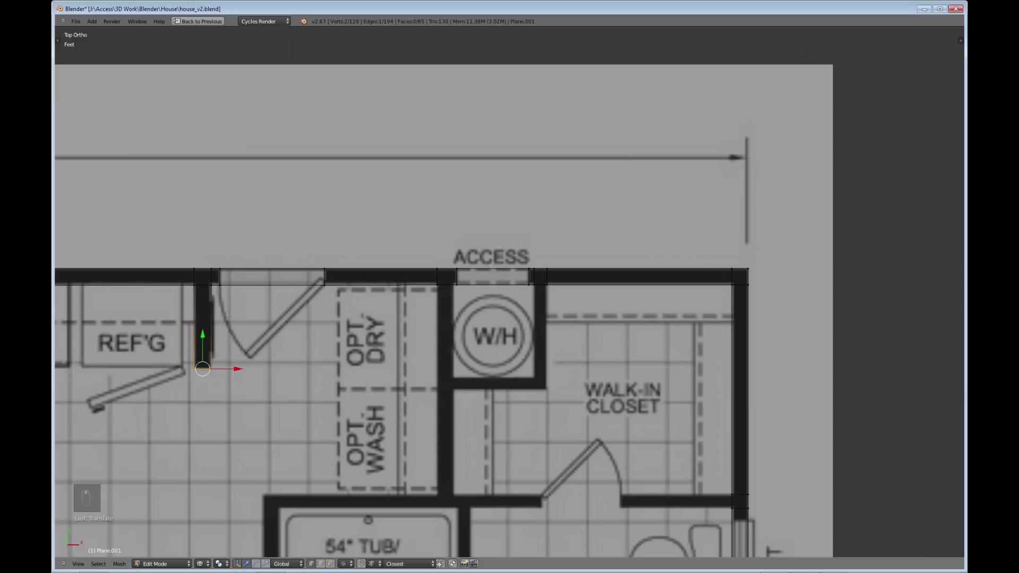
{"action": "scroll", "coordinate": [509, 292], "scroll_direction": "up", "scroll_amount": 3, "text": "ctrl"}
{"action": "right_click", "coordinate": [385, 285]}
{"action": "key", "text": "b"}
{"action": "left_click_drag", "start_coordinate": [378, 279], "coordinate": [411, 293]}
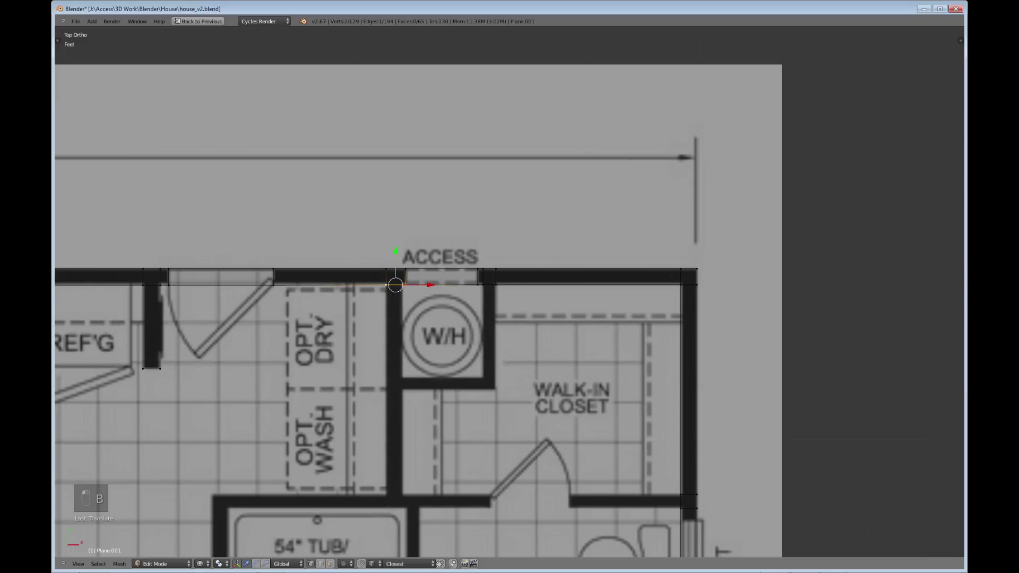
{"action": "key", "text": "e"}
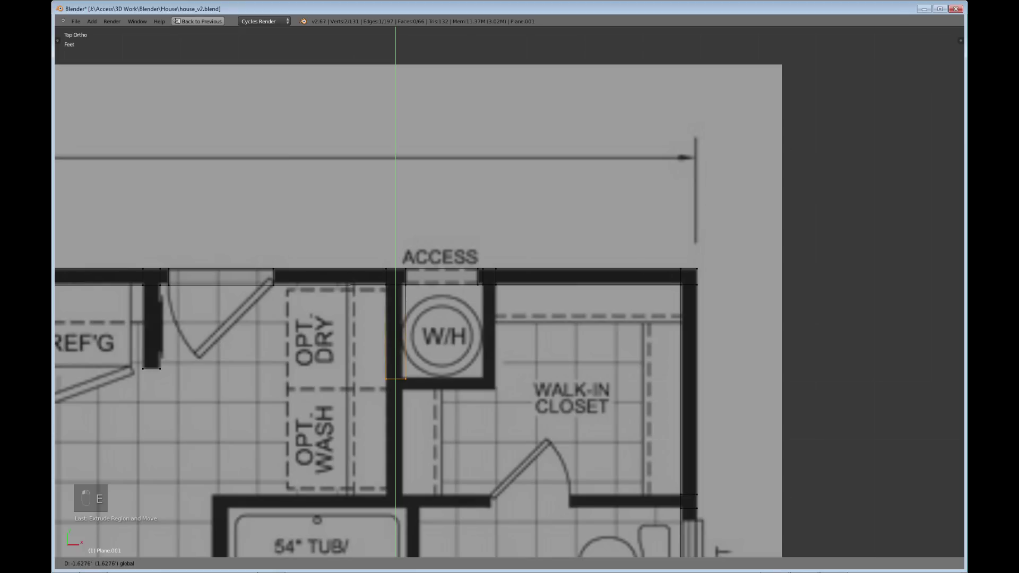
{"action": "left_click", "coordinate": [395, 379]}
Continue extruding the laundry wall along Y past the water-heater closet to the tub wall and across that wall's thickness
{"action": "key", "text": "e"}
{"action": "left_click_drag", "start_coordinate": [395, 344], "coordinate": [396, 459]}
{"action": "key", "text": "e"}
{"action": "middle_click_drag", "start_coordinate": [395, 459], "coordinate": [433, 236], "text": "shift"}
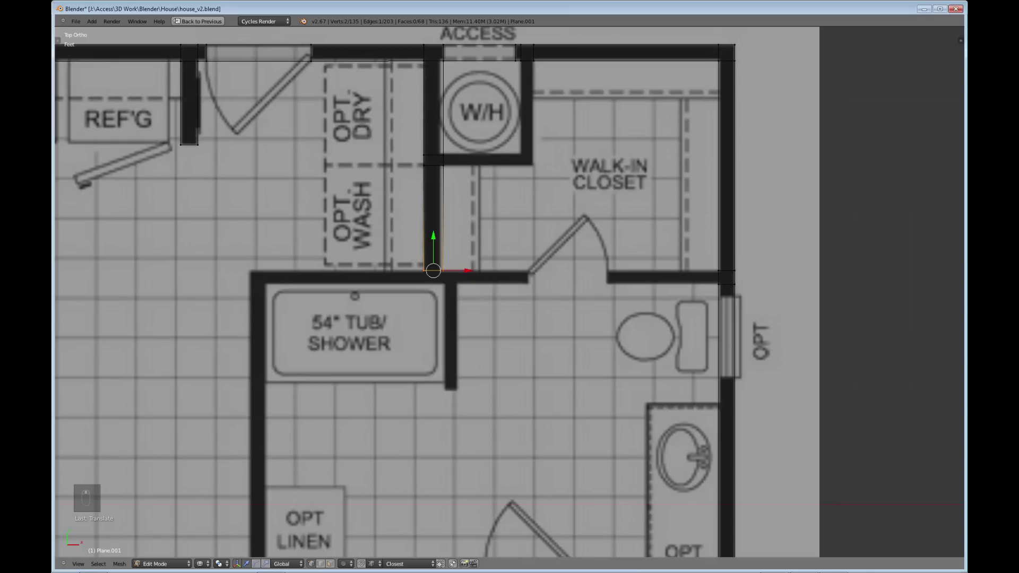
{"action": "key", "text": "e"}
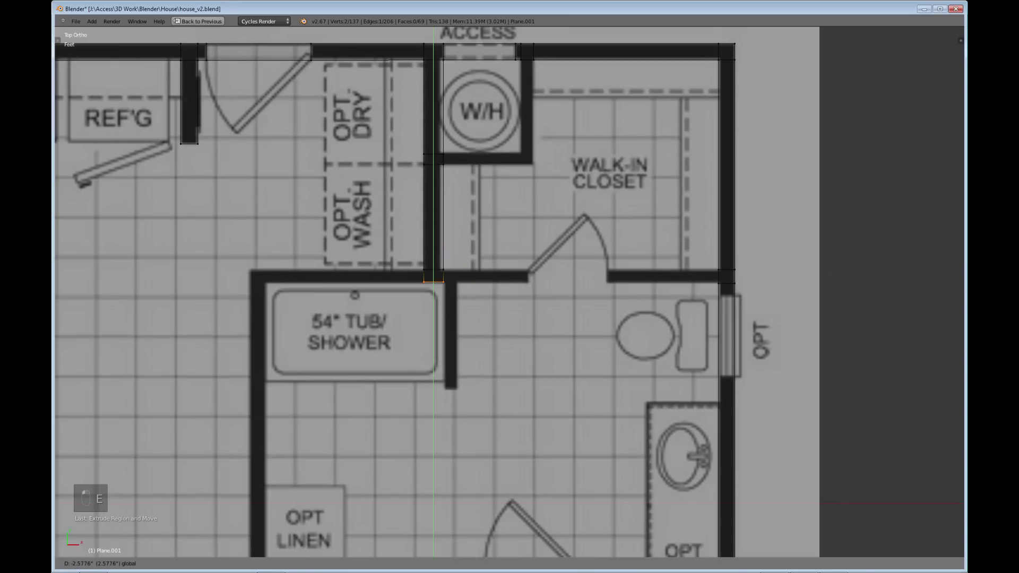
{"action": "left_click_drag", "start_coordinate": [433, 247], "coordinate": [433, 248]}
Extrude the water-heater closet's lower wall along X from the laundry wall to its side wall and across that wall's thickness
{"action": "middle_click_drag", "start_coordinate": [433, 283], "coordinate": [423, 348], "text": "shift"}
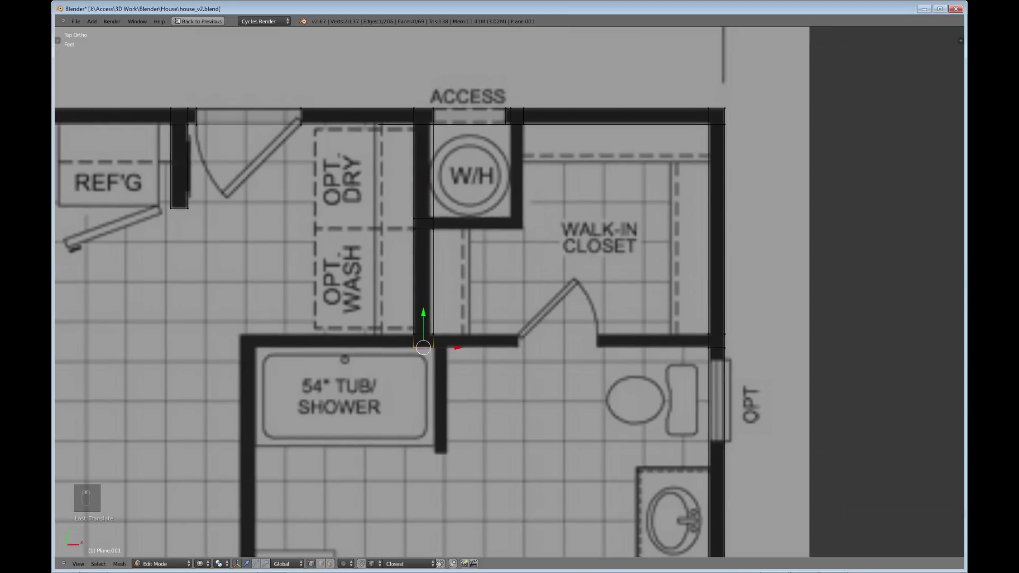
{"action": "middle_click_drag", "start_coordinate": [432, 291], "coordinate": [357, 395], "text": "shift"}
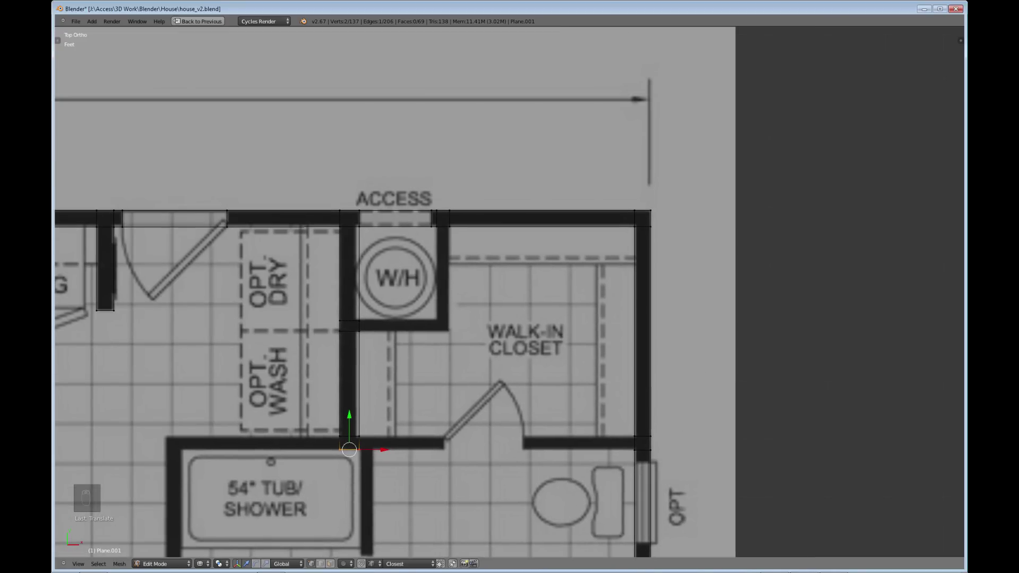
{"action": "right_click", "coordinate": [359, 320]}
{"action": "key", "text": "b"}
{"action": "left_click_drag", "start_coordinate": [354, 308], "coordinate": [370, 348]}
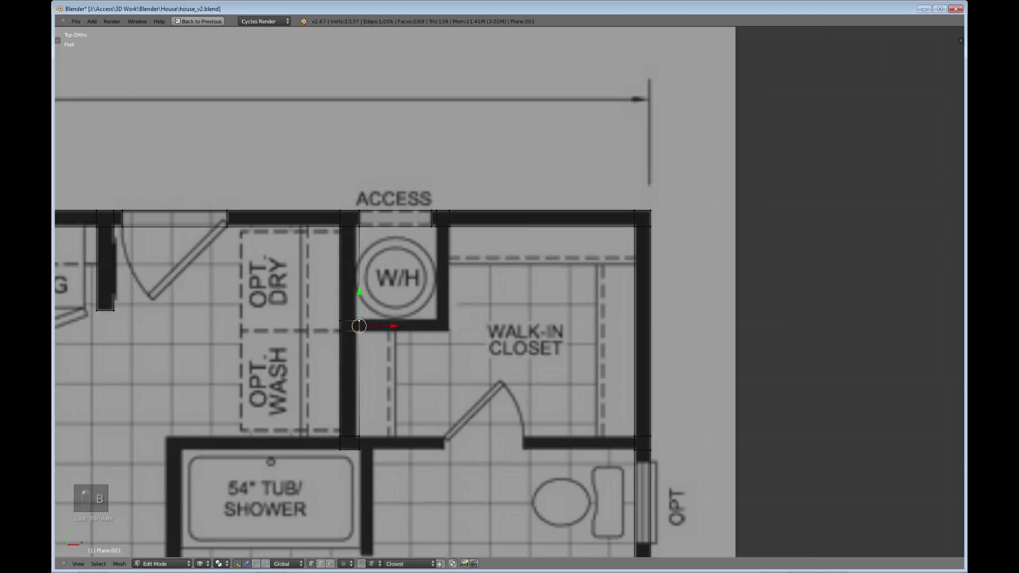
{"action": "key", "text": "e"}
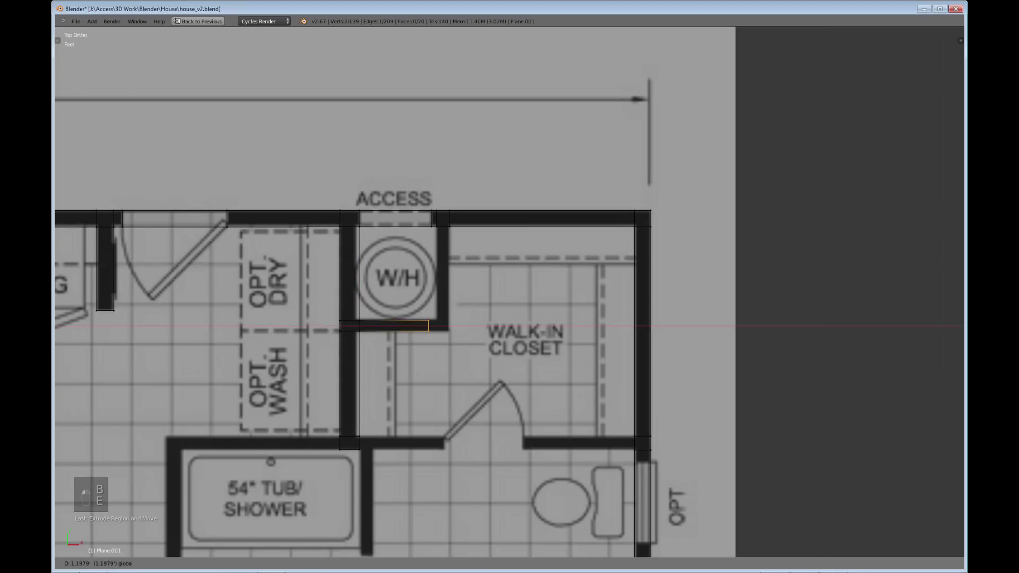
{"action": "left_click", "coordinate": [436, 326]}
{"action": "key", "text": "e"}
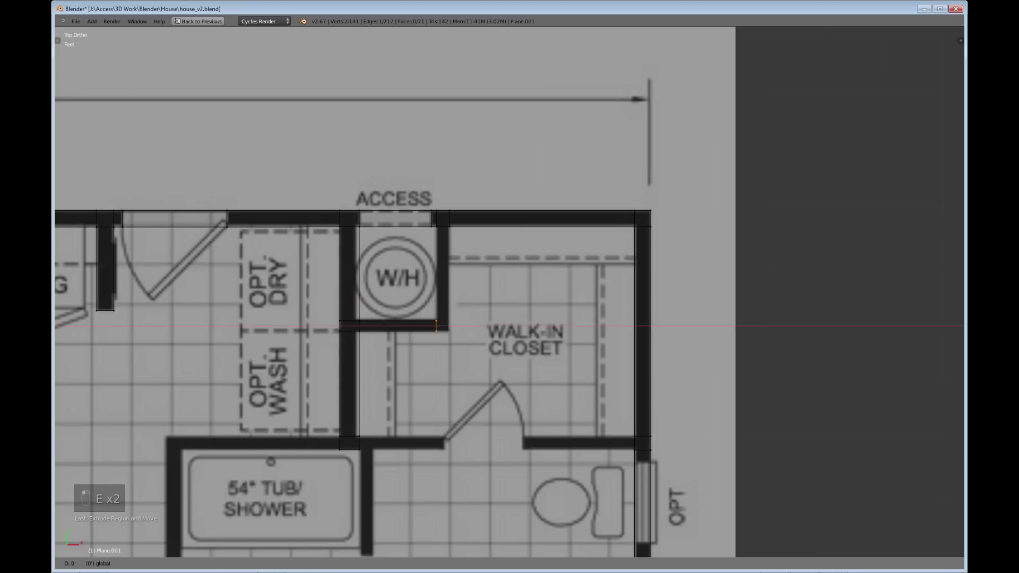
{"action": "left_click", "coordinate": [448, 326]}
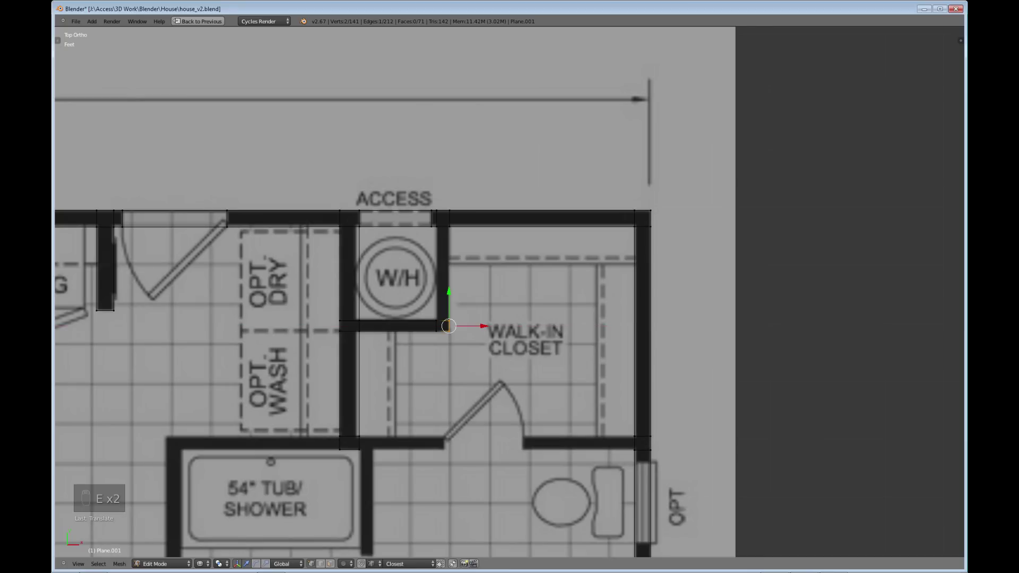
{"action": "key", "text": "e"}
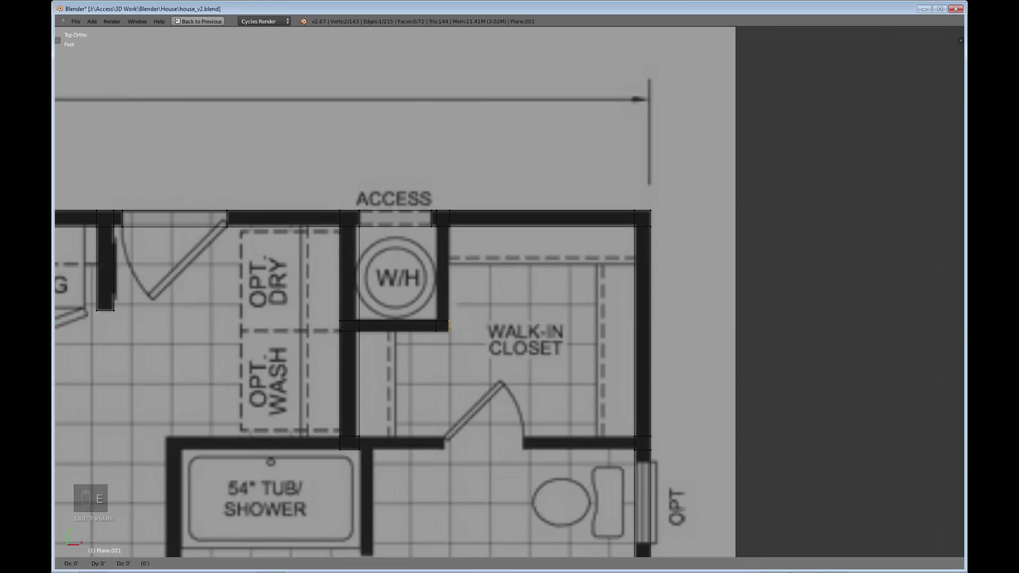
{"action": "key", "text": "Escape"}
{"action": "key", "text": "ctrl+z"}
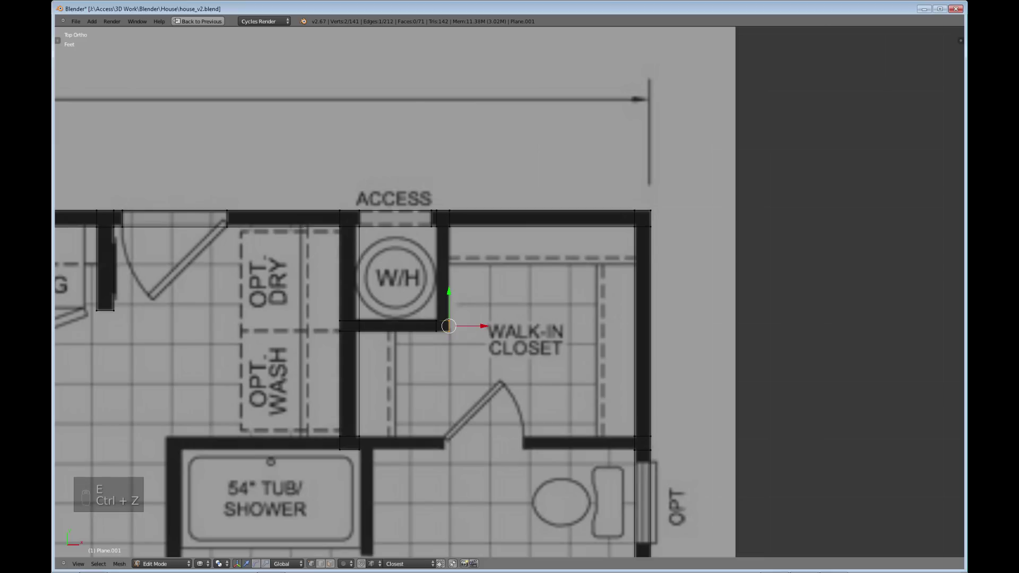
Select the inner exterior-wall vertices where the side wall between the water heater and the walk-in closet begins
{"action": "middle_click_drag", "start_coordinate": [450, 326], "coordinate": [451, 378], "text": "shift"}
{"action": "right_click", "coordinate": [452, 280]}
{"action": "key", "text": "b"}
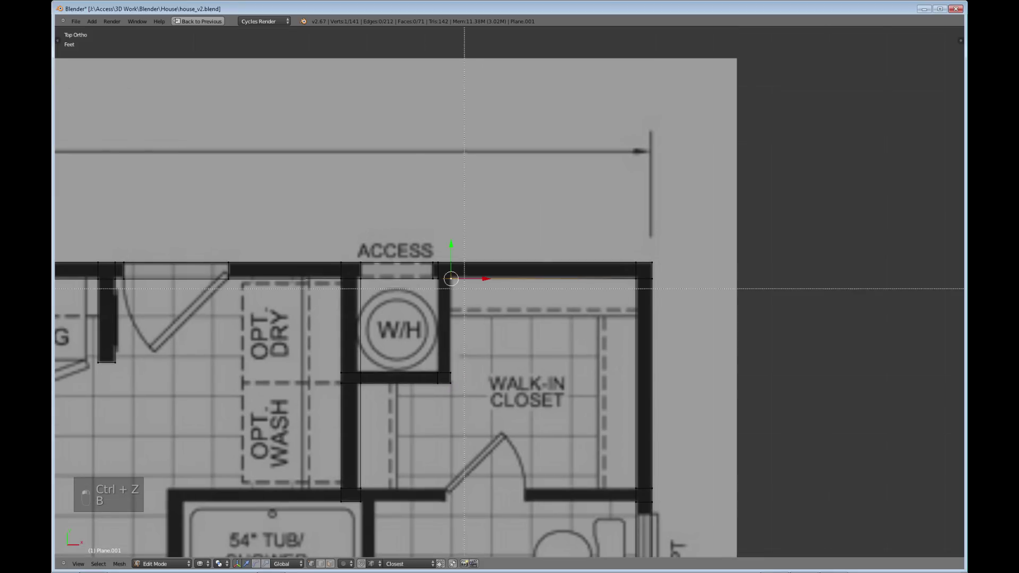
{"action": "left_click_drag", "start_coordinate": [464, 289], "coordinate": [435, 274]}
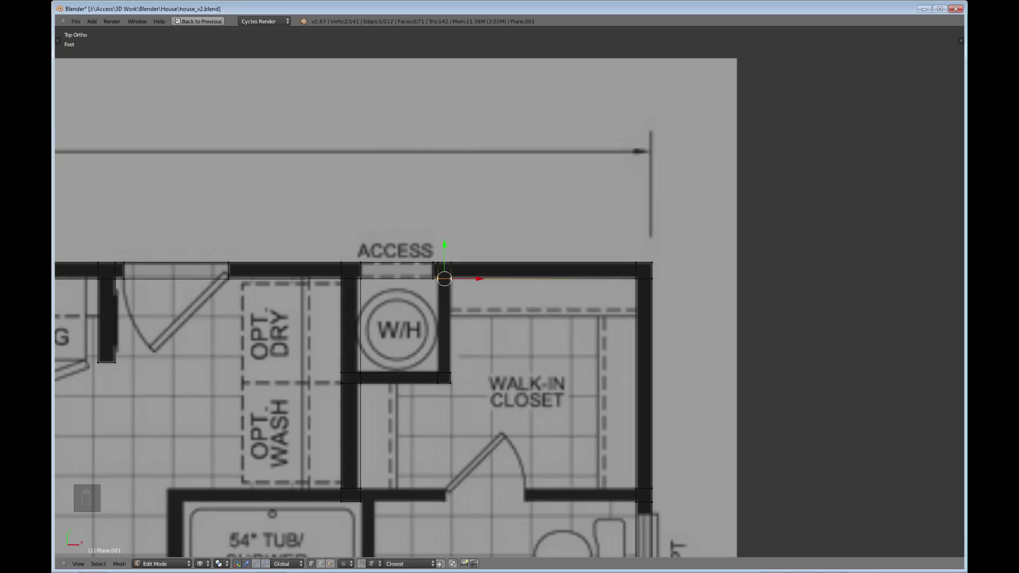
{"action": "scroll", "coordinate": [435, 274], "scroll_direction": "up", "scroll_amount": 1}
{"action": "scroll", "coordinate": [556, 481], "scroll_direction": "up", "scroll_amount": 2}
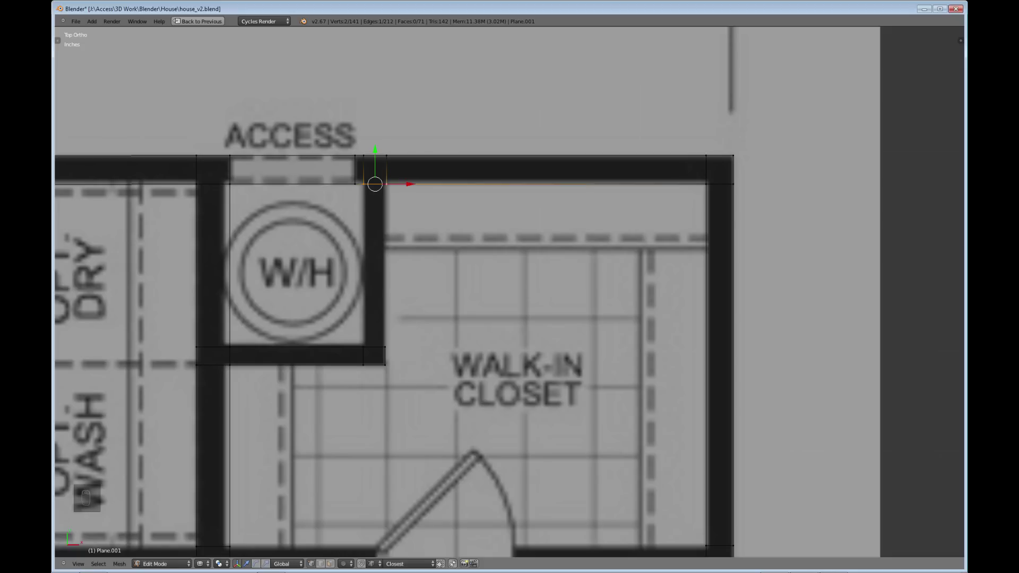
{"action": "middle_click_drag", "start_coordinate": [510, 291], "coordinate": [511, 358], "text": "shift"}
{"action": "left_click", "coordinate": [376, 217]}
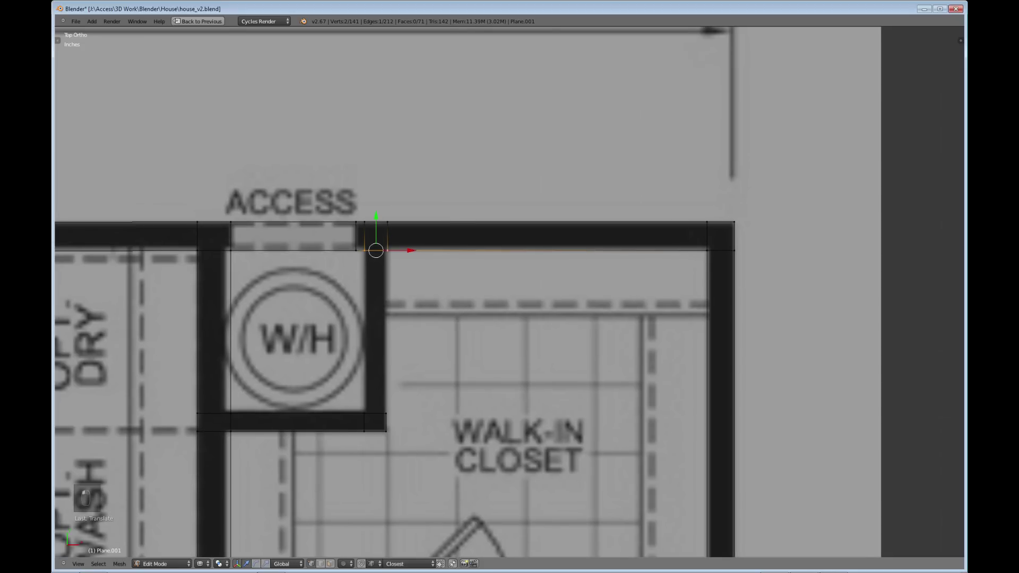
{"action": "right_click", "coordinate": [365, 250]}
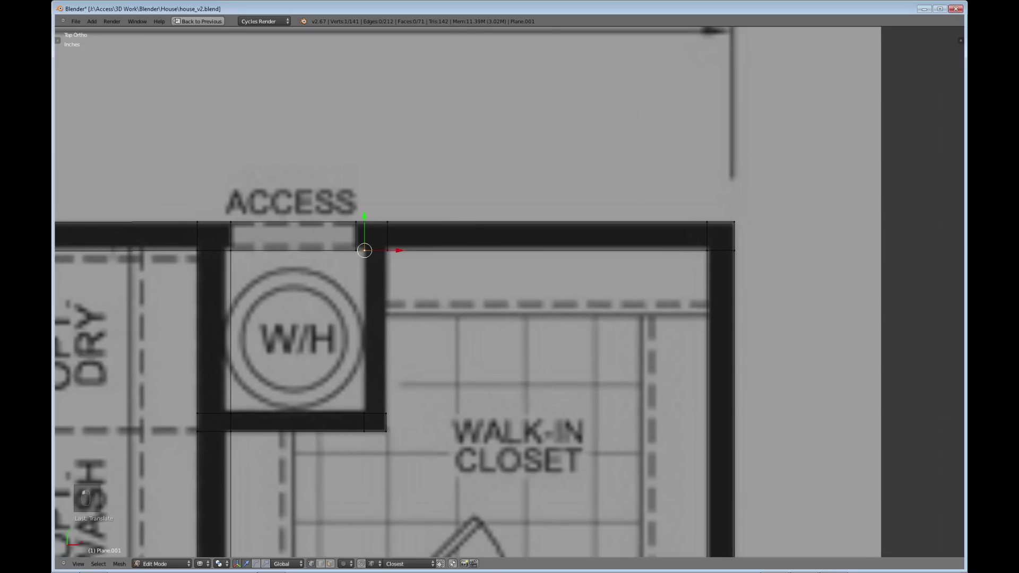
Extrude the exterior-wall vertex on the walk-in closet side and merge it At Last into the water-heater closet's outer corner
{"action": "right_click", "coordinate": [388, 251]}
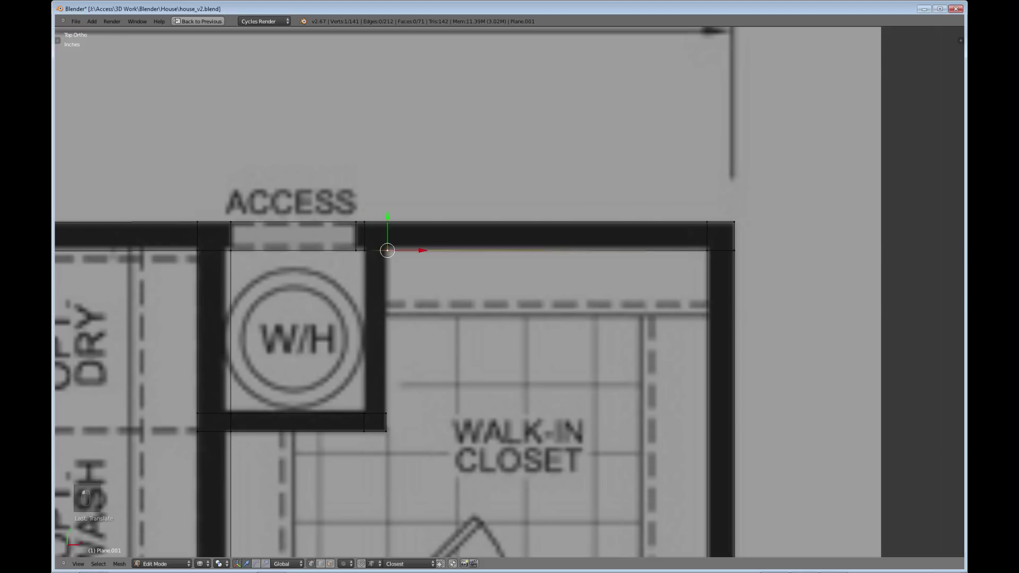
{"action": "middle_click_drag", "start_coordinate": [388, 251], "coordinate": [392, 223], "text": "shift"}
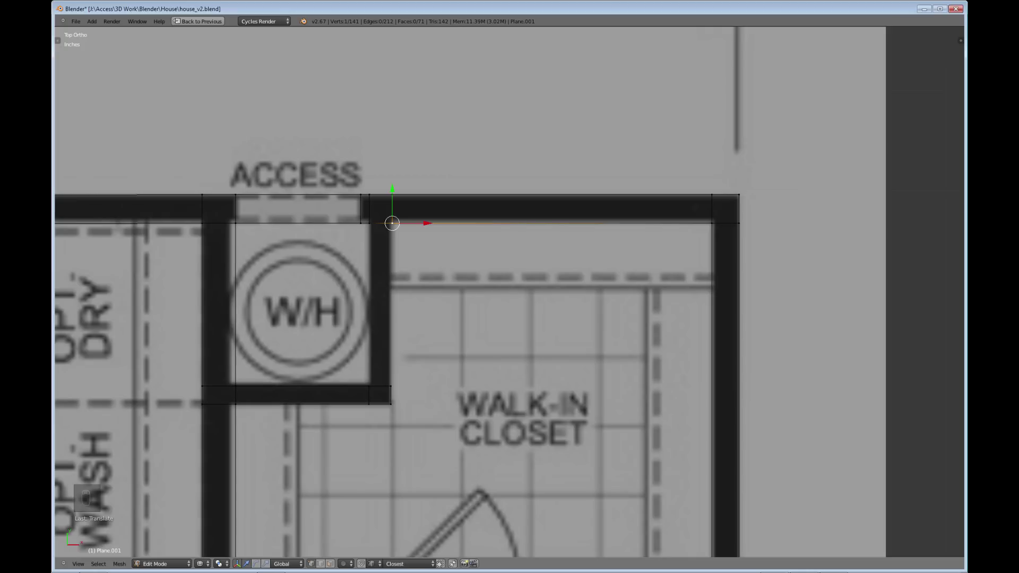
{"action": "key", "text": "e"}
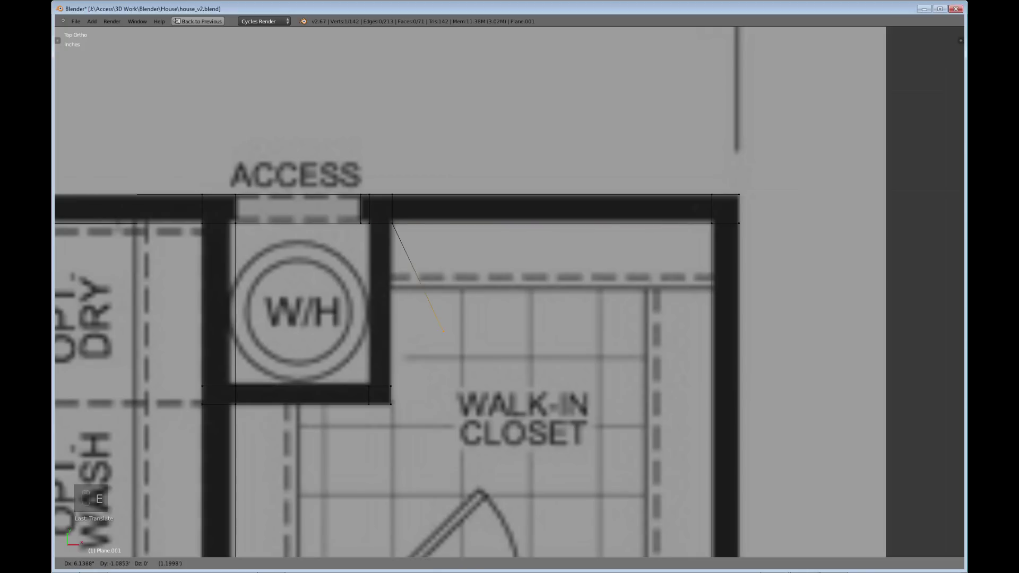
{"action": "key", "text": "Return"}
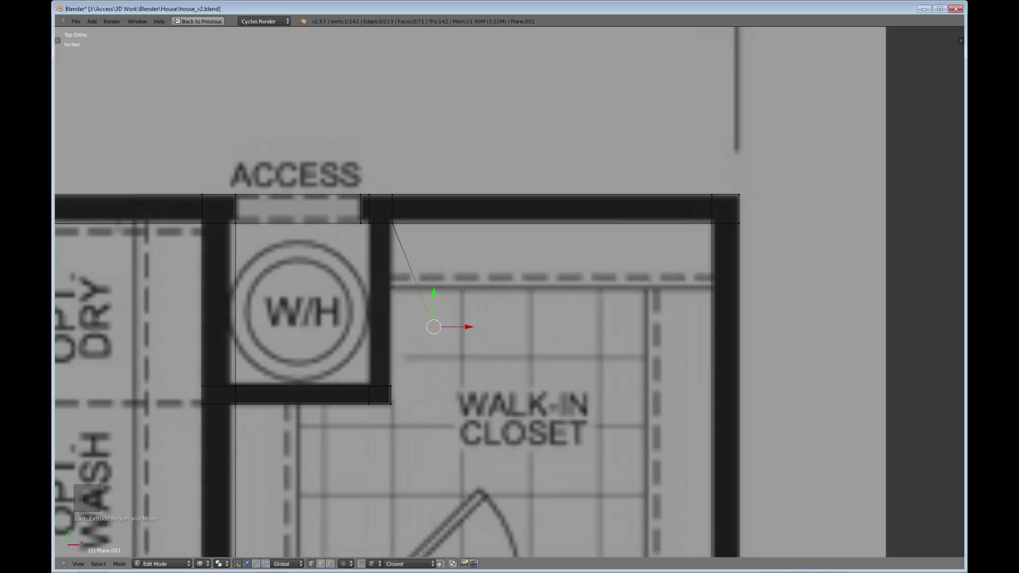
{"action": "right_click", "coordinate": [391, 387], "text": "shift"}
{"action": "key", "text": "alt+m"}
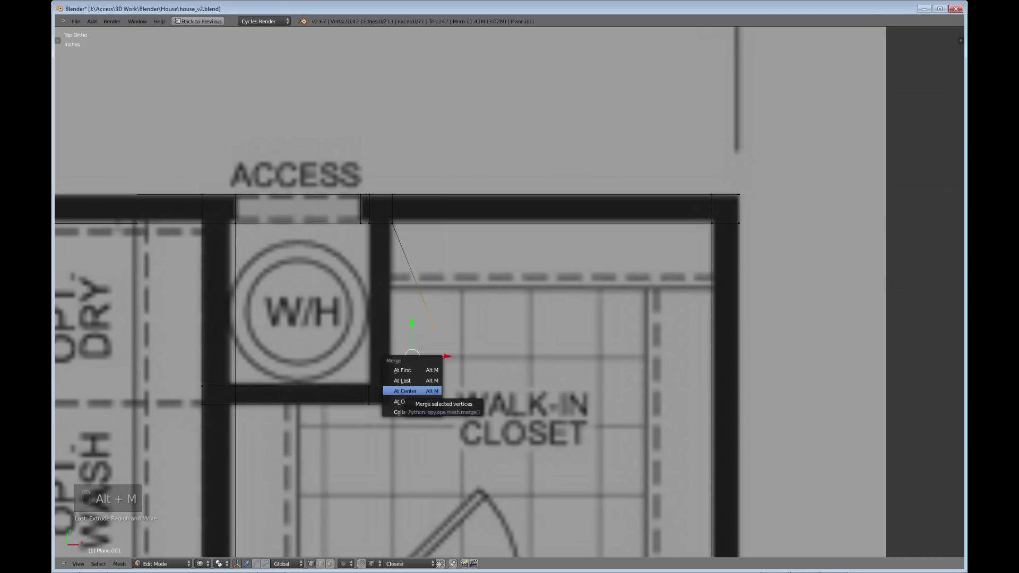
{"action": "left_click", "coordinate": [402, 380]}
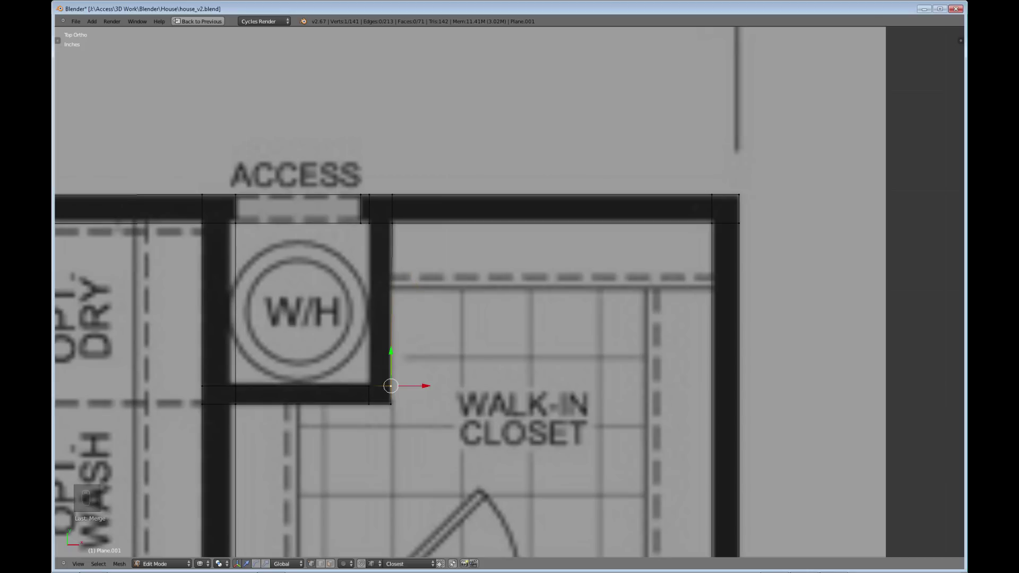
Extrude the exterior-wall vertex on the water-heater side and merge it At Last into the water-heater closet's inner corner
{"action": "right_click", "coordinate": [370, 223]}
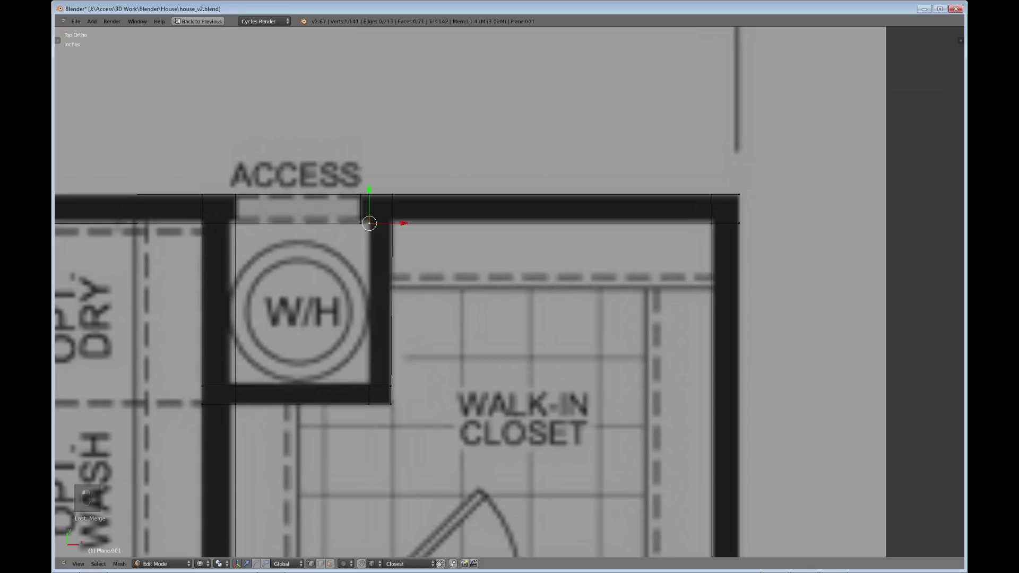
{"action": "key", "text": "e"}
{"action": "key", "text": "Return"}
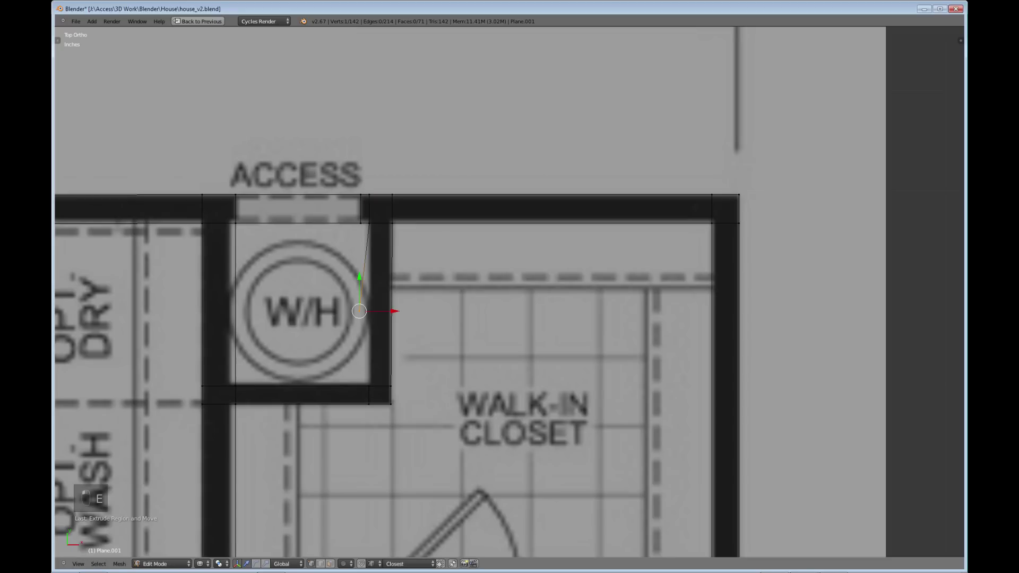
{"action": "right_click", "coordinate": [369, 385], "text": "shift"}
{"action": "key", "text": "alt+m"}
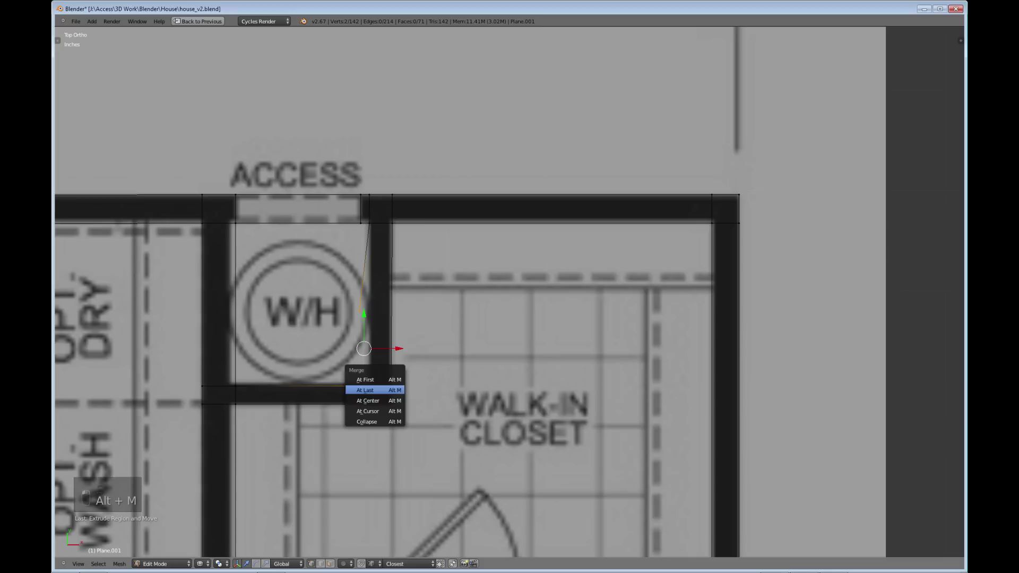
{"action": "key", "text": "Return"}
Extrude the end edge of the laundry wall junction along X to the walk-in closet's door opening
{"action": "scroll", "coordinate": [509, 291], "scroll_direction": "down", "scroll_amount": 2}
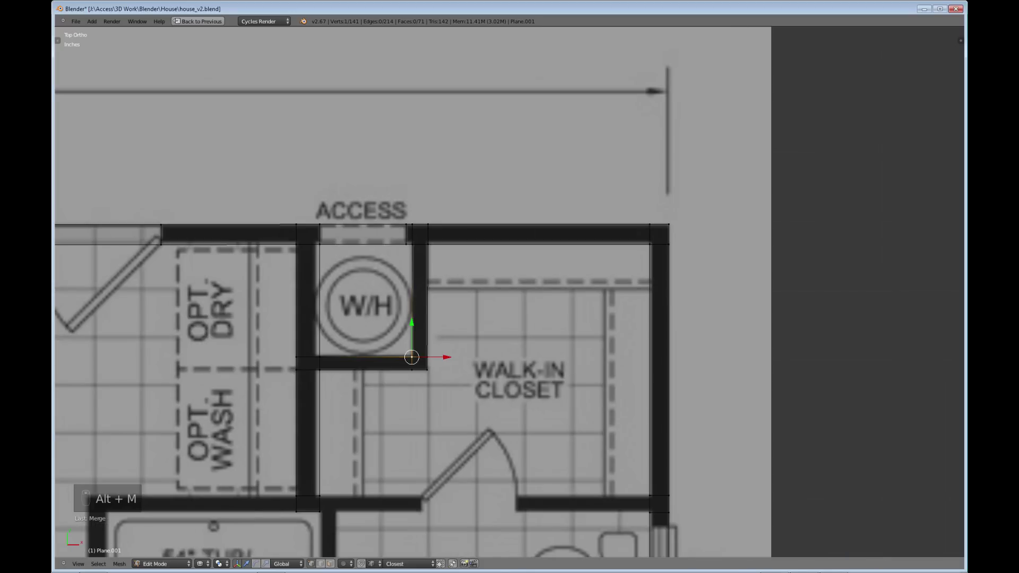
{"action": "middle_click_drag", "start_coordinate": [411, 357], "coordinate": [485, 158], "text": "shift"}
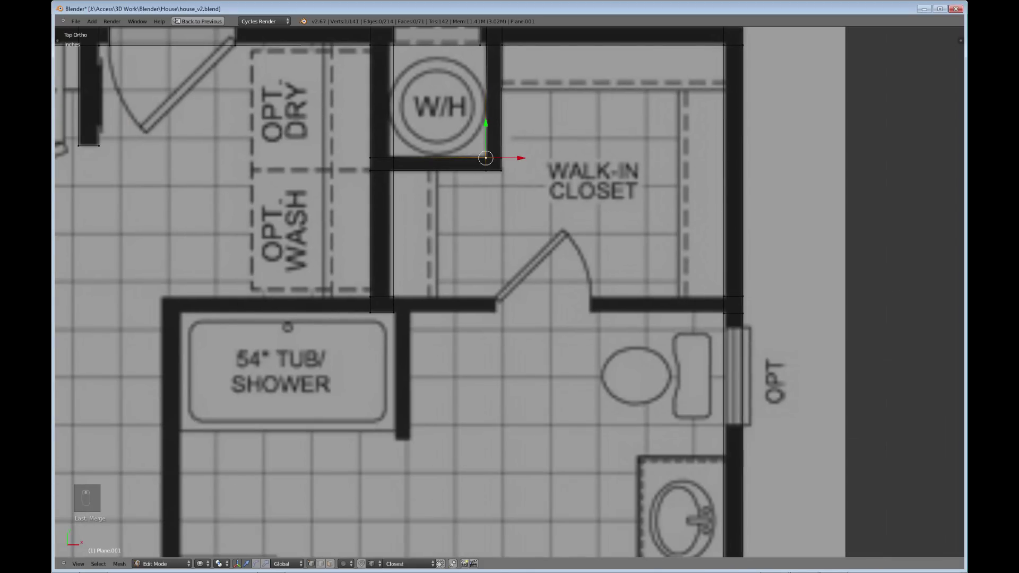
{"action": "scroll", "coordinate": [510, 292], "scroll_direction": "up", "scroll_amount": 3}
{"action": "right_click", "coordinate": [309, 300]}
{"action": "key", "text": "b"}
{"action": "left_click_drag", "start_coordinate": [294, 289], "coordinate": [343, 314]}
{"action": "key", "text": "e"}
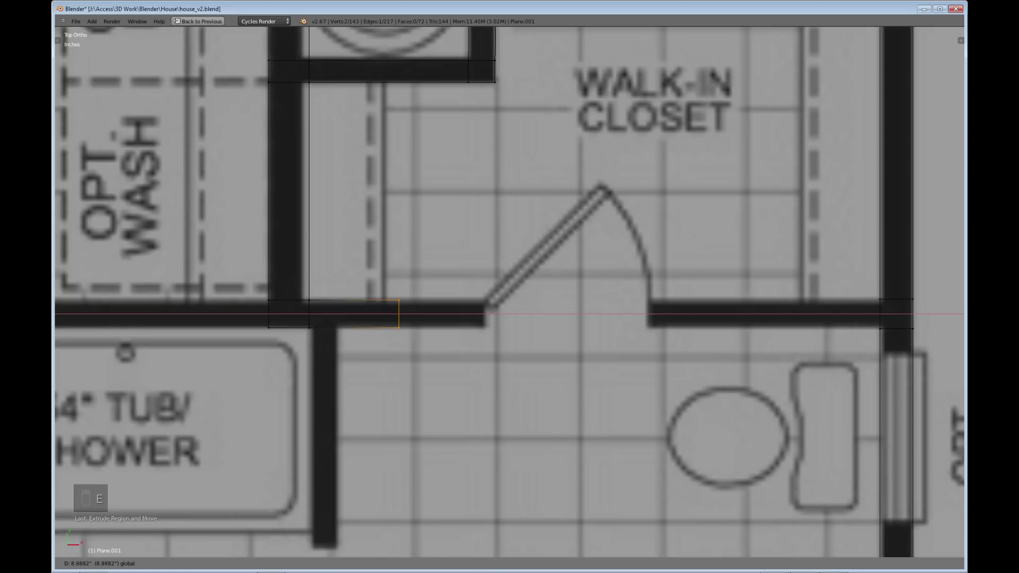
{"action": "left_click_drag", "start_coordinate": [432, 314], "coordinate": [521, 314]}
Move the new wall's end edge back along X to the tub's side wall, and extrude it again to the walk-in closet door opening
{"action": "right_click", "coordinate": [309, 328]}
{"action": "key", "text": "b"}
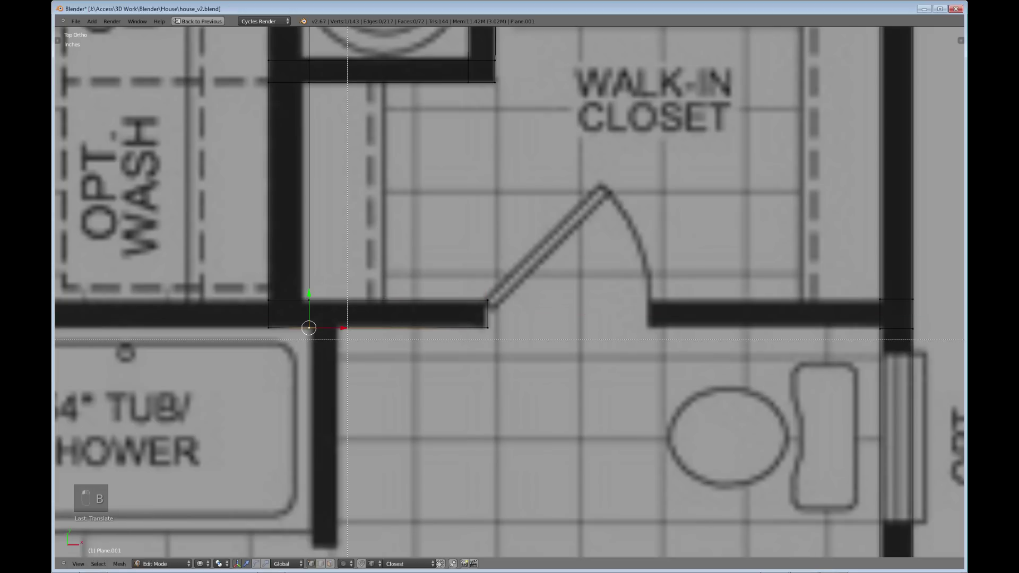
{"action": "left_click_drag", "start_coordinate": [347, 339], "coordinate": [347, 340]}
{"action": "right_click", "coordinate": [487, 300]}
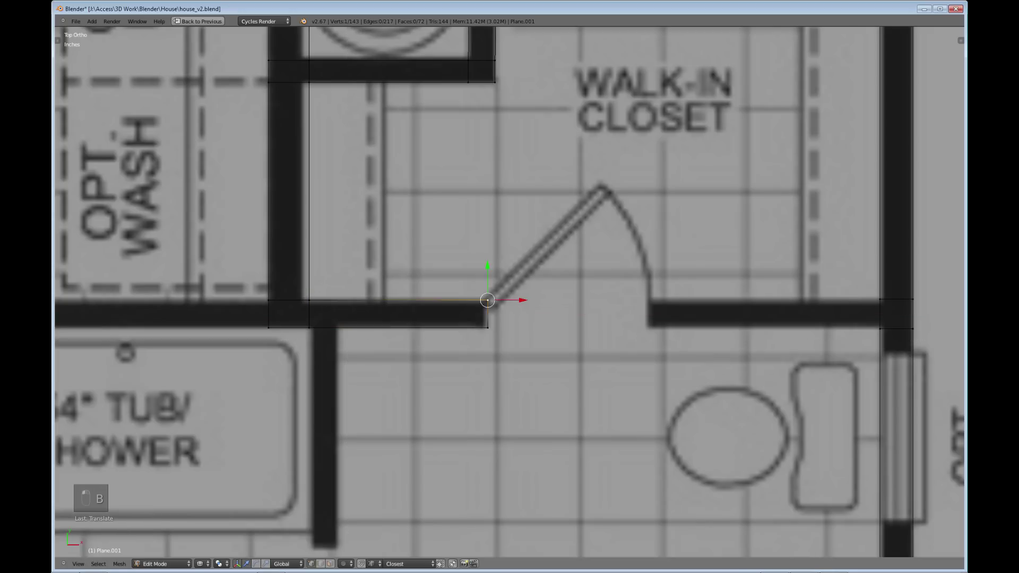
{"action": "key", "text": "b"}
{"action": "left_click_drag", "start_coordinate": [475, 318], "coordinate": [501, 340]}
{"action": "left_click_drag", "start_coordinate": [523, 313], "coordinate": [523, 314]}
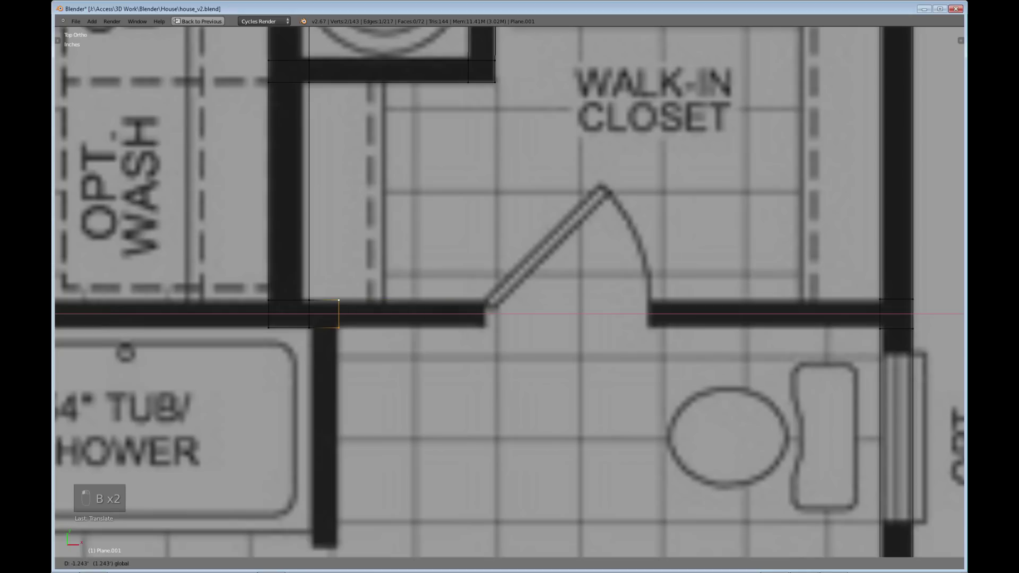
{"action": "left_click_drag", "start_coordinate": [375, 313], "coordinate": [375, 313]}
{"action": "key", "text": "e"}
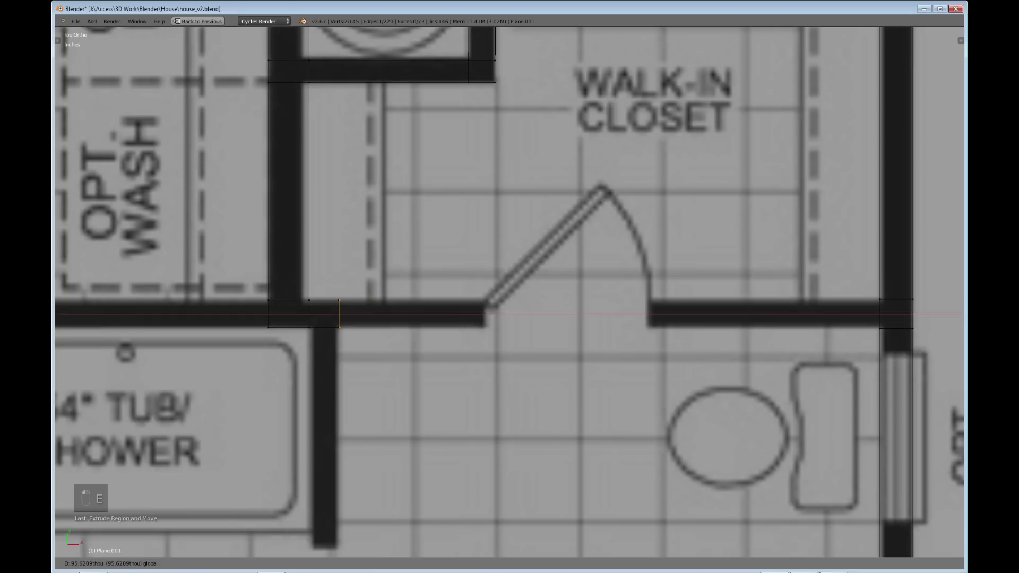
{"action": "left_click", "coordinate": [487, 314]}
Extrude the short side wall between the tub and the toilet area along Y to its drawn end
{"action": "right_click", "coordinate": [309, 327]}
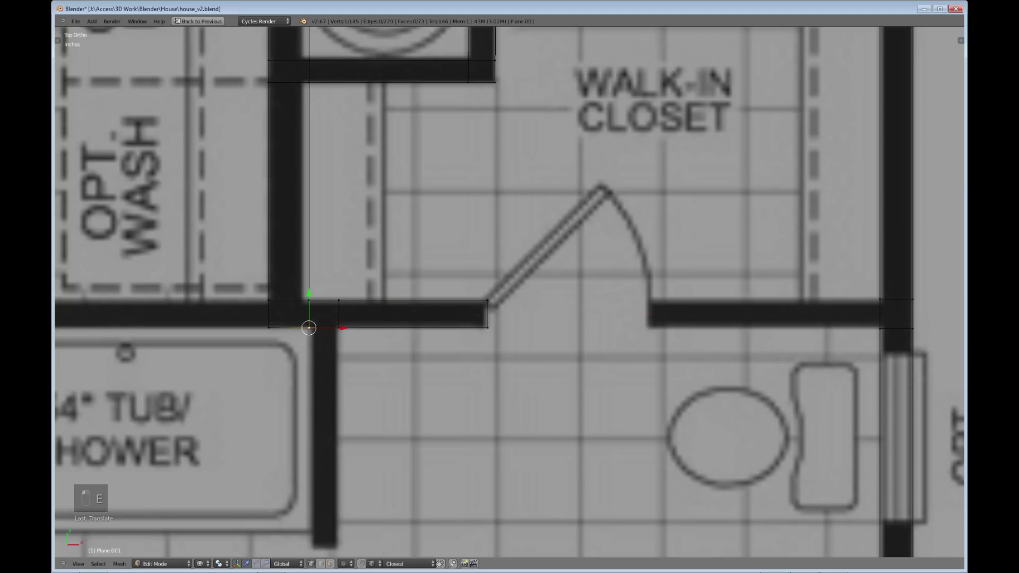
{"action": "key", "text": "b"}
{"action": "left_click_drag", "start_coordinate": [307, 321], "coordinate": [351, 342]}
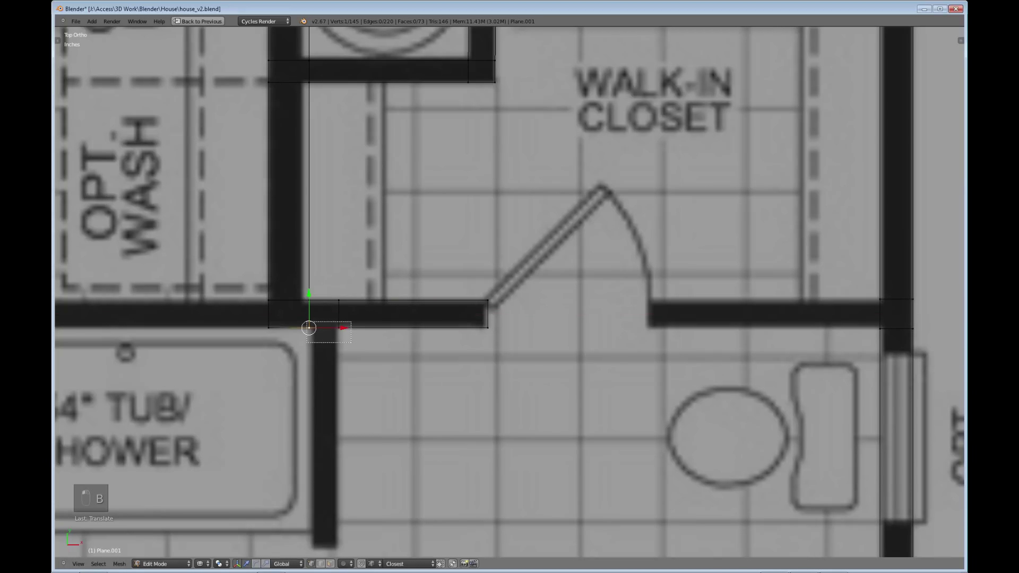
{"action": "key", "text": "e"}
{"action": "left_click_drag", "start_coordinate": [323, 295], "coordinate": [324, 548]}
Extrude the wall between the laundry and the tub along X to the bathroom's outer side wall and across that wall's thickness
{"action": "key", "text": "b"}
{"action": "left_click_drag", "start_coordinate": [256, 284], "coordinate": [279, 337]}
{"action": "middle_click_drag", "start_coordinate": [278, 337], "coordinate": [622, 352], "text": "shift"}
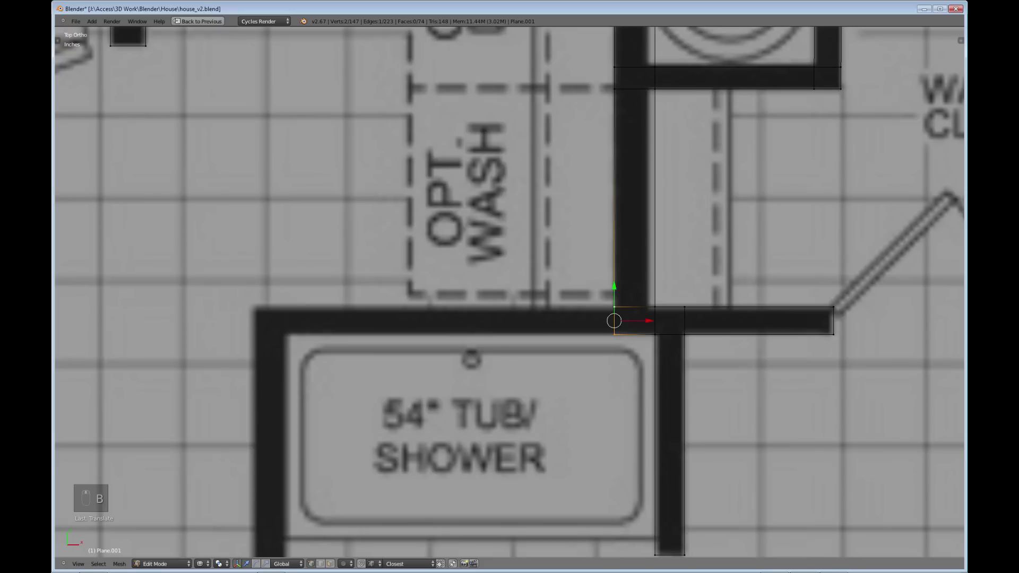
{"action": "key", "text": "e"}
{"action": "key", "text": "x"}
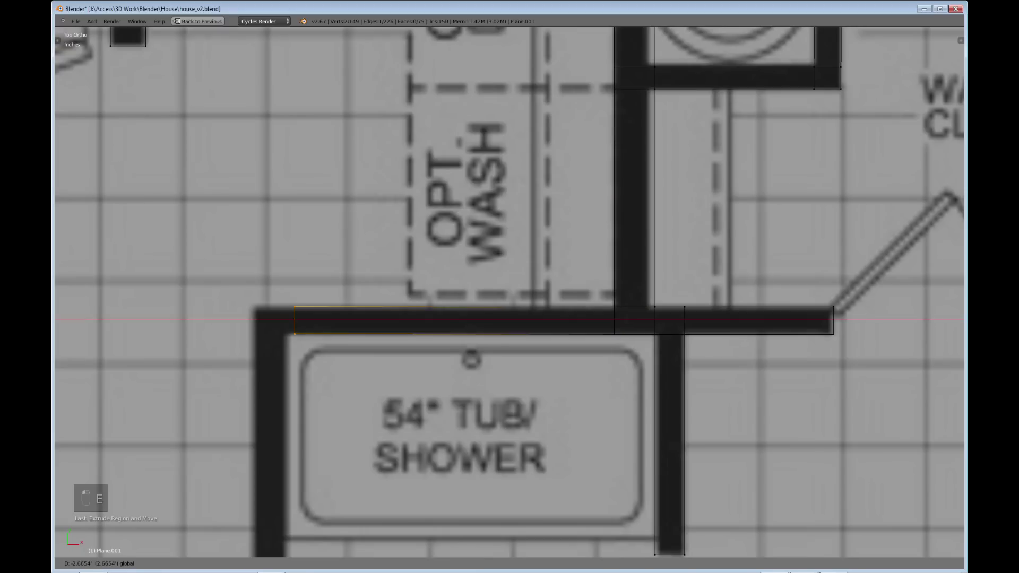
{"action": "key", "text": "Return"}
{"action": "key", "text": "e"}
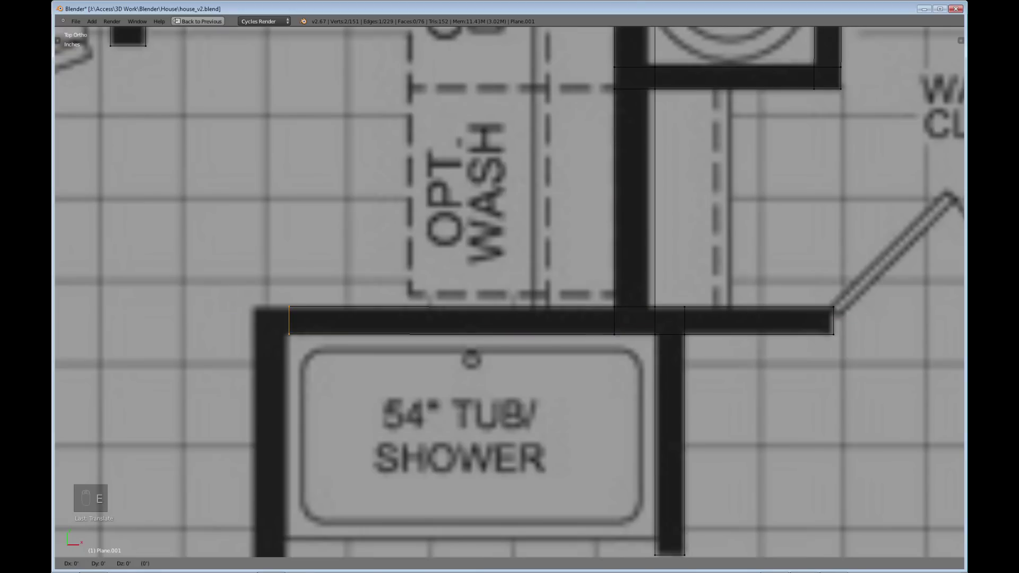
{"action": "key", "text": "x"}
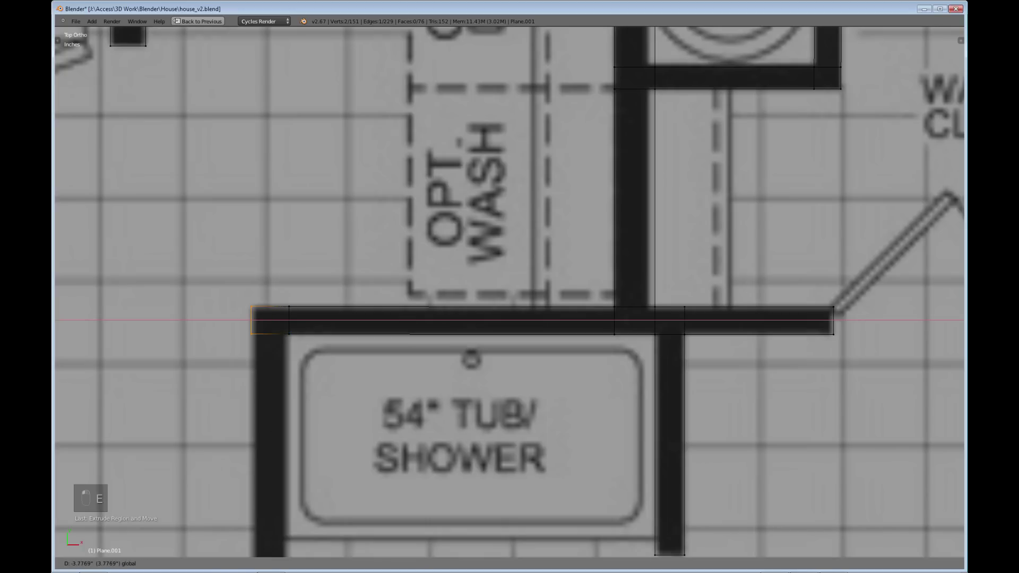
{"action": "left_click", "coordinate": [251, 320]}
Extrude the master bathroom's side wall along Y from the tub corner to the wall below the optional linen closet
{"action": "middle_click_drag", "start_coordinate": [251, 320], "coordinate": [320, 170], "text": "shift"}
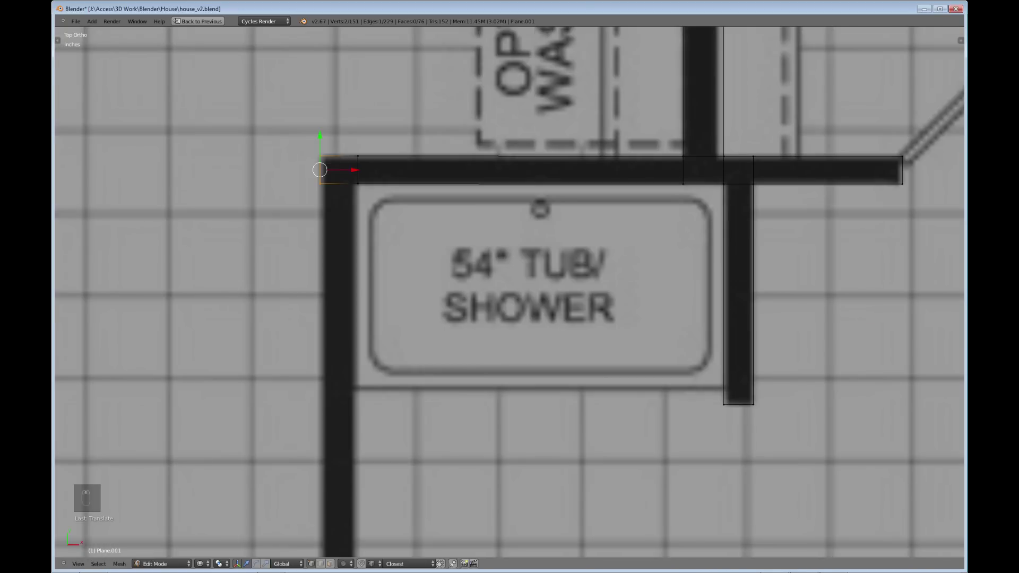
{"action": "right_click", "coordinate": [313, 182]}
{"action": "key", "text": "b"}
{"action": "left_click_drag", "start_coordinate": [310, 182], "coordinate": [367, 191]}
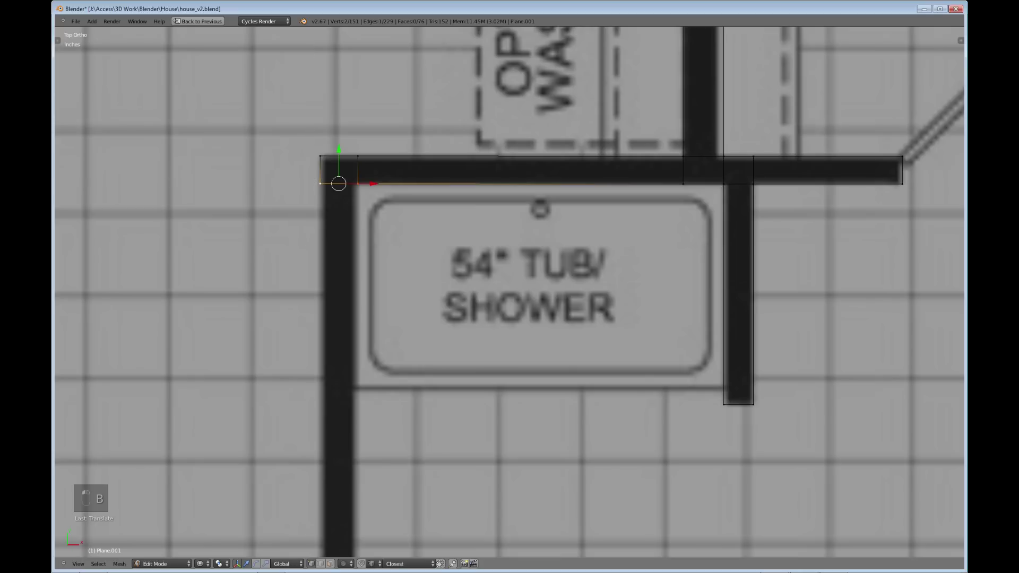
{"action": "middle_click_drag", "start_coordinate": [509, 292], "coordinate": [533, 199], "text": "shift"}
{"action": "key", "text": "e"}
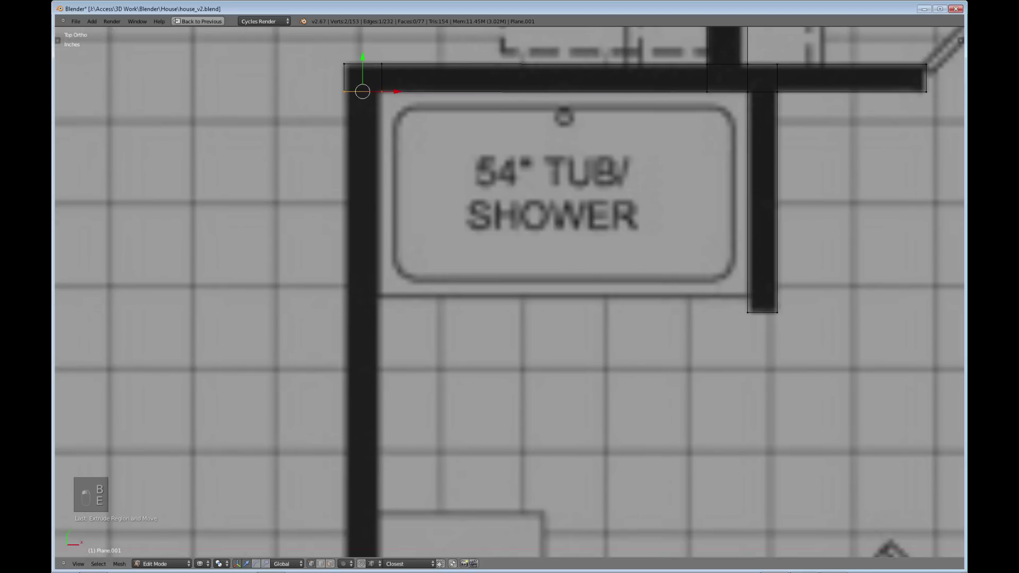
{"action": "left_click_drag", "start_coordinate": [363, 59], "coordinate": [362, 396]}
{"action": "middle_click_drag", "start_coordinate": [362, 396], "coordinate": [389, 79], "text": "shift"}
{"action": "left_click_drag", "start_coordinate": [389, 78], "coordinate": [389, 360]}
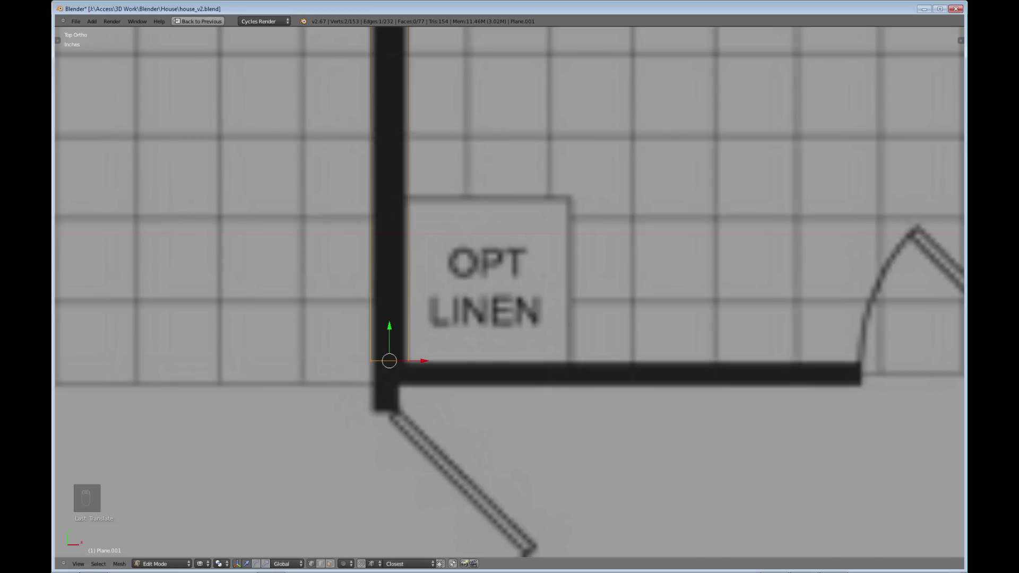
Continue extruding the bathroom side wall along Y across the linen wall's thickness and on to the master bedroom door opening
{"action": "middle_click_drag", "start_coordinate": [389, 360], "coordinate": [389, 268], "text": "shift"}
{"action": "key", "text": "e"}
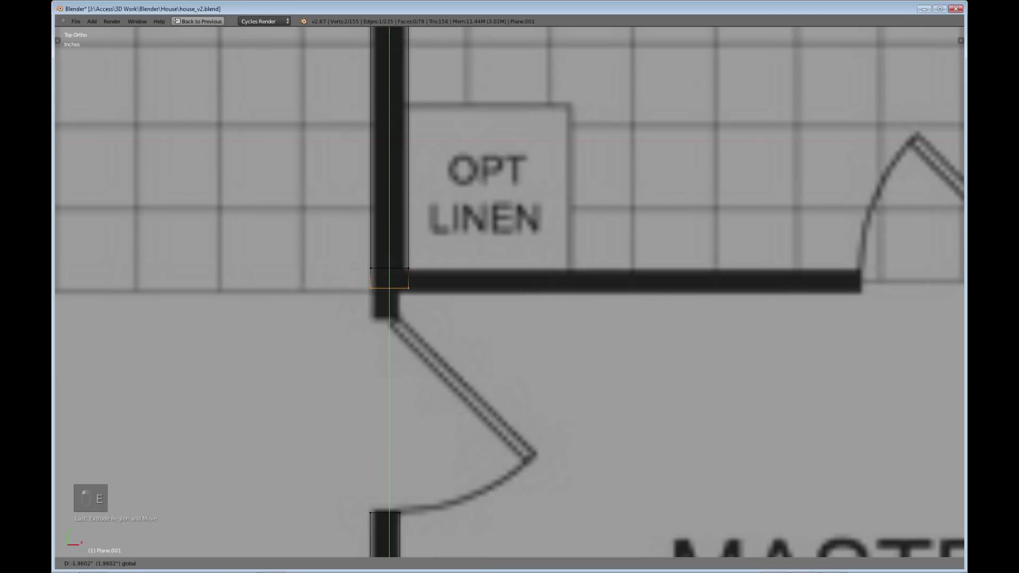
{"action": "left_click", "coordinate": [388, 293]}
{"action": "key", "text": "e"}
{"action": "left_click", "coordinate": [389, 293]}
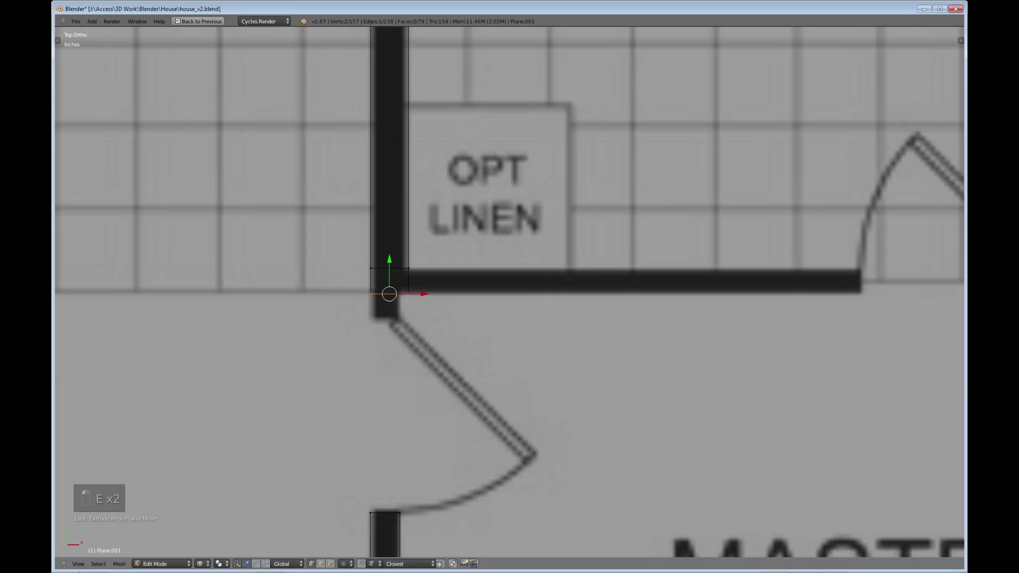
{"action": "key", "text": "g"}
{"action": "key", "text": "Return"}
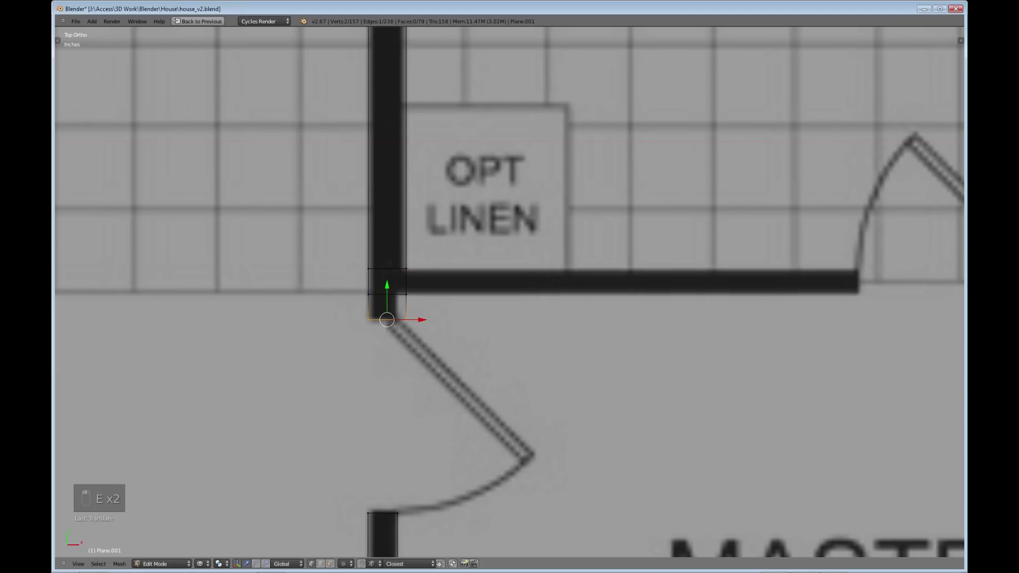
Extrude the wall below the optional linen closet along X to the master bathroom's door opening
{"action": "middle_click_drag", "start_coordinate": [389, 319], "coordinate": [219, 356], "text": "shift"}
{"action": "right_click", "coordinate": [236, 305]}
{"action": "key", "text": "b"}
{"action": "left_click_drag", "start_coordinate": [225, 298], "coordinate": [248, 340]}
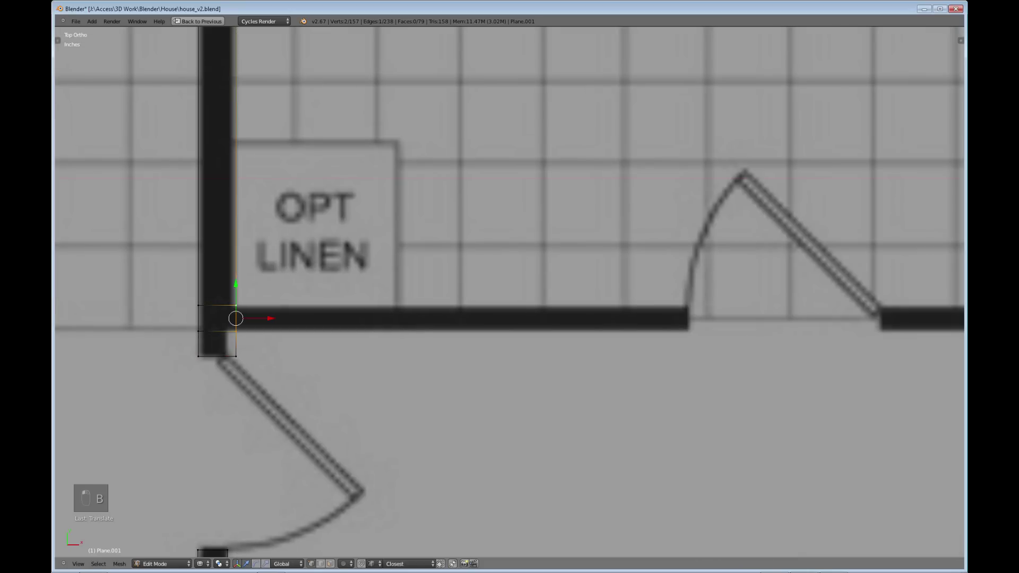
{"action": "key", "text": "e"}
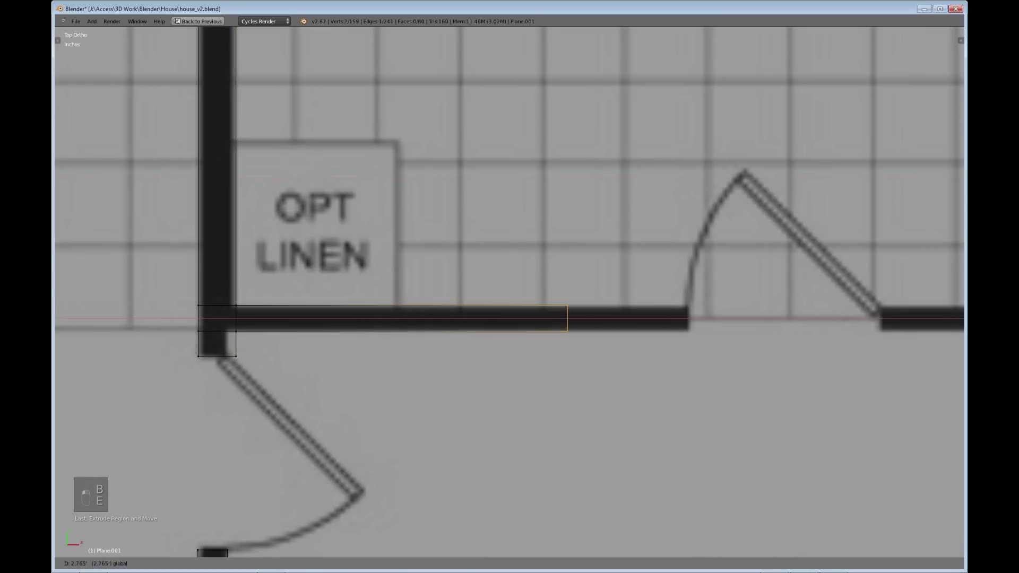
{"action": "left_click", "coordinate": [685, 318]}
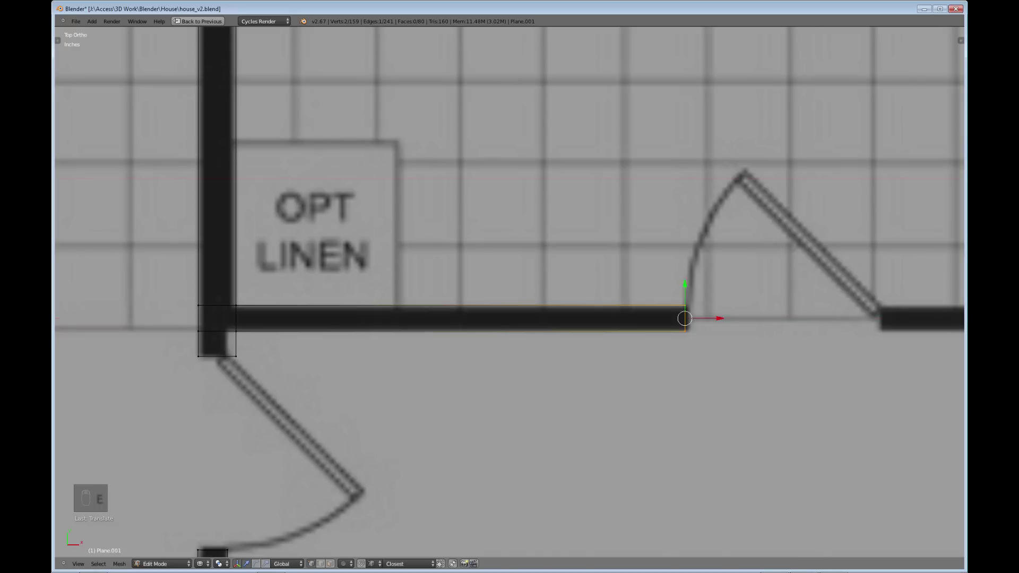
Extrude the wall between the walk-in closet and the toilet area along X from the exterior wall to the closet door opening
{"action": "scroll", "coordinate": [509, 292], "scroll_direction": "down", "scroll_amount": 3}
{"action": "middle_click_drag", "start_coordinate": [509, 292], "coordinate": [536, 218], "text": "shift"}
{"action": "middle_click_drag", "start_coordinate": [668, 149], "coordinate": [350, 423], "text": "shift"}
{"action": "middle_click_drag", "start_coordinate": [430, 175], "coordinate": [350, 424], "text": "shift"}
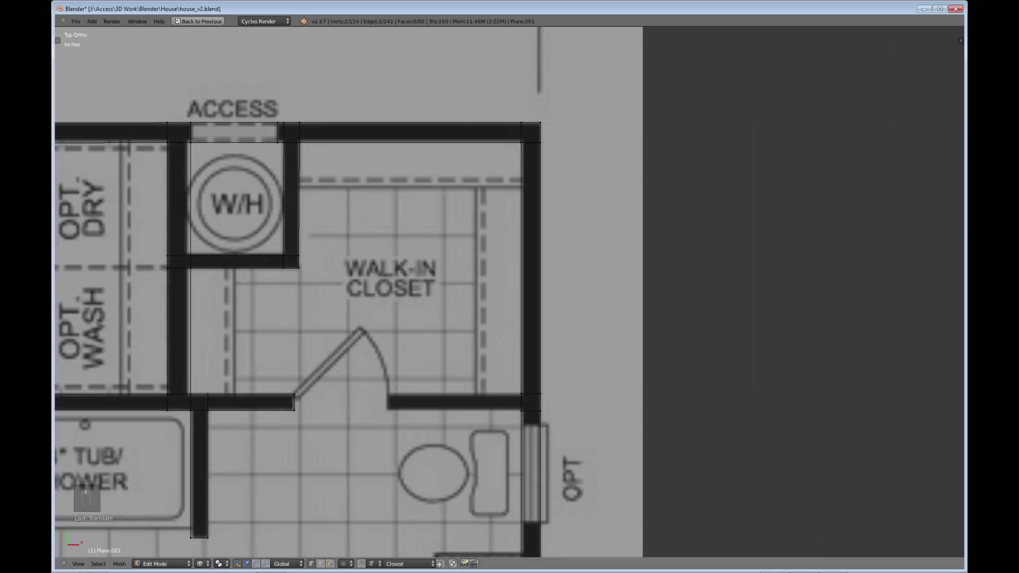
{"action": "middle_click_drag", "start_coordinate": [521, 394], "coordinate": [434, 314], "text": "shift"}
{"action": "right_click", "coordinate": [435, 314]}
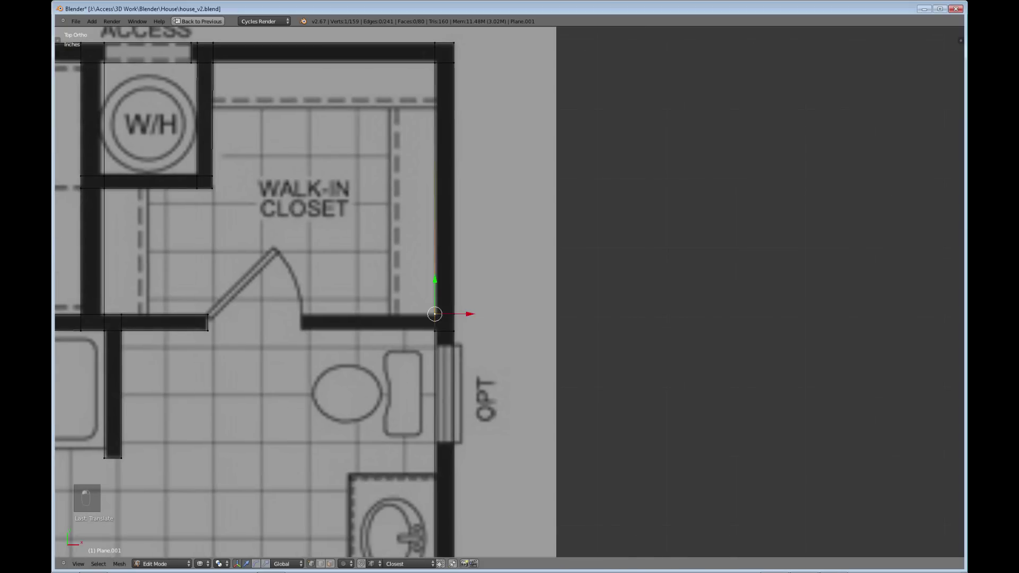
{"action": "key", "text": "b"}
{"action": "left_click_drag", "start_coordinate": [427, 324], "coordinate": [443, 339]}
{"action": "key", "text": "e"}
{"action": "key", "text": "x"}
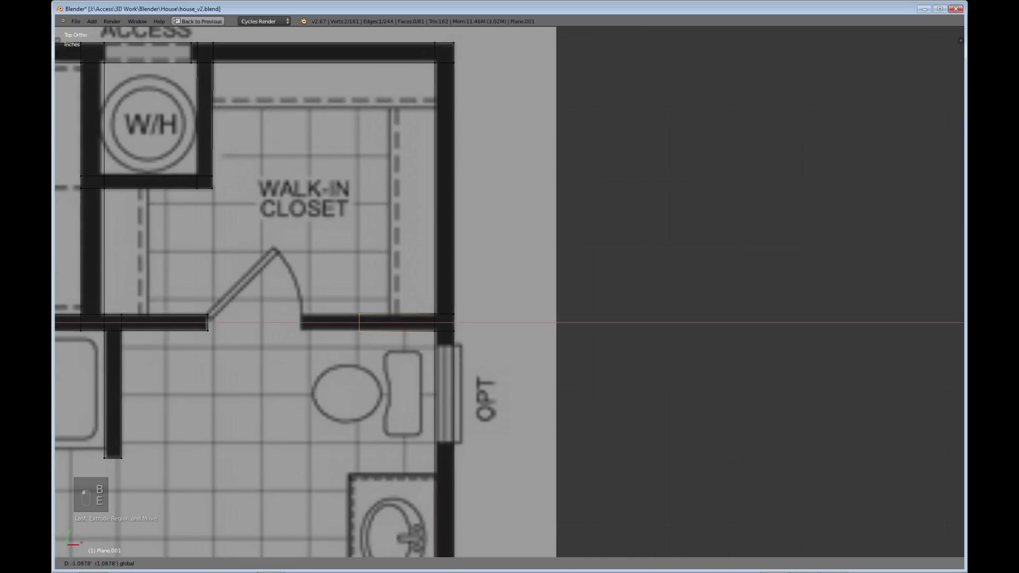
{"action": "left_click", "coordinate": [304, 323]}
Extrude the wall between the master bedroom and the vanity along X from the exterior wall to the bathroom door opening
{"action": "middle_click_drag", "start_coordinate": [304, 323], "coordinate": [354, 31], "text": "shift"}
{"action": "middle_click_drag", "start_coordinate": [485, 376], "coordinate": [491, 281], "text": "shift"}
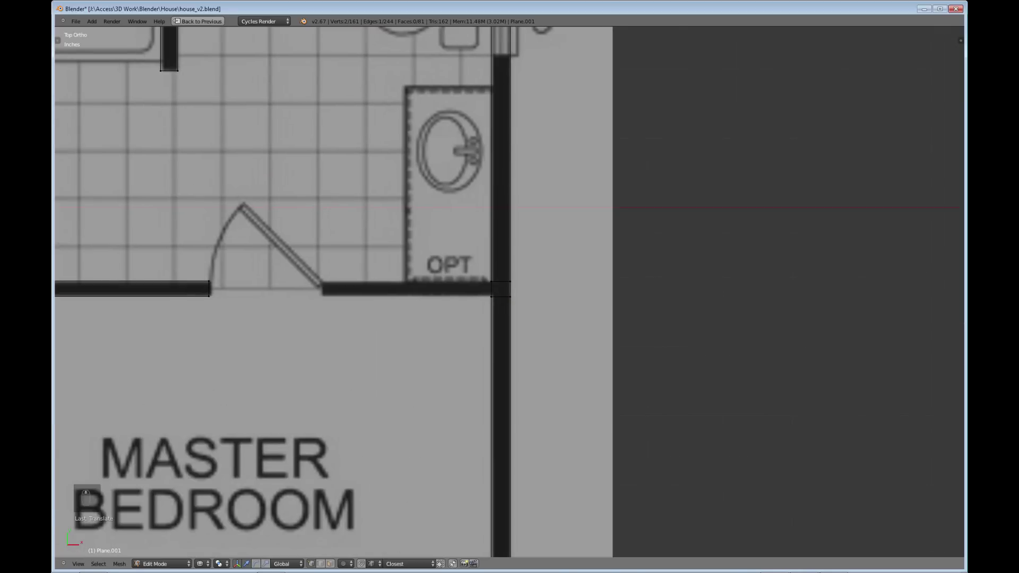
{"action": "right_click", "coordinate": [491, 282]}
{"action": "key", "text": "b"}
{"action": "left_click_drag", "start_coordinate": [472, 269], "coordinate": [505, 313]}
{"action": "key", "text": "e"}
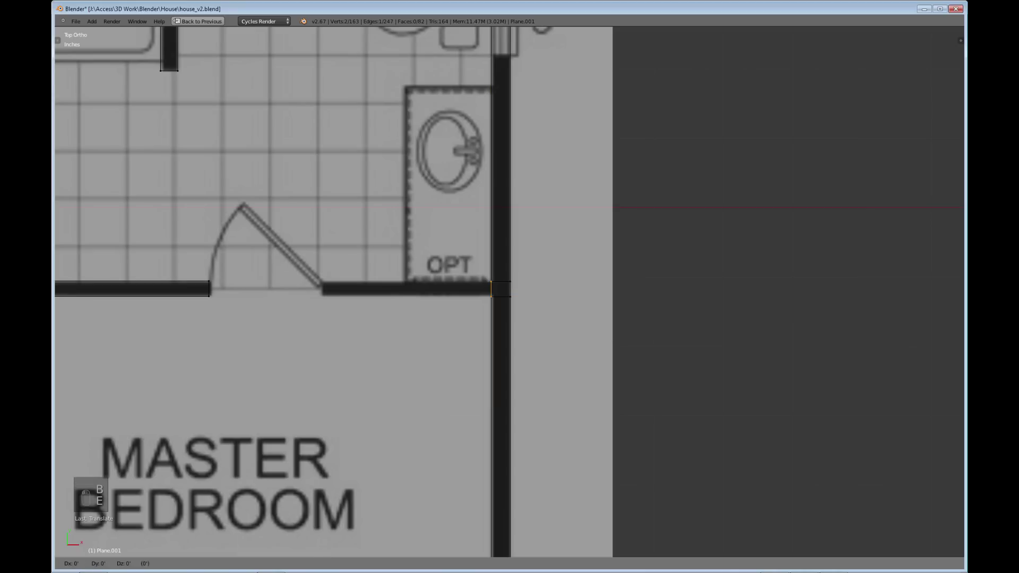
{"action": "key", "text": "x"}
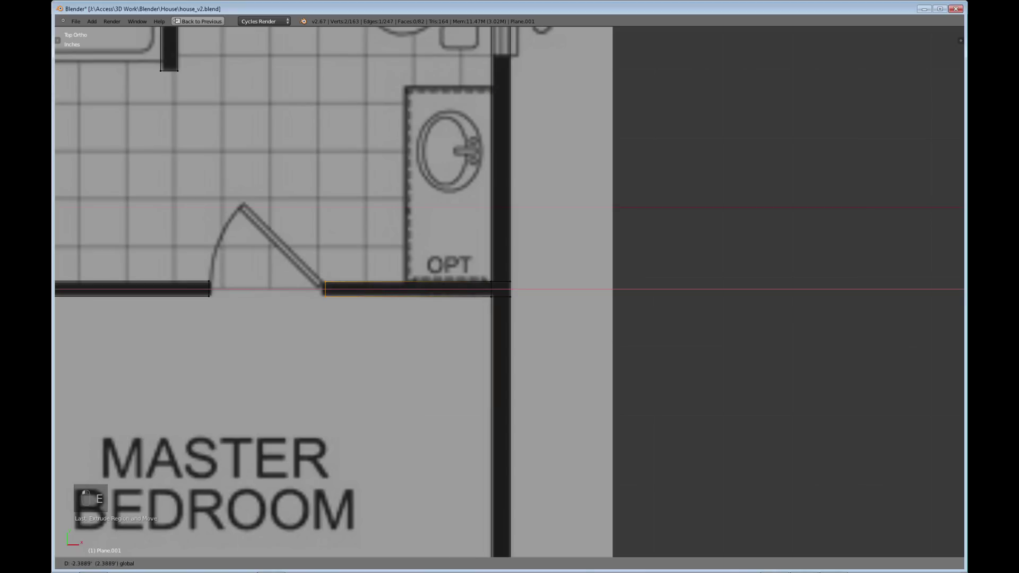
{"action": "left_click", "coordinate": [325, 290]}
{"action": "scroll", "coordinate": [334, 291], "scroll_direction": "down", "scroll_amount": 5}
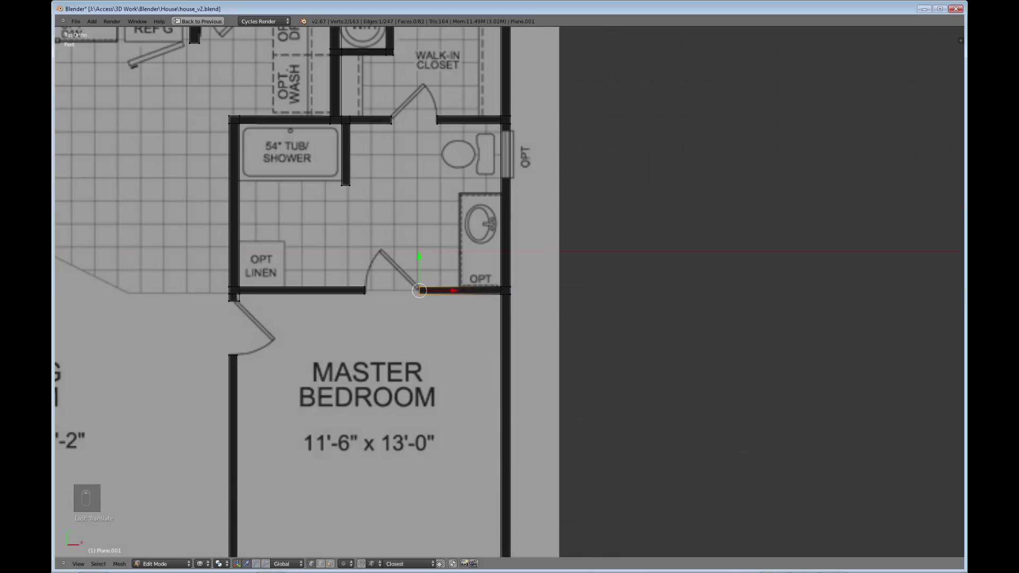
{"action": "middle_click_drag", "start_coordinate": [333, 291], "coordinate": [699, 302], "text": "shift"}
{"action": "middle_click_drag", "start_coordinate": [664, 89], "coordinate": [781, 174], "text": "shift"}
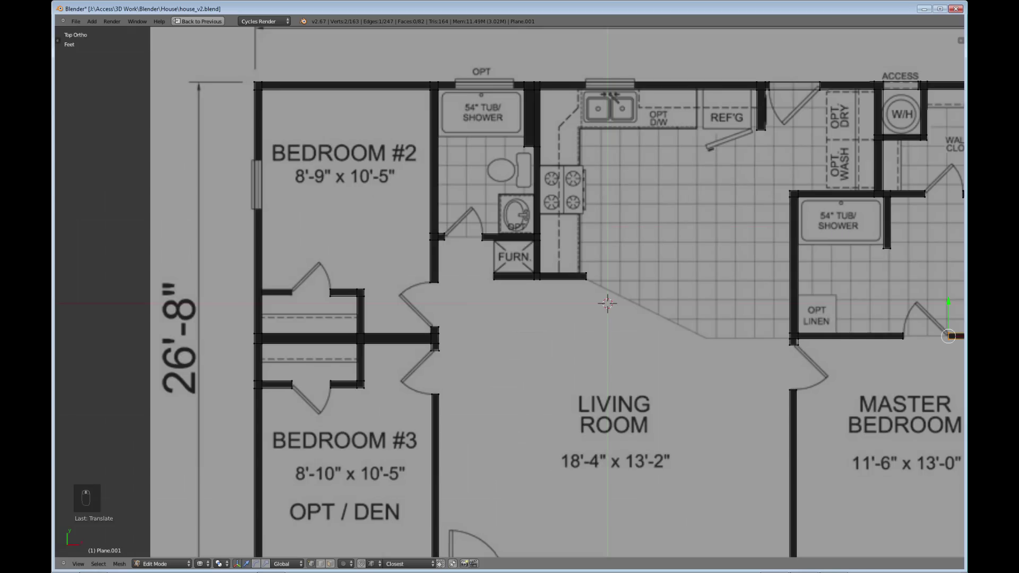
{"action": "scroll", "coordinate": [239, 41], "scroll_direction": "down", "scroll_amount": 2}
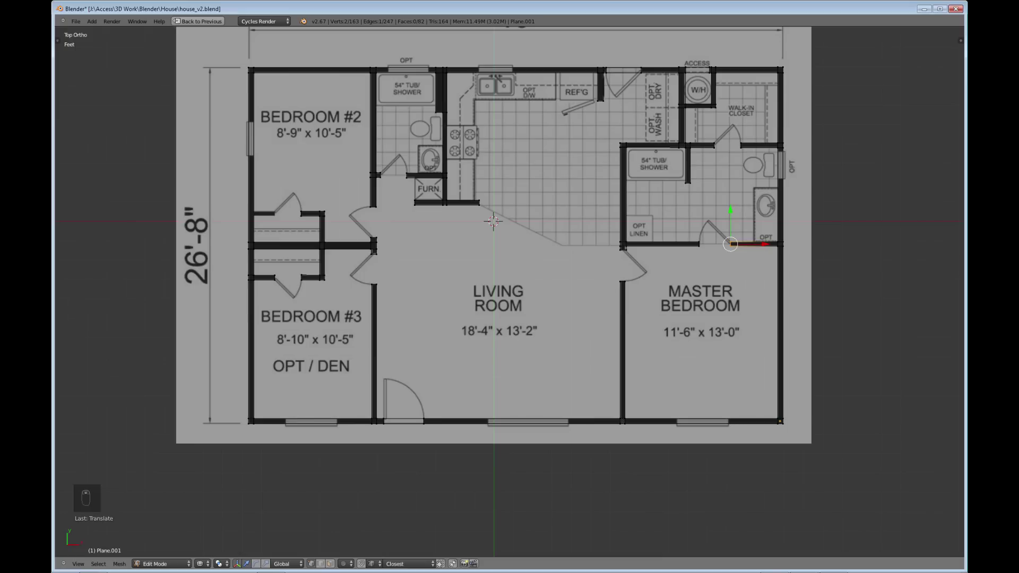
Display the walls as solid surfaces in face selection mode and check the layout for missing faces
{"action": "left_click", "coordinate": [329, 564]}
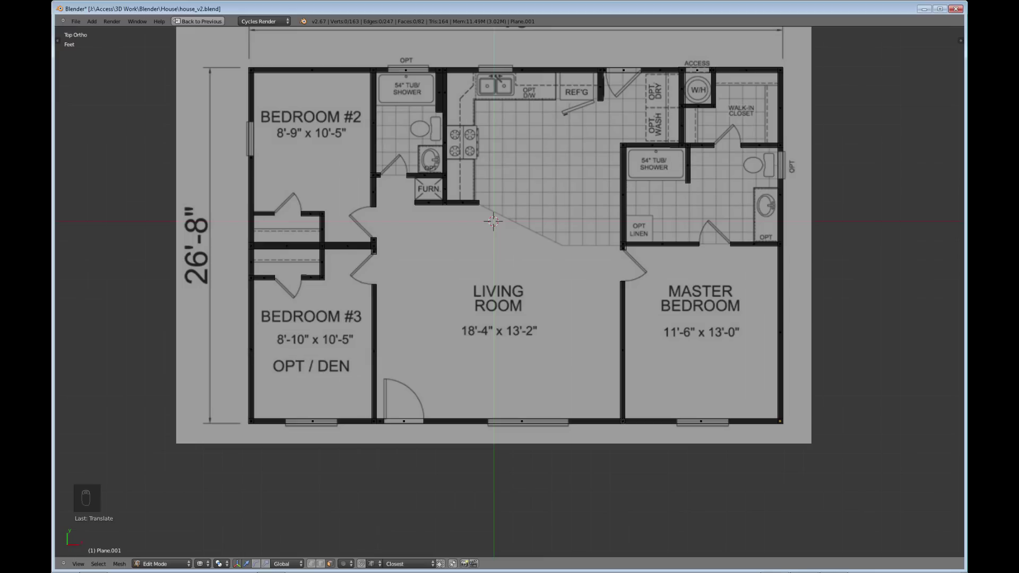
{"action": "key", "text": "z"}
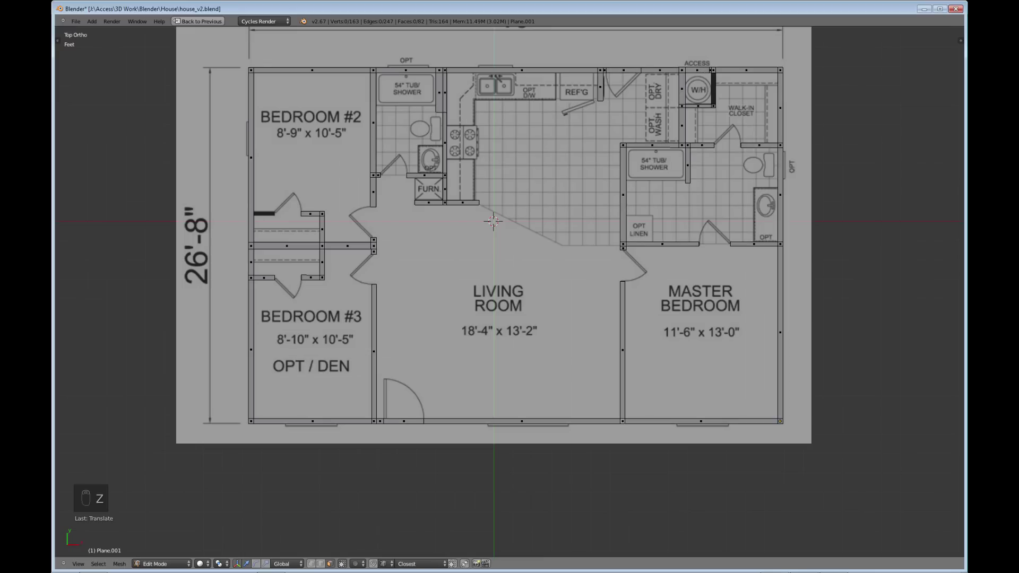
{"action": "middle_click_drag", "start_coordinate": [510, 287], "coordinate": [531, 297]}
{"action": "middle_click_drag", "start_coordinate": [510, 287], "coordinate": [496, 297]}
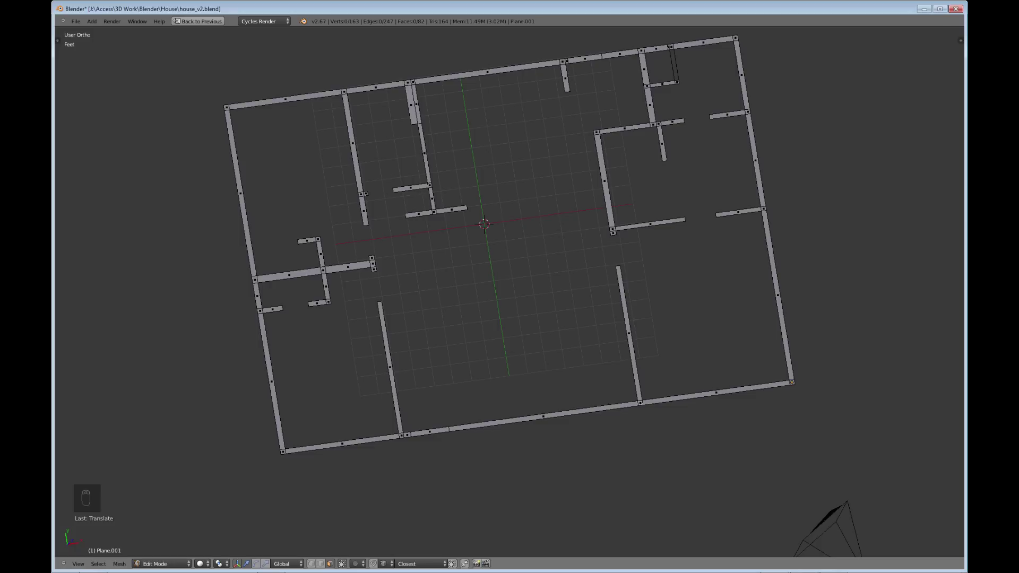
{"action": "middle_click_drag", "start_coordinate": [496, 298], "coordinate": [486, 223]}
{"action": "middle_click_drag", "start_coordinate": [562, 273], "coordinate": [605, 253]}
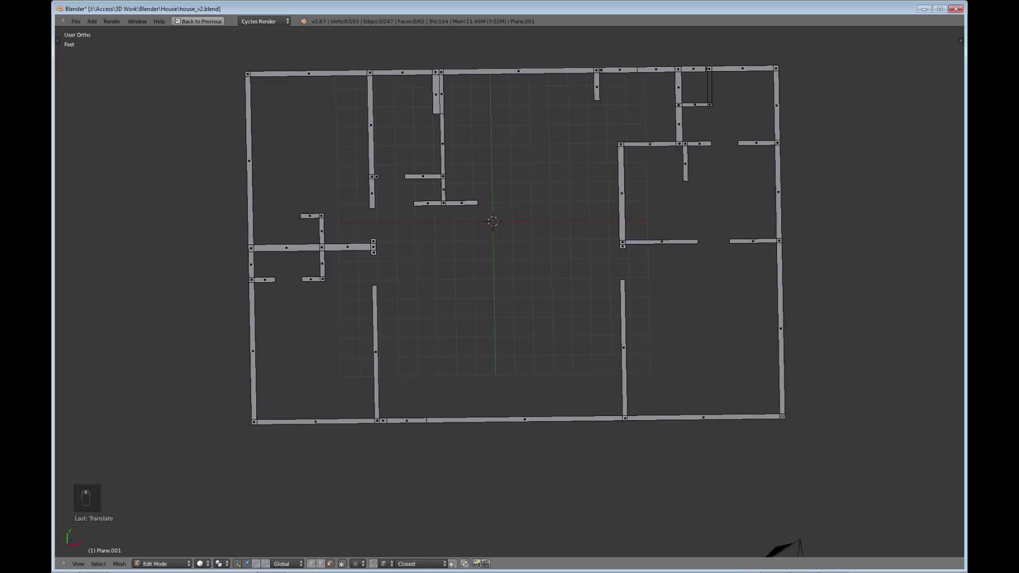
{"action": "key", "text": "KP_7"}
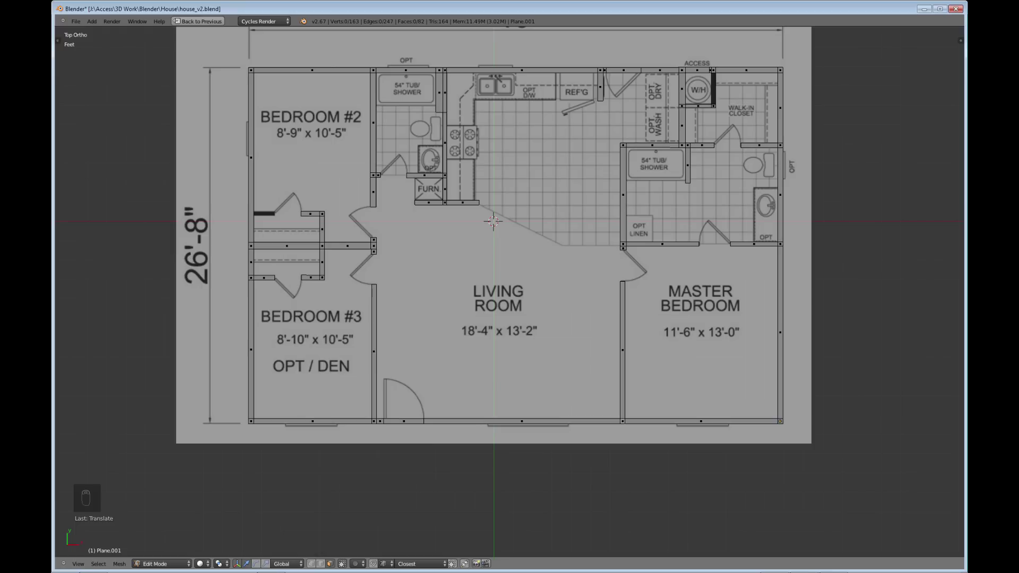
Fill the open wall section between the water heater closet and the walk-in closet with a face spanning its two long edges
{"action": "middle_click_drag", "start_coordinate": [605, 252], "coordinate": [473, 422]}
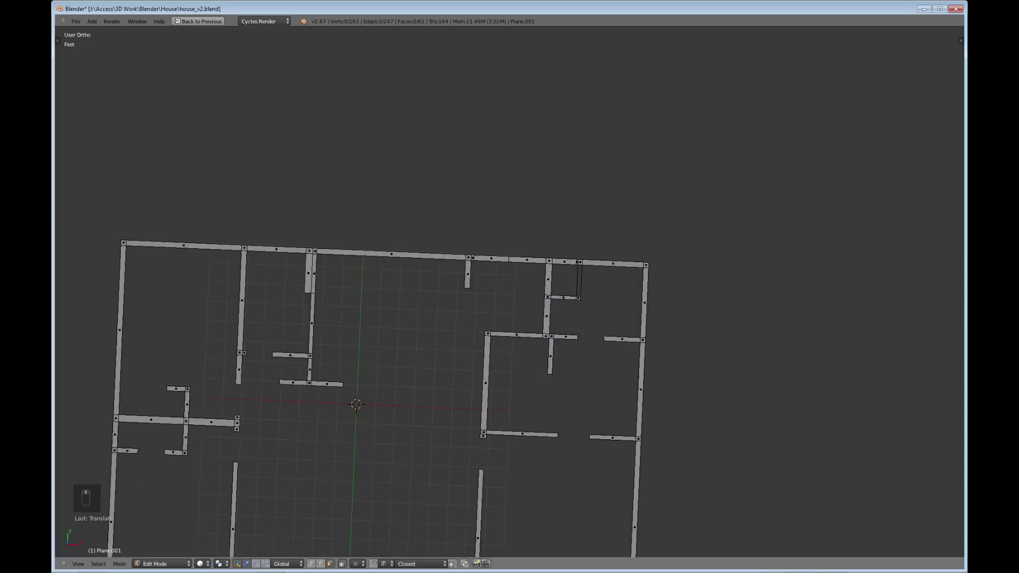
{"action": "scroll", "coordinate": [508, 291], "scroll_direction": "up", "scroll_amount": 4}
{"action": "scroll", "coordinate": [483, 462], "scroll_direction": "up", "scroll_amount": 2}
{"action": "middle_click_drag", "start_coordinate": [482, 461], "coordinate": [383, 461], "text": "shift"}
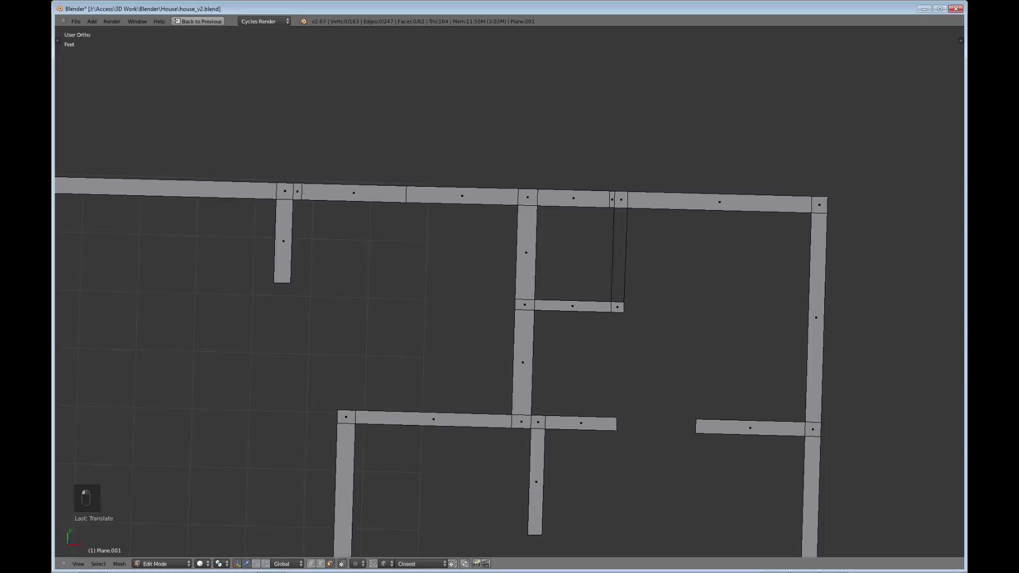
{"action": "left_click", "coordinate": [320, 564]}
{"action": "left_click", "coordinate": [612, 255]}
{"action": "left_click", "coordinate": [625, 255], "text": "shift"}
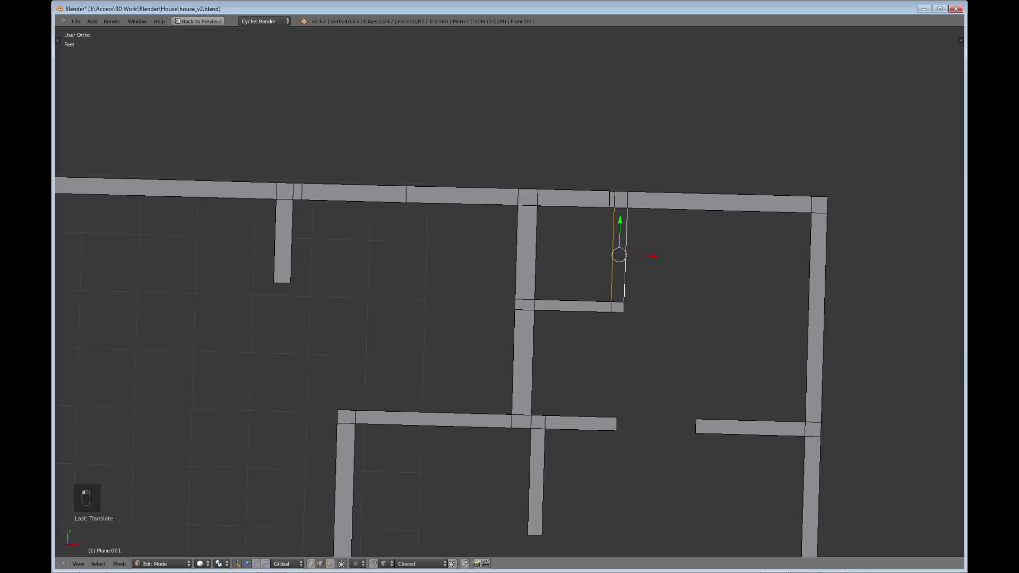
{"action": "key", "text": "f"}
Select all wall faces in face selection mode and extrude them upward by a small height to form a low base strip
{"action": "scroll", "coordinate": [510, 292], "scroll_direction": "down", "scroll_amount": 5}
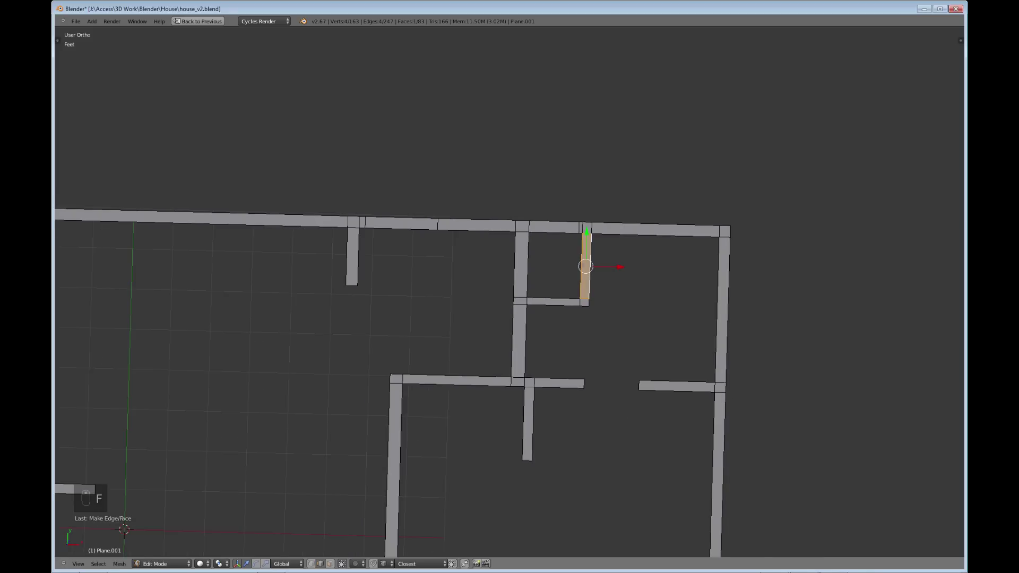
{"action": "middle_click_drag", "start_coordinate": [336, 338], "coordinate": [682, 245], "text": "shift"}
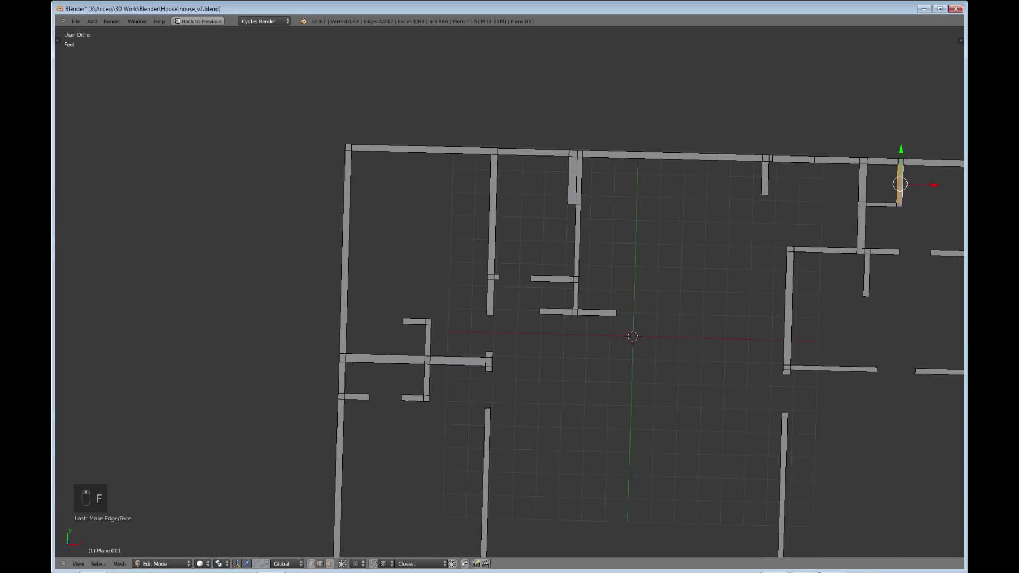
{"action": "scroll", "coordinate": [510, 292], "scroll_direction": "down", "scroll_amount": 2}
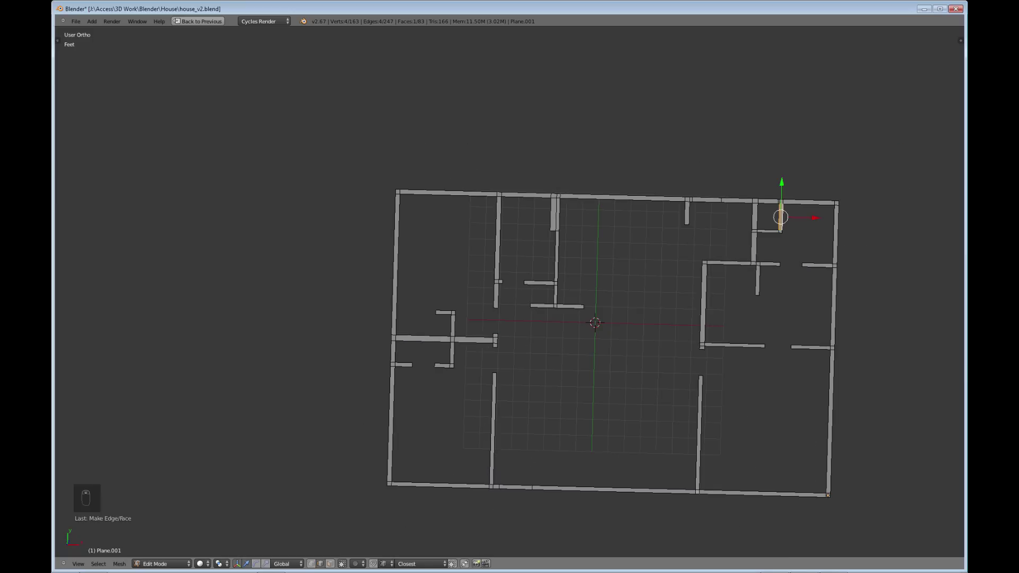
{"action": "key", "text": "KP_7"}
{"action": "middle_click_drag", "start_coordinate": [509, 319], "coordinate": [583, 340]}
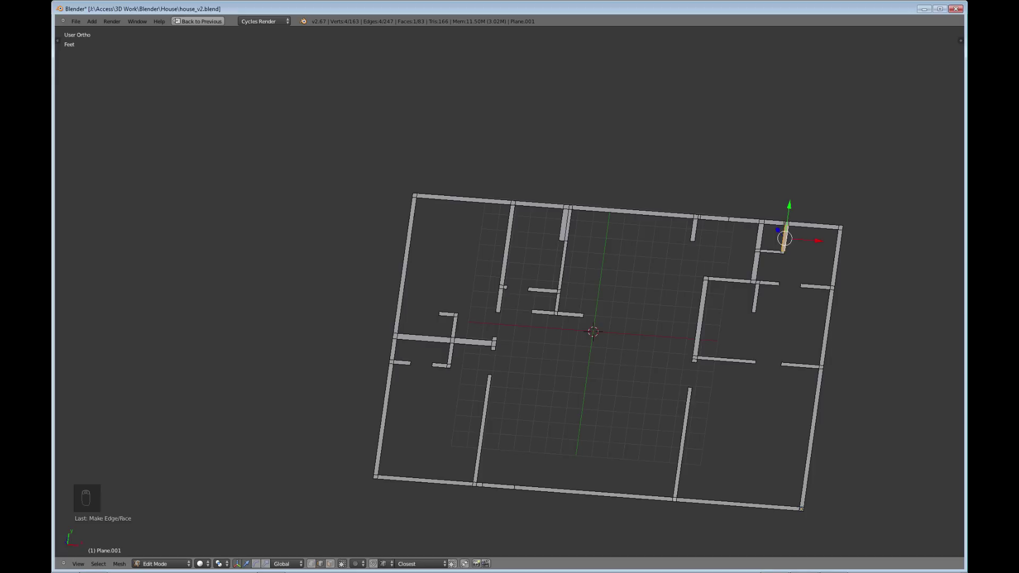
{"action": "left_click", "coordinate": [330, 564]}
{"action": "middle_click_drag", "start_coordinate": [592, 332], "coordinate": [507, 214], "text": "shift"}
{"action": "key", "text": "a"}
{"action": "key", "text": "a"}
{"action": "scroll", "coordinate": [506, 251], "scroll_direction": "up", "scroll_amount": 3}
{"action": "key", "text": "e"}
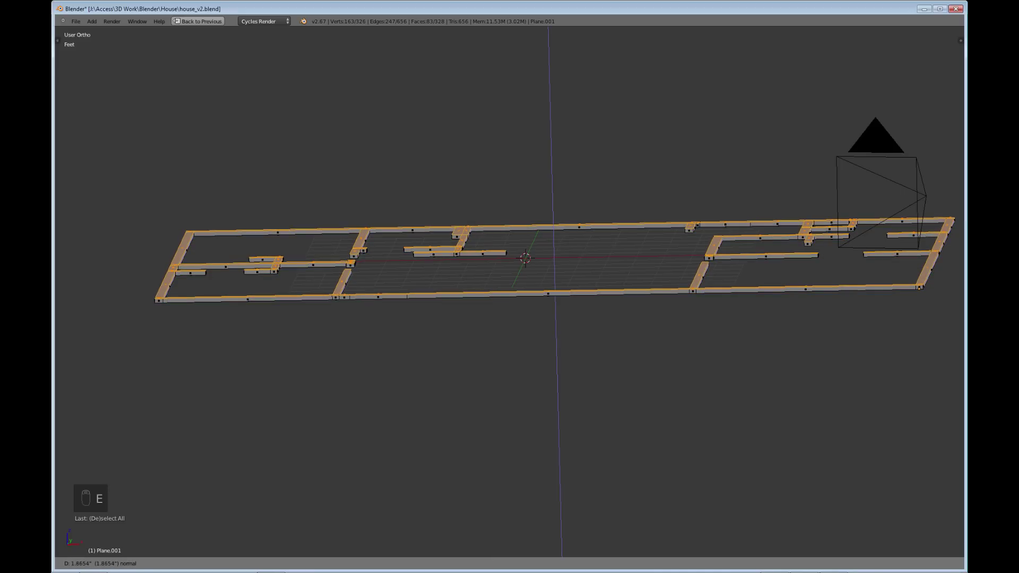
{"action": "left_click", "coordinate": [507, 210]}
Extrude the top faces of the low base strip further upward to full wall height
{"action": "middle_click_drag", "start_coordinate": [507, 210], "coordinate": [631, 189]}
{"action": "scroll", "coordinate": [509, 292], "scroll_direction": "up", "scroll_amount": 3}
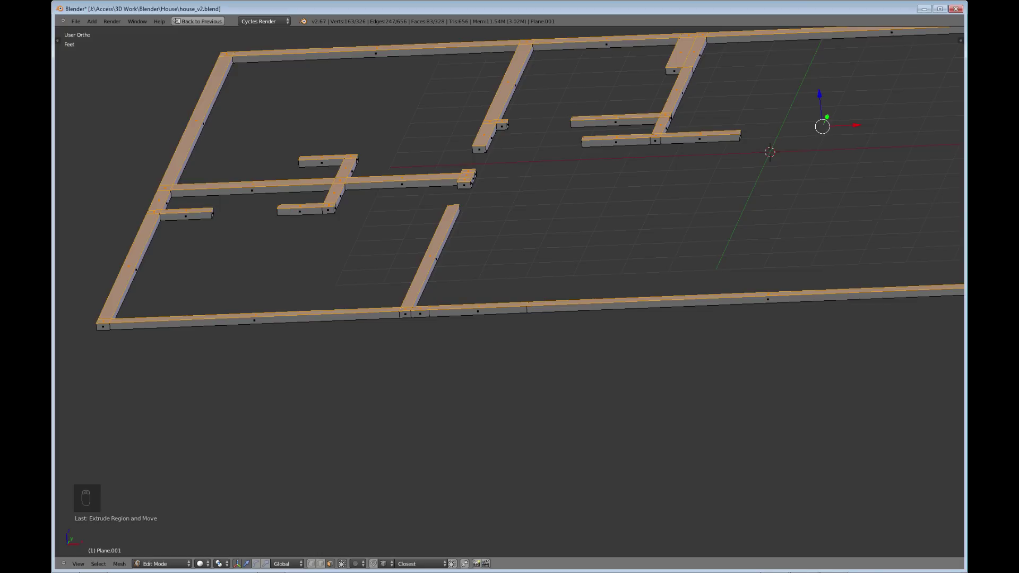
{"action": "scroll", "coordinate": [504, 294], "scroll_direction": "down", "scroll_amount": 2}
{"action": "middle_click_drag", "start_coordinate": [573, 265], "coordinate": [444, 305], "text": "shift"}
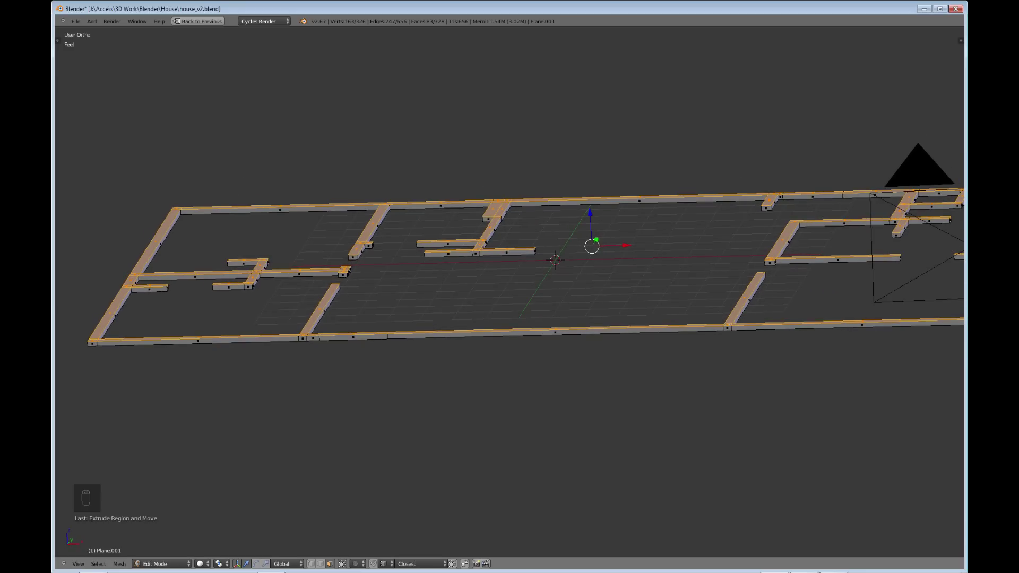
{"action": "key", "text": "e"}
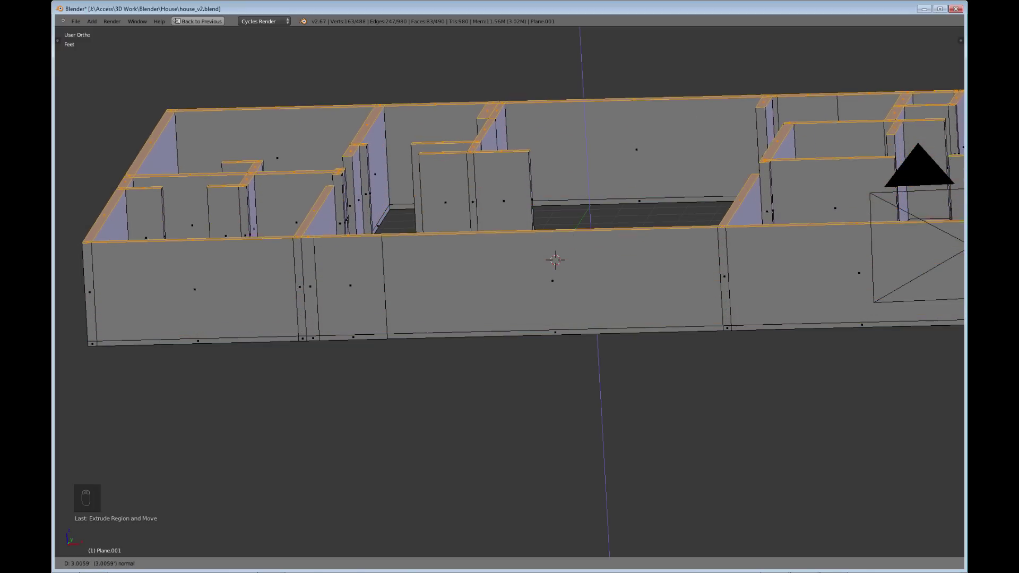
{"action": "key", "text": "Return"}
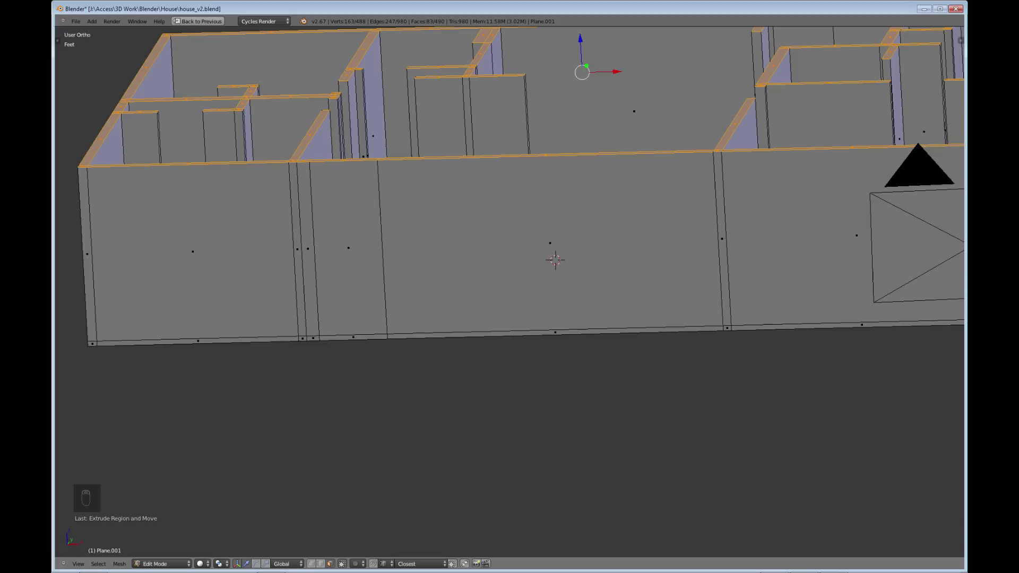
{"action": "scroll", "coordinate": [509, 292], "scroll_direction": "down", "scroll_amount": 3}
{"action": "middle_click_drag", "start_coordinate": [509, 292], "coordinate": [480, 385]}
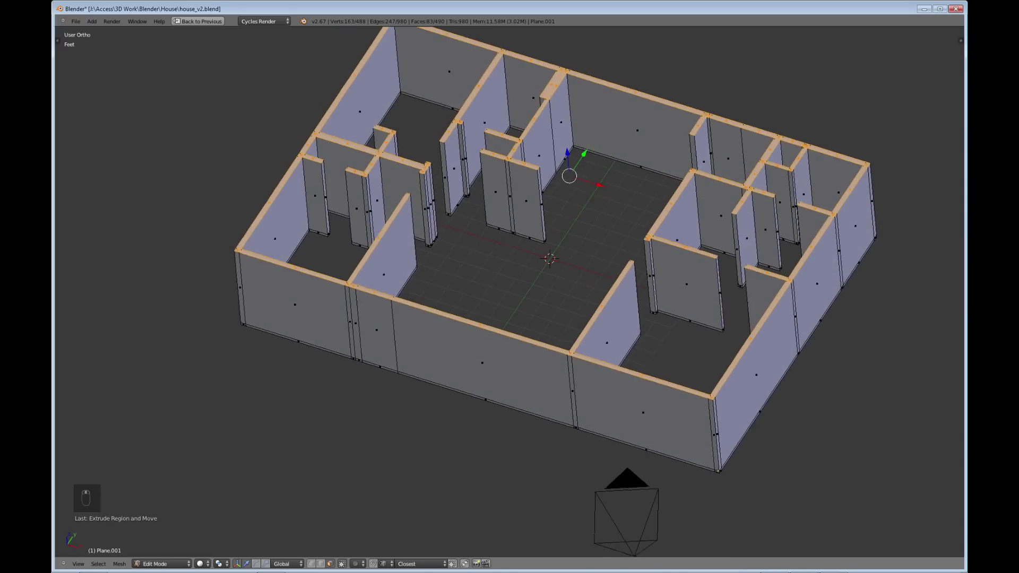
{"action": "scroll", "coordinate": [509, 292], "scroll_direction": "down", "scroll_amount": 2}
{"action": "middle_click_drag", "start_coordinate": [509, 292], "coordinate": [501, 302]}
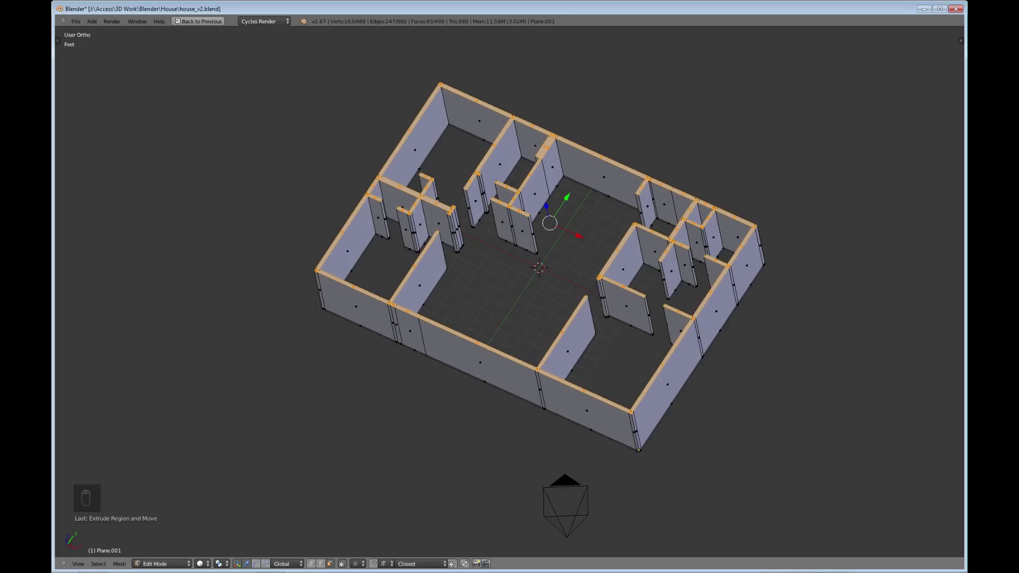
Try to reveal hidden geometry while editing the wall mesh
{"action": "key", "text": "alt+h"}
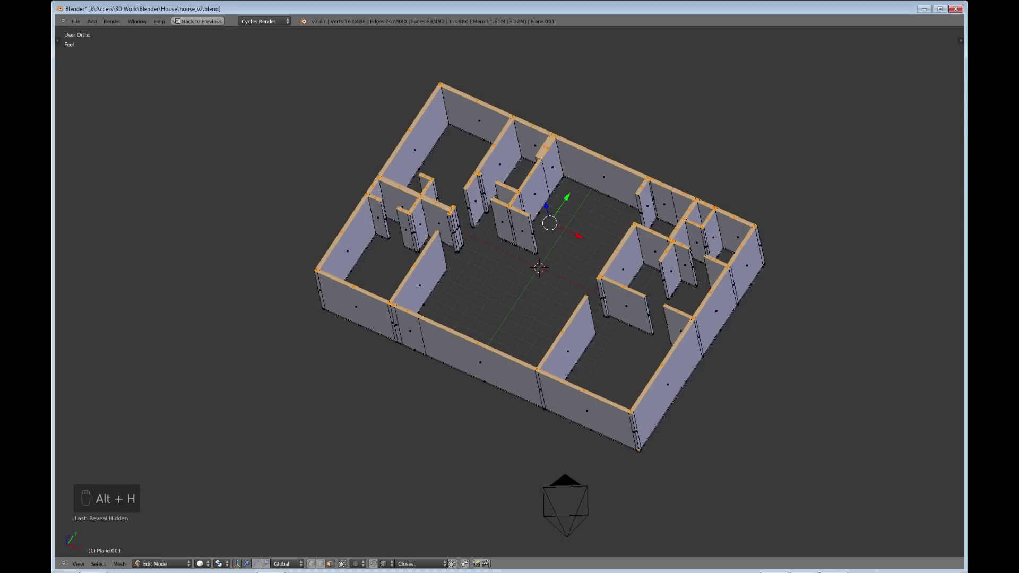
{"action": "mouse_move", "coordinate": [501, 302]}
{"action": "middle_mouse_down"}
{"action": "mouse_move", "coordinate": [514, 290]}
{"action": "mouse_move", "coordinate": [500, 301]}
{"action": "middle_mouse_up"}
{"action": "key", "text": "ctrl+h"}
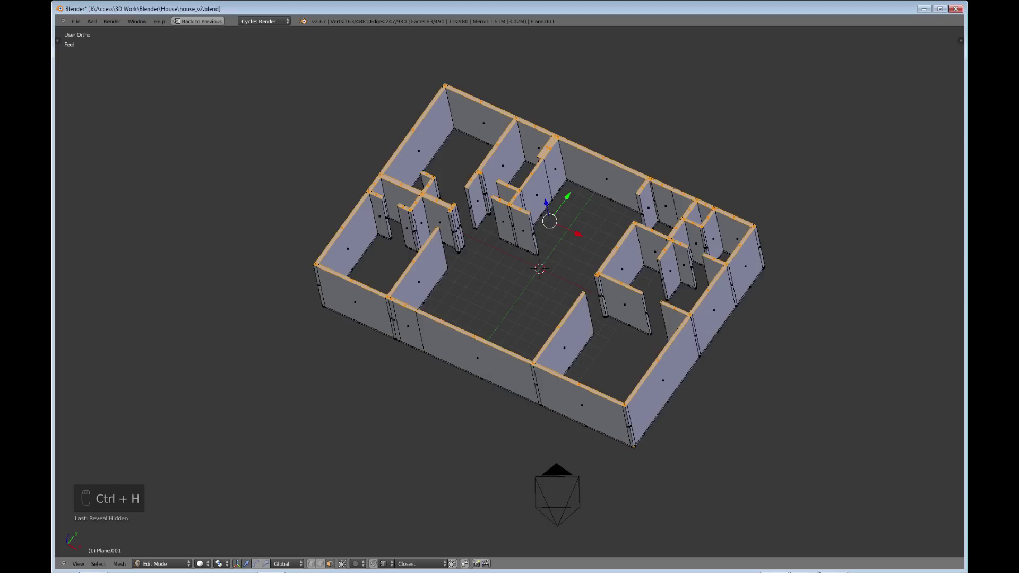
{"action": "key", "text": "alt+h"}
{"action": "middle_click_drag", "start_coordinate": [539, 268], "coordinate": [566, 215]}
Return to Object Mode, restore the multi-view layout and turn the front view area into an Outliner
{"action": "key", "text": "a"}
{"action": "key", "text": "Tab"}
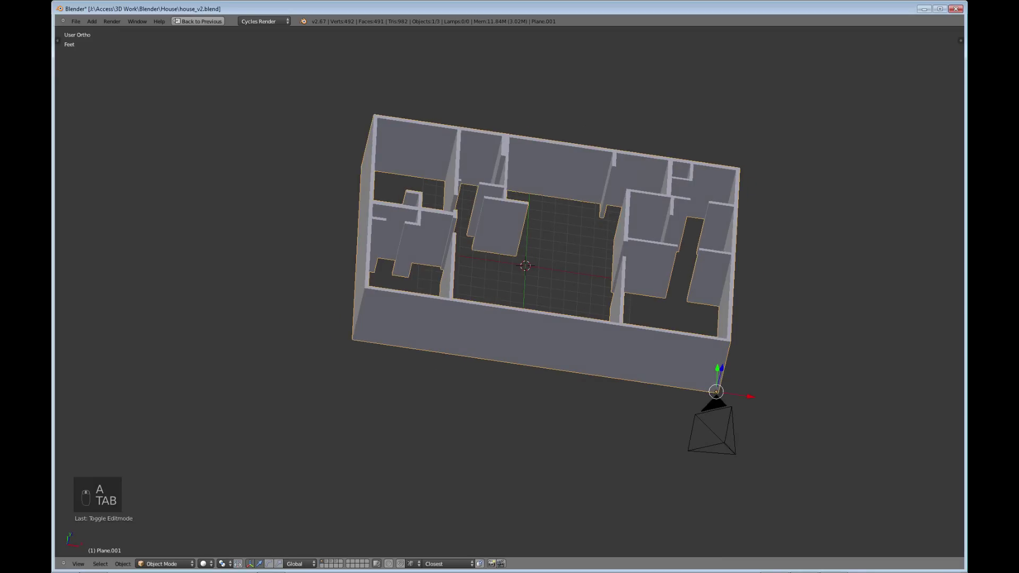
{"action": "key", "text": "ctrl+Up"}
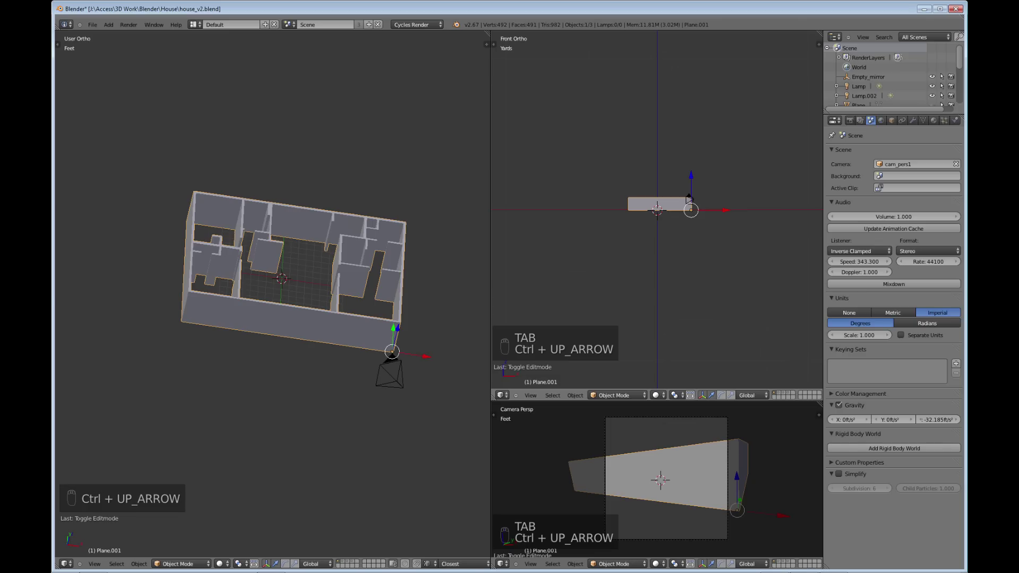
{"action": "left_click", "coordinate": [502, 396]}
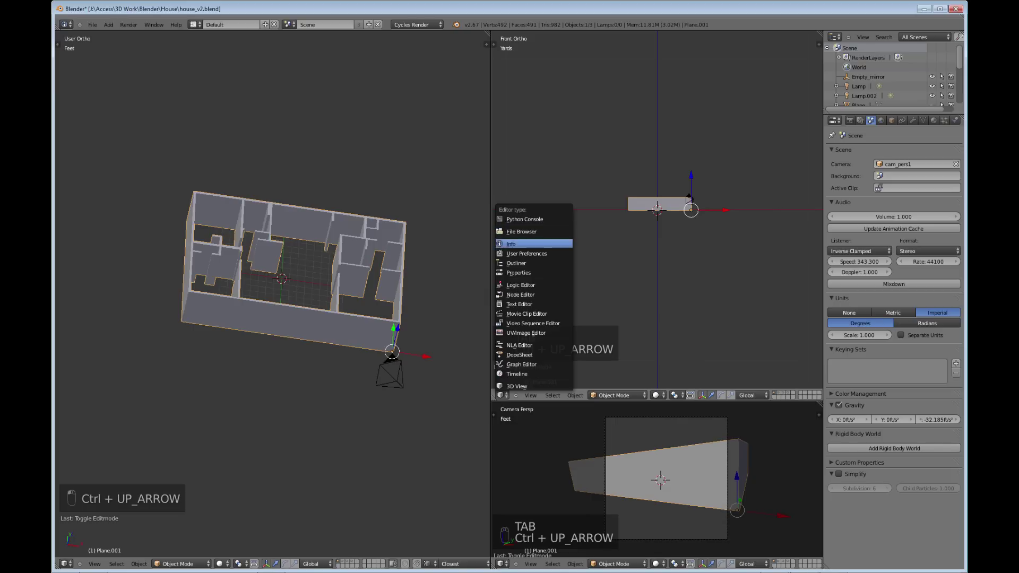
{"action": "left_click", "coordinate": [516, 263]}
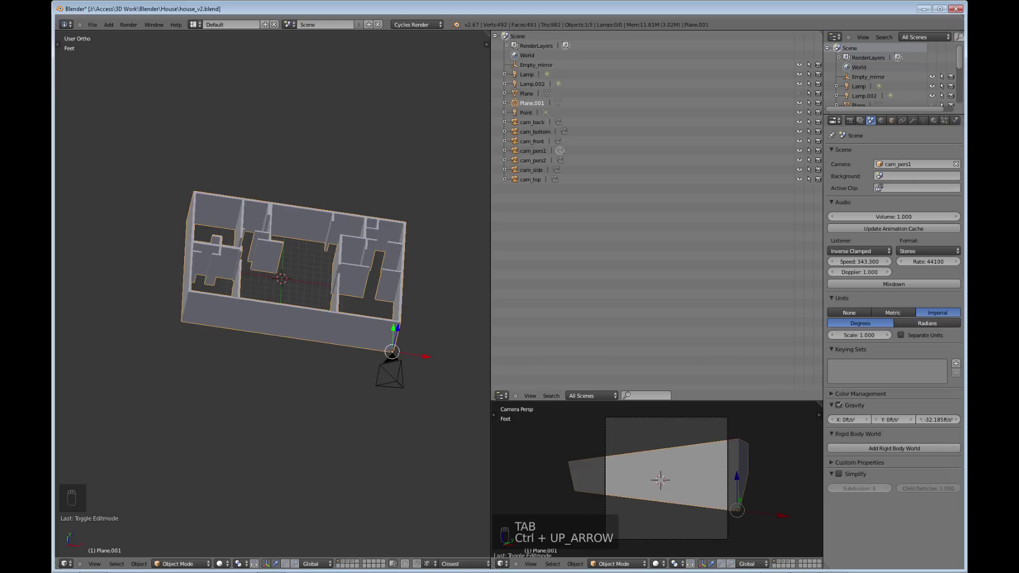
Make the hidden Plane object visible as the floor and maximize the 3D view again
{"action": "left_click", "coordinate": [526, 93]}
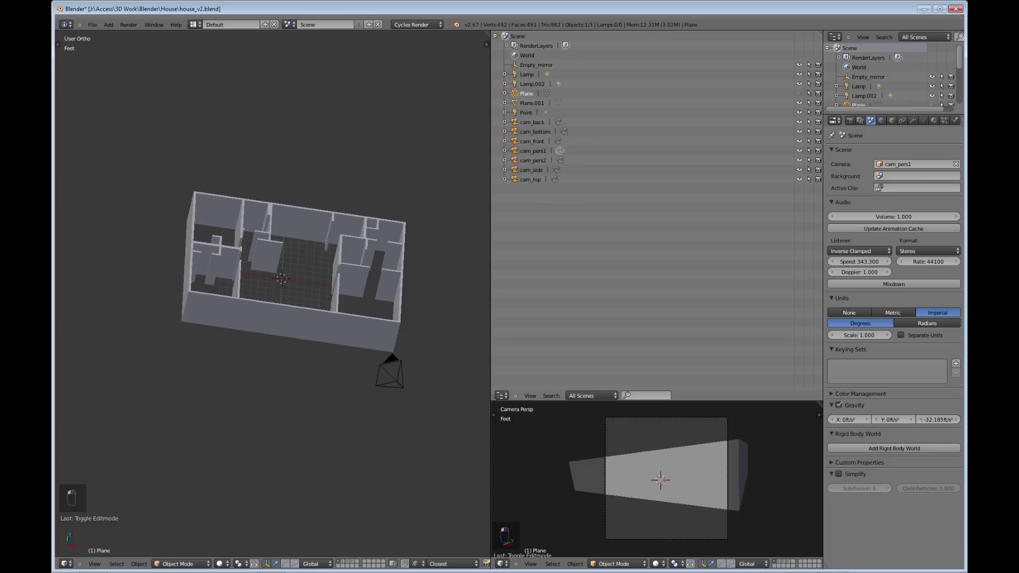
{"action": "left_click", "coordinate": [799, 93]}
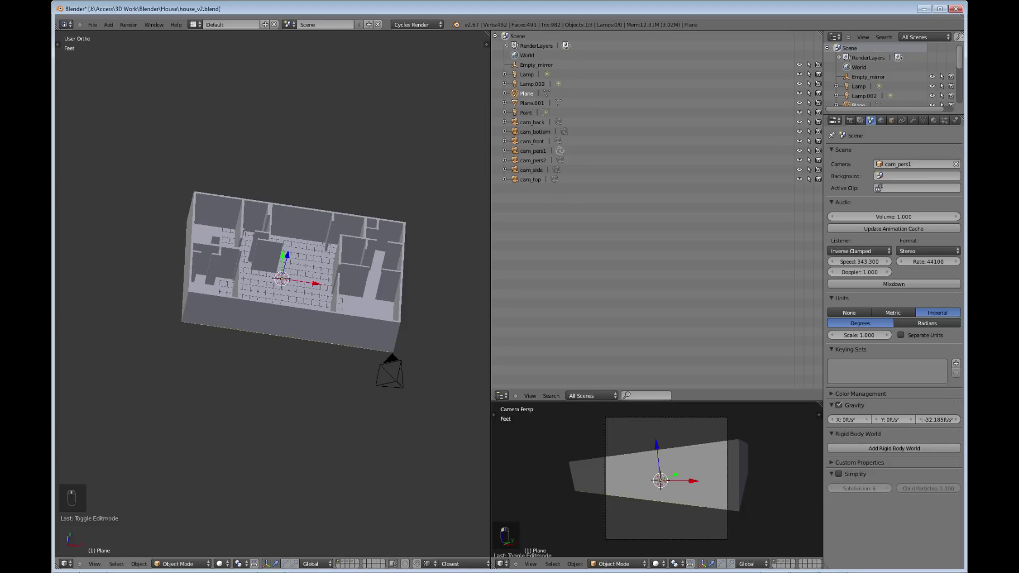
{"action": "middle_click_drag", "start_coordinate": [318, 276], "coordinate": [268, 233]}
{"action": "key", "text": "ctrl+Up"}
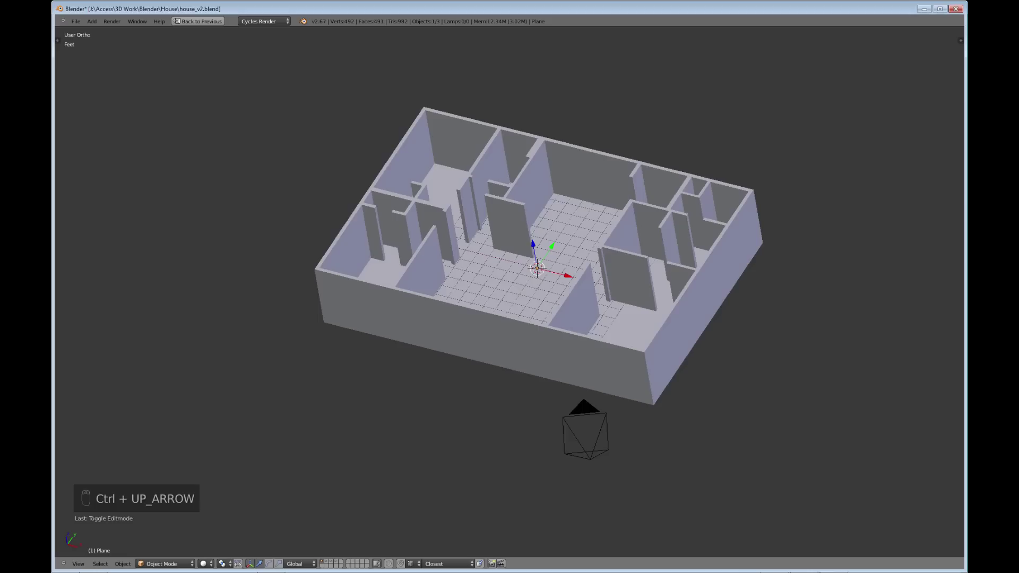
Deselect the floor plane and open the wall object Plane.001 in Edit Mode
{"action": "middle_click_drag", "start_coordinate": [510, 286], "coordinate": [531, 302]}
{"action": "key", "text": "a"}
{"action": "middle_click_drag", "start_coordinate": [305, 313], "coordinate": [400, 281]}
{"action": "key", "text": "Tab"}
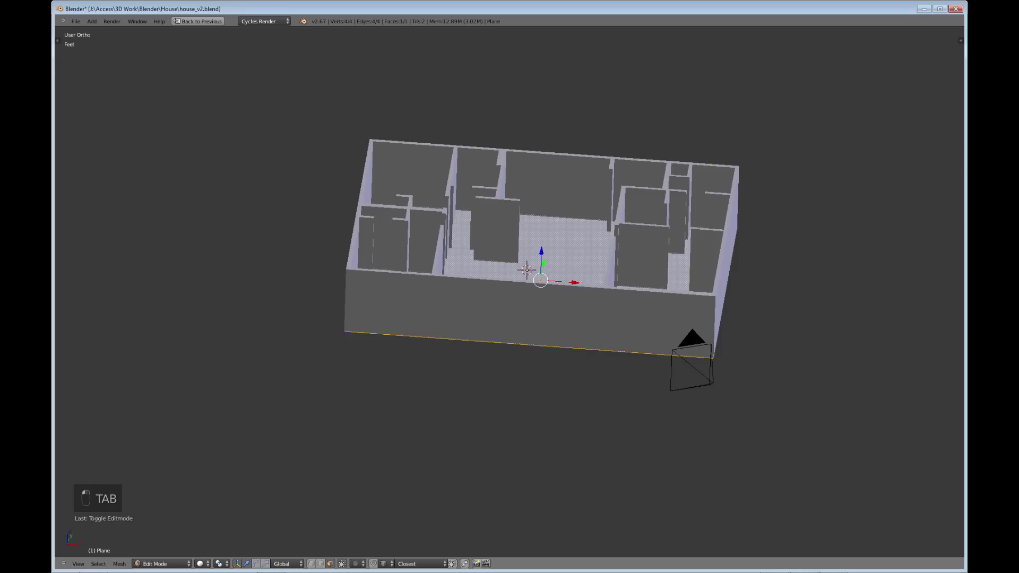
{"action": "key", "text": "Tab"}
{"action": "key", "text": "Tab"}
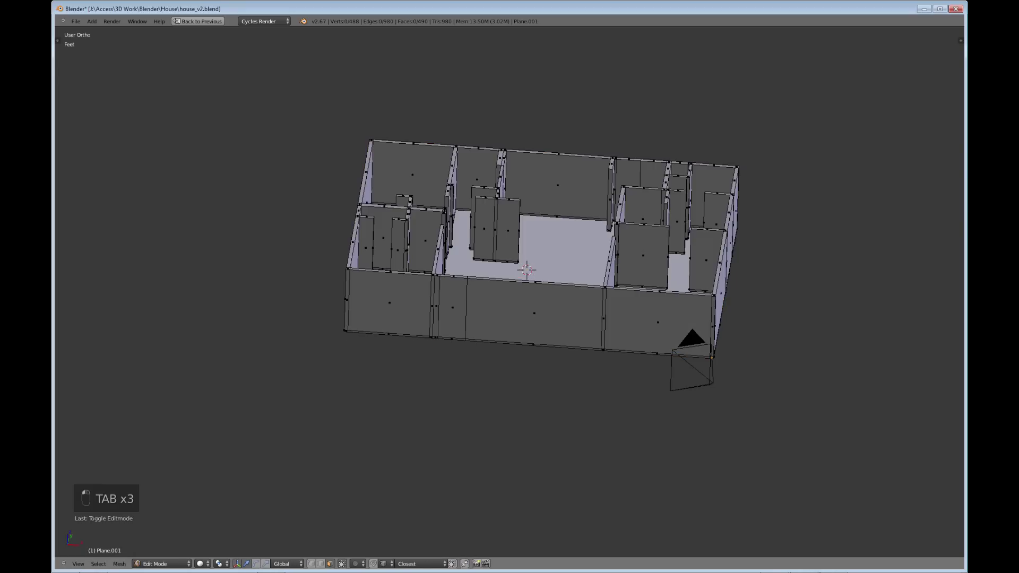
Add a horizontal loop cut around the exterior walls and slide it toward their upper edge, with a slide factor of about -0.6
{"action": "middle_click_drag", "start_coordinate": [400, 281], "coordinate": [399, 251]}
{"action": "scroll", "coordinate": [557, 249], "scroll_direction": "up", "scroll_amount": 2}
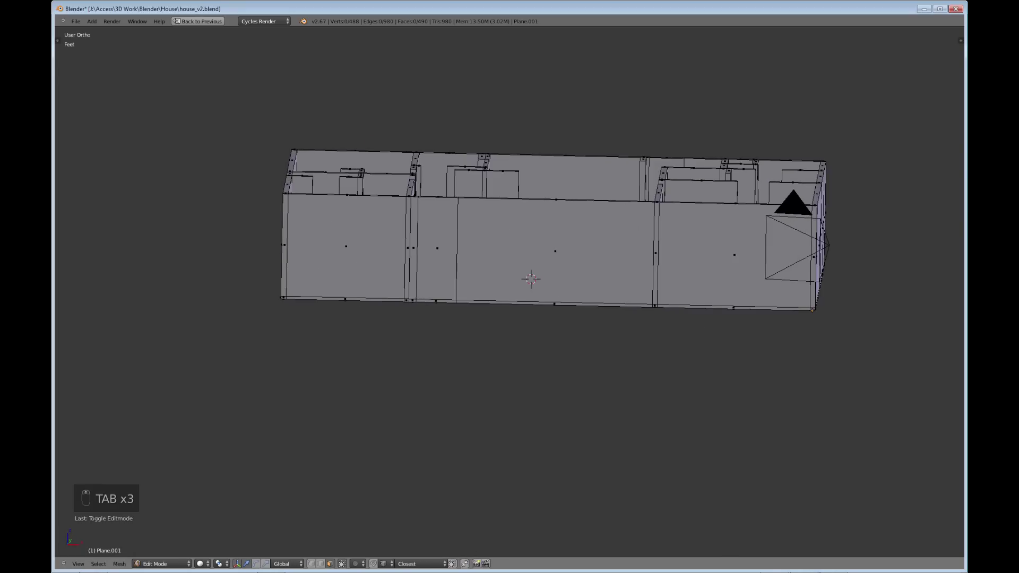
{"action": "middle_click_drag", "start_coordinate": [557, 249], "coordinate": [558, 248]}
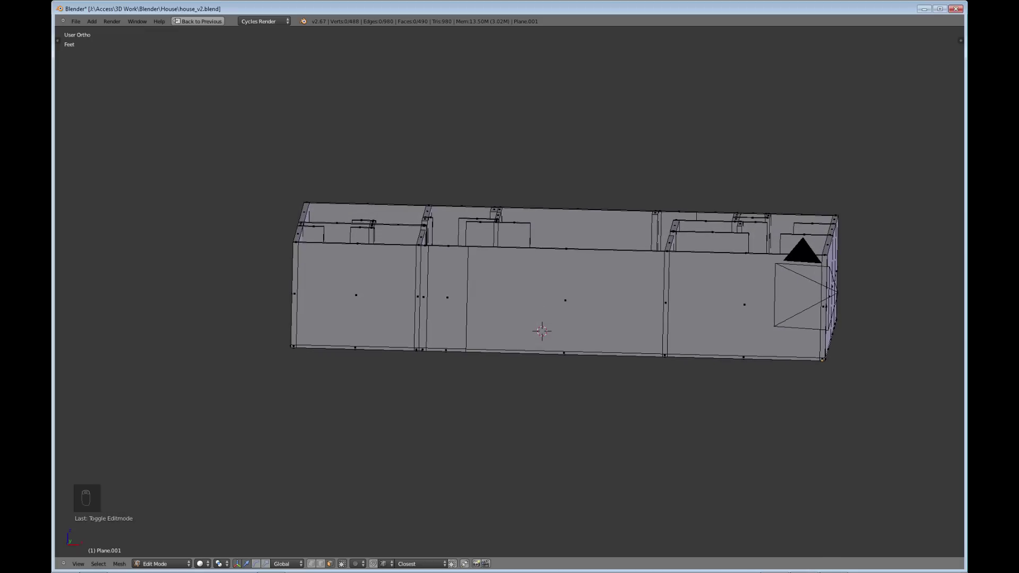
{"action": "key", "text": "ctrl+r"}
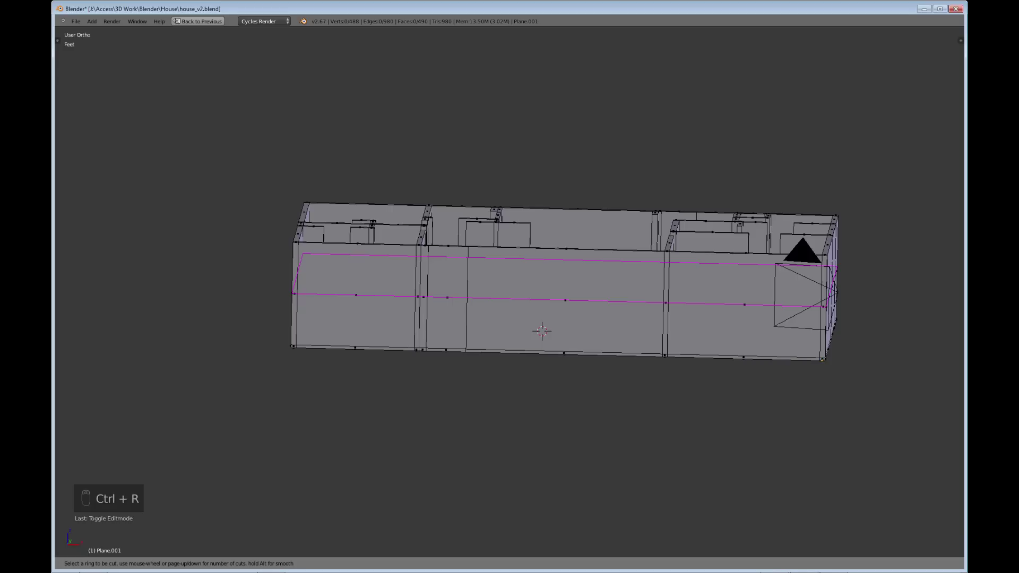
{"action": "left_click", "coordinate": [565, 300]}
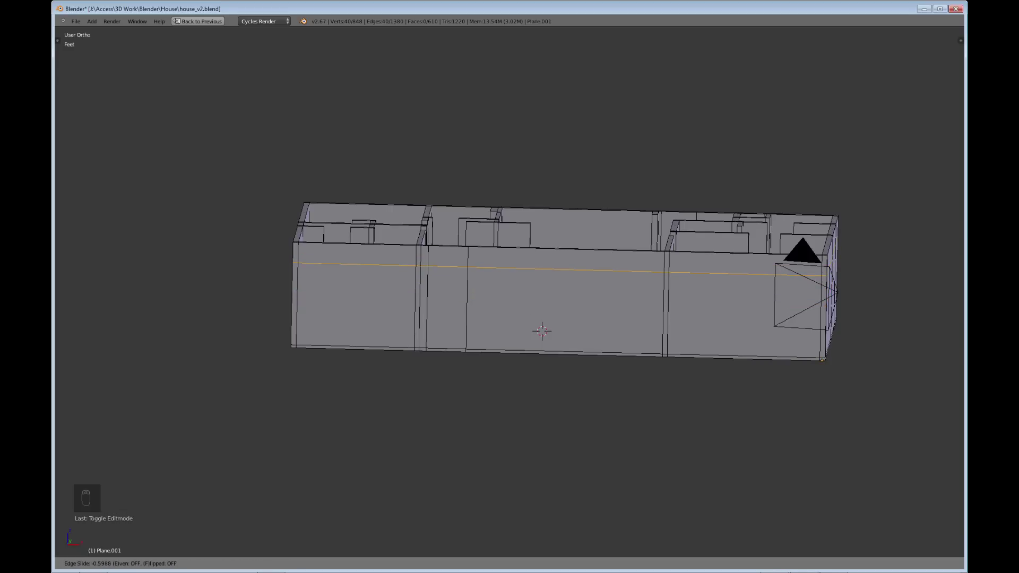
{"action": "key", "text": "Return"}
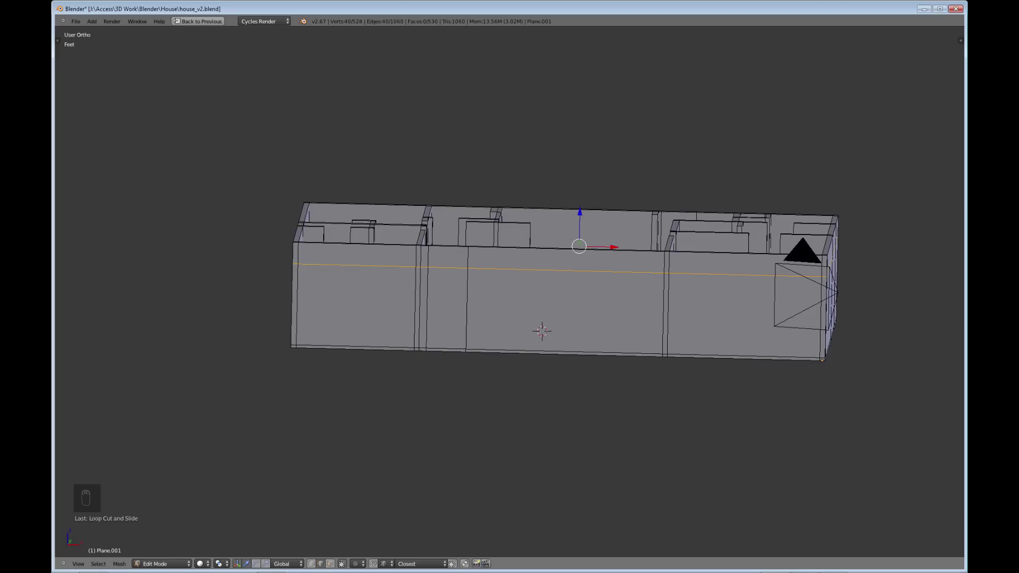
Add two more horizontal loop cuts around the exterior walls, with slide factors of about -0.61 and 0.09
{"action": "key", "text": "ctrl+r"}
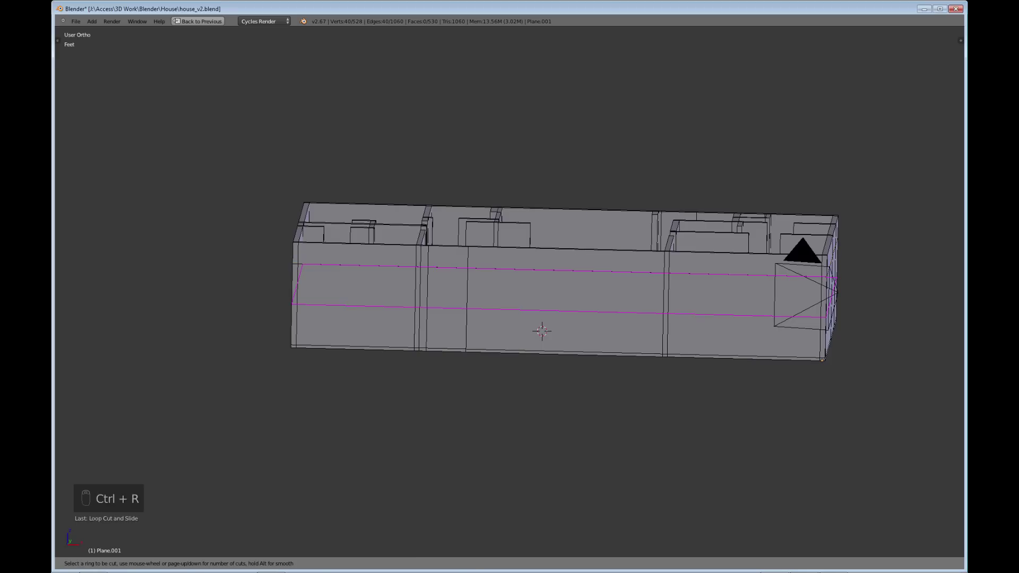
{"action": "left_click", "coordinate": [563, 297]}
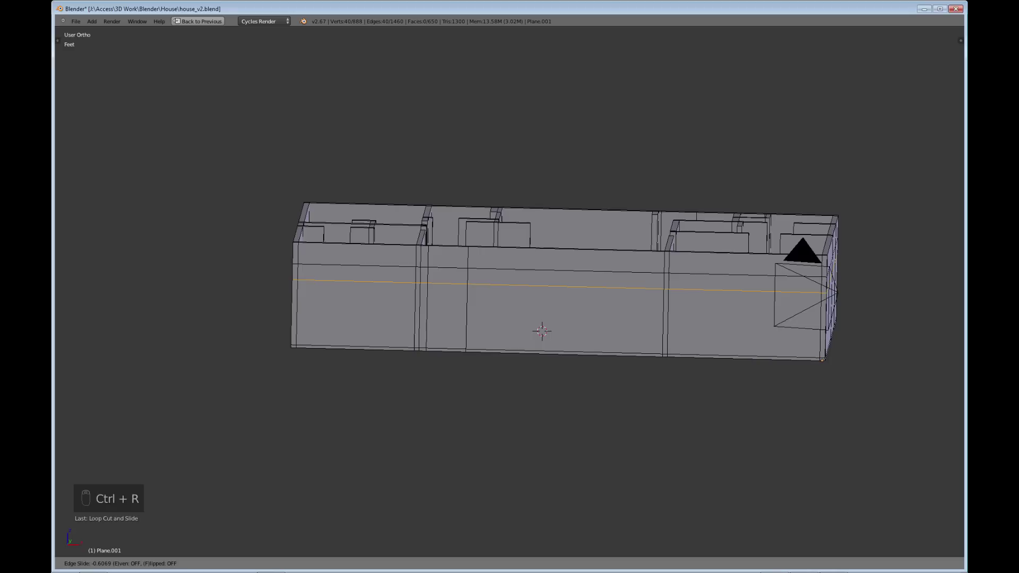
{"action": "key", "text": "Return"}
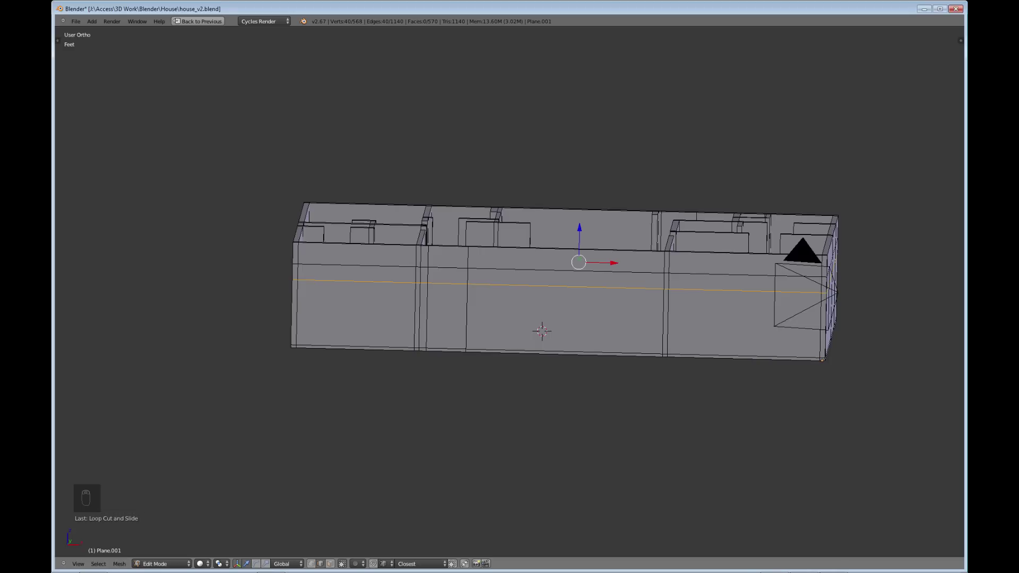
{"action": "key", "text": "ctrl+r"}
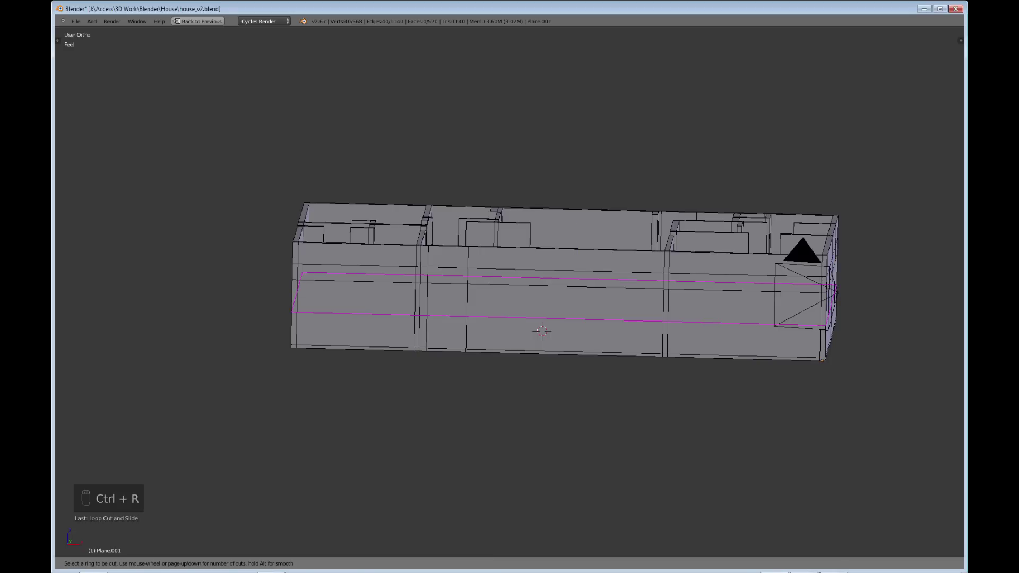
{"action": "key", "text": "Return"}
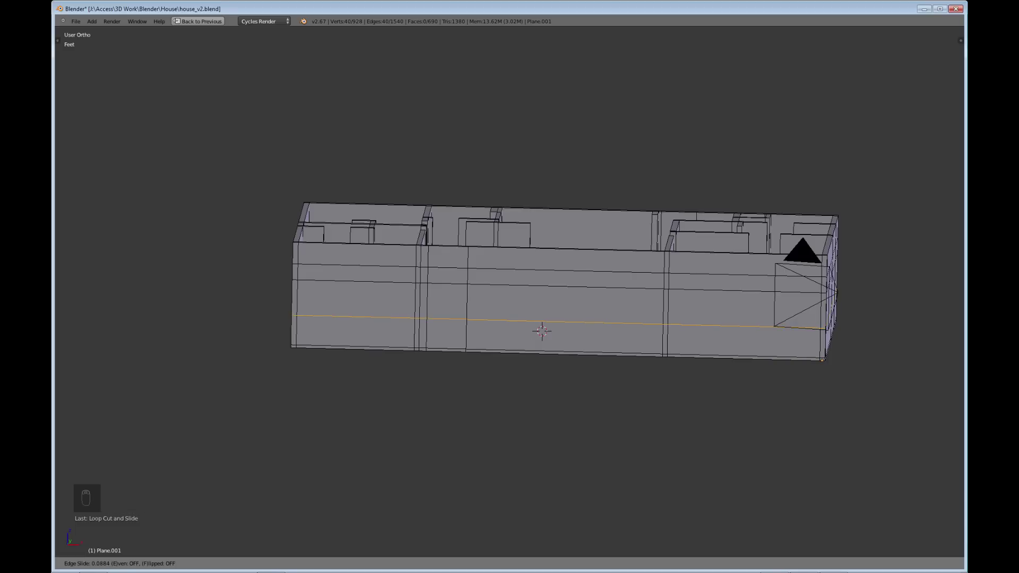
{"action": "key", "text": "Return"}
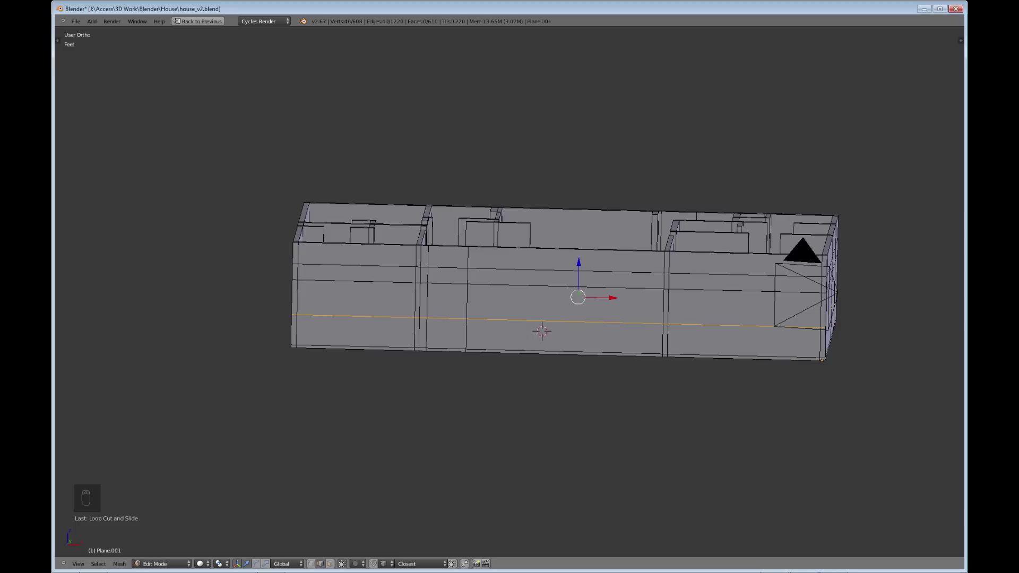
Add two vertical loop cuts in the front wall's leftmost section to bound a window opening
{"action": "key", "text": "ctrl+r"}
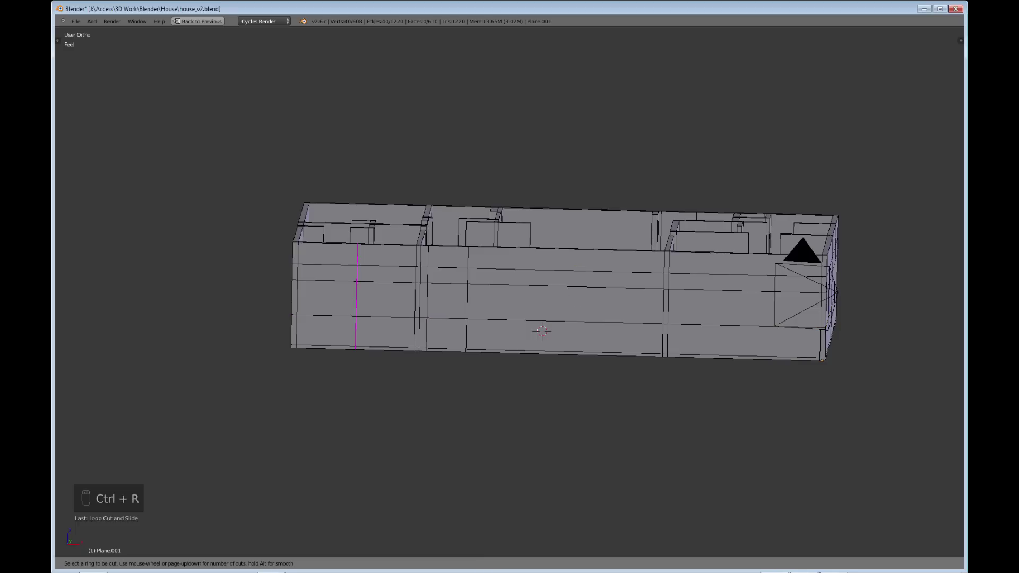
{"action": "left_click", "coordinate": [356, 297]}
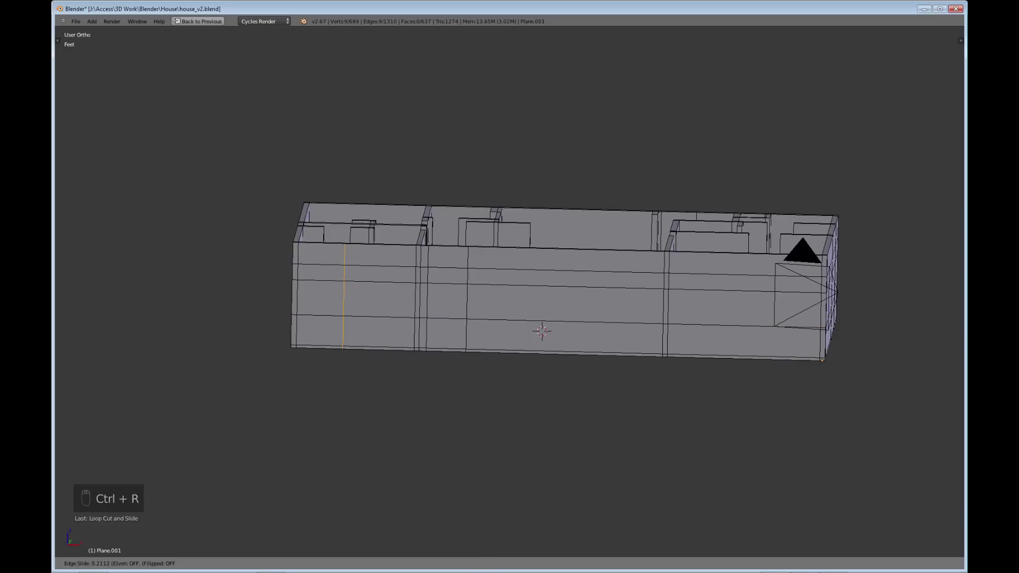
{"action": "left_click", "coordinate": [341, 304]}
{"action": "key", "text": "ctrl+r"}
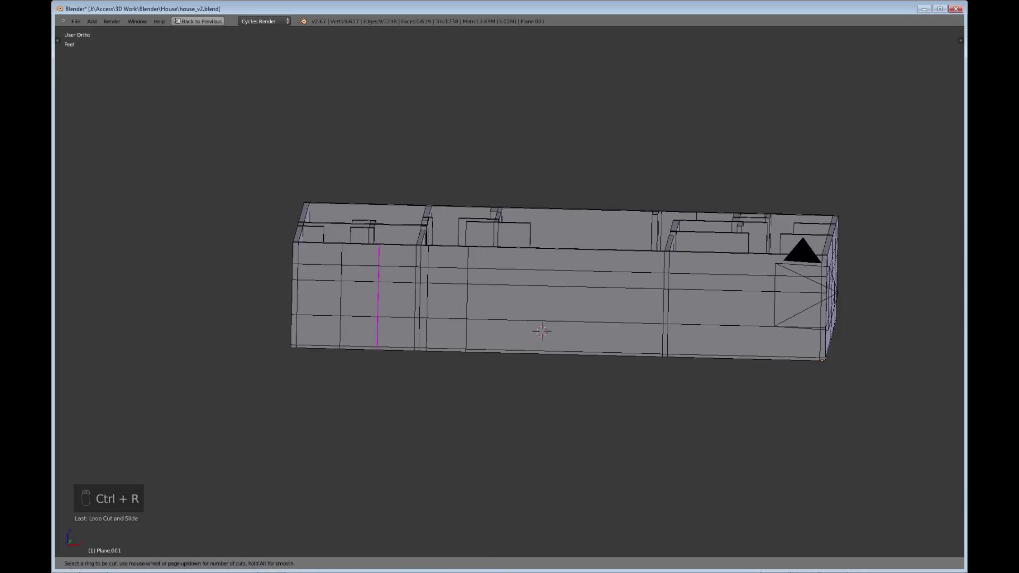
{"action": "left_click", "coordinate": [378, 297]}
{"action": "left_click", "coordinate": [387, 297]}
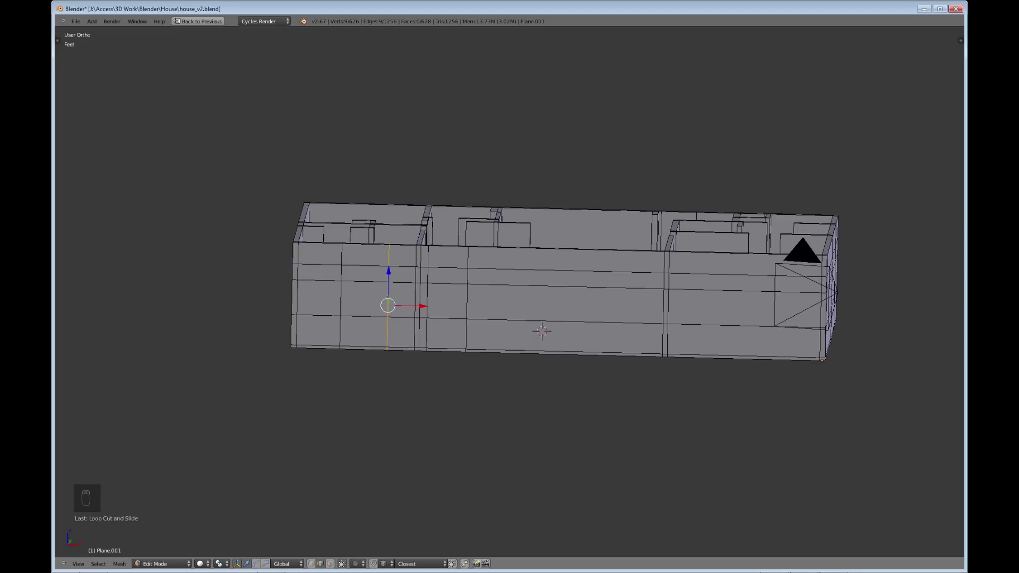
In face select mode, extrude the window face between the new loops on the front wall slightly inward
{"action": "left_click", "coordinate": [330, 563]}
{"action": "middle_click_drag", "start_coordinate": [382, 307], "coordinate": [297, 371]}
{"action": "right_click", "coordinate": [318, 316]}
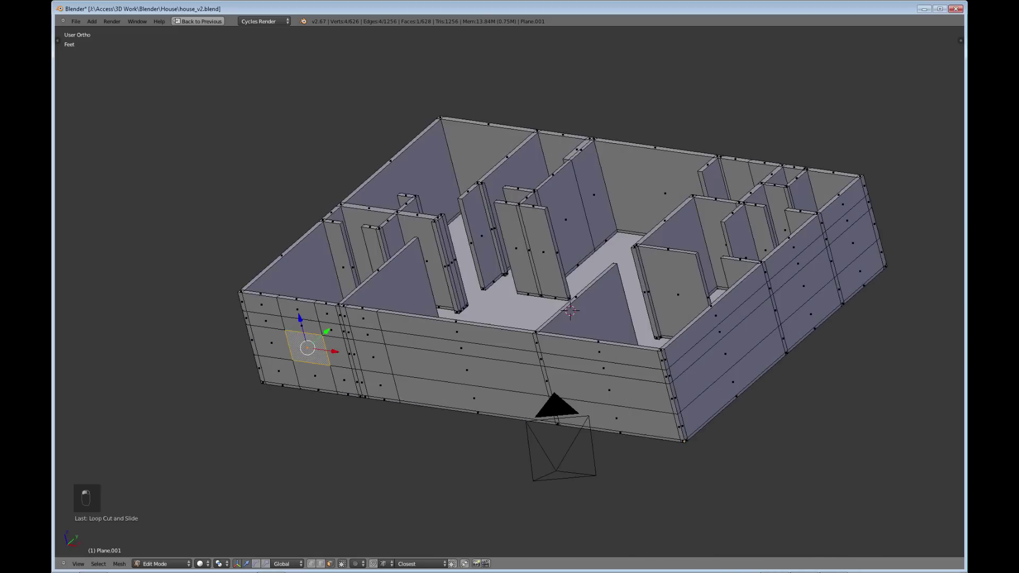
{"action": "scroll", "coordinate": [509, 292], "scroll_direction": "up", "scroll_amount": 3}
{"action": "key", "text": "e"}
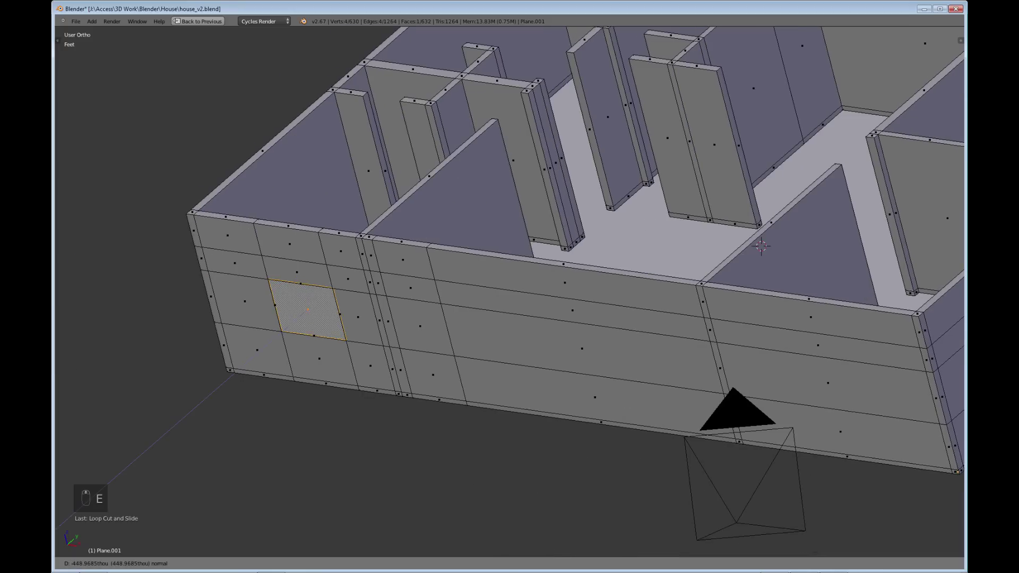
{"action": "left_click", "coordinate": [308, 314]}
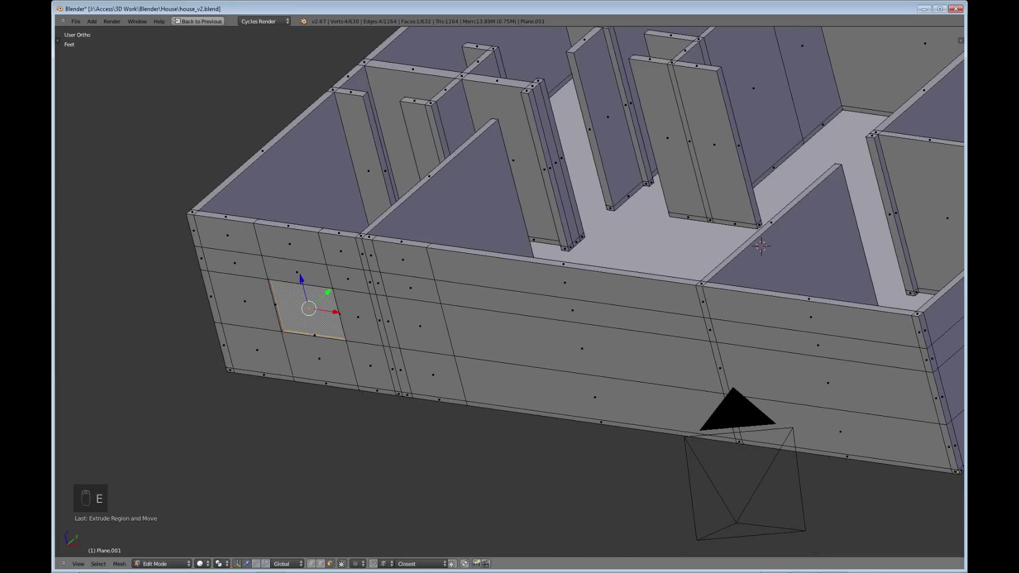
{"action": "middle_click_drag", "start_coordinate": [309, 313], "coordinate": [343, 254]}
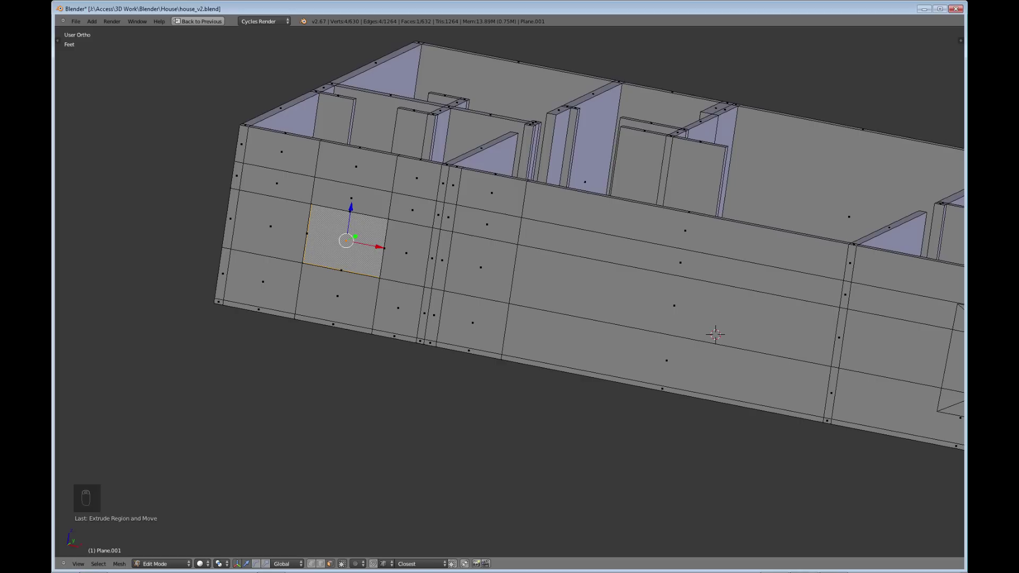
Select the three stacked faces forming the front door opening beside the window section and extrude them slightly inward
{"action": "middle_click_drag", "start_coordinate": [509, 287], "coordinate": [461, 266], "text": "shift"}
{"action": "left_click", "coordinate": [437, 203]}
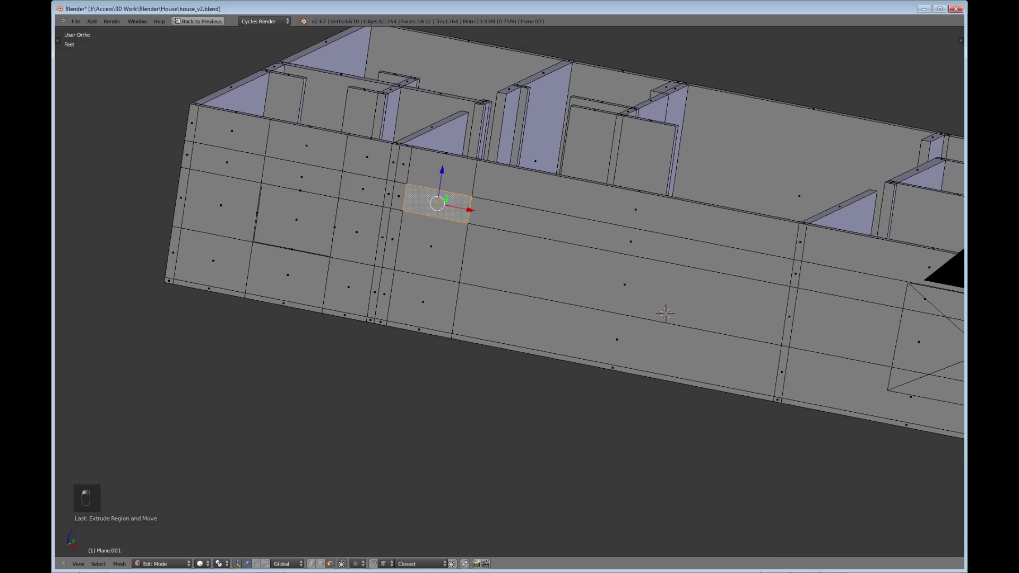
{"action": "left_click", "coordinate": [431, 247], "text": "shift"}
{"action": "left_click", "coordinate": [423, 302], "text": "shift"}
{"action": "middle_click_drag", "start_coordinate": [423, 301], "coordinate": [361, 324]}
{"action": "middle_click_drag", "start_coordinate": [456, 276], "coordinate": [464, 271]}
{"action": "key", "text": "e"}
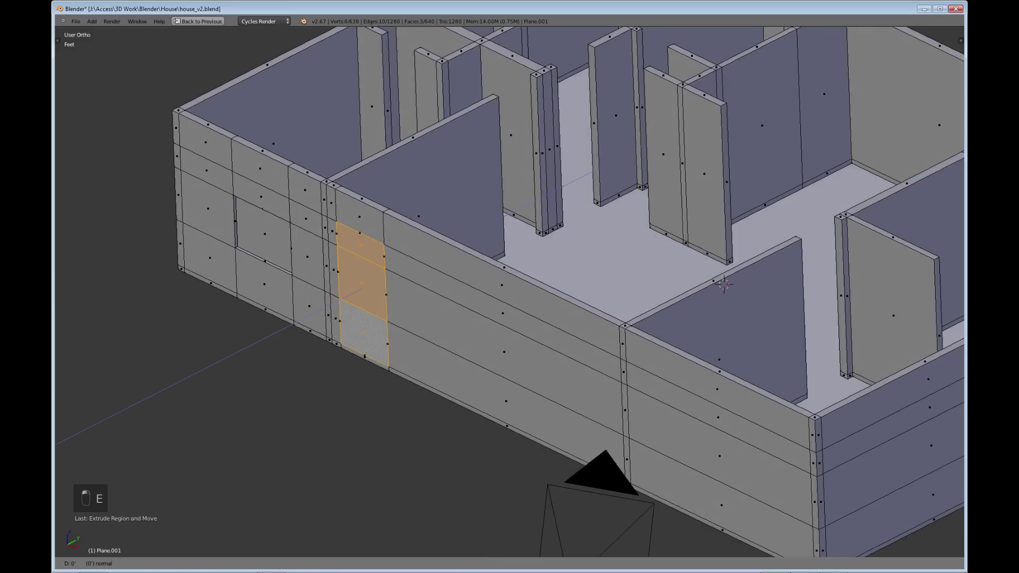
{"action": "key", "text": "Return"}
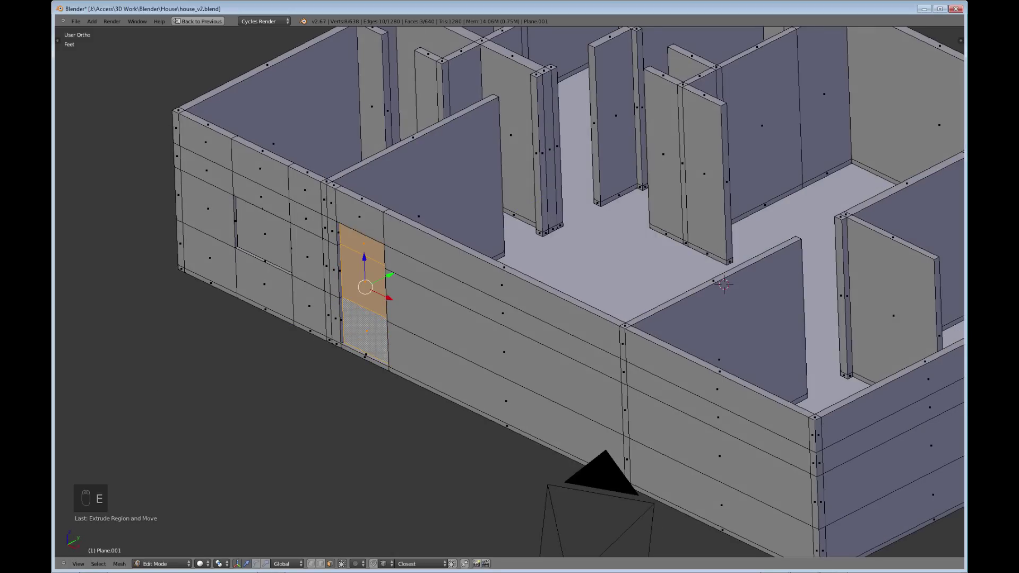
Deselect all wall faces and return to Object Mode
{"action": "middle_click_drag", "start_coordinate": [403, 266], "coordinate": [456, 234]}
{"action": "scroll", "coordinate": [509, 292], "scroll_direction": "down", "scroll_amount": 1}
{"action": "key", "text": "a"}
{"action": "middle_click_drag", "start_coordinate": [563, 260], "coordinate": [586, 315]}
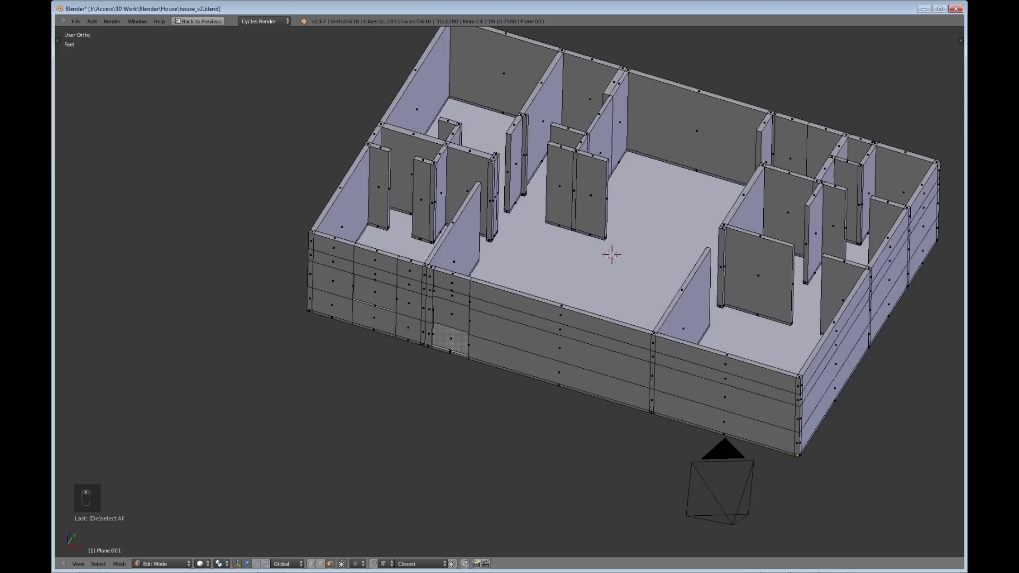
{"action": "scroll", "coordinate": [611, 254], "scroll_direction": "down", "scroll_amount": 3}
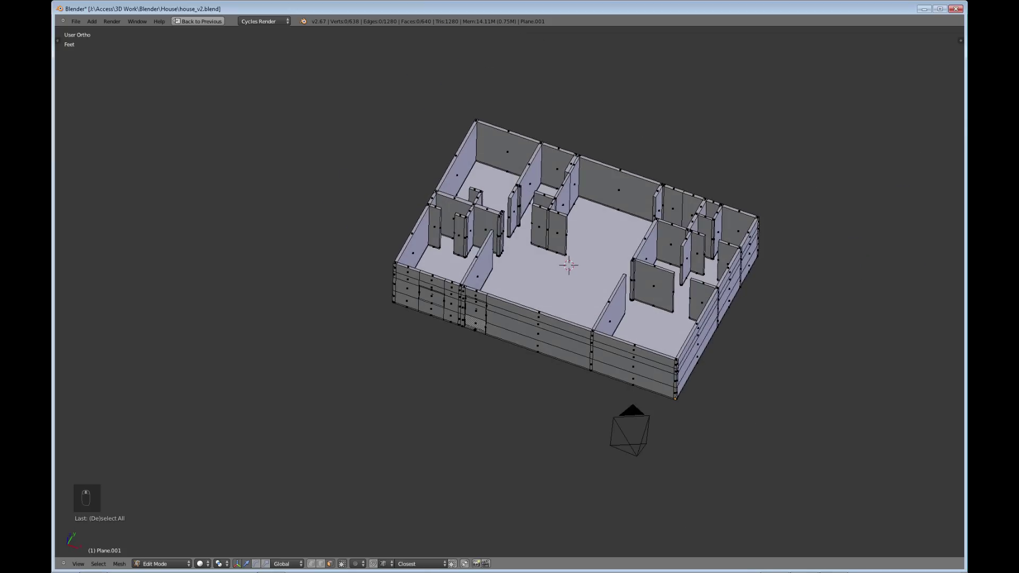
{"action": "key", "text": "Tab"}
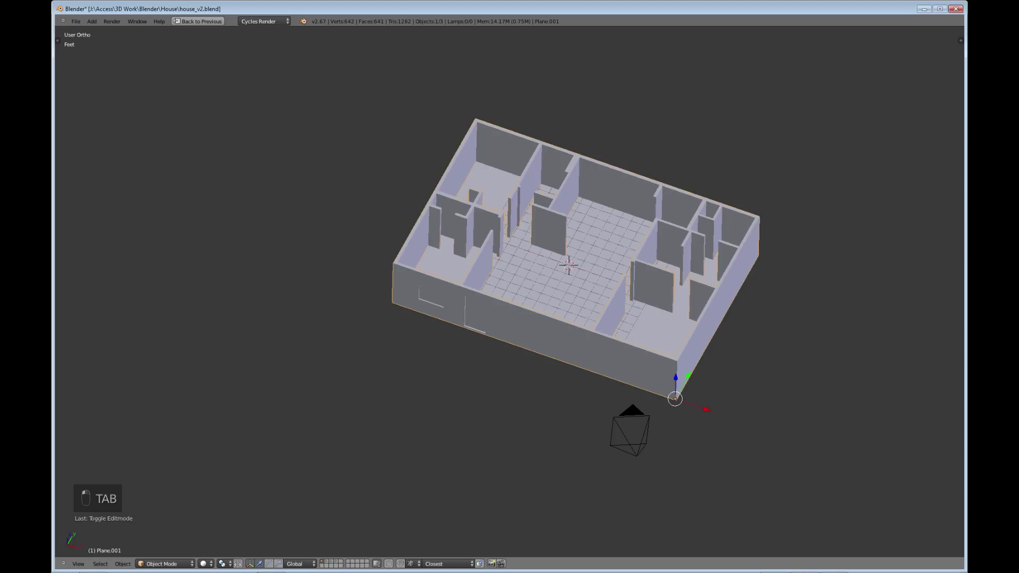
Delete the cam_pers1 camera in front of the house
{"action": "right_click", "coordinate": [632, 416]}
{"action": "key", "text": "Delete"}
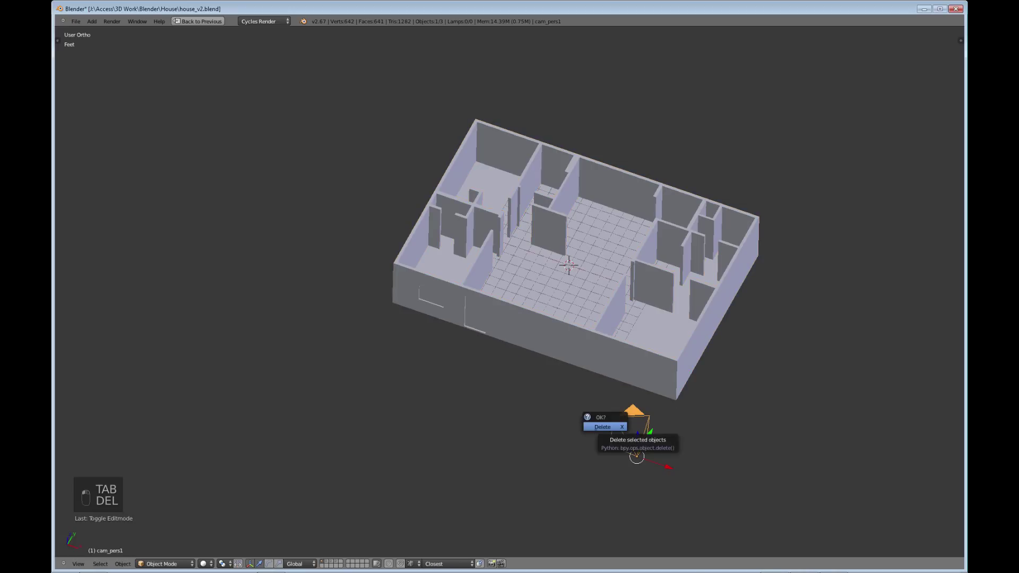
{"action": "left_click", "coordinate": [600, 425]}
Add a new camera and move it in top view to a spot diagonally outside the house's front right corner
{"action": "scroll", "coordinate": [600, 426], "scroll_direction": "down", "scroll_amount": 1}
{"action": "middle_click_drag", "start_coordinate": [563, 270], "coordinate": [530, 281]}
{"action": "key", "text": "shift+a"}
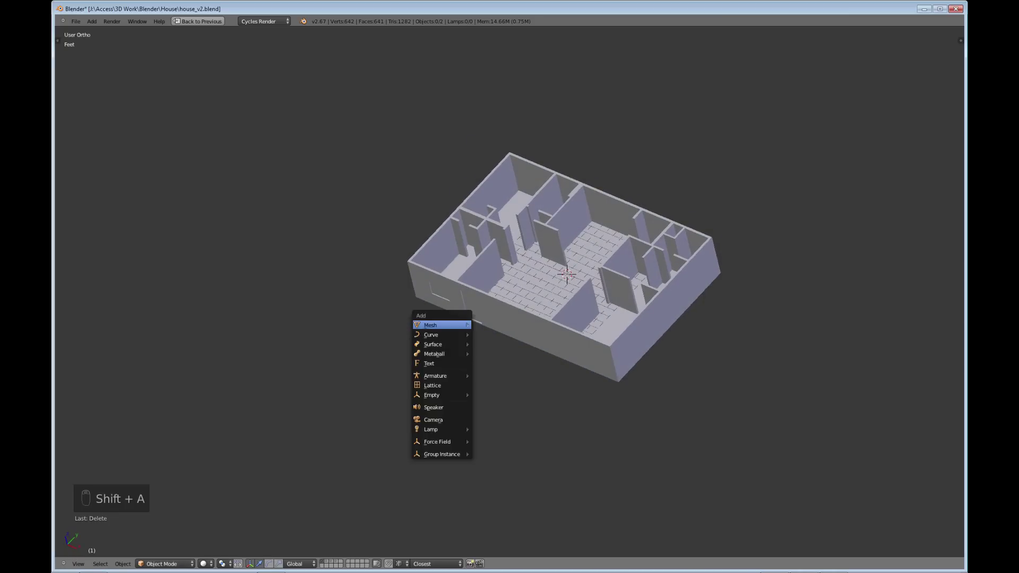
{"action": "left_click", "coordinate": [433, 420]}
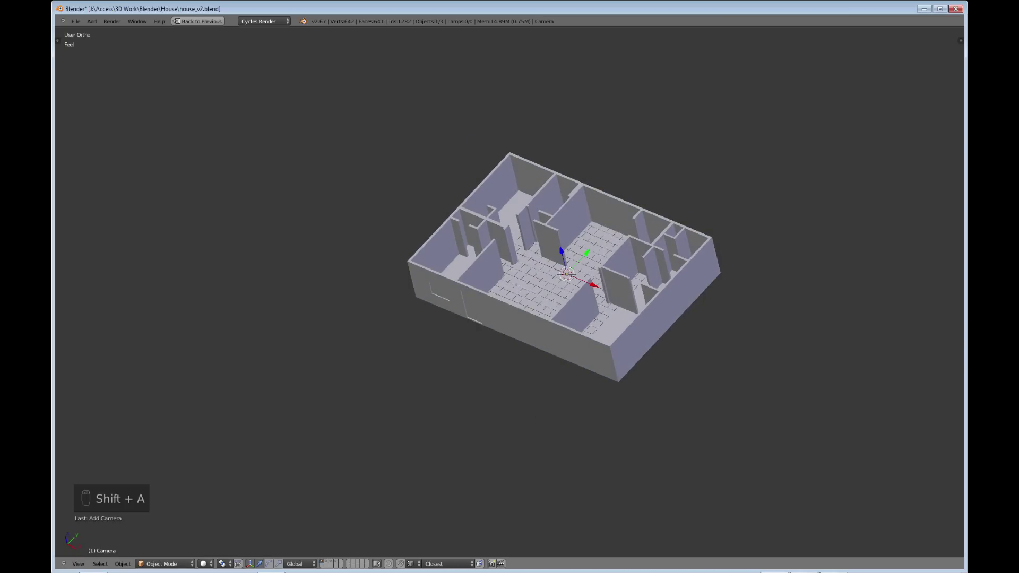
{"action": "key", "text": "KP_7"}
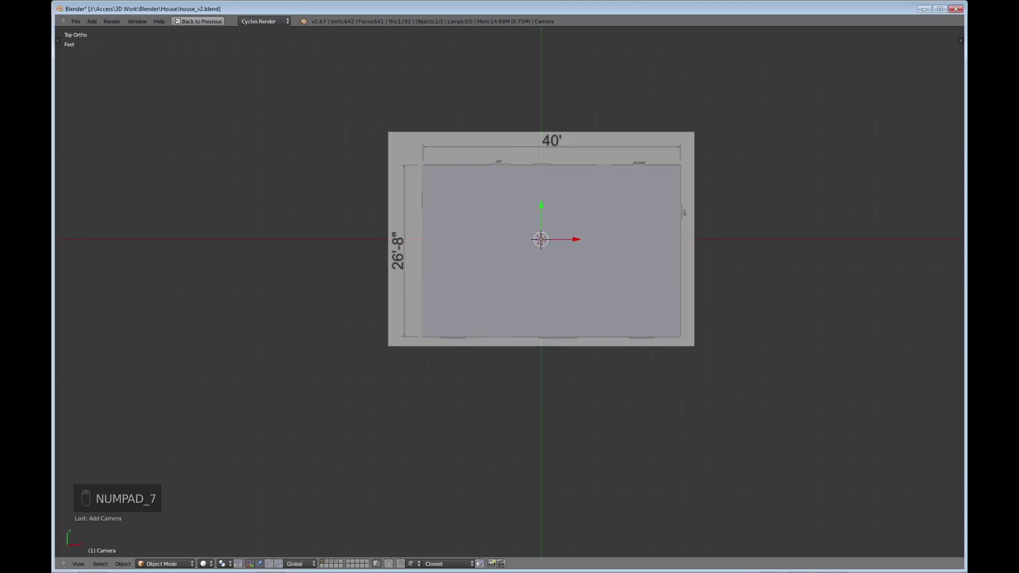
{"action": "scroll", "coordinate": [510, 292], "scroll_direction": "down", "scroll_amount": 2}
{"action": "key", "text": "g"}
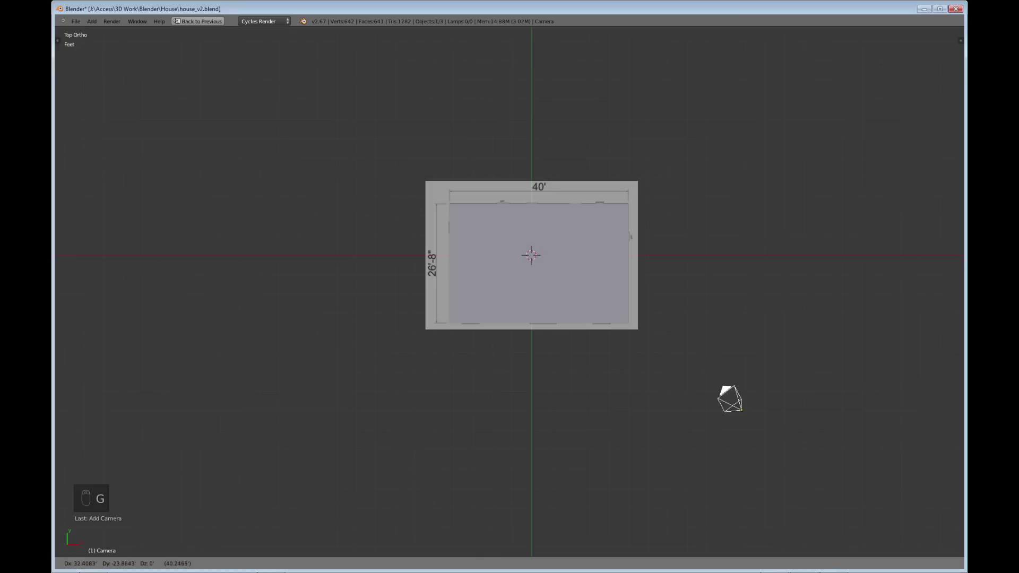
{"action": "left_click", "coordinate": [761, 425]}
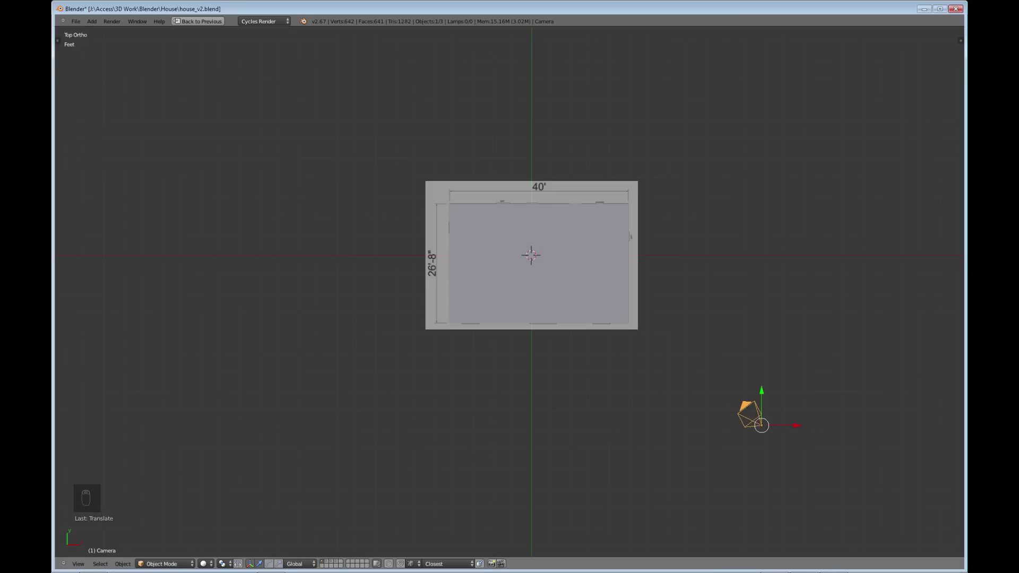
Restore the multi-view layout and set the new camera as the scene's active camera
{"action": "key", "text": "ctrl+Up"}
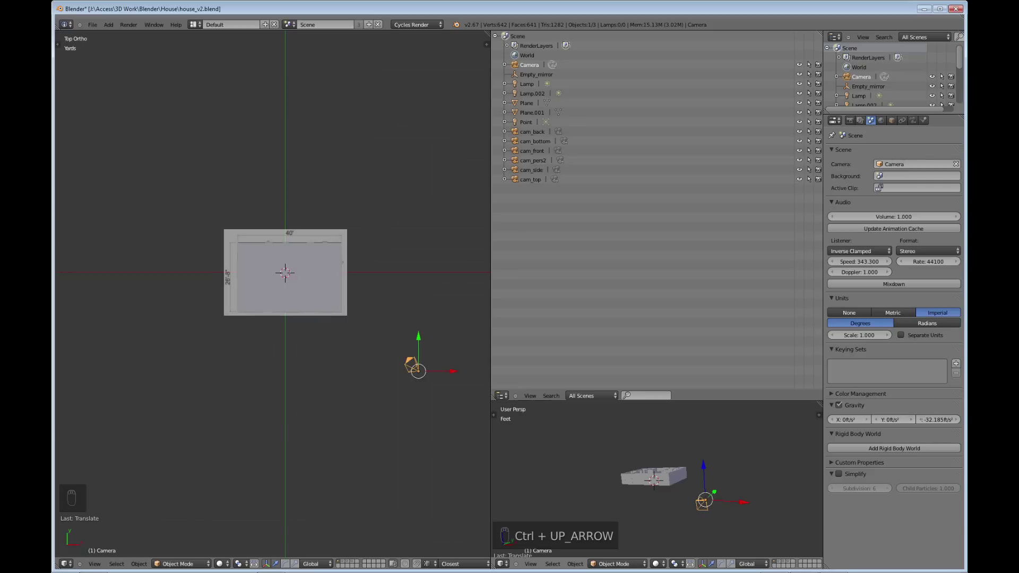
{"action": "key", "text": "ctrl+KP_0"}
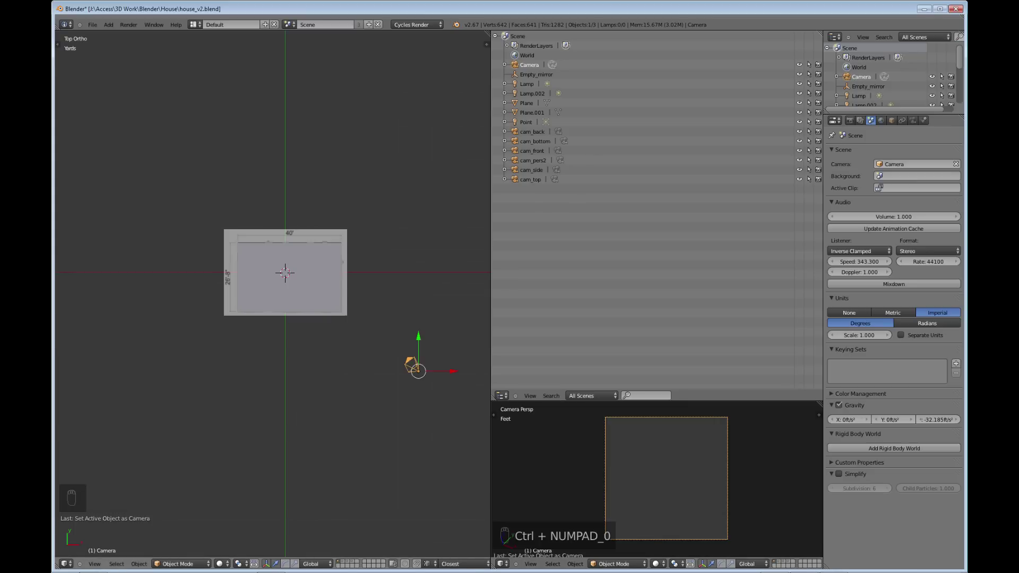
Rotate the new camera in front view toward the house and raise it above roof level
{"action": "key", "text": "KP_1"}
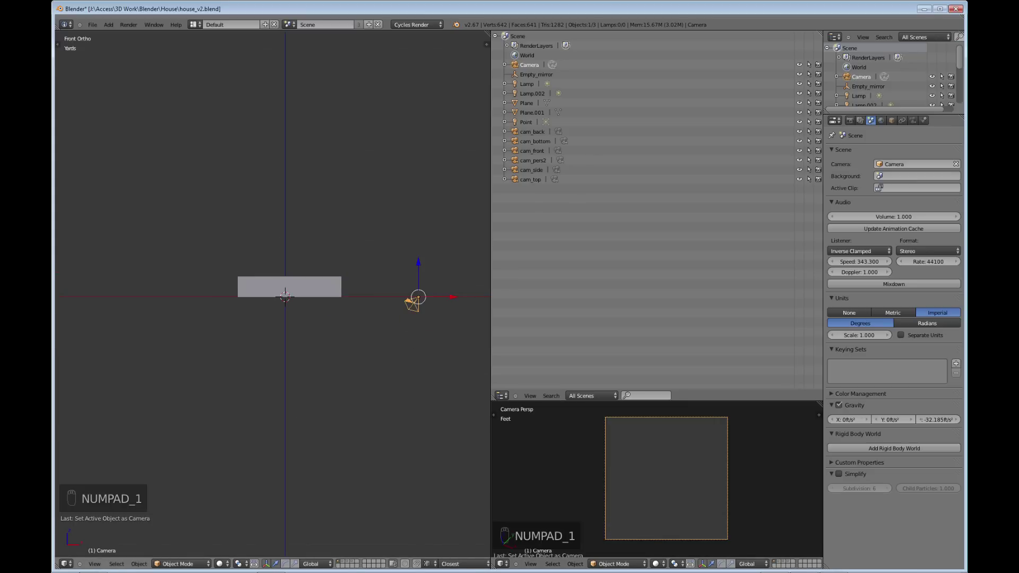
{"action": "key", "text": "r"}
{"action": "key", "text": "g"}
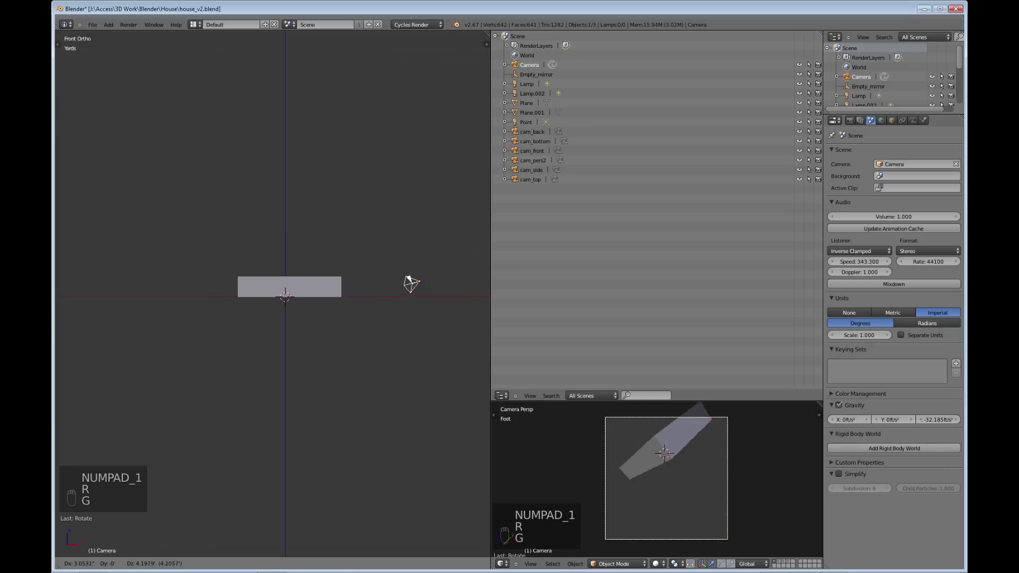
{"action": "left_click", "coordinate": [406, 229]}
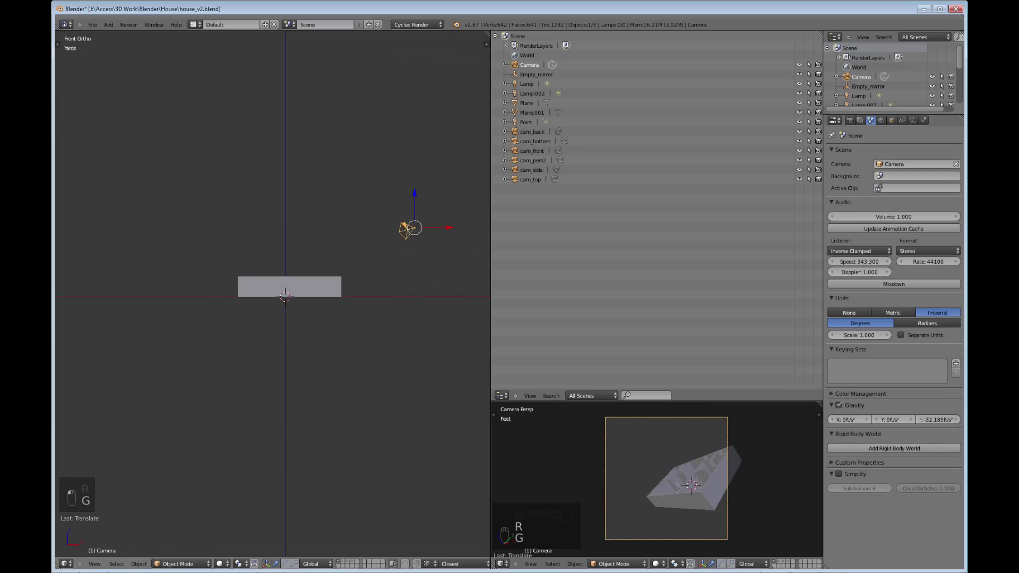
Rotate and reposition the new camera in right side view, lowering it slightly and tilting it toward the house
{"action": "key", "text": "KP_3"}
{"action": "key", "text": "r"}
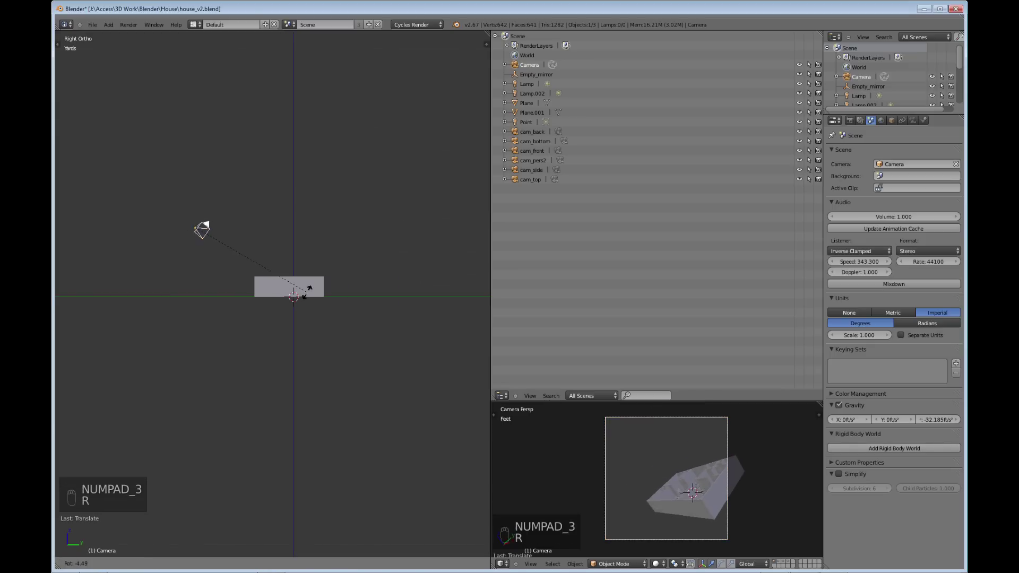
{"action": "left_click", "coordinate": [314, 225]}
{"action": "key", "text": "g"}
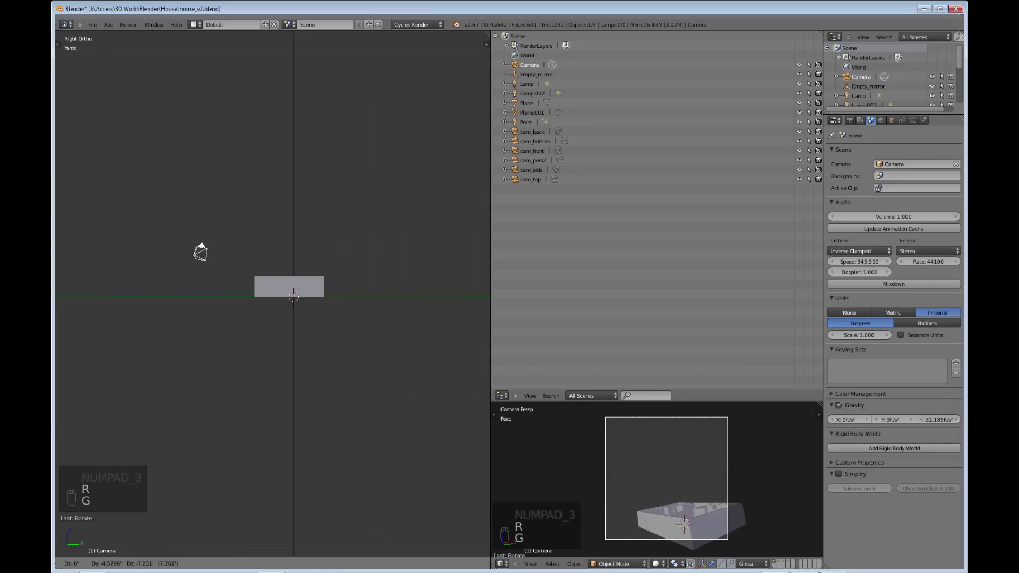
{"action": "left_click", "coordinate": [300, 256]}
{"action": "key", "text": "r"}
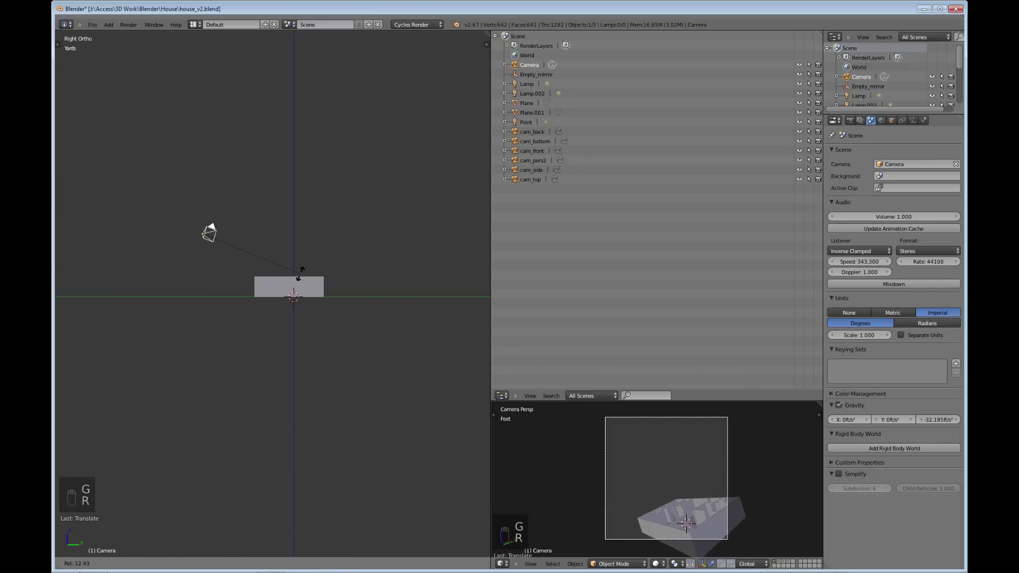
{"action": "left_click", "coordinate": [303, 258]}
{"action": "key", "text": "g"}
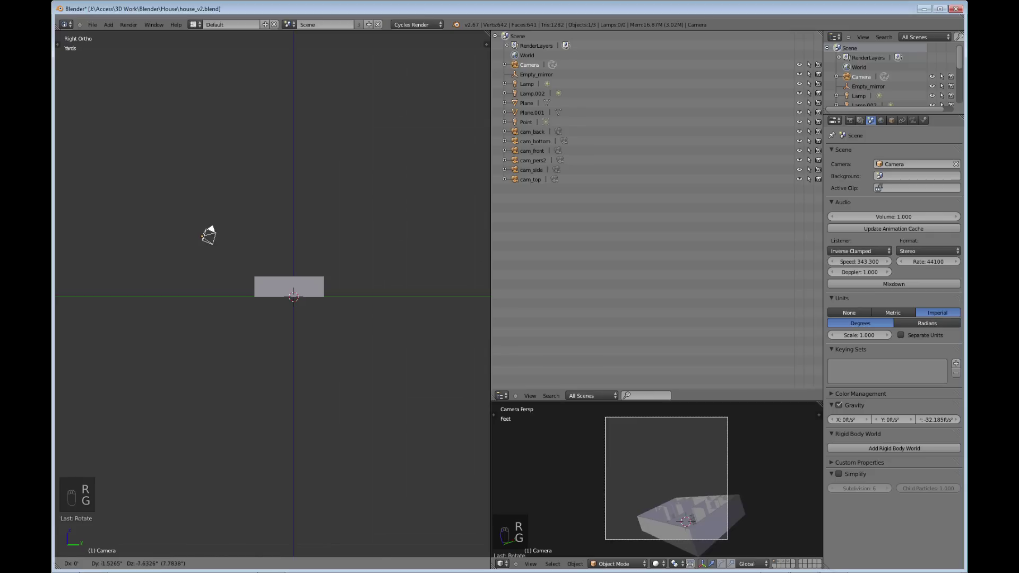
{"action": "key", "text": "Return"}
Rotate the camera in front view and raise it along Z until the whole house sits level within the camera frame
{"action": "key", "text": "KP_1"}
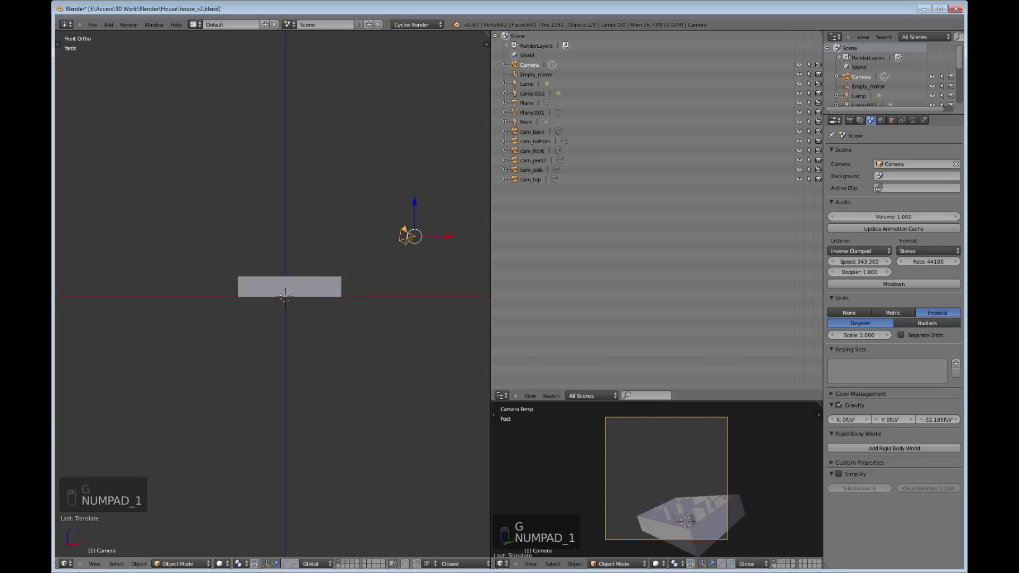
{"action": "key", "text": "r"}
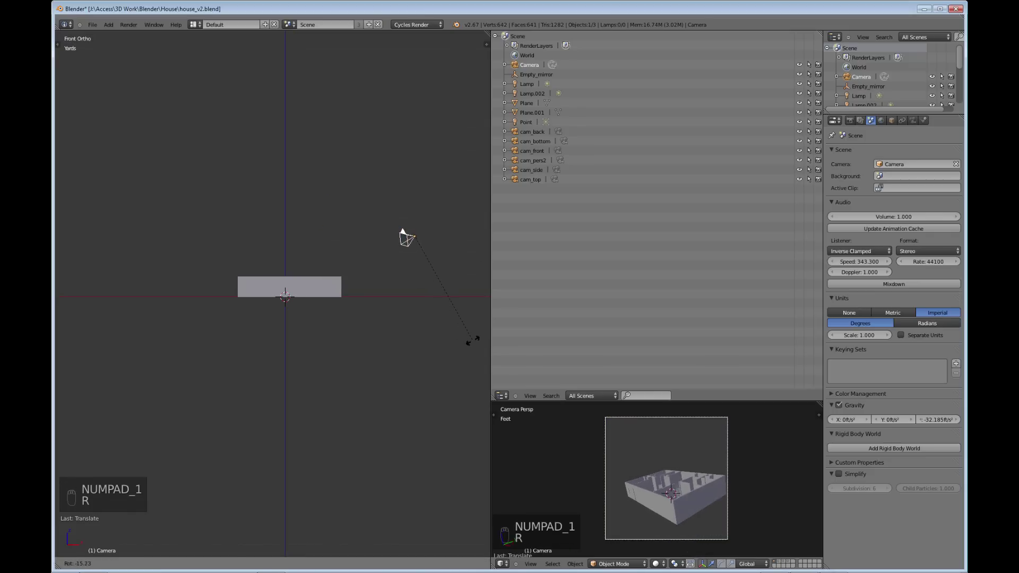
{"action": "left_click", "coordinate": [480, 355]}
{"action": "key", "text": "g"}
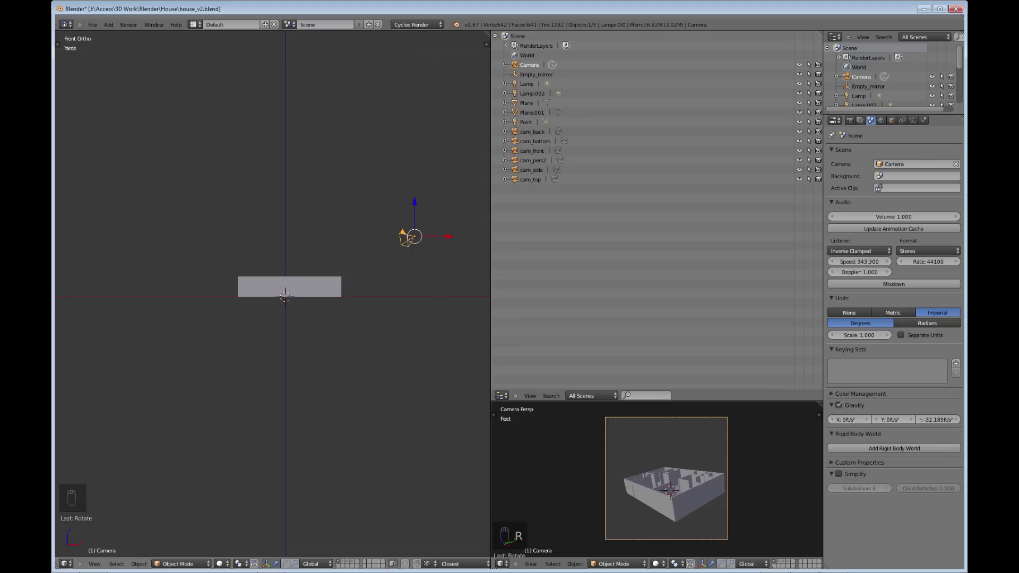
{"action": "key", "text": "z"}
{"action": "left_click", "coordinate": [404, 214]}
{"action": "key", "text": "r"}
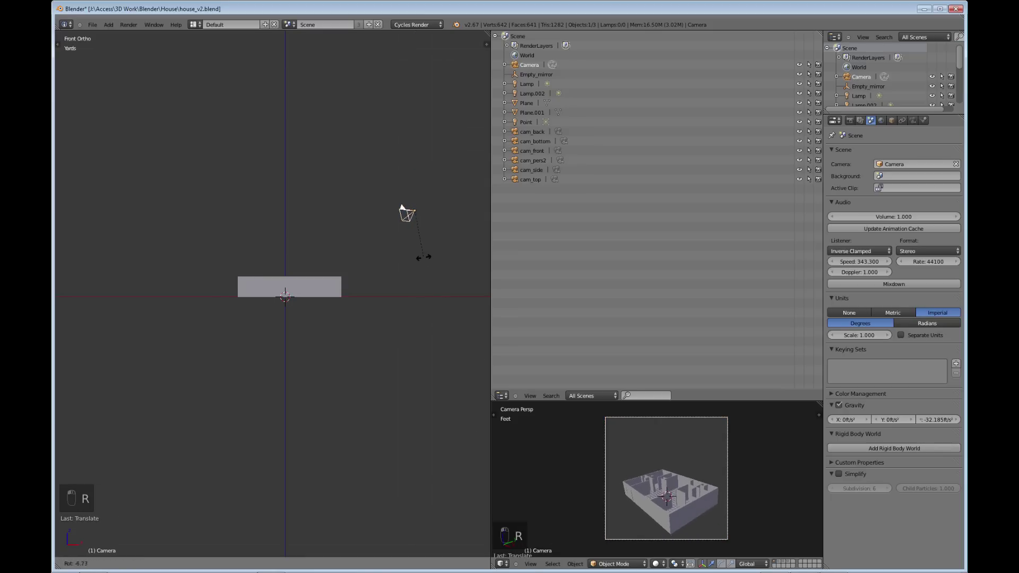
{"action": "left_click", "coordinate": [426, 259]}
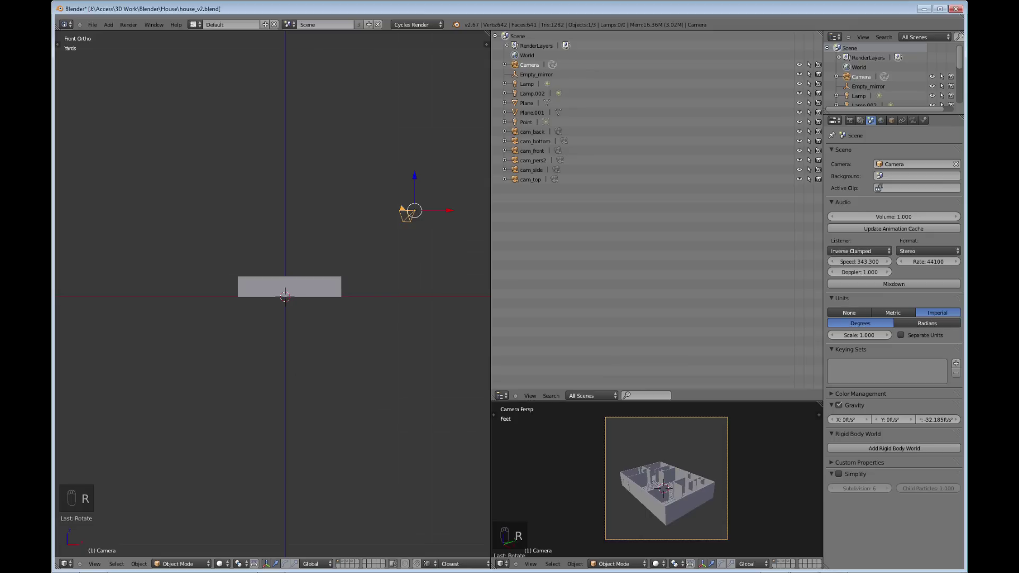
Give the house walls (Plane.001) a new material named blue with a light blue diffuse color
{"action": "right_click", "coordinate": [324, 287]}
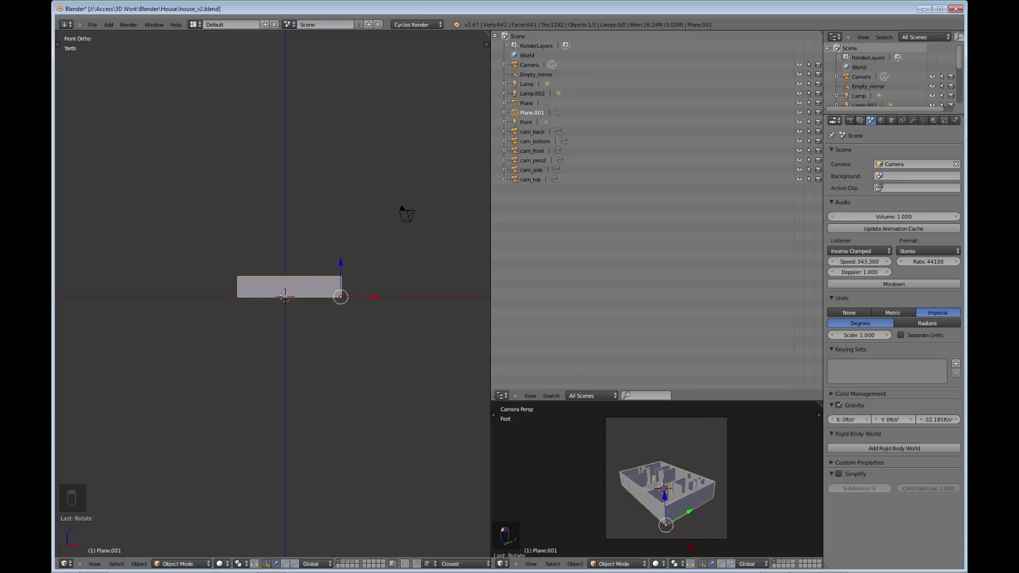
{"action": "left_click", "coordinate": [933, 121]}
{"action": "left_click", "coordinate": [876, 183]}
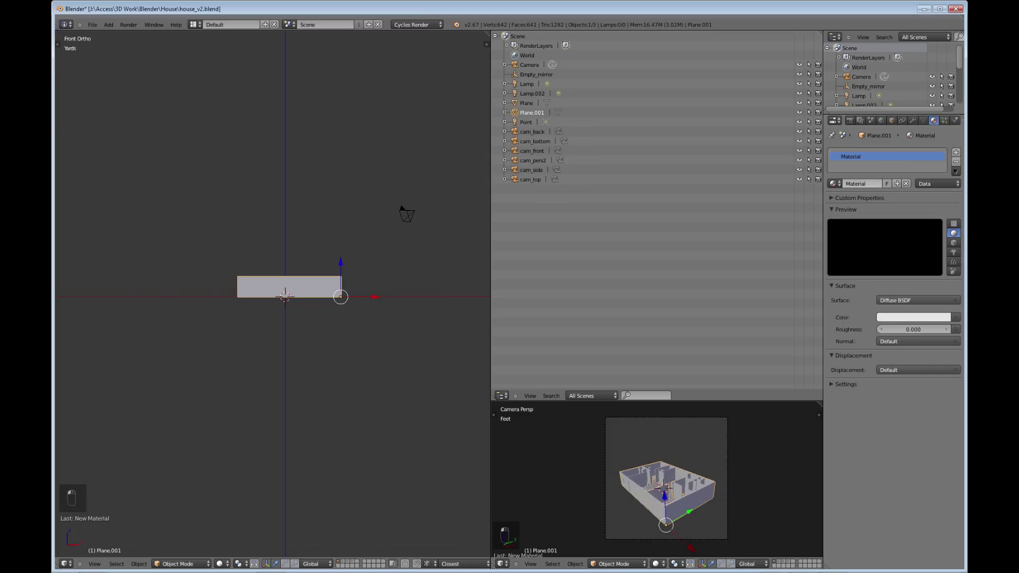
{"action": "double_click", "coordinate": [870, 184]}
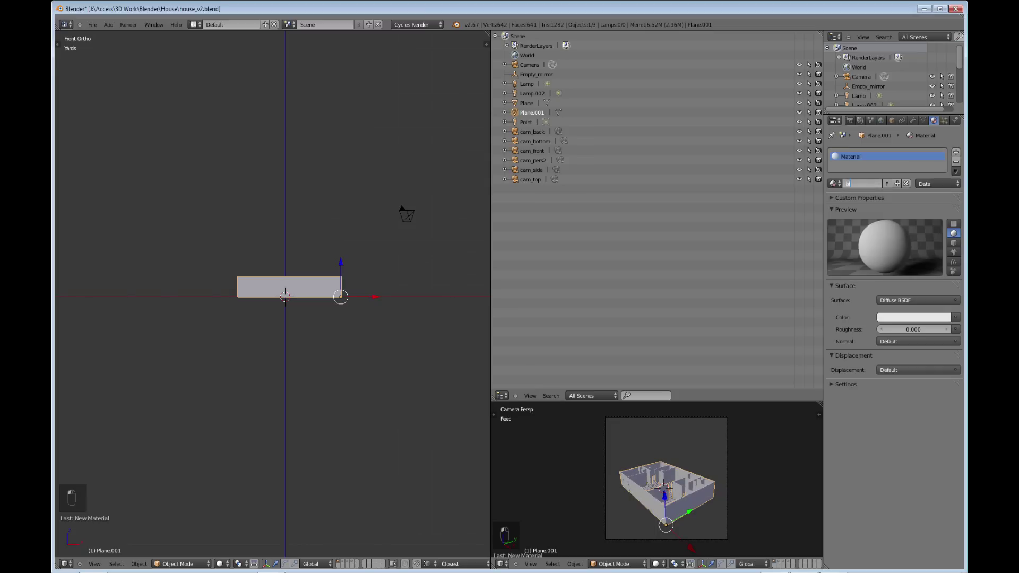
{"action": "type", "text": "blue"}
{"action": "key", "text": "Return"}
{"action": "left_click", "coordinate": [913, 318]}
{"action": "left_click_drag", "start_coordinate": [900, 215], "coordinate": [914, 204]}
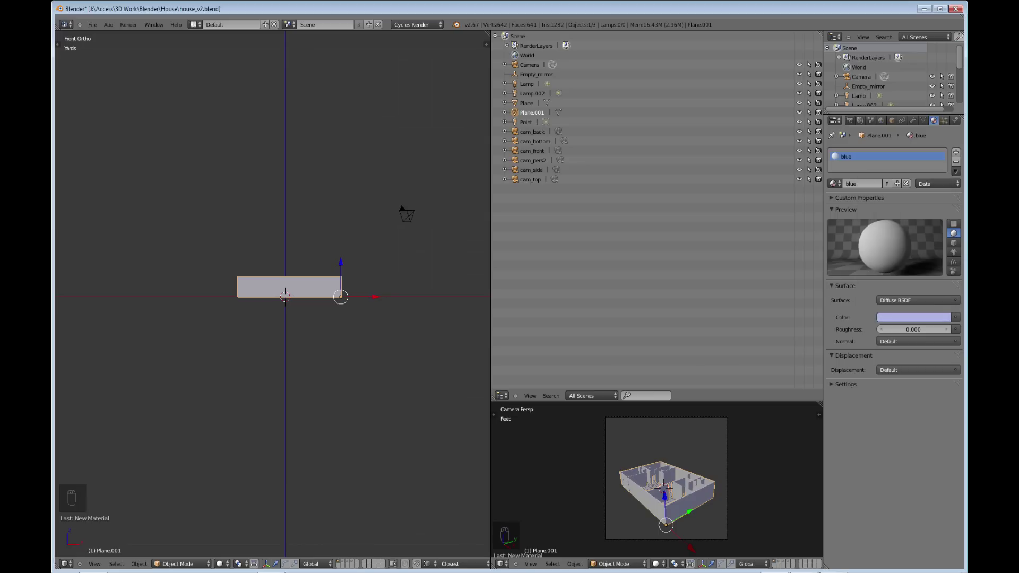
Add a Sun lamp, raise it high above the house along Z and rotate it so its light falls at a slant
{"action": "key", "text": "shift+a"}
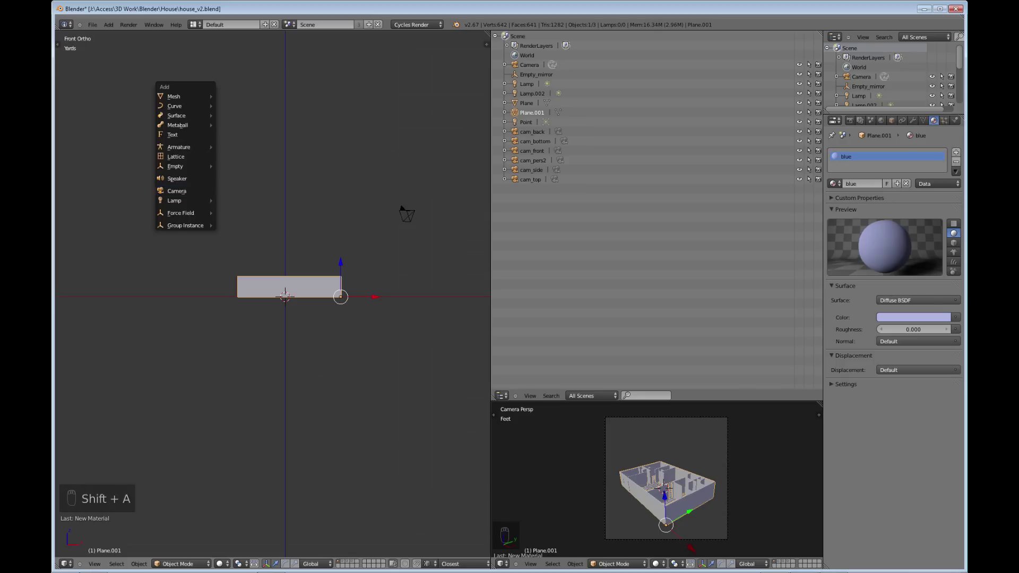
{"action": "mouse_move", "coordinate": [180, 105]}
{"action": "mouse_move", "coordinate": [181, 201]}
{"action": "left_click", "coordinate": [231, 210]}
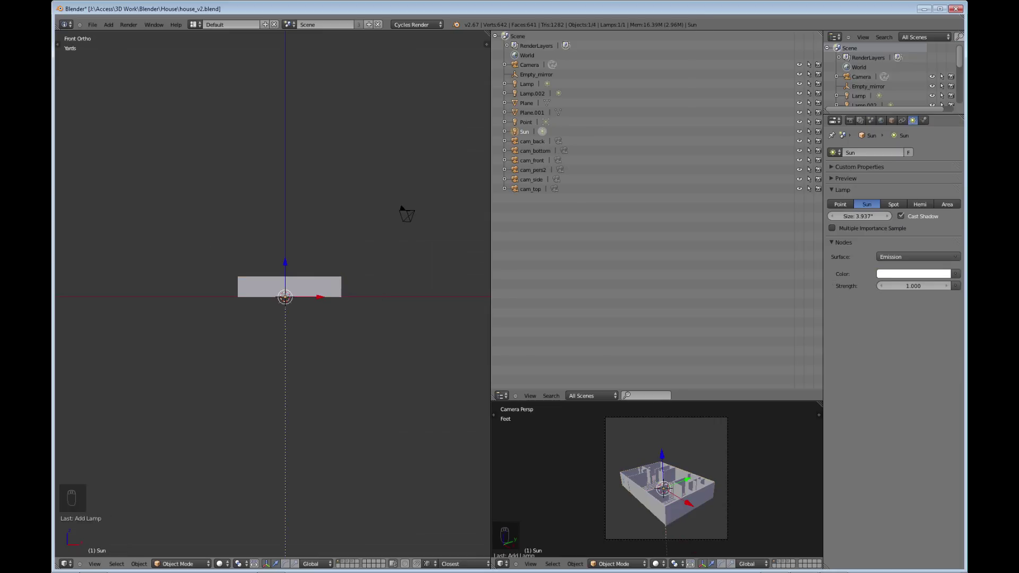
{"action": "left_click_drag", "start_coordinate": [285, 262], "coordinate": [285, 48]}
{"action": "key", "text": "r"}
{"action": "left_click", "coordinate": [284, 221]}
{"action": "scroll", "coordinate": [284, 222], "scroll_direction": "down", "scroll_amount": 2}
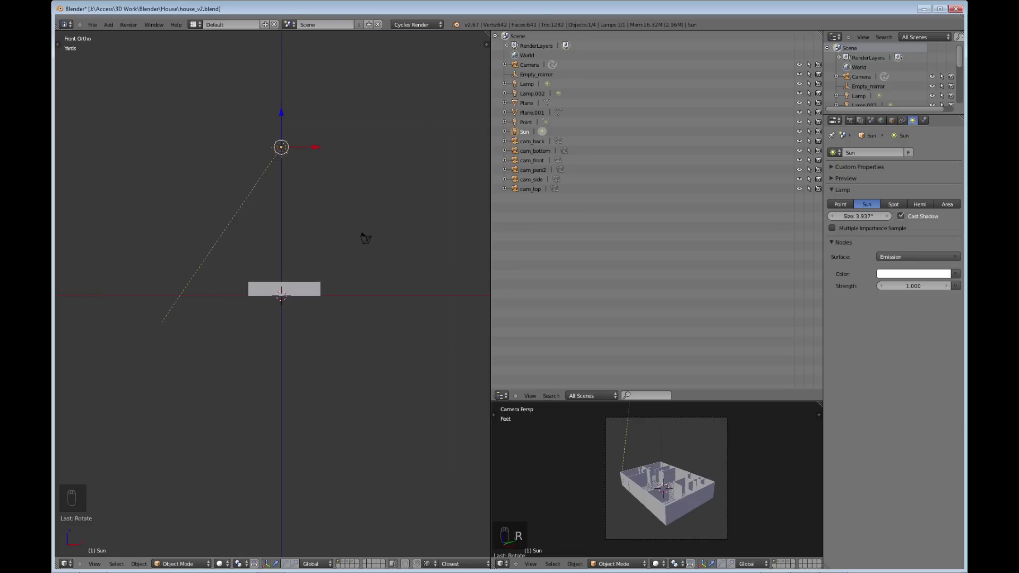
Maximize the front view and render the scene from the new camera
{"action": "key", "text": "ctrl+Up"}
{"action": "scroll", "coordinate": [563, 221], "scroll_direction": "down", "scroll_amount": 3}
{"action": "middle_click_drag", "start_coordinate": [562, 221], "coordinate": [581, 299], "text": "shift"}
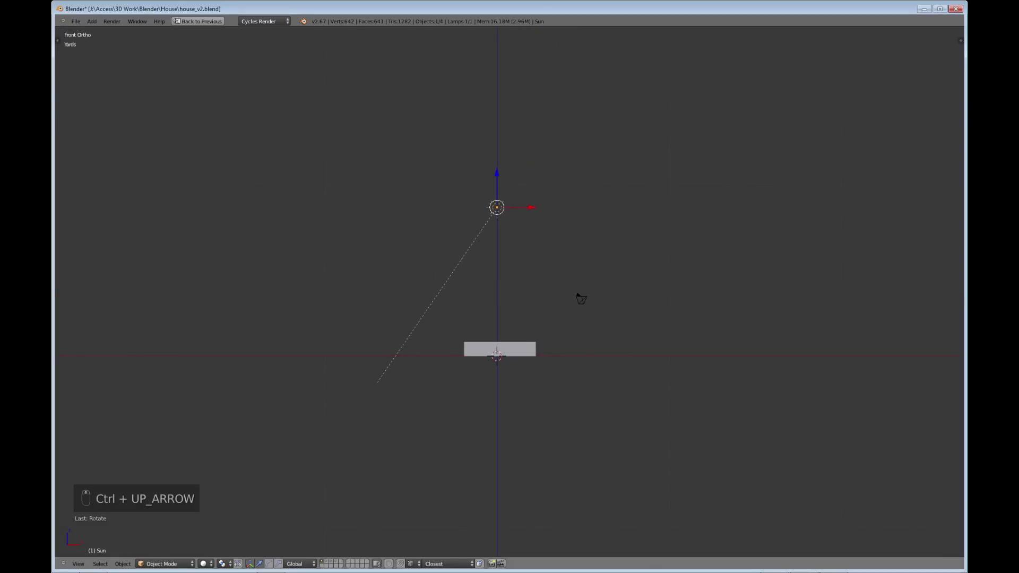
{"action": "key", "text": "F12"}
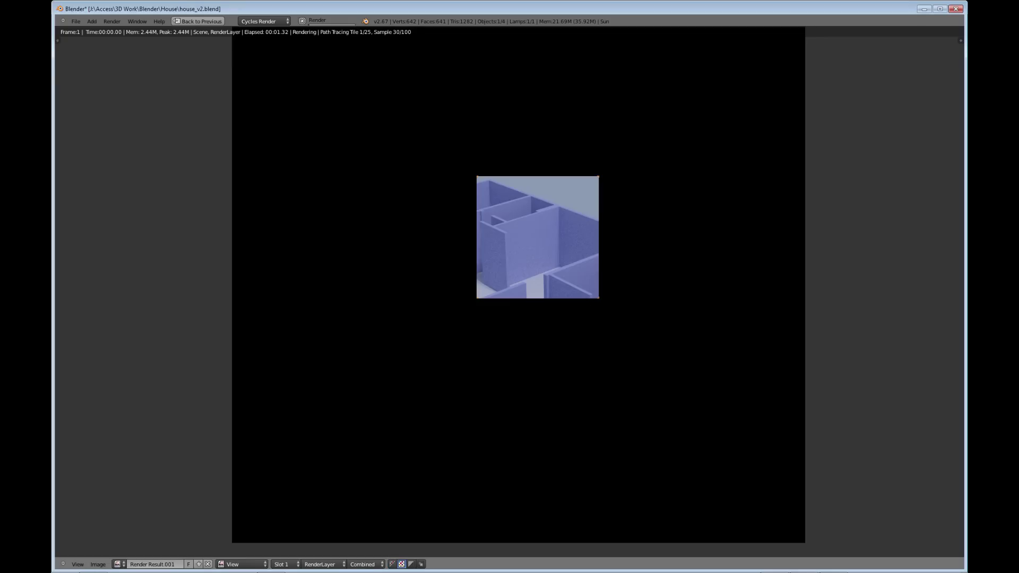